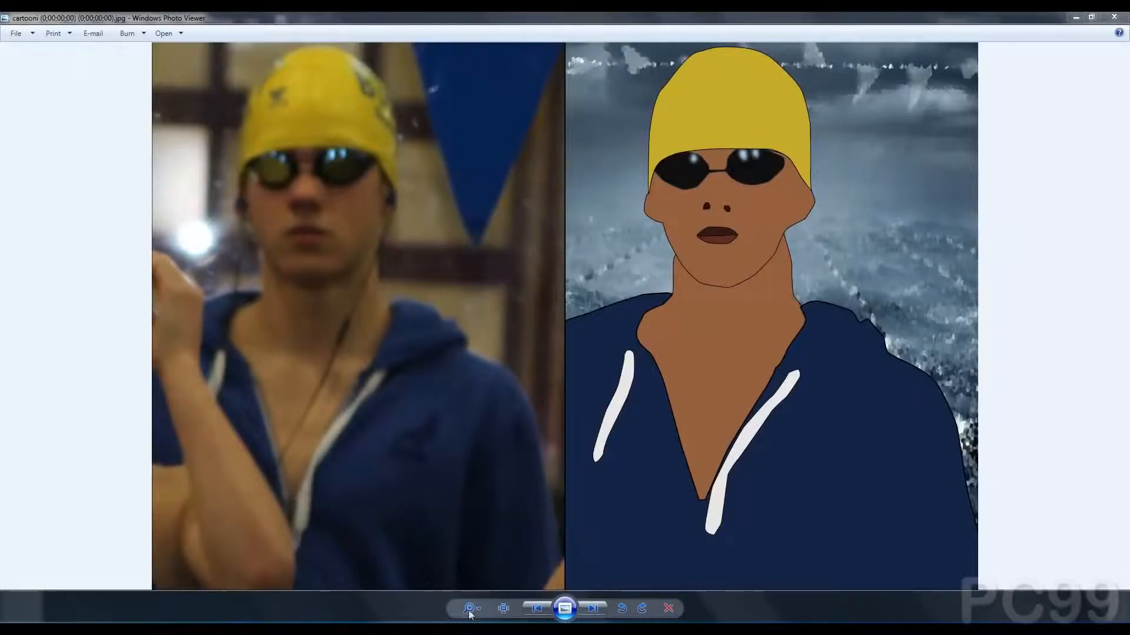
Step: Show the finished cartoon swimmer image and examine it enlarged from the cap down to the hoodie
{"action": "left_click", "coordinate": [601, 613]}
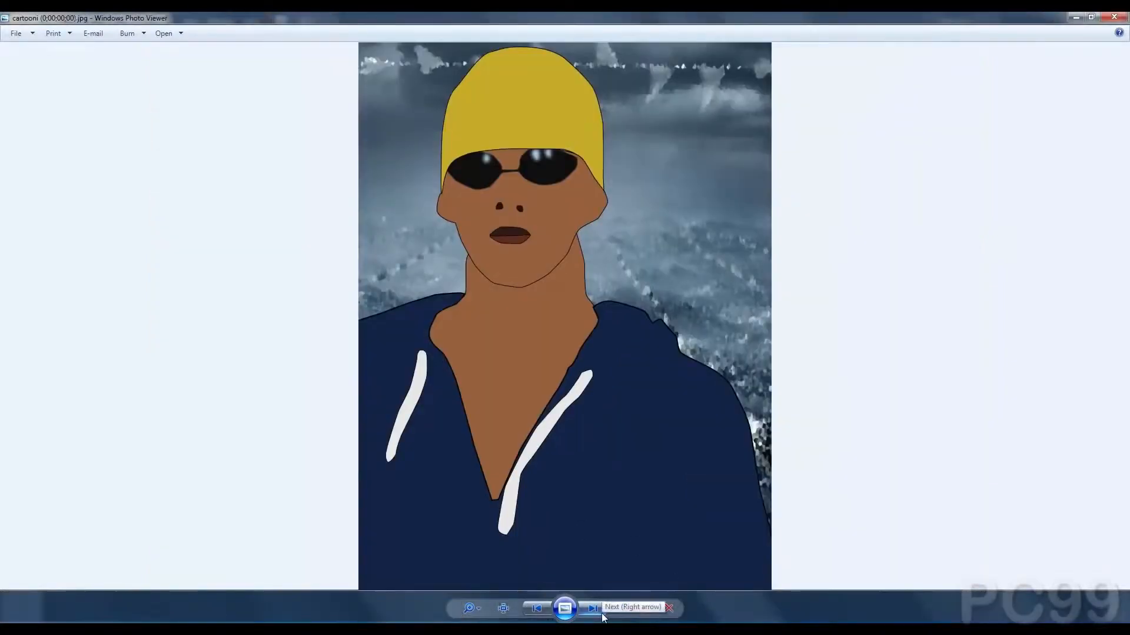
{"action": "mouse_move", "coordinate": [469, 608]}
{"action": "left_mouse_down"}
{"action": "mouse_move", "coordinate": [470, 585]}
{"action": "mouse_move", "coordinate": [469, 598]}
{"action": "left_mouse_up"}
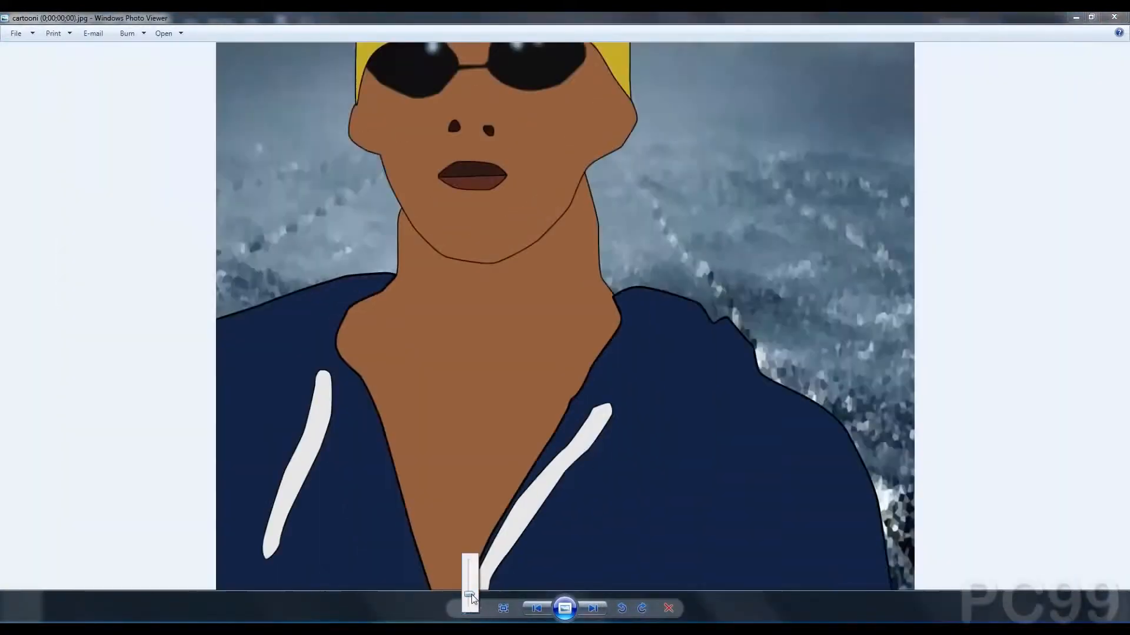
{"action": "left_click_drag", "start_coordinate": [513, 333], "coordinate": [579, 520]}
{"action": "left_click_drag", "start_coordinate": [728, 490], "coordinate": [614, 530]}
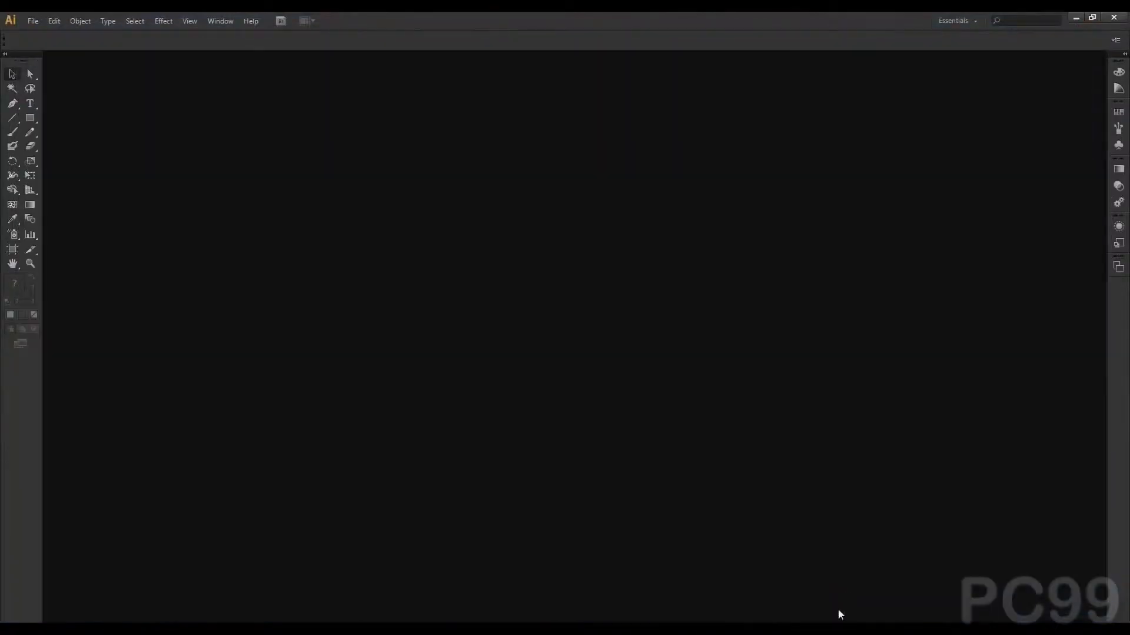
Step: Open the recent file cartooni.ai in Illustrator and fit its artboard in the window
{"action": "left_click", "coordinate": [34, 21]}
{"action": "mouse_move", "coordinate": [83, 75]}
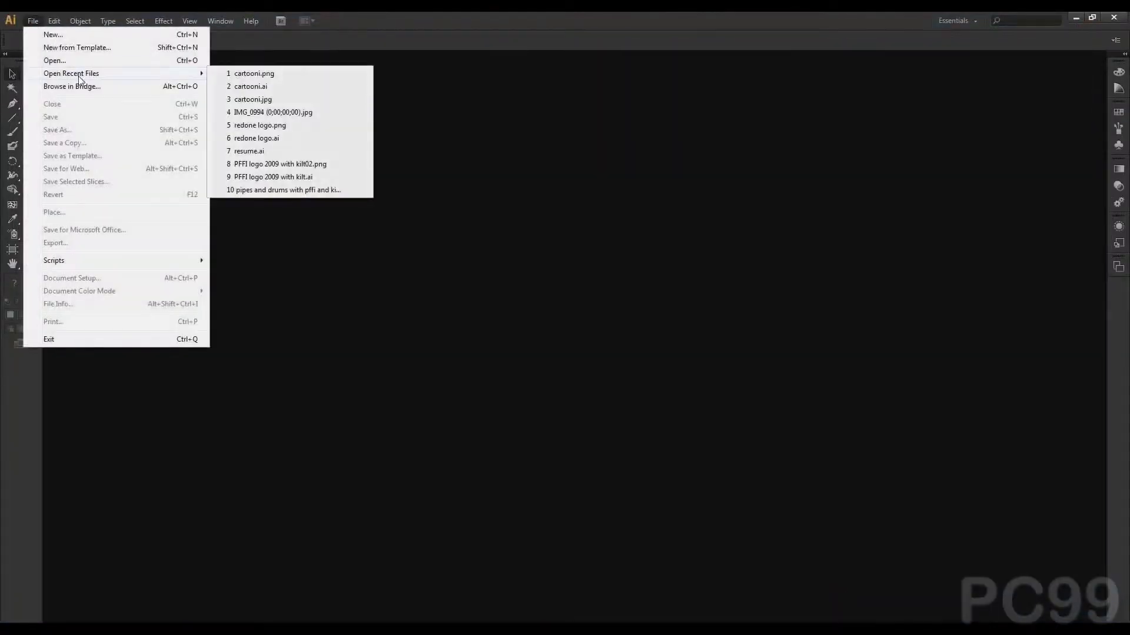
{"action": "left_click", "coordinate": [326, 86]}
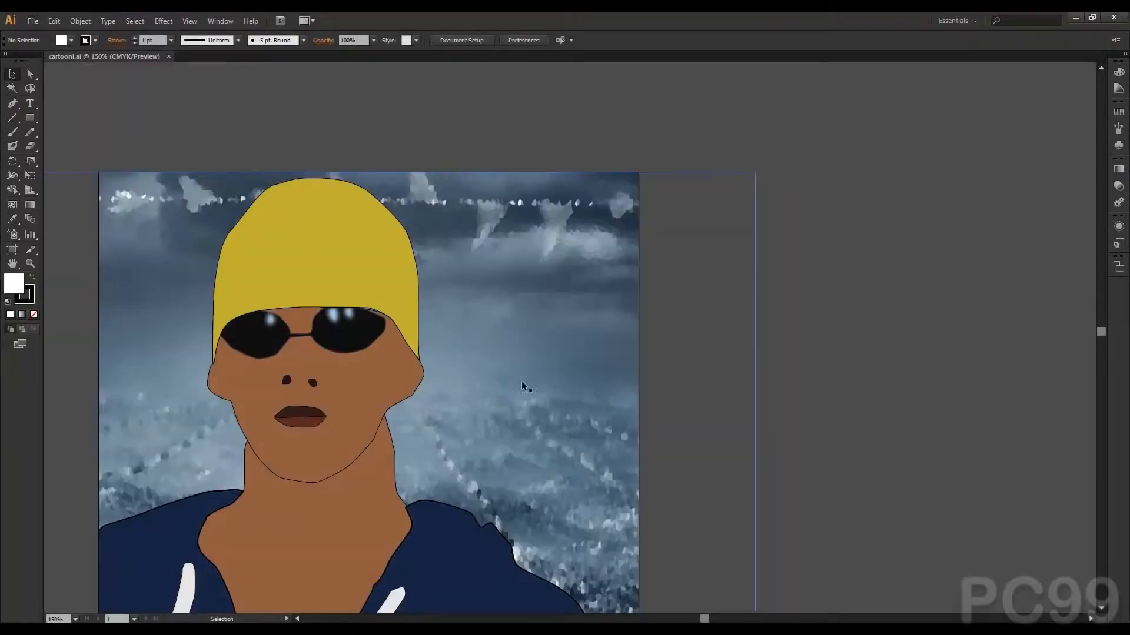
{"action": "left_click_drag", "start_coordinate": [366, 433], "coordinate": [526, 229]}
{"action": "key", "text": "ctrl+0"}
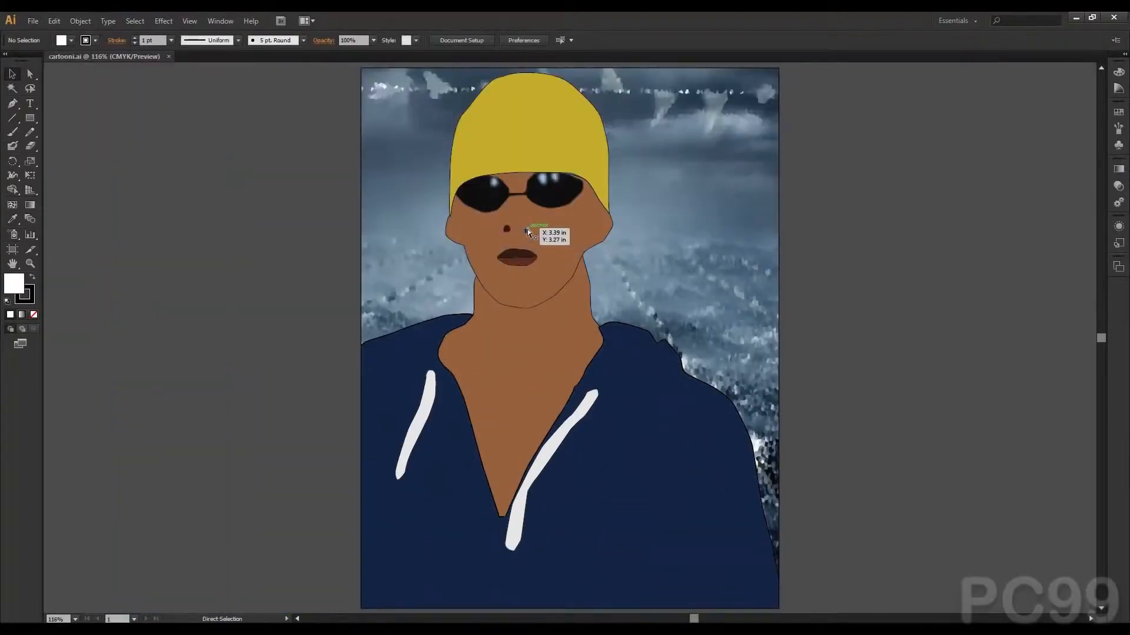
Step: Show the Layers panel beside the artwork and expand Layer 1 down to the paths in its clip group
{"action": "left_click", "coordinate": [1118, 203]}
{"action": "left_click", "coordinate": [1118, 203]}
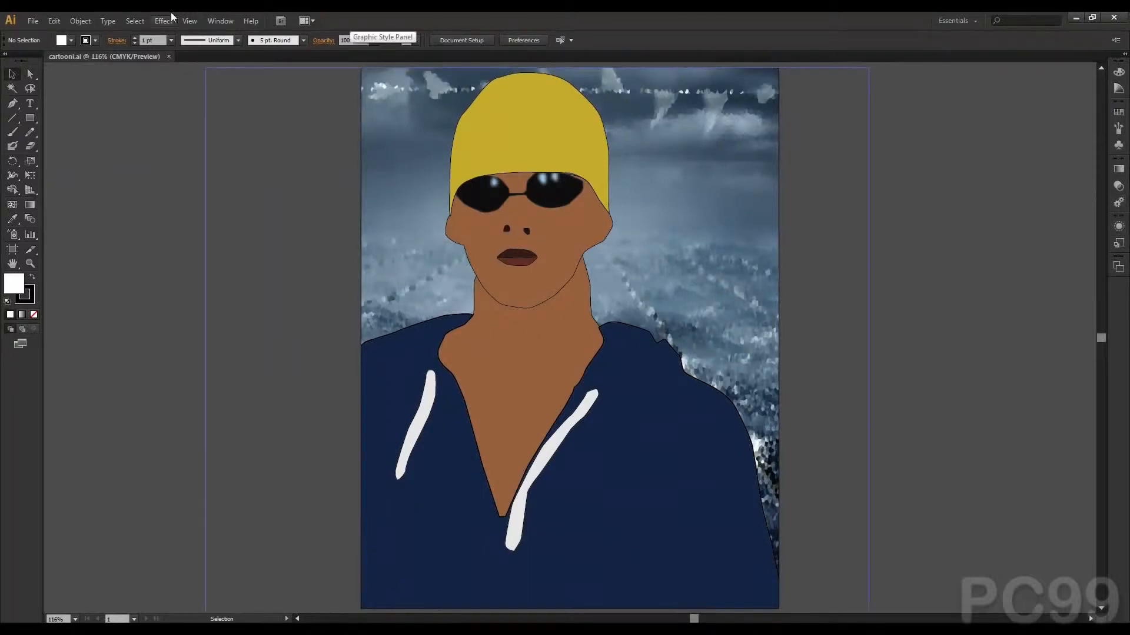
{"action": "left_click", "coordinate": [216, 21]}
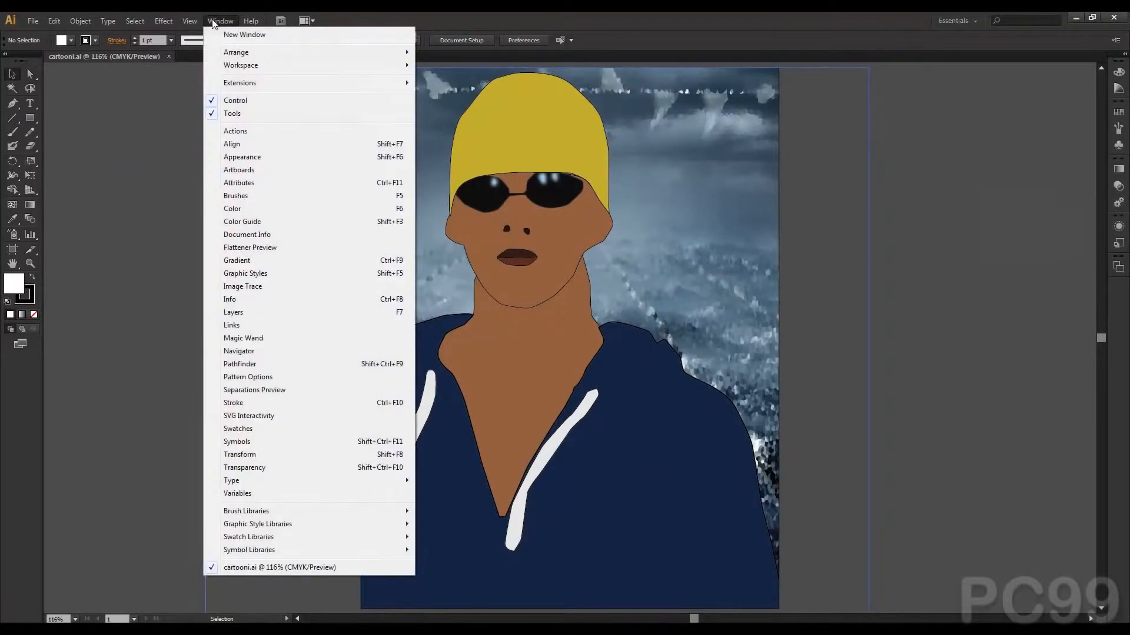
{"action": "left_click", "coordinate": [252, 313]}
{"action": "left_click_drag", "start_coordinate": [465, 436], "coordinate": [970, 199]}
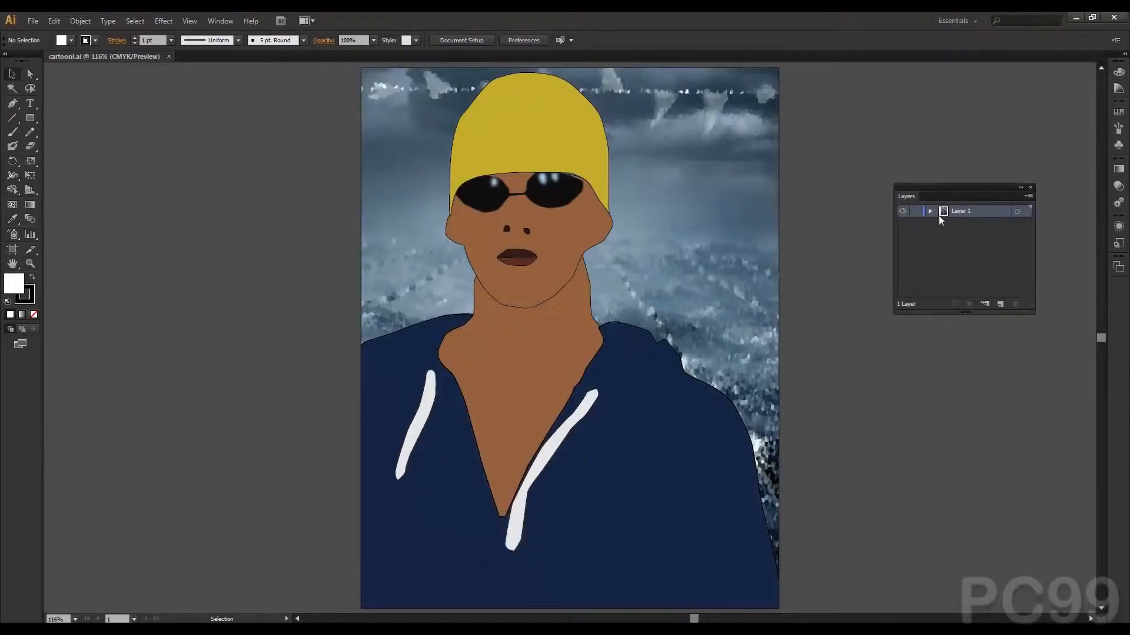
{"action": "left_click", "coordinate": [930, 212]}
{"action": "left_click", "coordinate": [973, 238]}
{"action": "left_click", "coordinate": [941, 223]}
{"action": "left_click", "coordinate": [941, 223]}
{"action": "left_click", "coordinate": [942, 224]}
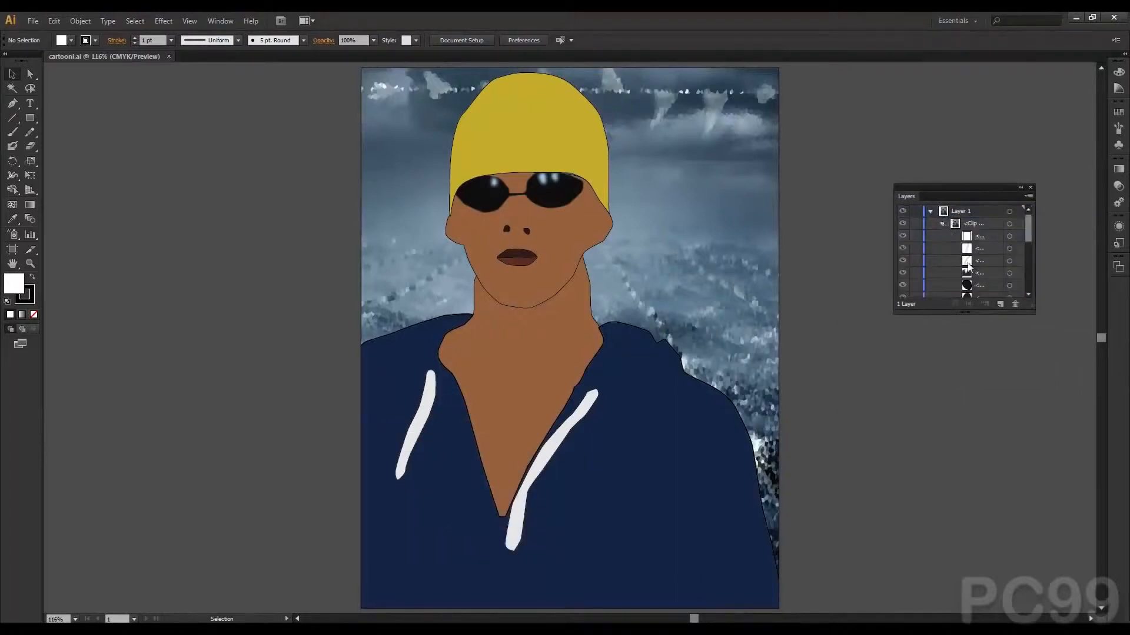
Step: Hide the two nostril paths and toggle the visibility of the paths listed just above them off and on
{"action": "scroll", "coordinate": [927, 268], "scroll_direction": "down", "scroll_amount": 2}
{"action": "left_click", "coordinate": [903, 261]}
{"action": "left_click", "coordinate": [902, 250]}
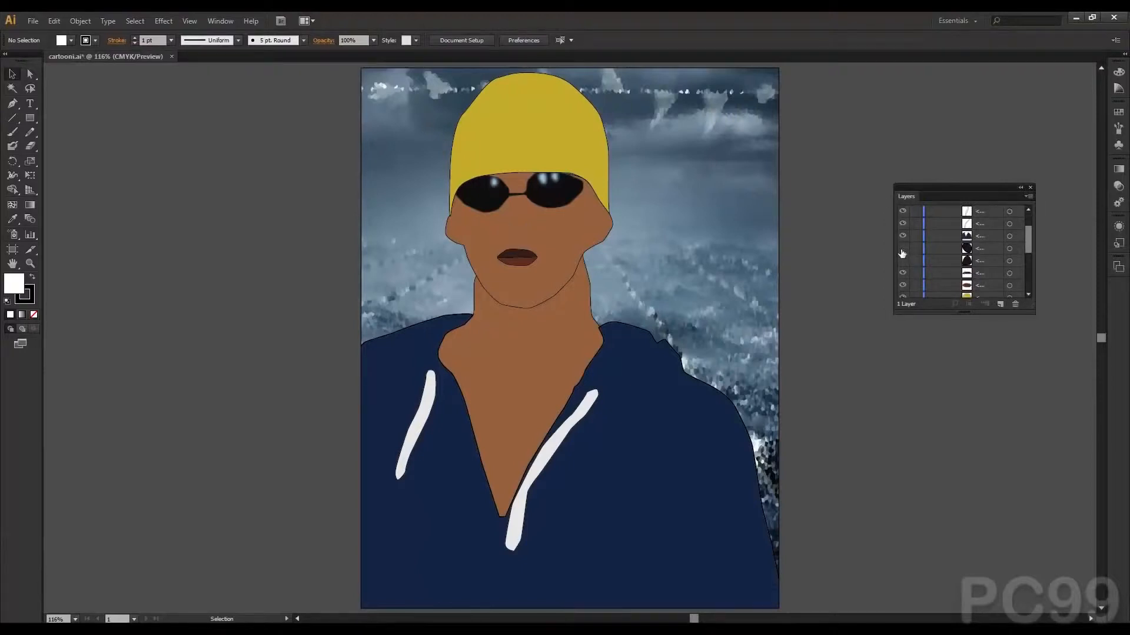
{"action": "left_click", "coordinate": [902, 238]}
{"action": "left_click", "coordinate": [902, 239]}
{"action": "left_click", "coordinate": [902, 236]}
{"action": "left_click", "coordinate": [903, 236]}
{"action": "left_click", "coordinate": [902, 224]}
{"action": "left_click", "coordinate": [902, 224]}
Step: Hide the goggles path and the three white reflection shapes on its lenses
{"action": "scroll", "coordinate": [908, 248], "scroll_direction": "down", "scroll_amount": 3}
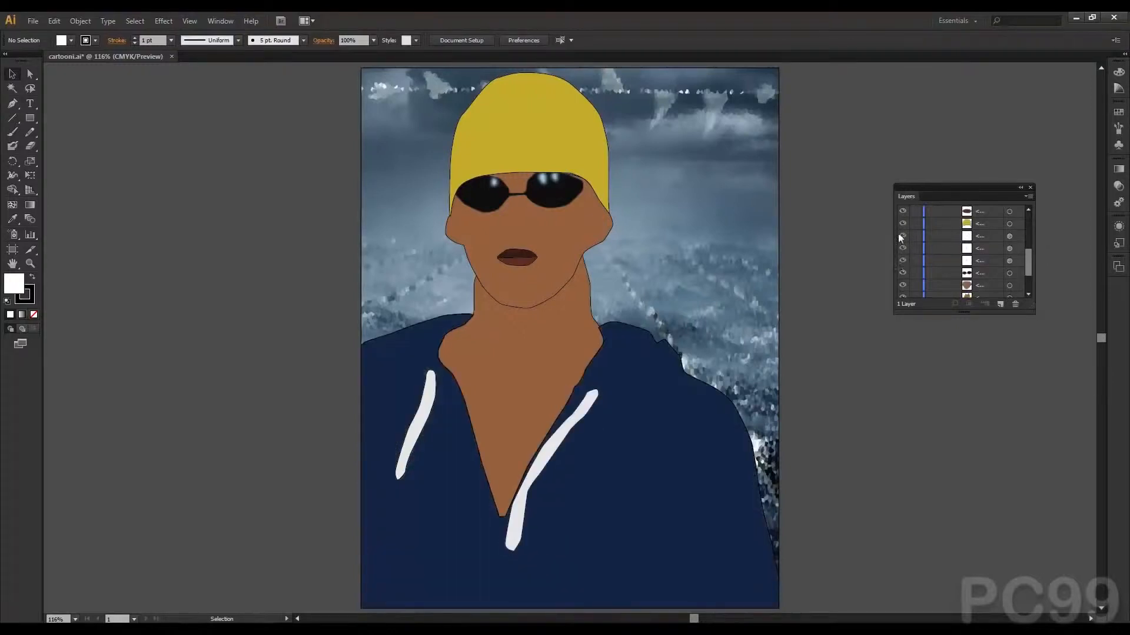
{"action": "left_click", "coordinate": [902, 274]}
{"action": "left_click_drag", "start_coordinate": [904, 263], "coordinate": [902, 235]}
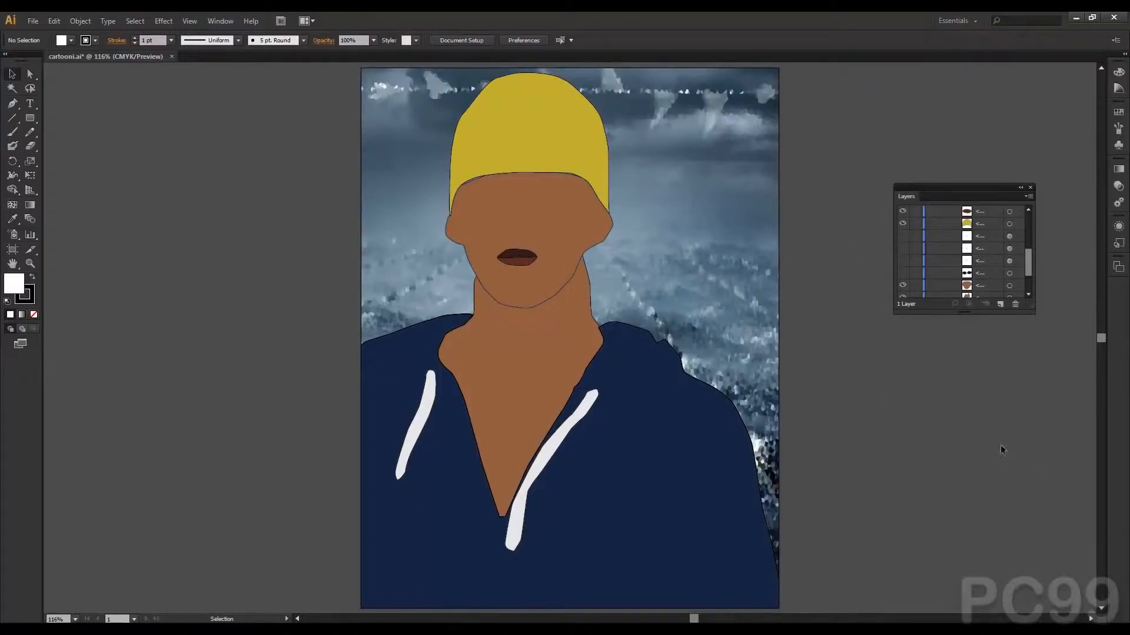
Step: Close cartooni.ai without saving the changes and close the Layers panel
{"action": "left_click", "coordinate": [171, 56]}
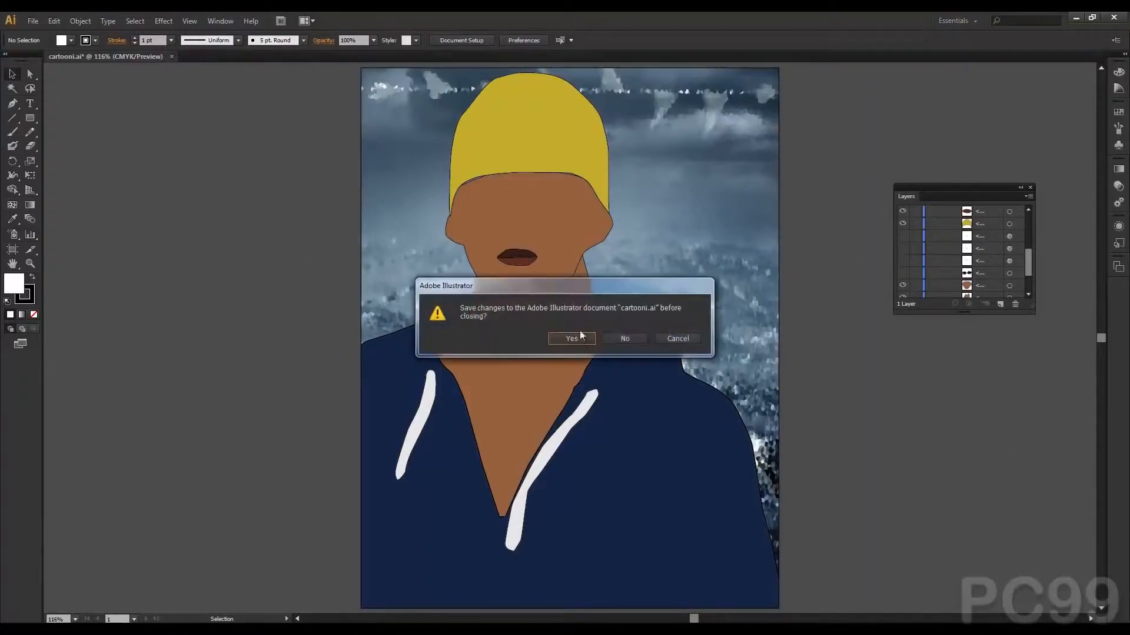
{"action": "left_click", "coordinate": [615, 340]}
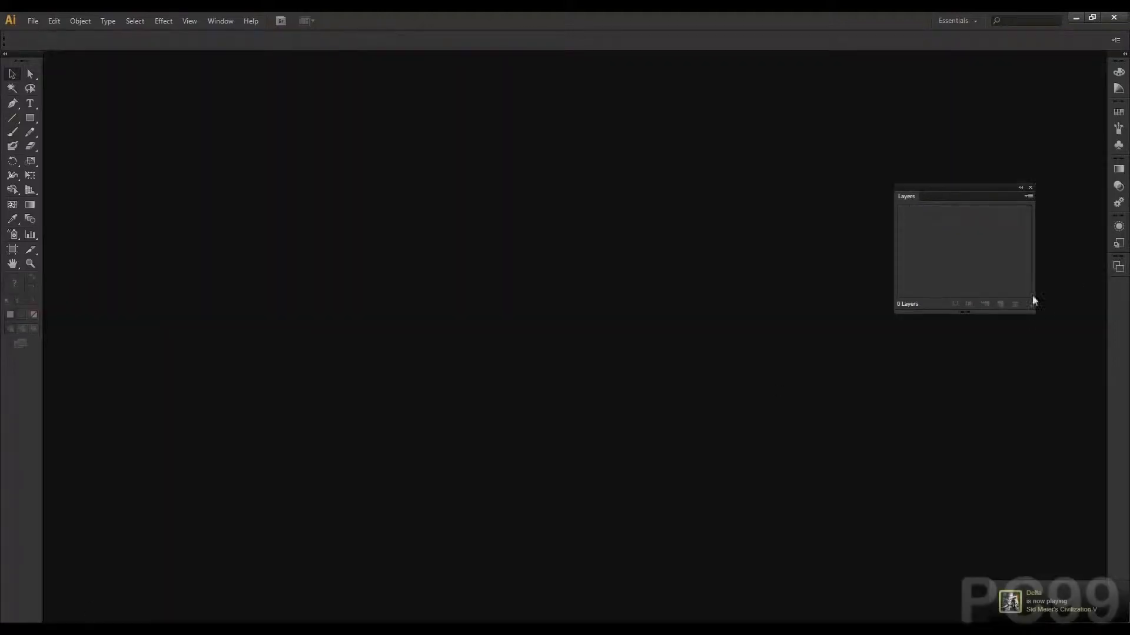
{"action": "left_click_drag", "start_coordinate": [980, 200], "coordinate": [1006, 200]}
{"action": "left_click", "coordinate": [1055, 187]}
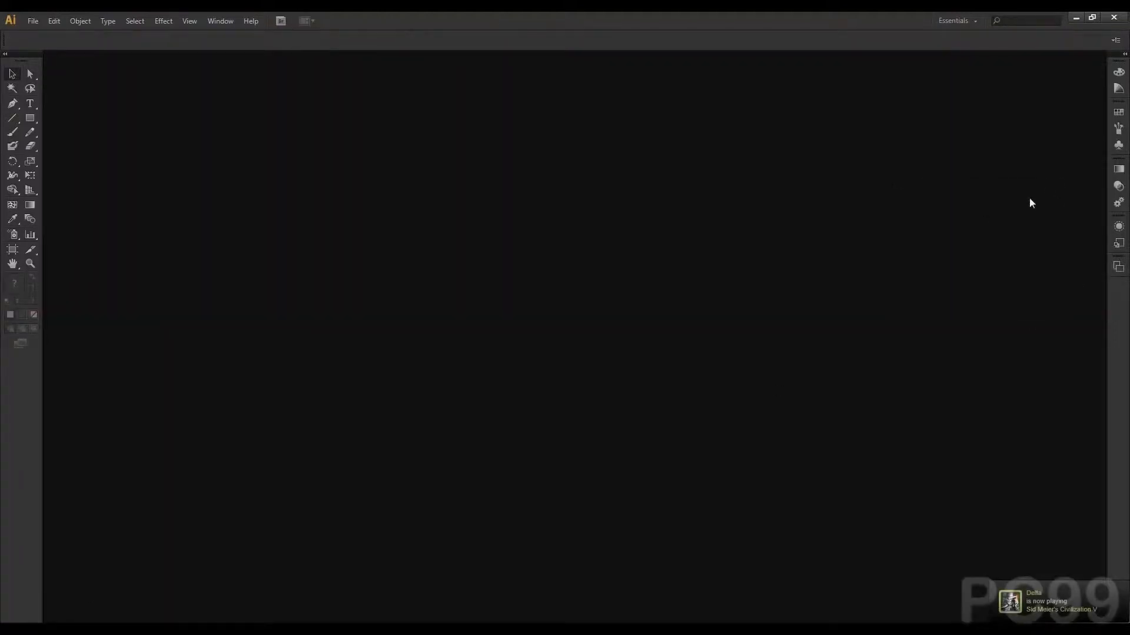
Step: Open the Pictures library in Windows Explorer and locate the swimmer photo MVI_0990 (0;00;01;13).jpg to trace
{"action": "mouse_move", "coordinate": [58, 627]}
{"action": "left_click", "coordinate": [77, 574]}
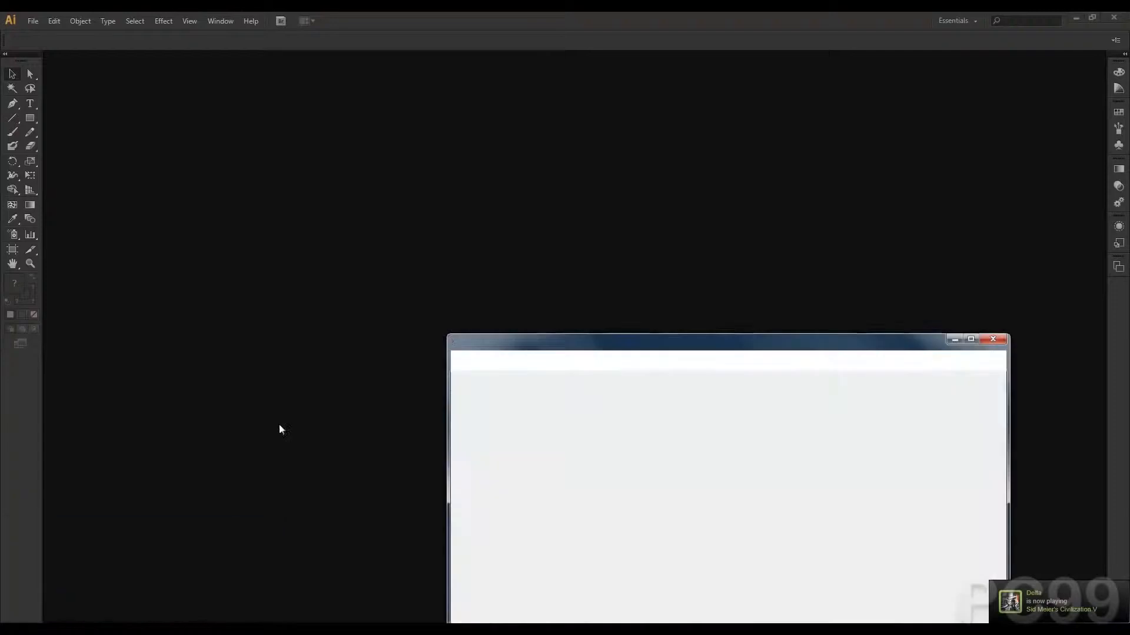
{"action": "left_click_drag", "start_coordinate": [665, 338], "coordinate": [494, 157]}
{"action": "left_click", "coordinate": [634, 474]}
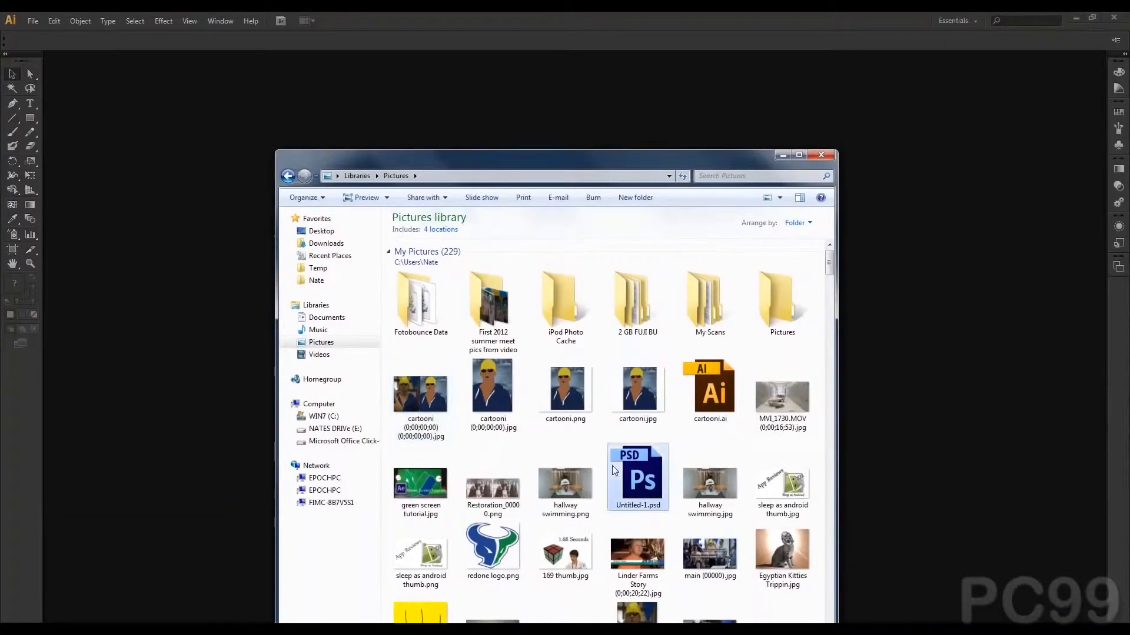
{"action": "scroll", "coordinate": [613, 467], "scroll_direction": "down", "scroll_amount": 3}
{"action": "scroll", "coordinate": [614, 467], "scroll_direction": "down", "scroll_amount": 3}
{"action": "scroll", "coordinate": [614, 467], "scroll_direction": "up", "scroll_amount": 2}
{"action": "left_click_drag", "start_coordinate": [635, 370], "coordinate": [706, 330]}
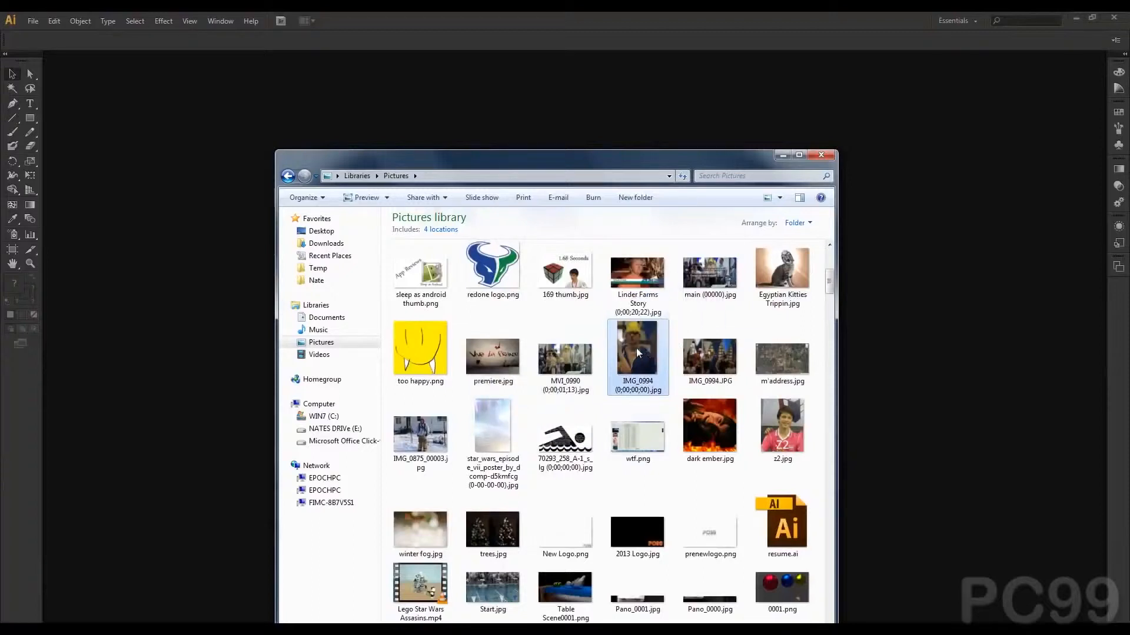
{"action": "left_click", "coordinate": [574, 363]}
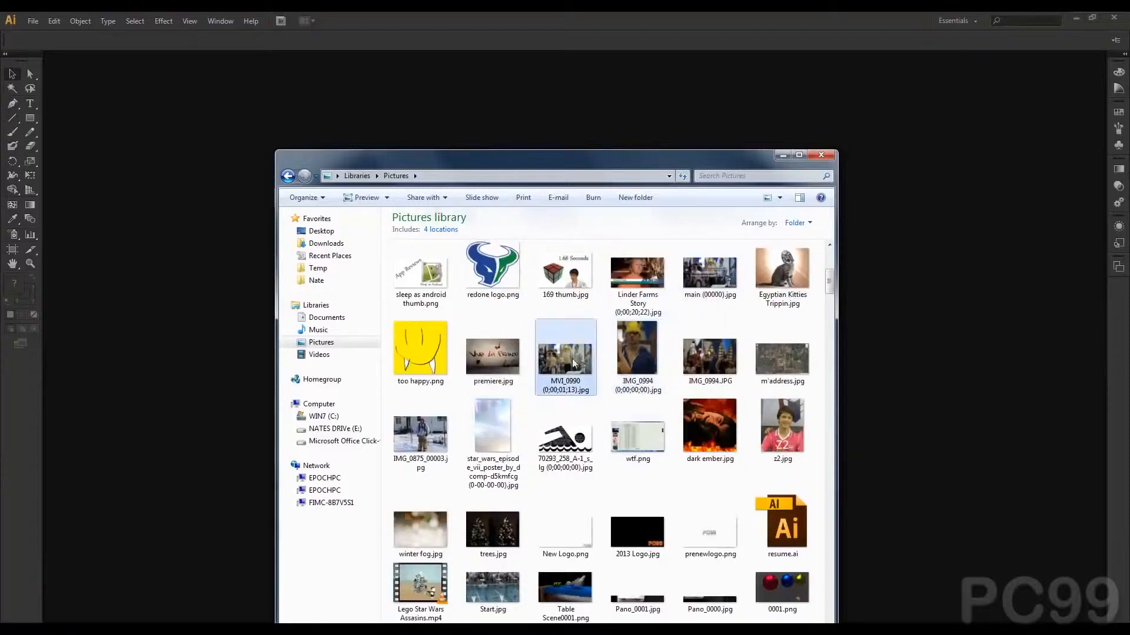
Step: Switch back to Illustrator and create a new Letter-size CMYK document, 8.5 x 11 in, with one artboard
{"action": "left_click", "coordinate": [398, 41]}
{"action": "left_click", "coordinate": [33, 20]}
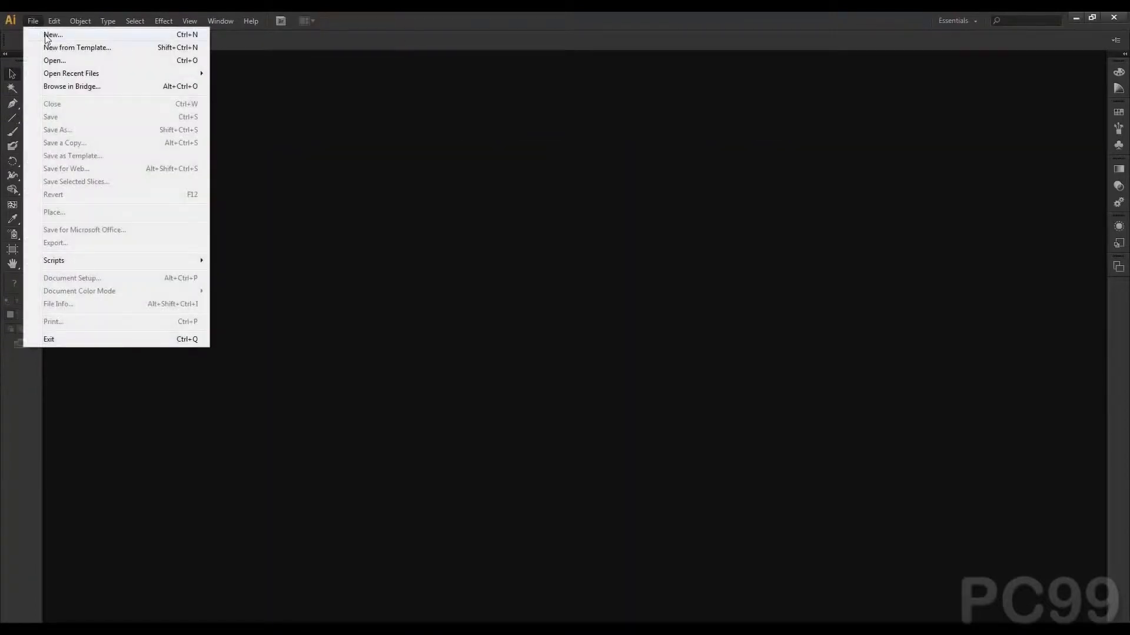
{"action": "left_click", "coordinate": [48, 35]}
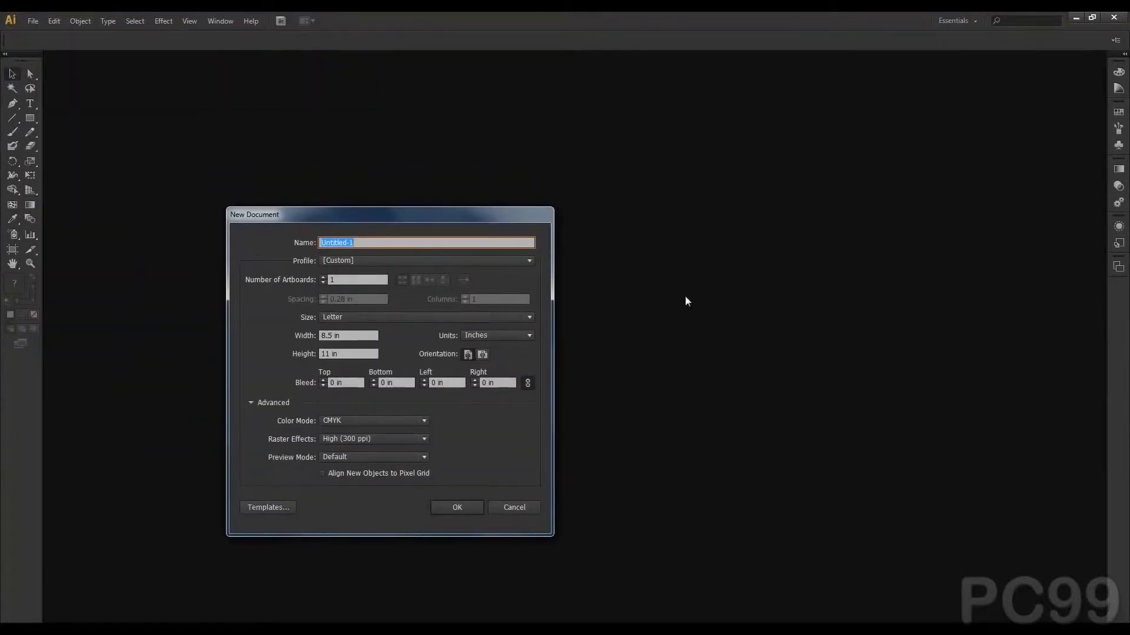
{"action": "left_click", "coordinate": [472, 507]}
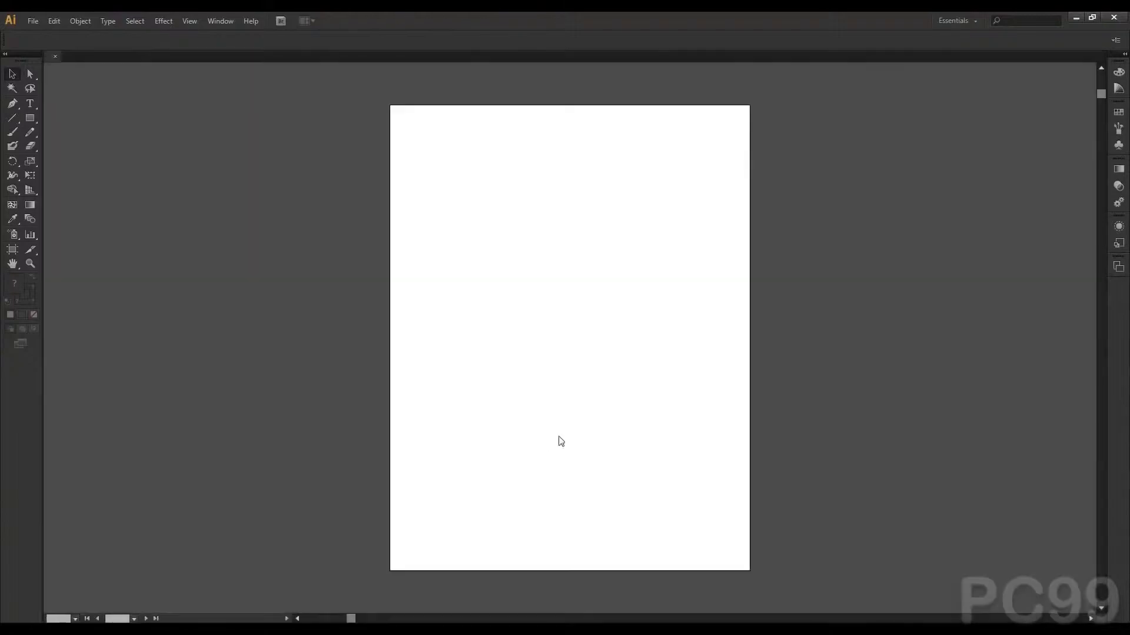
Step: Place the photo MVI_0990 (0;00;01;13).jpg from My Pictures into the document as a linked file
{"action": "left_click", "coordinate": [33, 21]}
{"action": "left_click", "coordinate": [68, 214]}
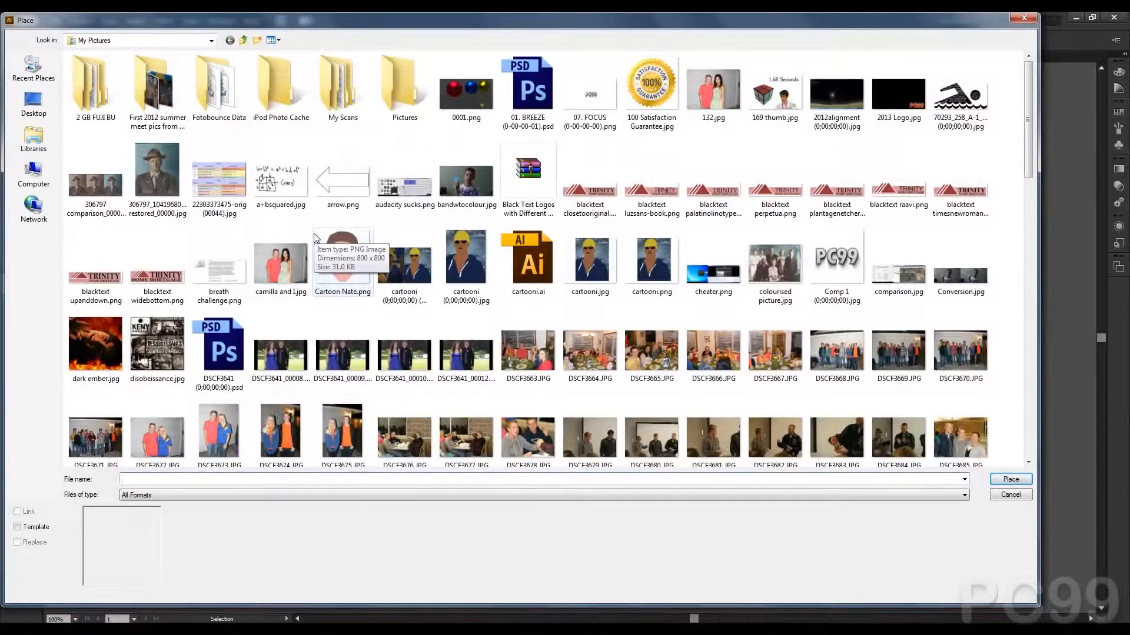
{"action": "left_click", "coordinate": [677, 316]}
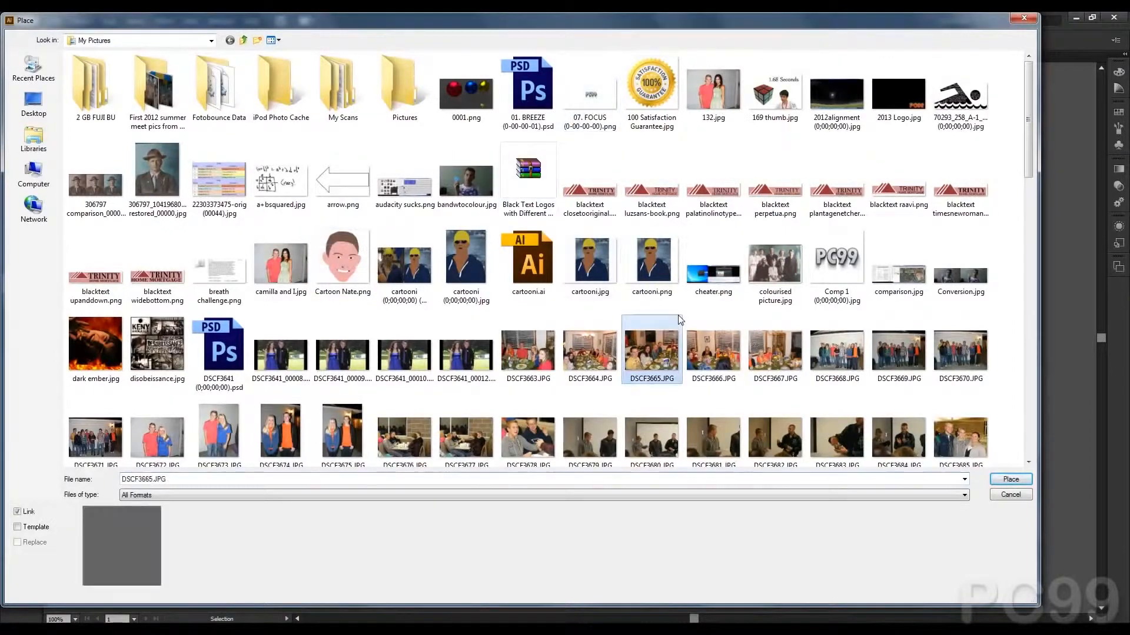
{"action": "scroll", "coordinate": [678, 316], "scroll_direction": "down", "scroll_amount": 3}
{"action": "scroll", "coordinate": [678, 321], "scroll_direction": "down", "scroll_amount": 5}
{"action": "scroll", "coordinate": [674, 313], "scroll_direction": "up", "scroll_amount": 2}
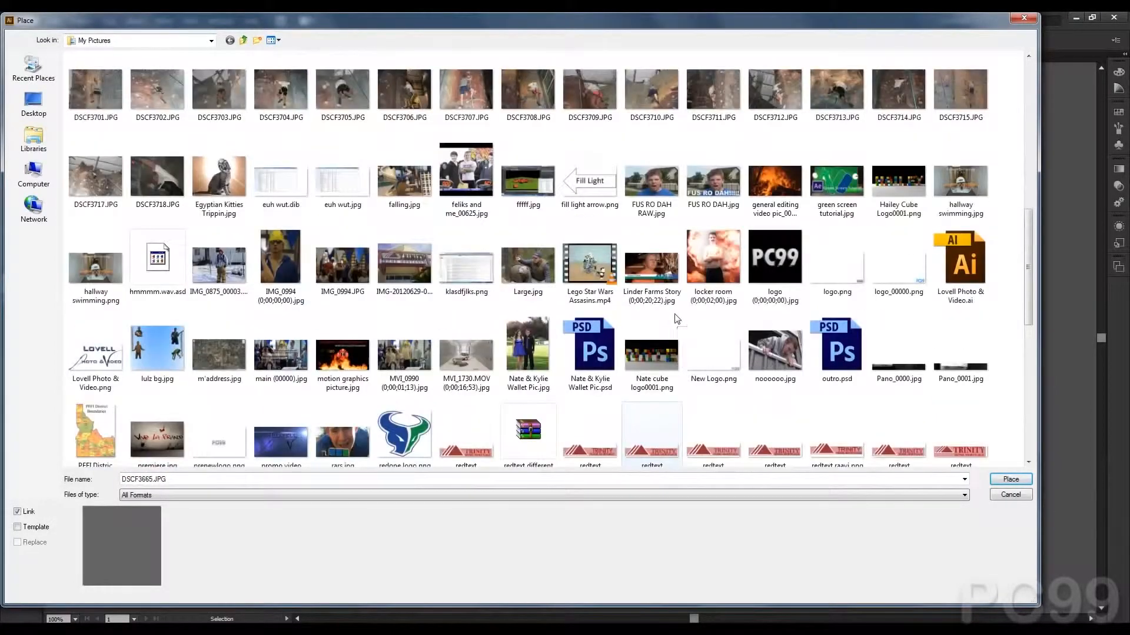
{"action": "scroll", "coordinate": [353, 192], "scroll_direction": "up", "scroll_amount": 2}
{"action": "scroll", "coordinate": [253, 213], "scroll_direction": "down", "scroll_amount": 3}
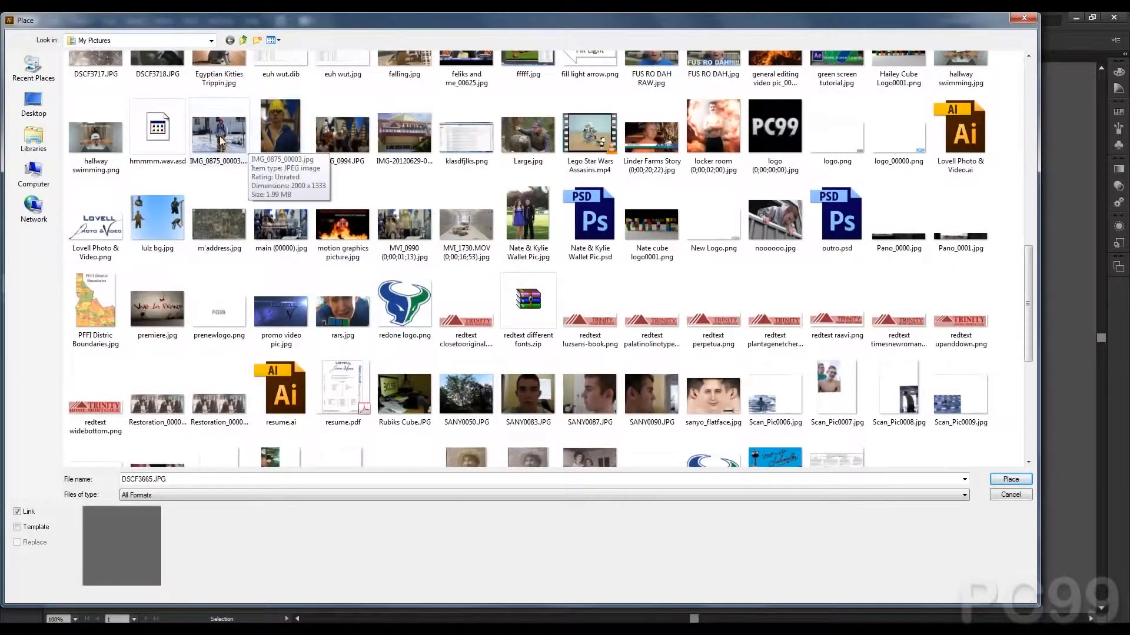
{"action": "double_click", "coordinate": [382, 230]}
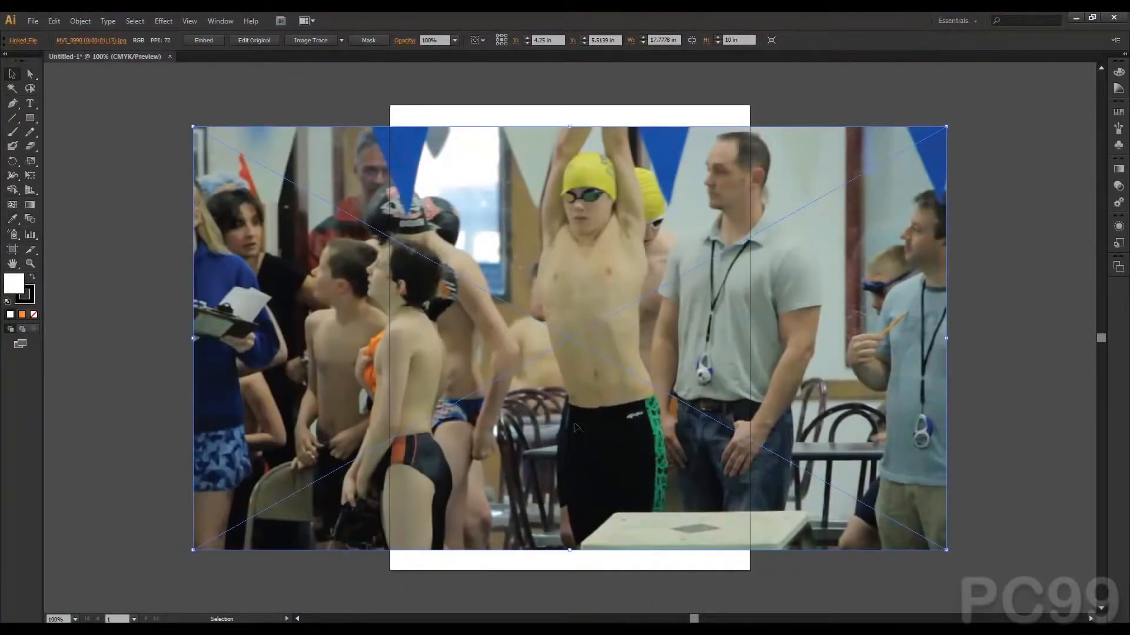
Step: Move the placed photo up to the artboard's top edge and stretch it to 19.375 in wide and 11 in high
{"action": "left_click_drag", "start_coordinate": [566, 275], "coordinate": [556, 246]}
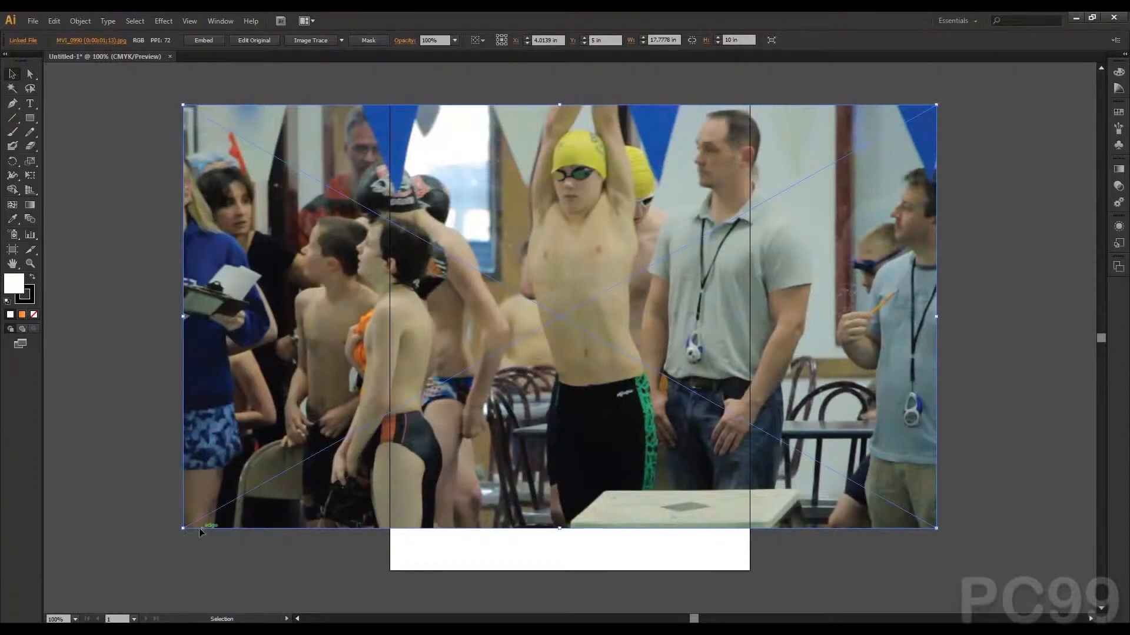
{"action": "left_click_drag", "start_coordinate": [183, 528], "coordinate": [163, 572]}
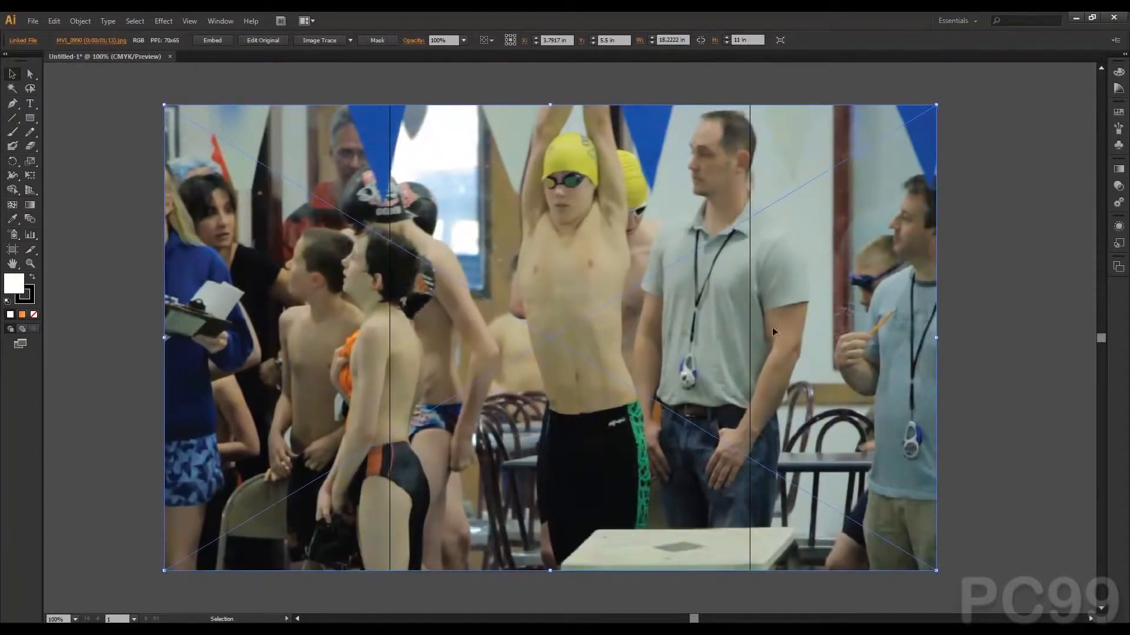
{"action": "left_click_drag", "start_coordinate": [936, 337], "coordinate": [908, 323]}
{"action": "left_click", "coordinate": [105, 212]}
{"action": "left_click", "coordinate": [301, 208]}
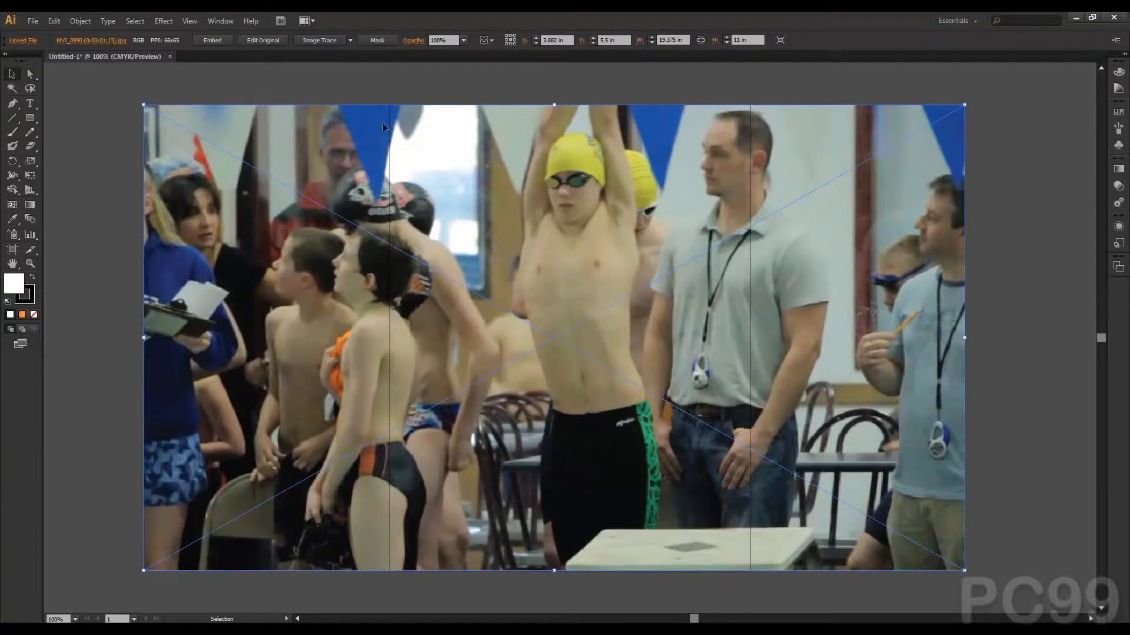
{"action": "left_click", "coordinate": [1010, 170]}
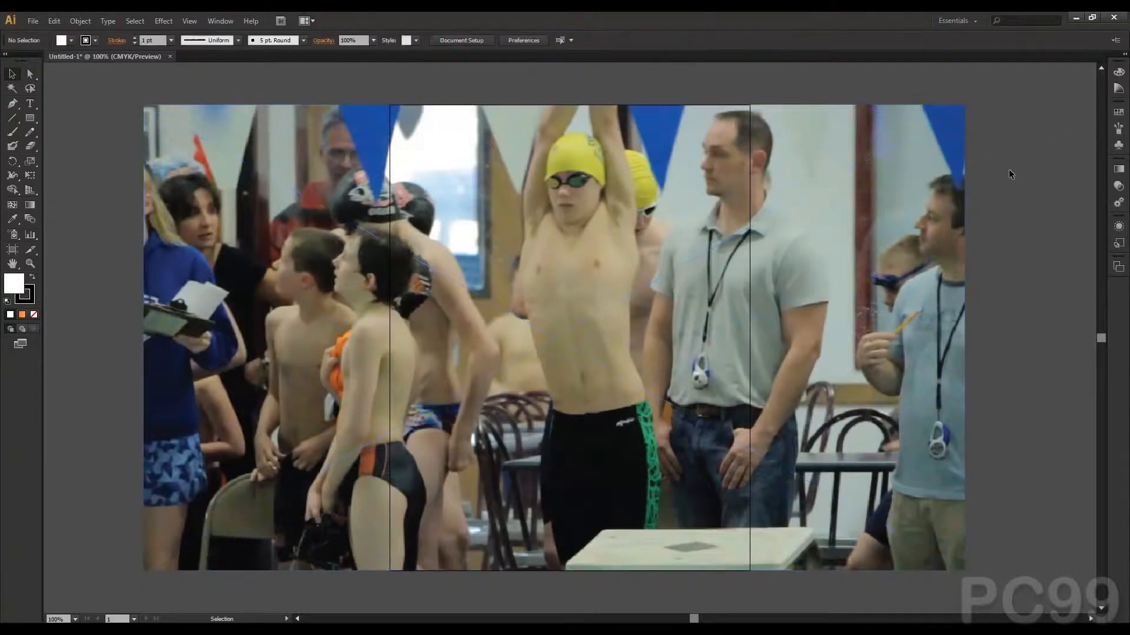
{"action": "left_click", "coordinate": [662, 266]}
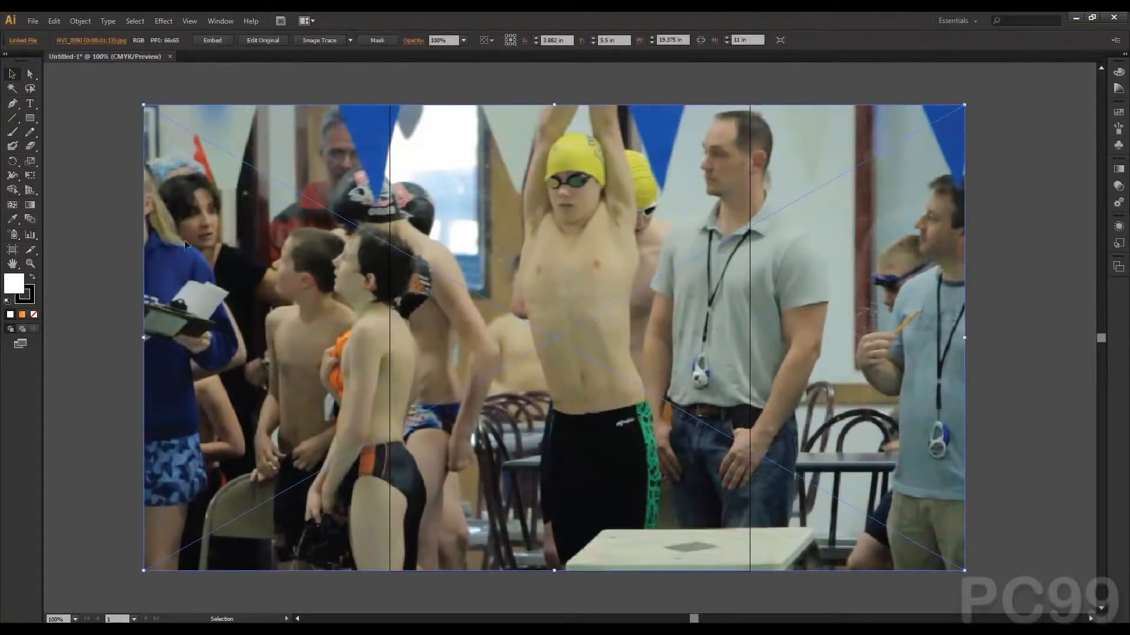
{"action": "left_click", "coordinate": [174, 25]}
{"action": "mouse_move", "coordinate": [184, 23]}
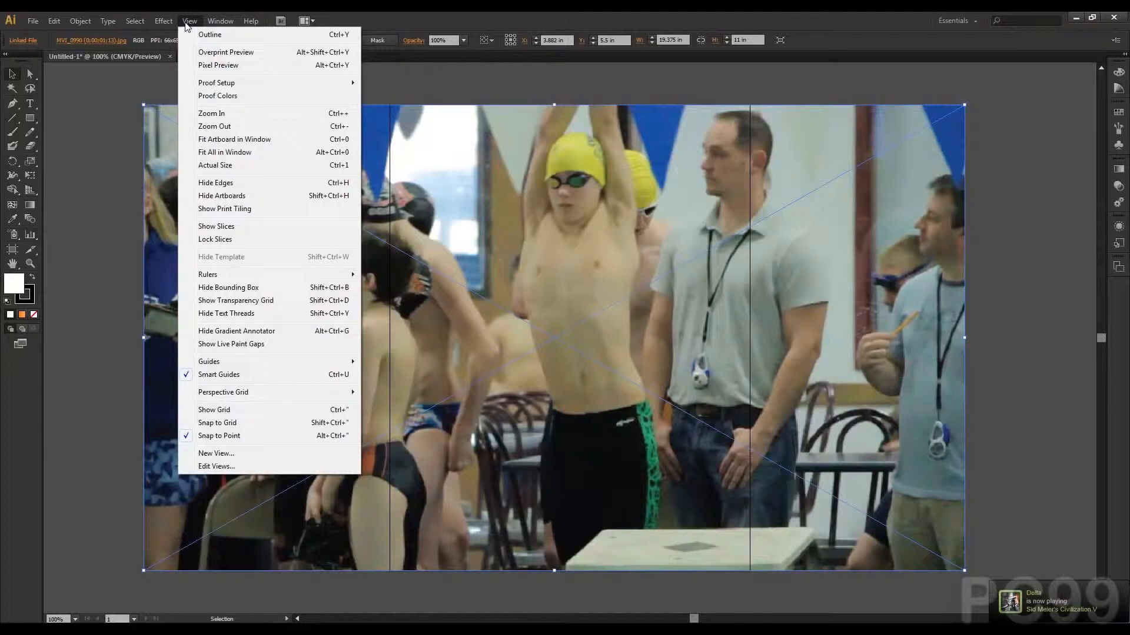
{"action": "mouse_move", "coordinate": [55, 25]}
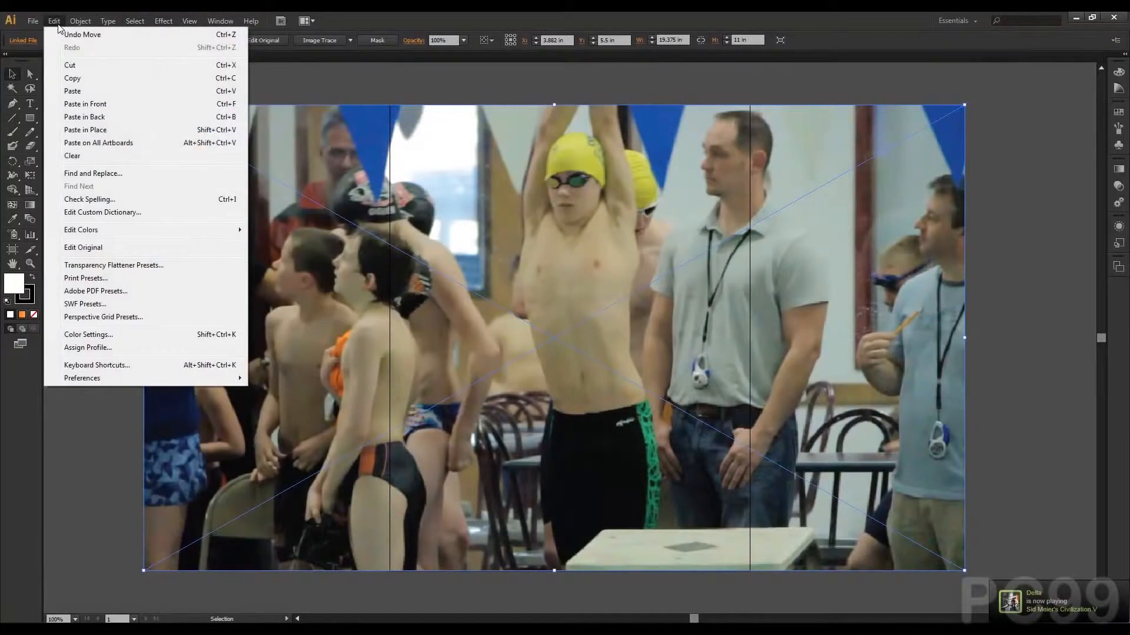
{"action": "left_click", "coordinate": [11, 75]}
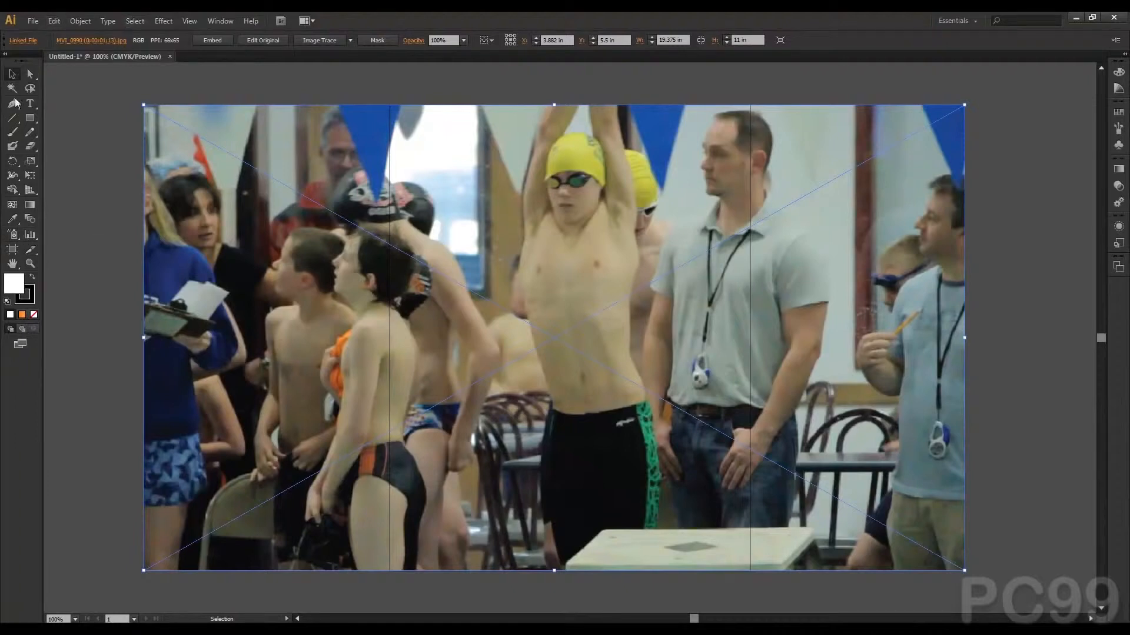
Step: Draw a white rectangle covering the whole artboard and select it together with the placed photo
{"action": "left_click", "coordinate": [30, 119]}
{"action": "left_click_drag", "start_coordinate": [393, 109], "coordinate": [749, 571]}
{"action": "left_click", "coordinate": [12, 74]}
{"action": "key", "text": "ctrl+a"}
{"action": "left_click", "coordinate": [81, 20]}
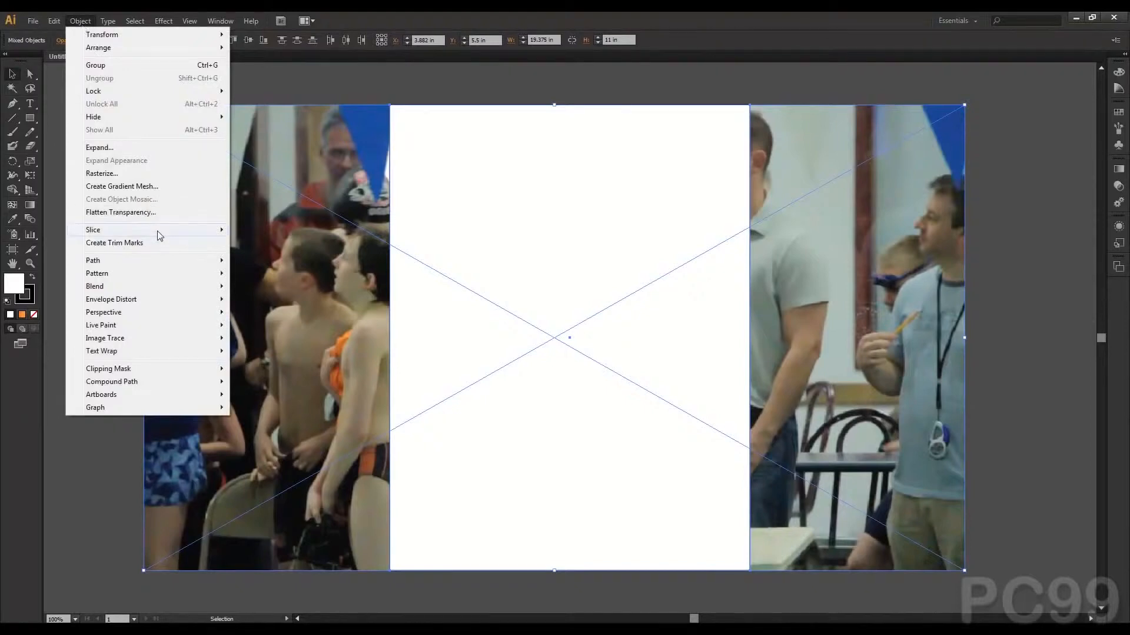
{"action": "mouse_move", "coordinate": [157, 232]}
{"action": "left_click", "coordinate": [255, 231]}
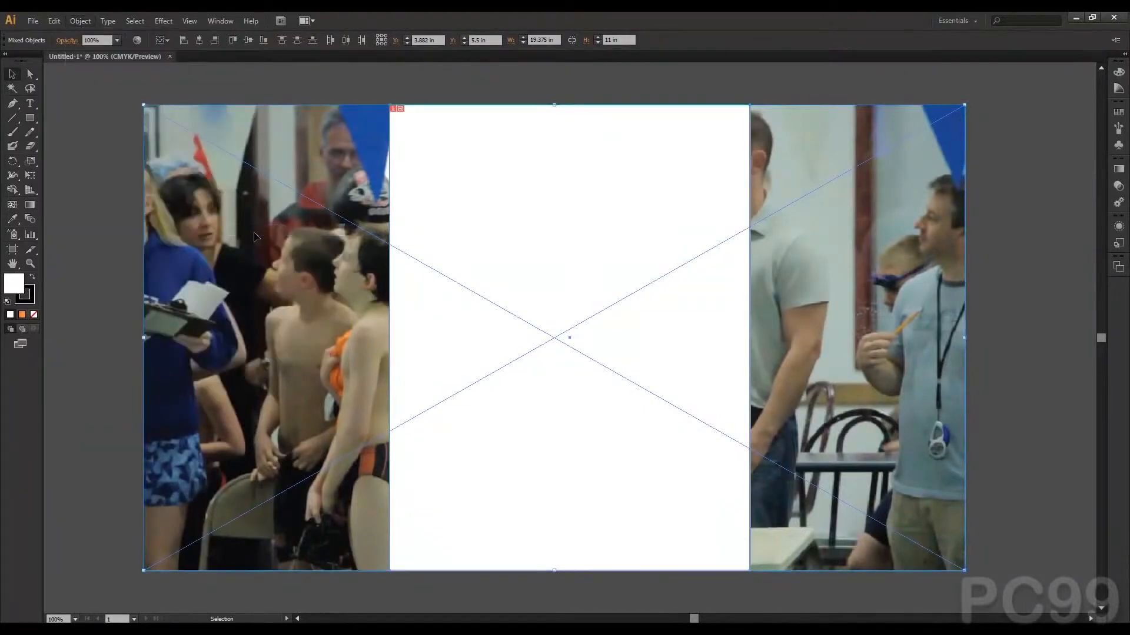
{"action": "key", "text": "ctrl+z"}
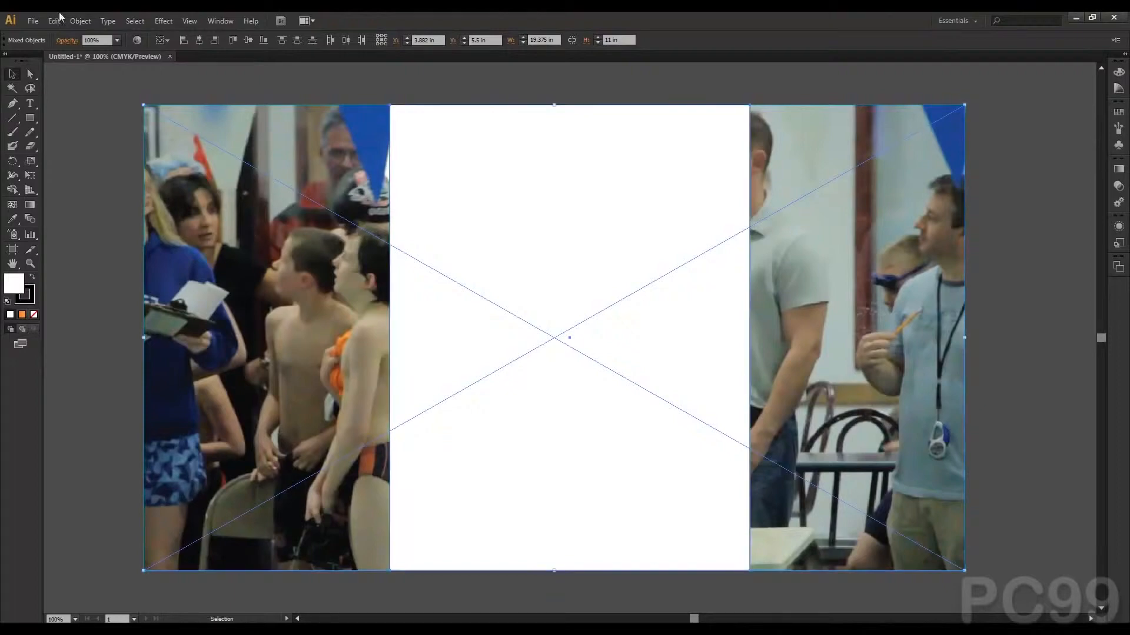
Step: Make a clipping mask from the selected rectangle and photo to crop the photo to the artboard
{"action": "left_click", "coordinate": [81, 21]}
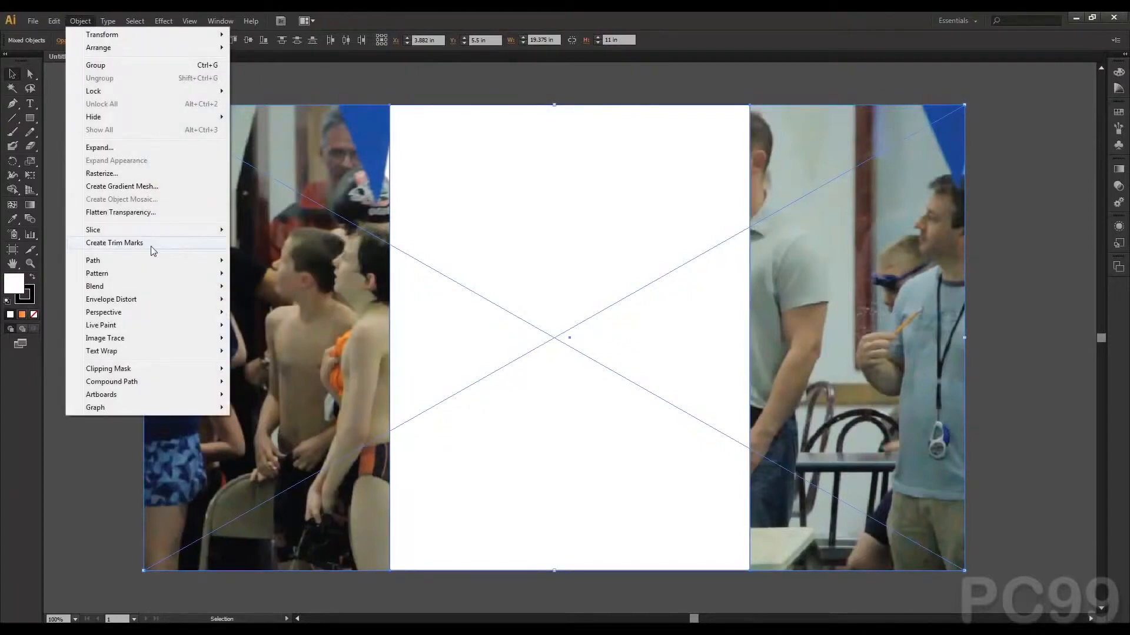
{"action": "mouse_move", "coordinate": [194, 371]}
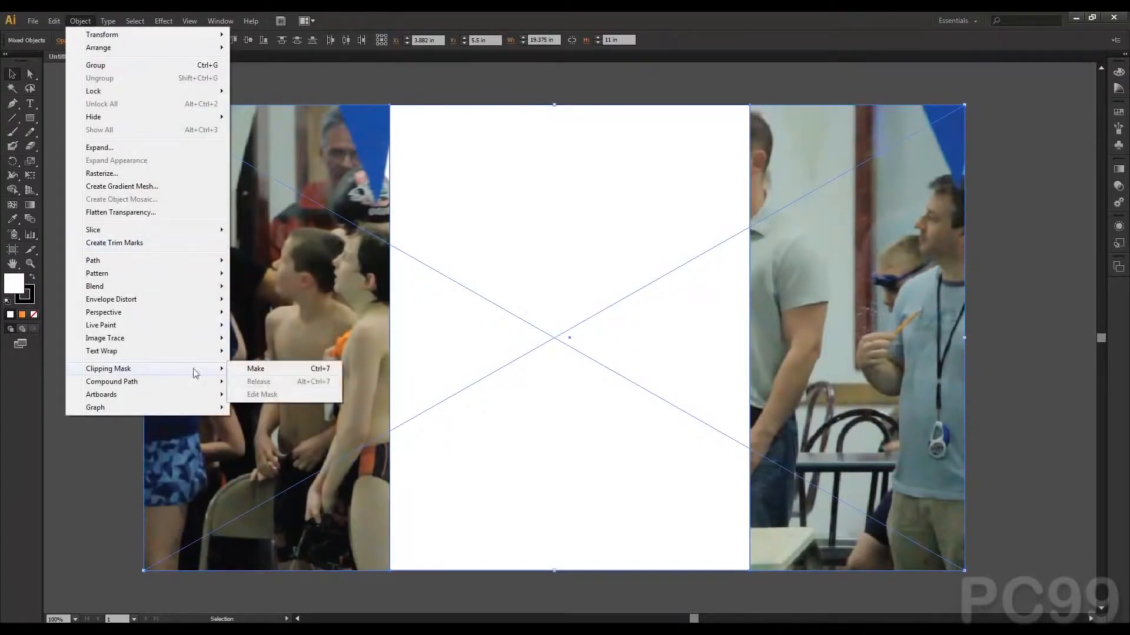
{"action": "left_click", "coordinate": [275, 369]}
{"action": "left_click", "coordinate": [224, 254]}
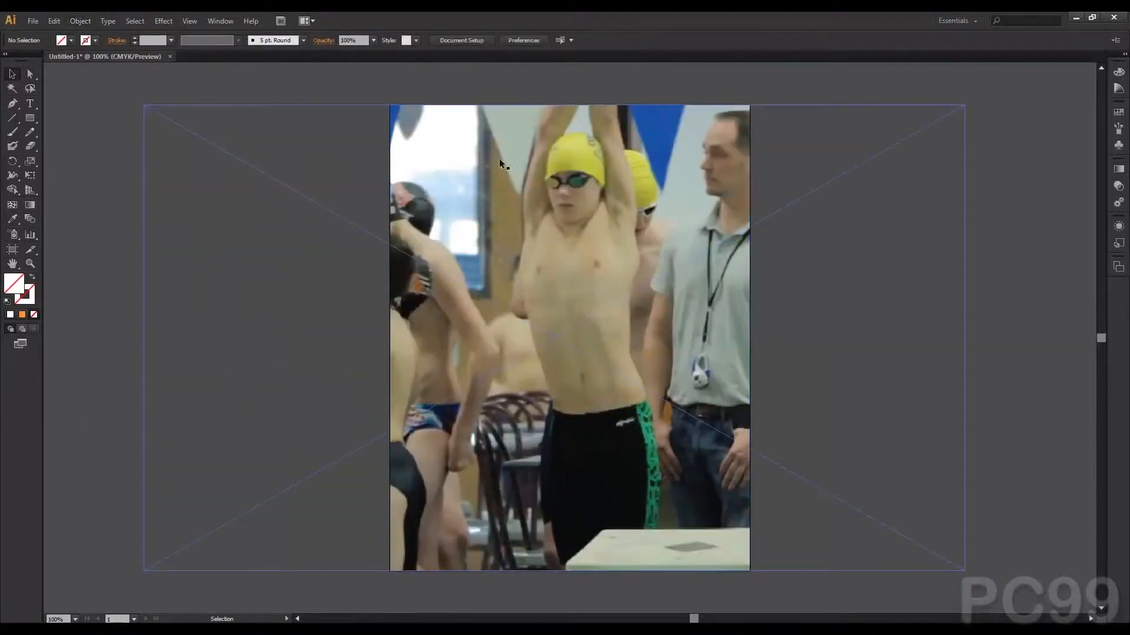
{"action": "left_click", "coordinate": [502, 182]}
{"action": "left_click", "coordinate": [246, 169]}
{"action": "left_click", "coordinate": [447, 224]}
{"action": "left_click", "coordinate": [328, 202]}
{"action": "left_click", "coordinate": [528, 255]}
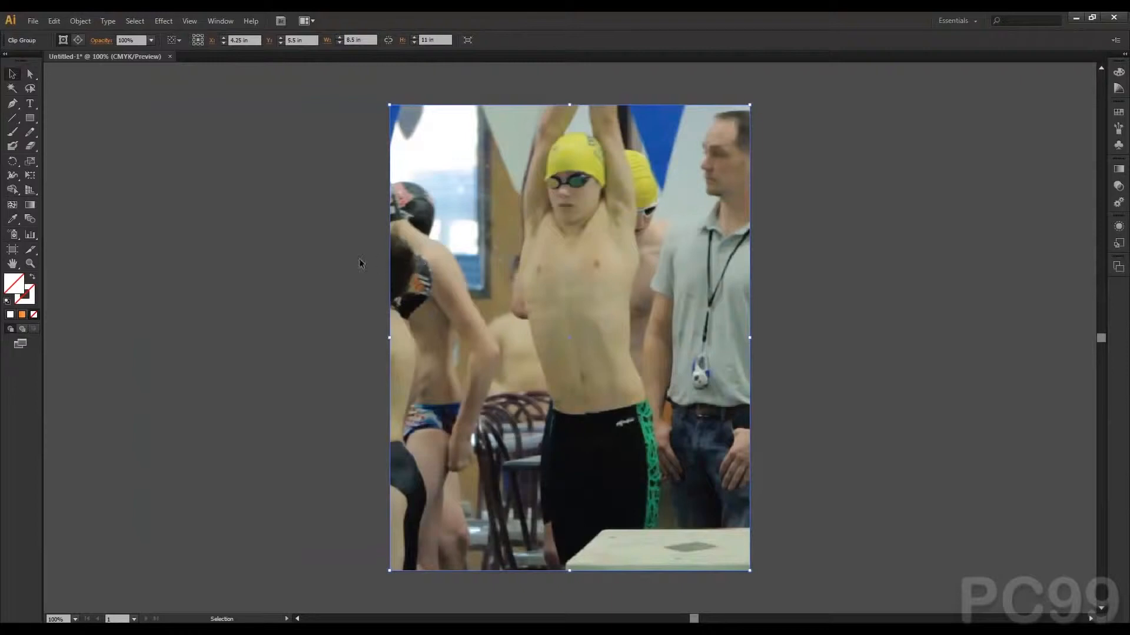
{"action": "left_click", "coordinate": [125, 269]}
{"action": "left_click_drag", "start_coordinate": [596, 255], "coordinate": [679, 256]}
{"action": "key", "text": "ctrl+z"}
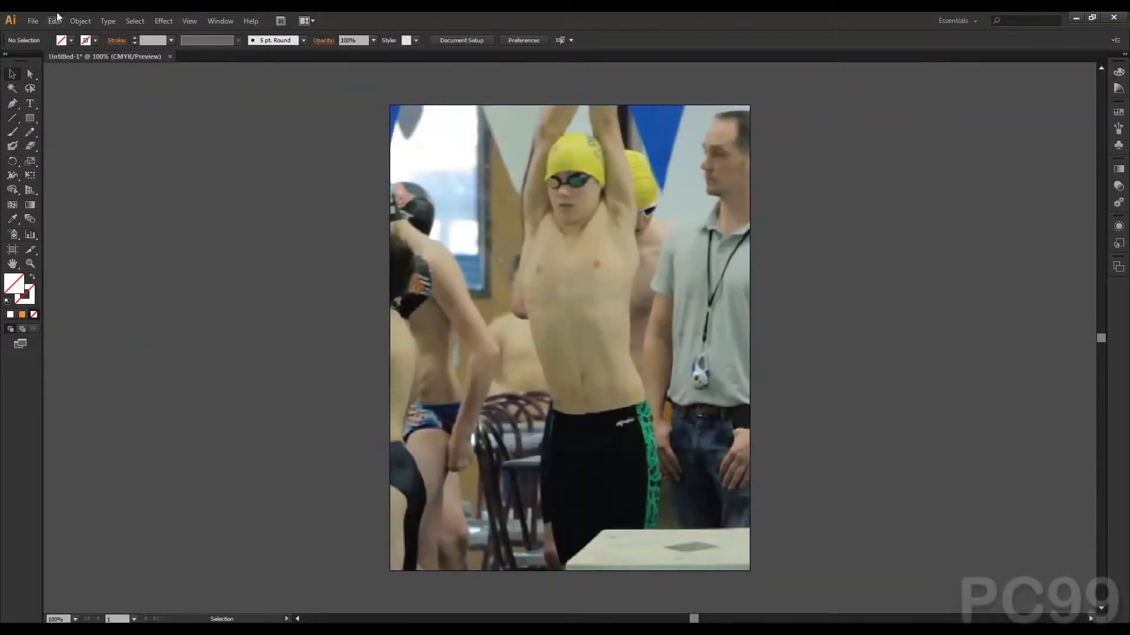
{"action": "left_click", "coordinate": [78, 21]}
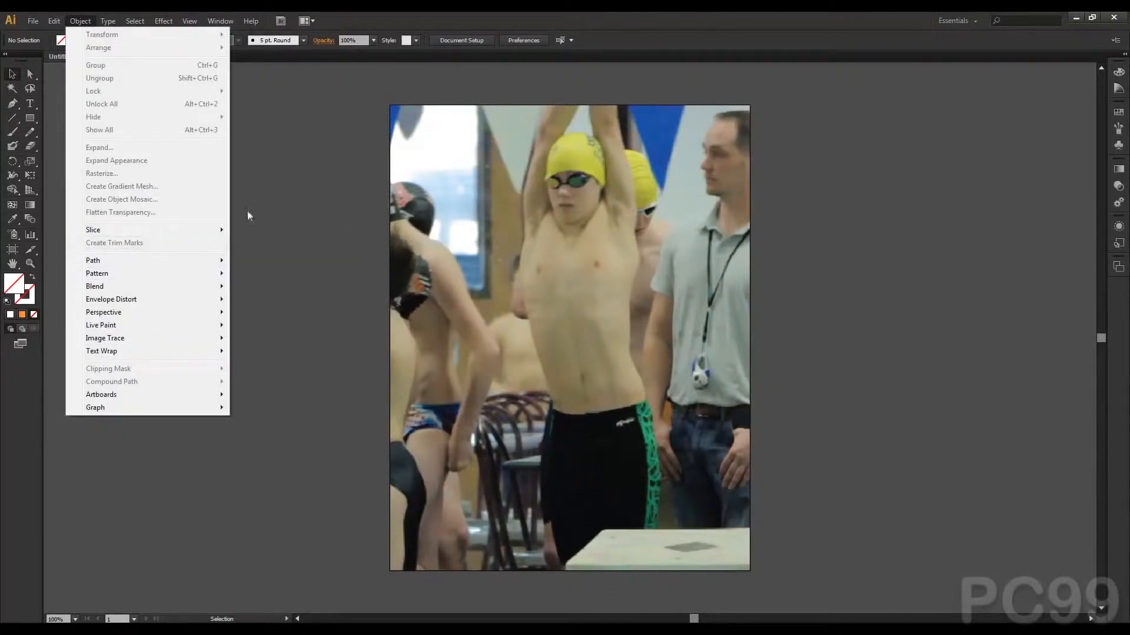
{"action": "left_click", "coordinate": [286, 266]}
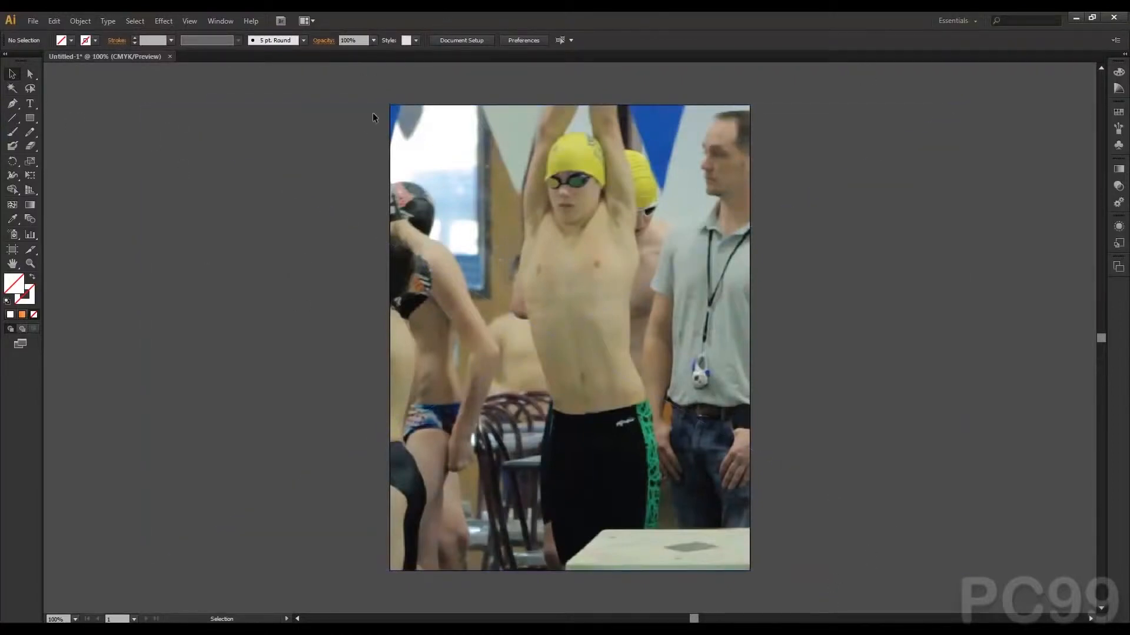
Step: Show the Layers panel beside the artboard and expand Layer 1 and the clip group inside it
{"action": "left_click", "coordinate": [219, 21]}
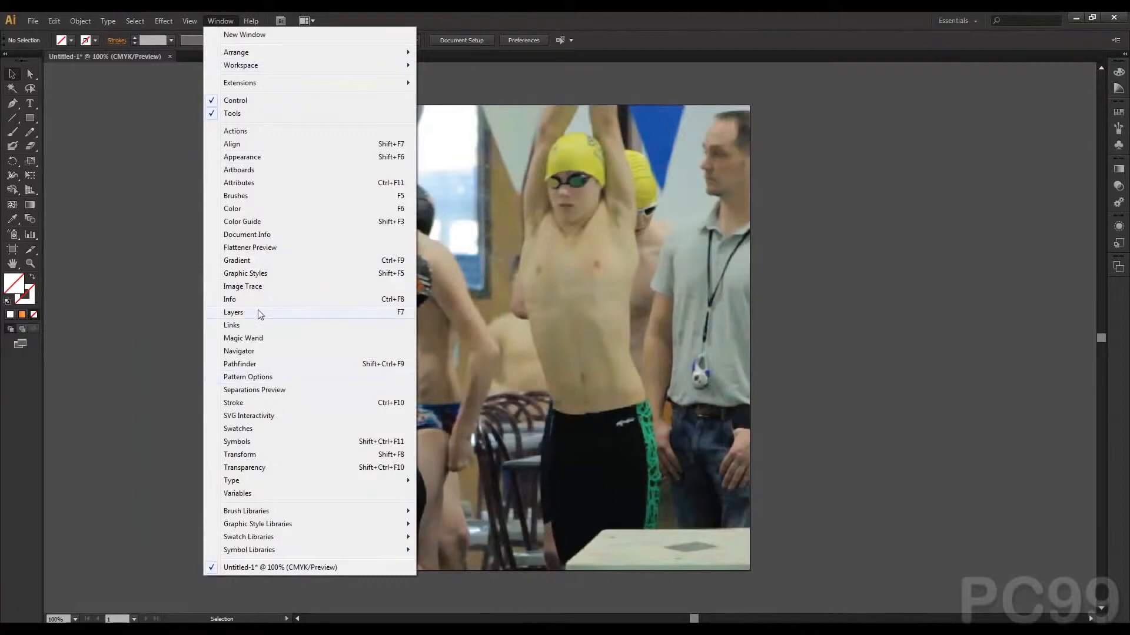
{"action": "left_click", "coordinate": [292, 312]}
{"action": "left_click_drag", "start_coordinate": [980, 193], "coordinate": [961, 148]}
{"action": "left_click", "coordinate": [940, 168]}
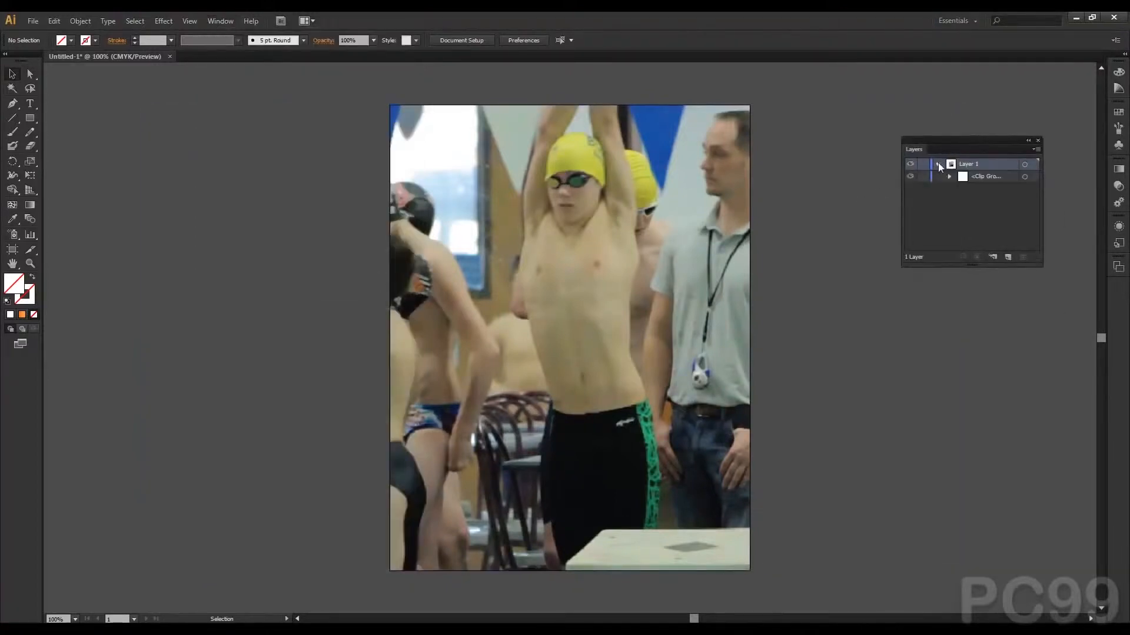
{"action": "left_click", "coordinate": [948, 176]}
{"action": "left_click", "coordinate": [948, 176]}
{"action": "left_click", "coordinate": [949, 175]}
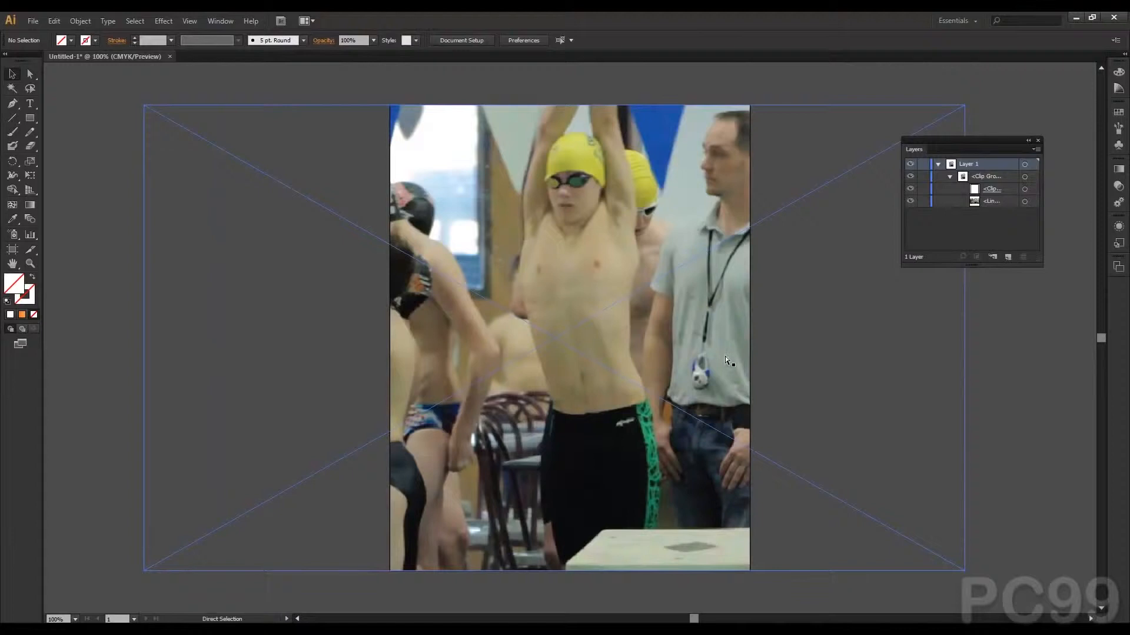
Step: Sample the yellow of the front swimmer's cap from the photo as the fill colour with the Eyedropper
{"action": "key", "text": "ctrl+0"}
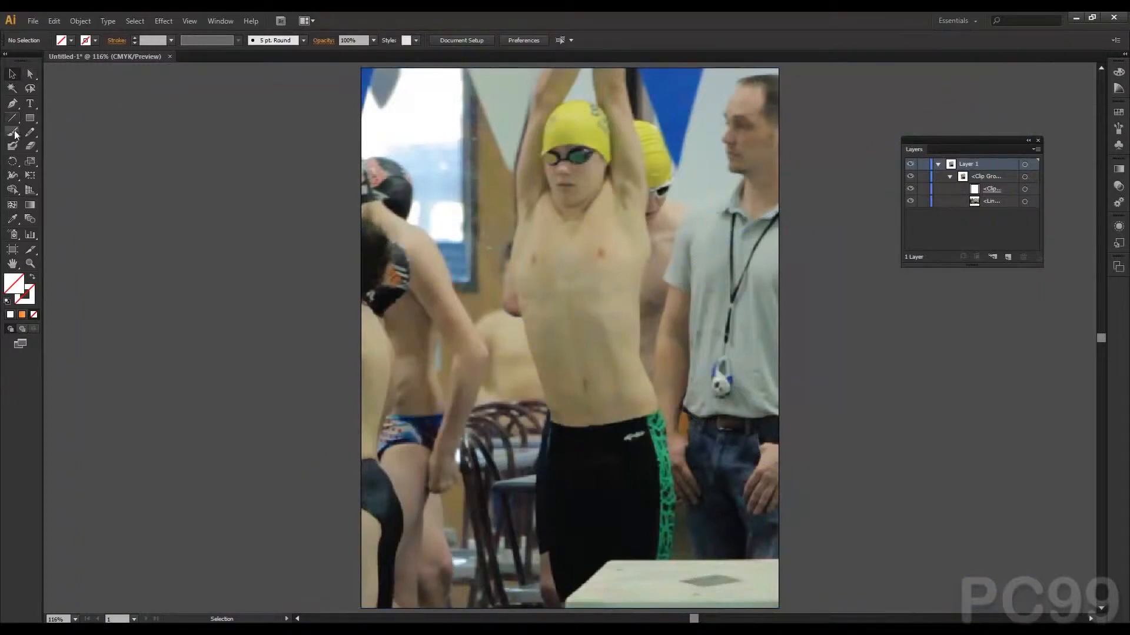
{"action": "left_click", "coordinate": [13, 107]}
{"action": "double_click", "coordinate": [24, 293]}
{"action": "left_click", "coordinate": [314, 62]}
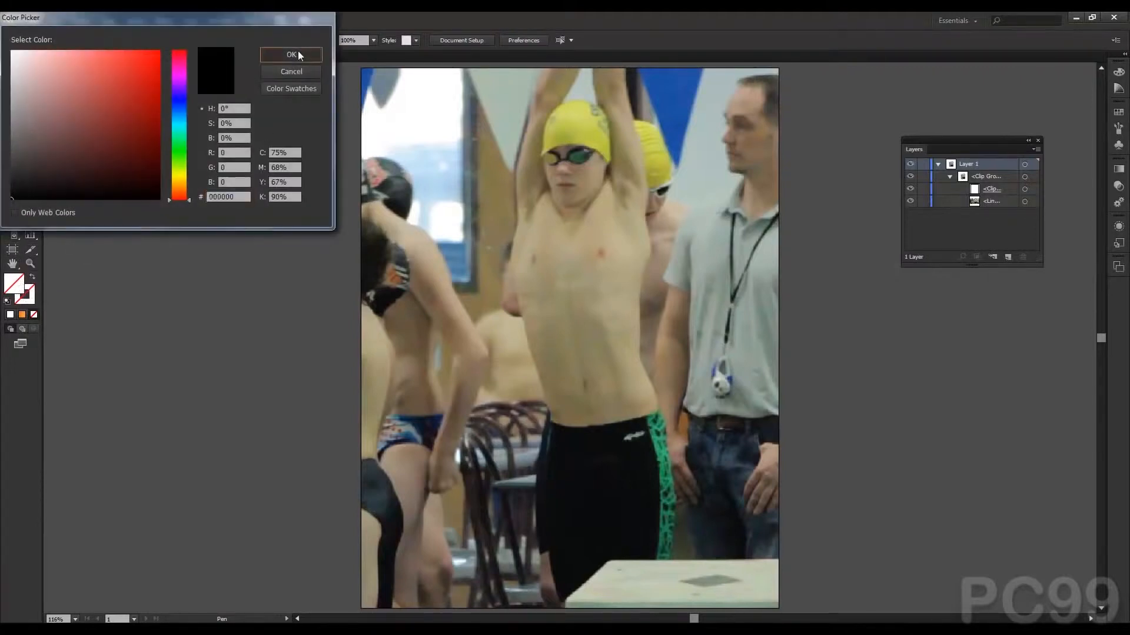
{"action": "left_click", "coordinate": [13, 220]}
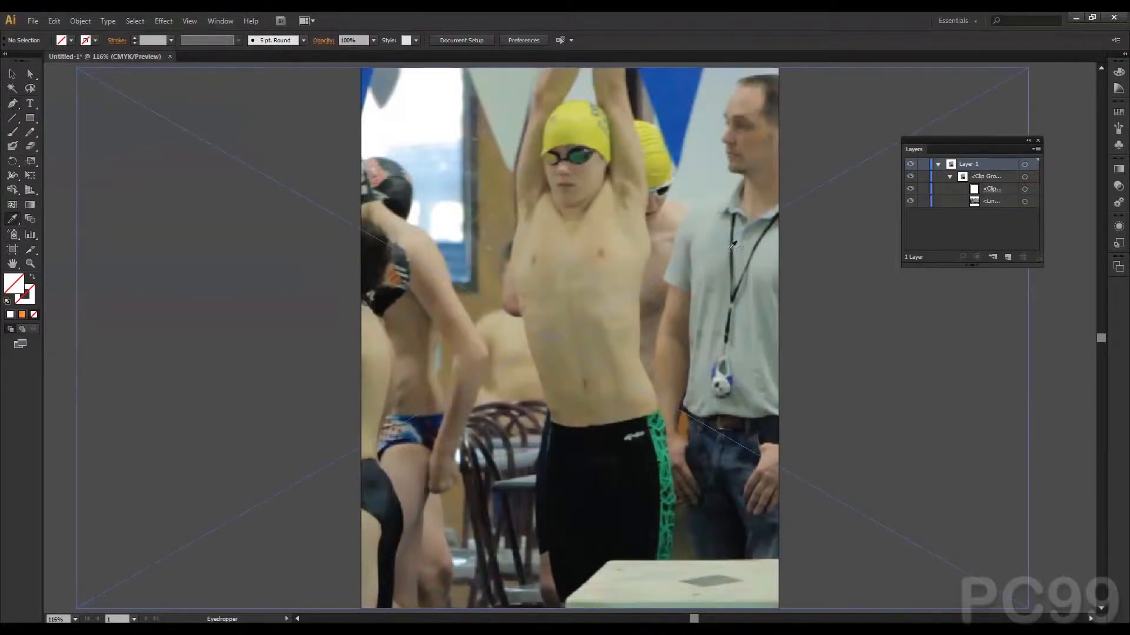
{"action": "left_click", "coordinate": [587, 121]}
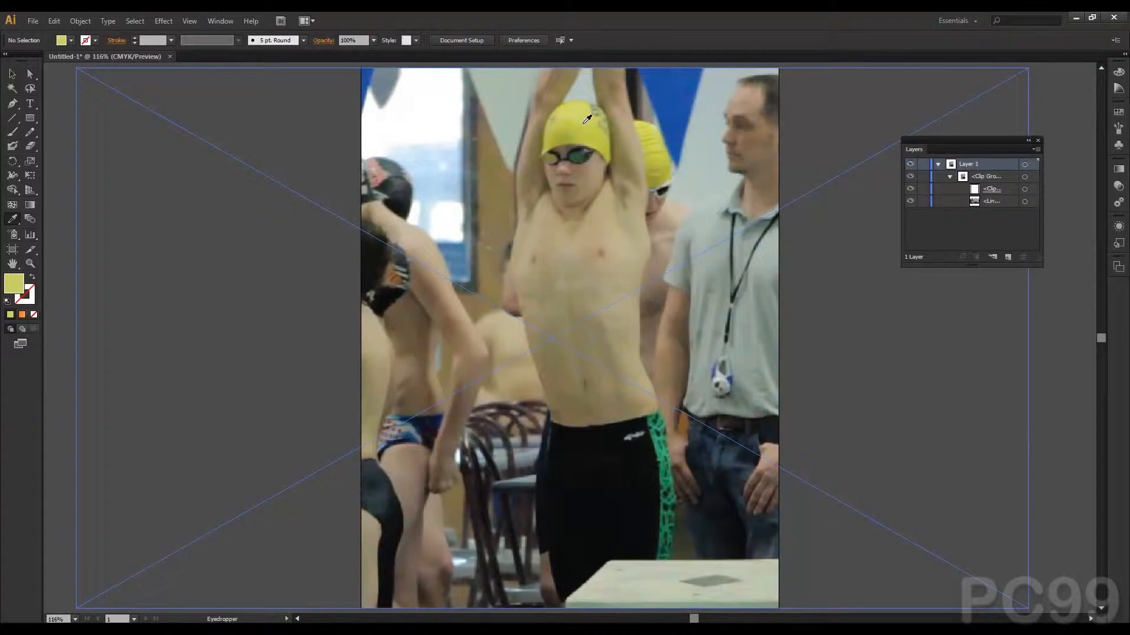
Step: Start a Pen path at the tip of the yellow cap beside the ear and trace its lower edge above the goggles to the opposite tip
{"action": "key", "text": "ctrl+plus"}
{"action": "key", "text": "ctrl+plus"}
{"action": "key", "text": "ctrl+plus"}
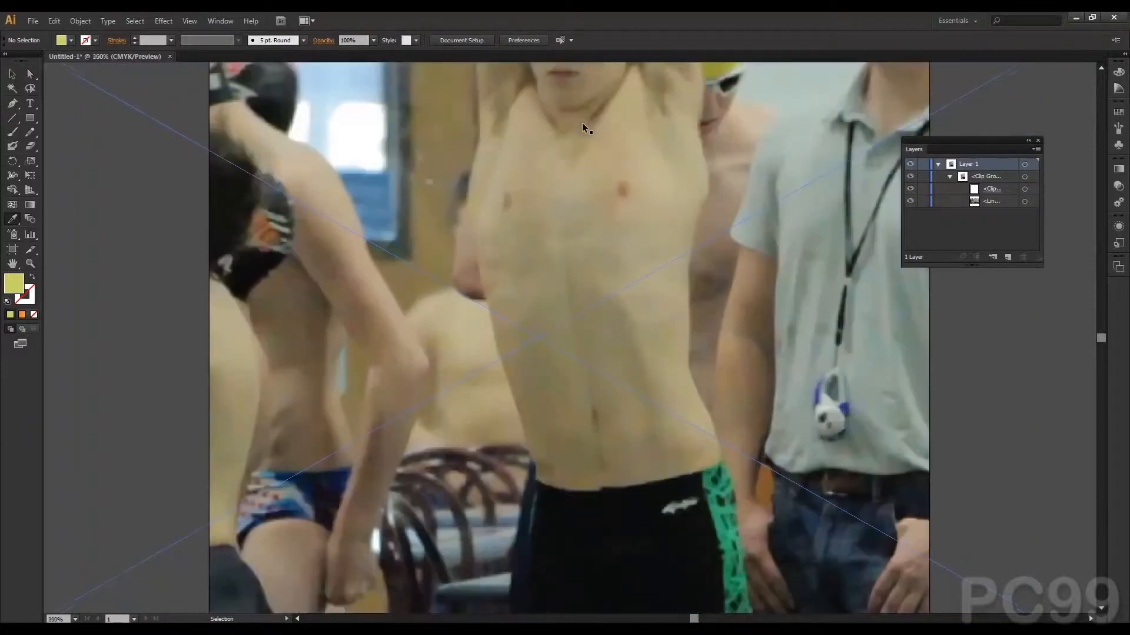
{"action": "left_click_drag", "start_coordinate": [581, 108], "coordinate": [583, 595]}
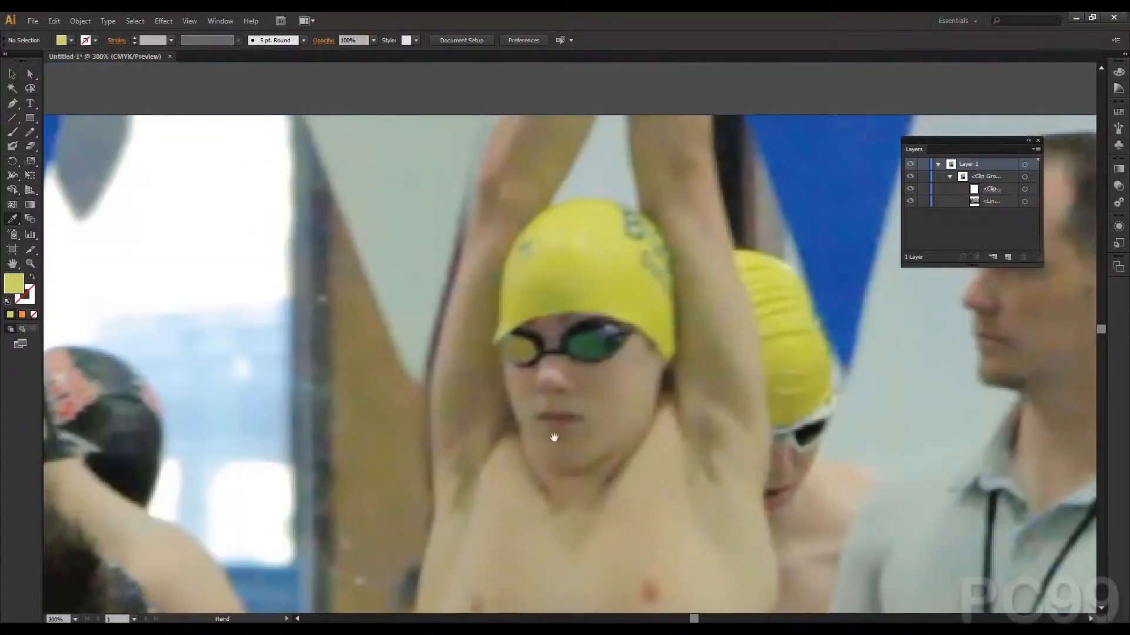
{"action": "left_click_drag", "start_coordinate": [521, 435], "coordinate": [514, 450]}
{"action": "left_click", "coordinate": [13, 104]}
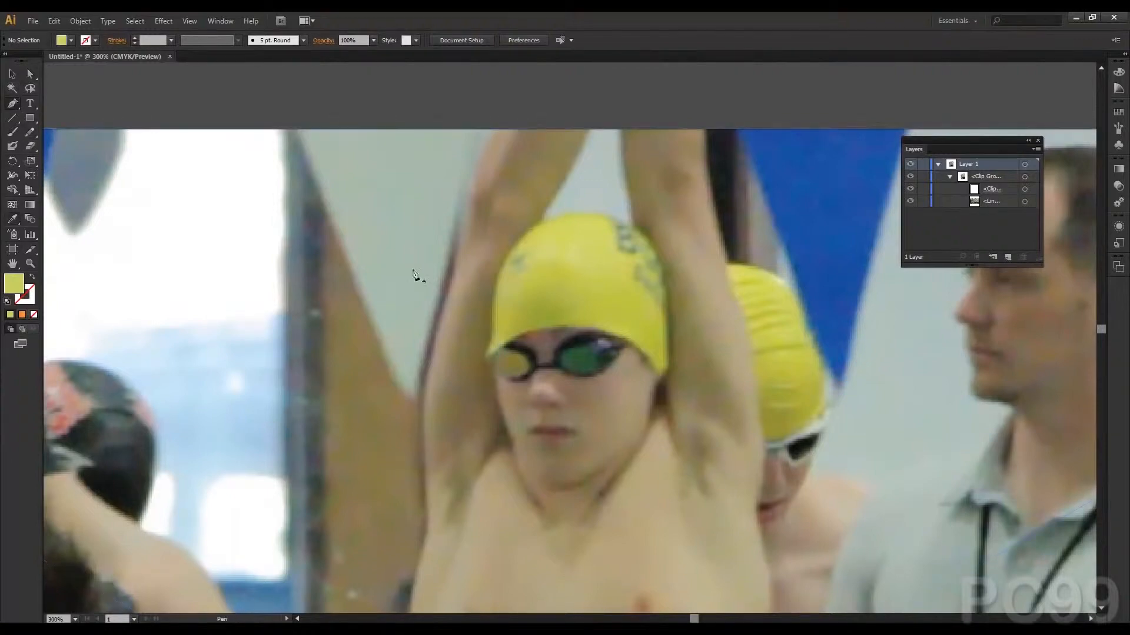
{"action": "key", "text": "ctrl+plus"}
{"action": "key", "text": "ctrl+plus"}
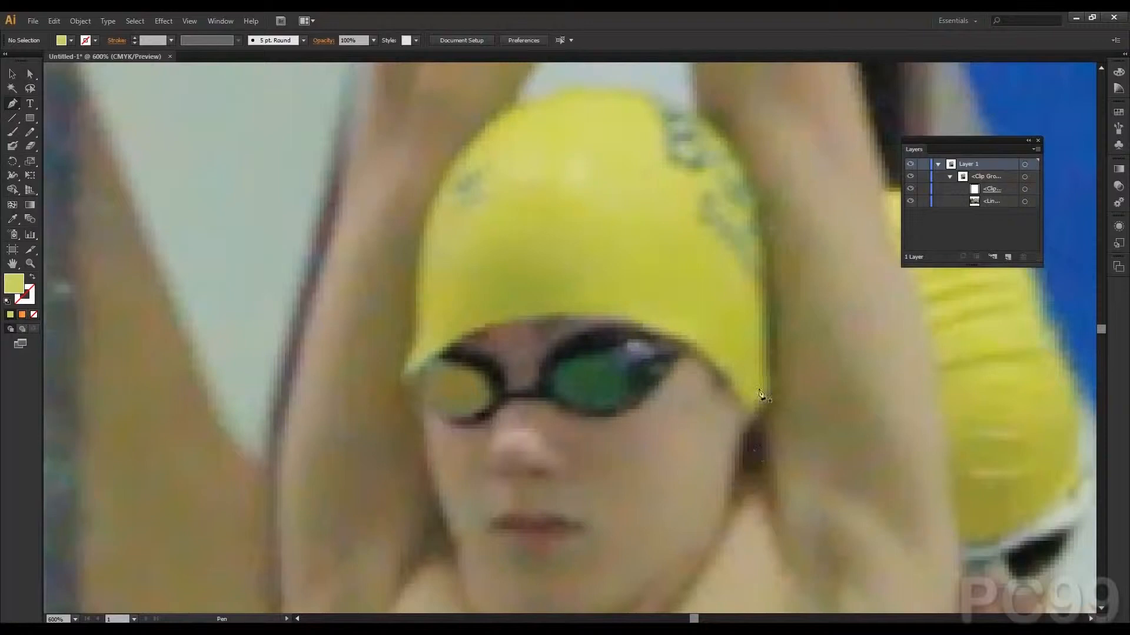
{"action": "left_click", "coordinate": [754, 421]}
{"action": "left_click_drag", "start_coordinate": [690, 343], "coordinate": [589, 317]}
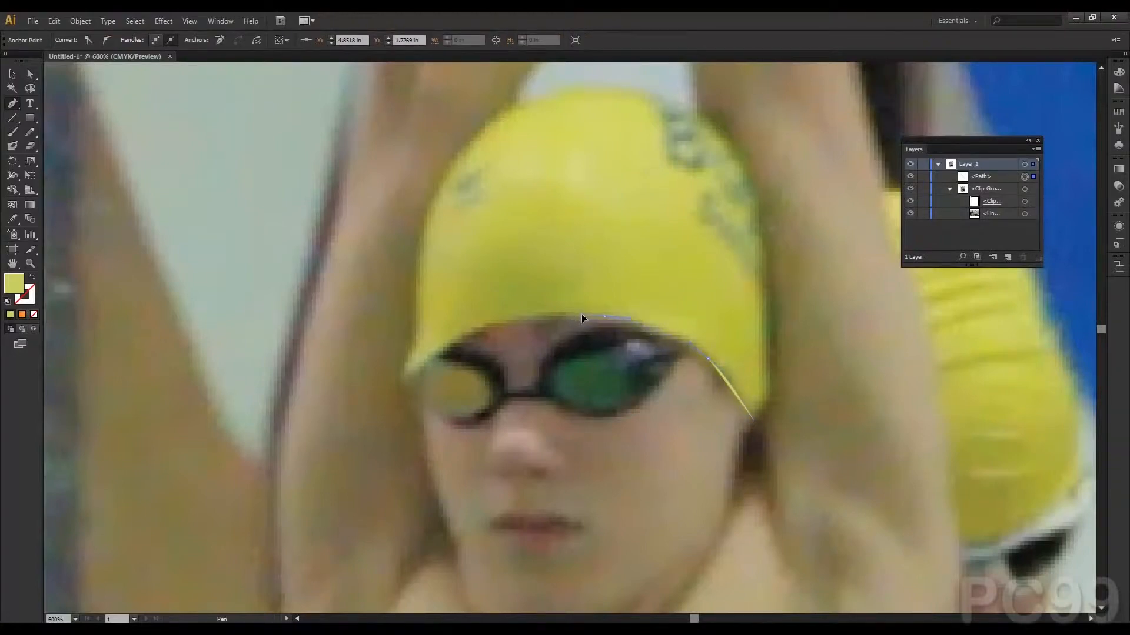
{"action": "left_click_drag", "start_coordinate": [581, 313], "coordinate": [578, 315]}
{"action": "left_click_drag", "start_coordinate": [491, 324], "coordinate": [464, 334]}
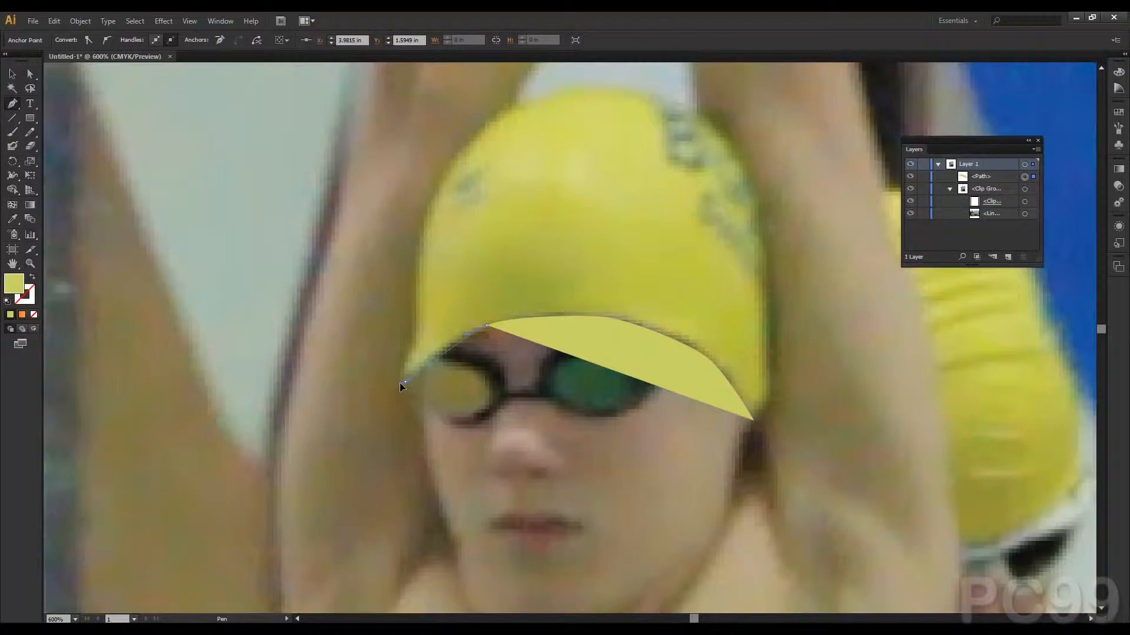
{"action": "left_click", "coordinate": [405, 382]}
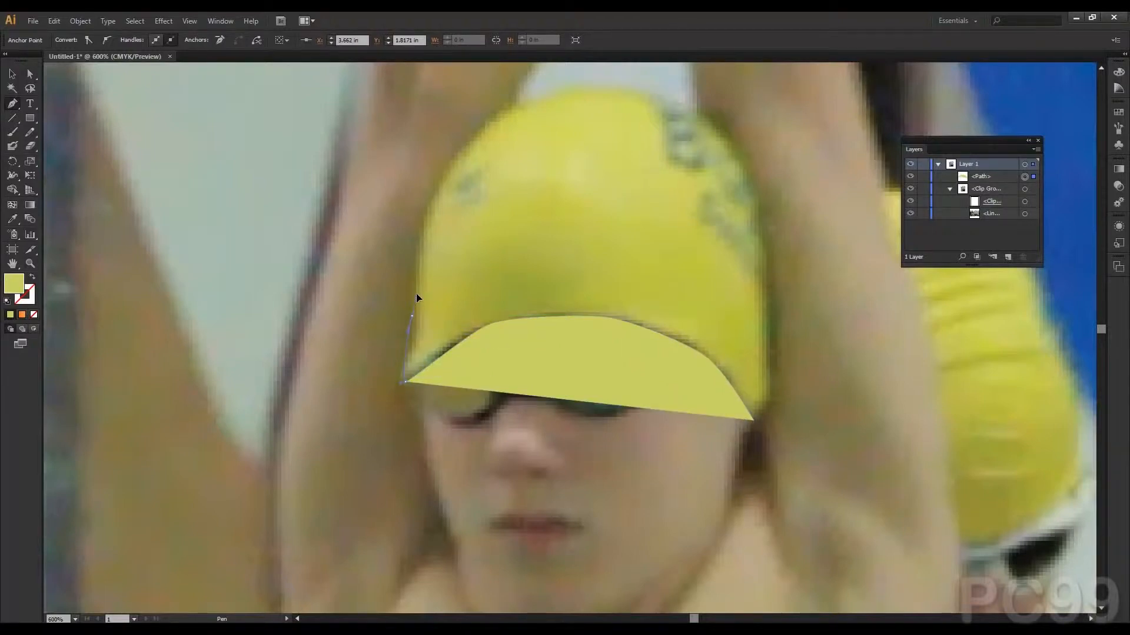
Step: Continue the cap path up its side, over the crown and down the far side, closing it at the starting point
{"action": "left_click_drag", "start_coordinate": [415, 293], "coordinate": [415, 290]}
{"action": "left_click_drag", "start_coordinate": [463, 257], "coordinate": [471, 387]}
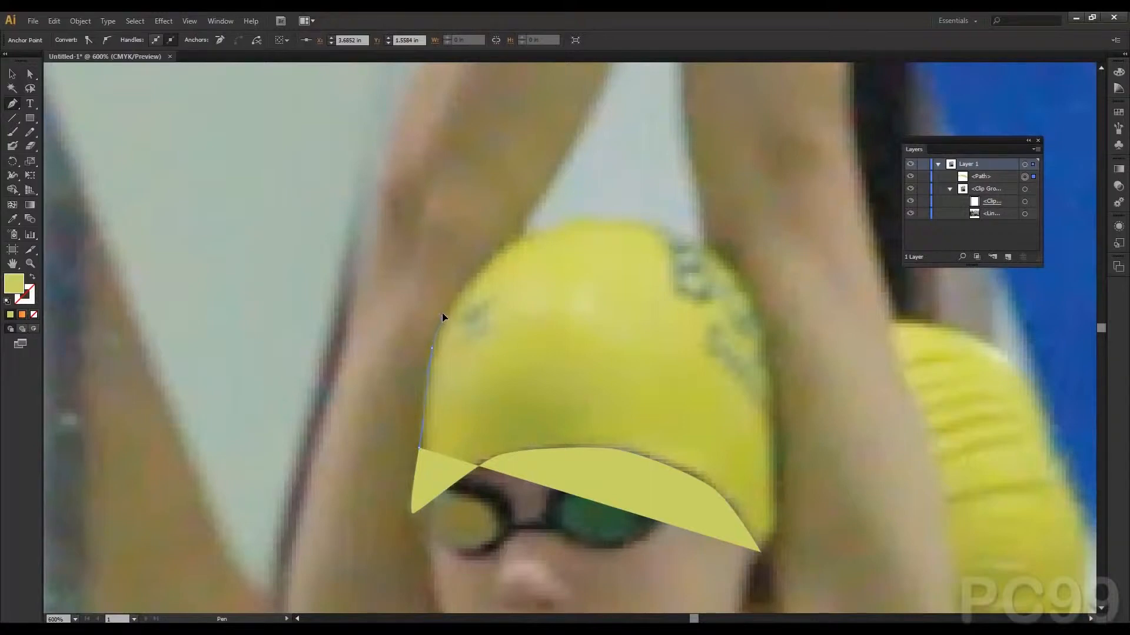
{"action": "left_click_drag", "start_coordinate": [443, 318], "coordinate": [444, 311]}
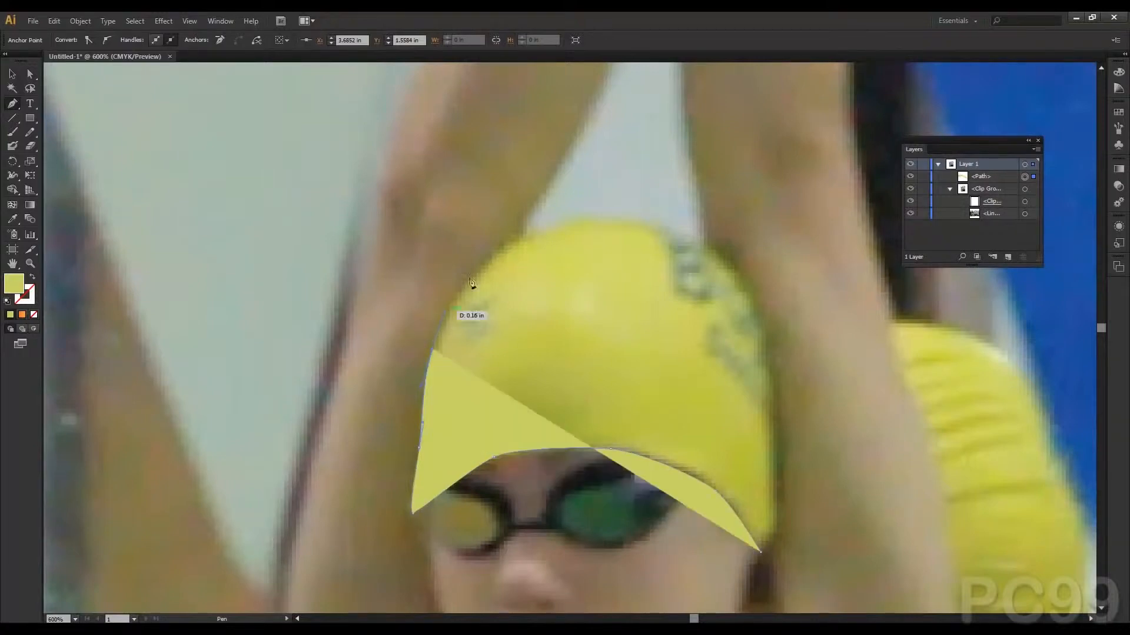
{"action": "left_click", "coordinate": [500, 253]}
{"action": "left_click_drag", "start_coordinate": [565, 225], "coordinate": [704, 238]}
{"action": "mouse_move", "coordinate": [775, 388]}
{"action": "left_mouse_down"}
{"action": "mouse_move", "coordinate": [778, 450]}
{"action": "mouse_move", "coordinate": [778, 356]}
{"action": "mouse_move", "coordinate": [775, 391]}
{"action": "left_mouse_up"}
{"action": "left_click_drag", "start_coordinate": [783, 483], "coordinate": [785, 505]}
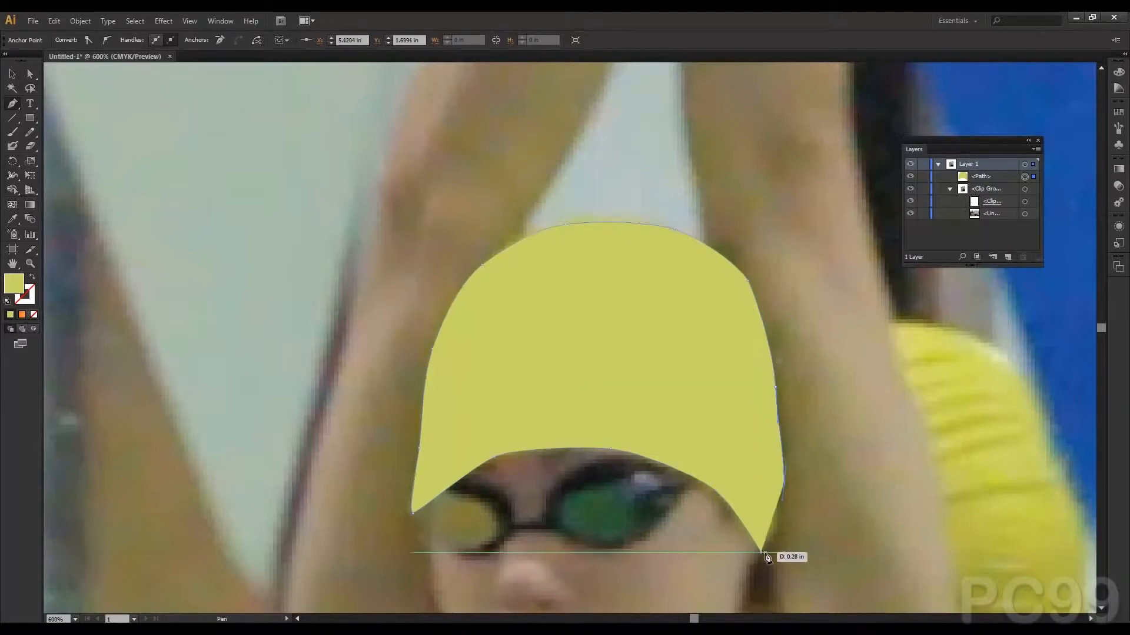
{"action": "left_click", "coordinate": [762, 552]}
{"action": "left_click", "coordinate": [12, 74]}
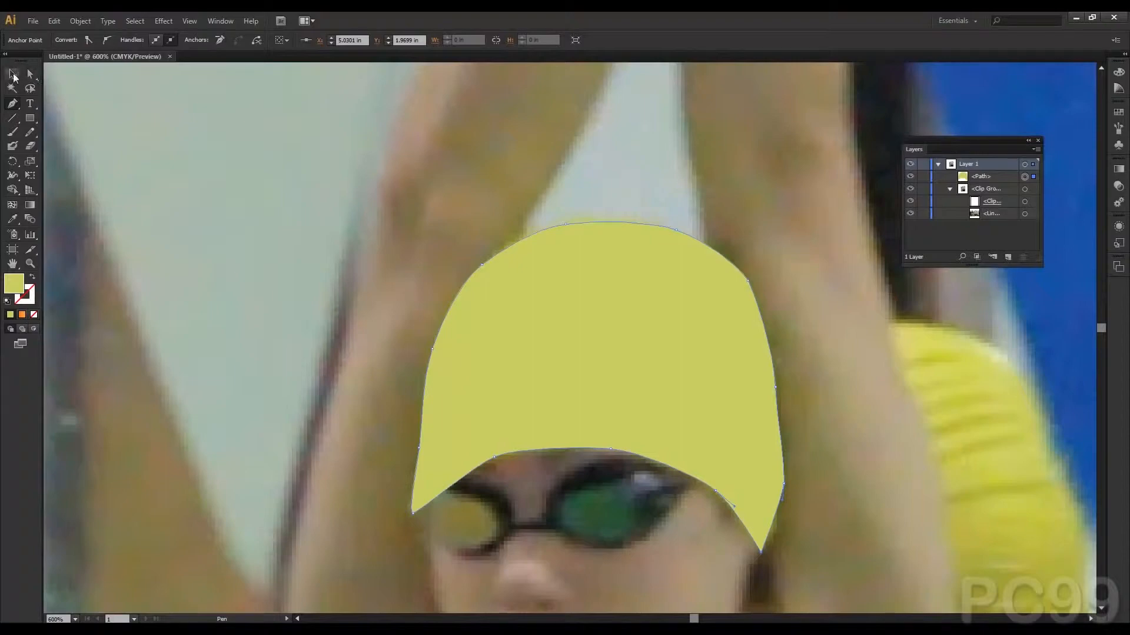
Step: Change the fill of the traced cap shape to a brighter, more saturated yellow
{"action": "left_click", "coordinate": [245, 176]}
{"action": "left_click_drag", "start_coordinate": [380, 296], "coordinate": [362, 217]}
{"action": "left_click", "coordinate": [586, 264]}
{"action": "double_click", "coordinate": [14, 284]}
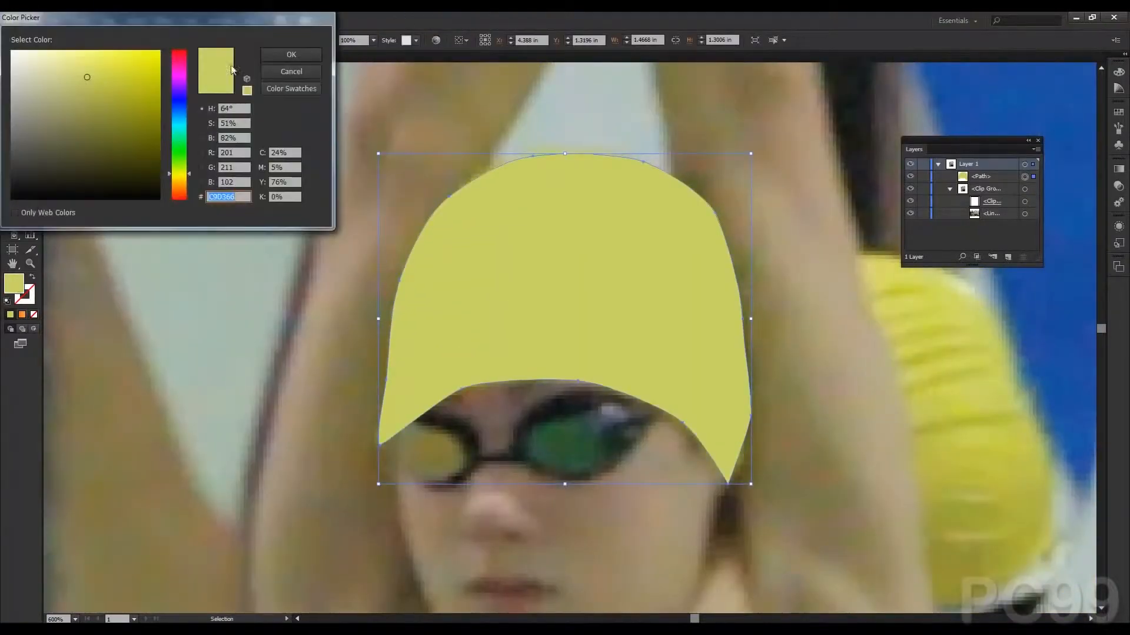
{"action": "left_click_drag", "start_coordinate": [79, 84], "coordinate": [127, 71]}
{"action": "left_click", "coordinate": [291, 54]}
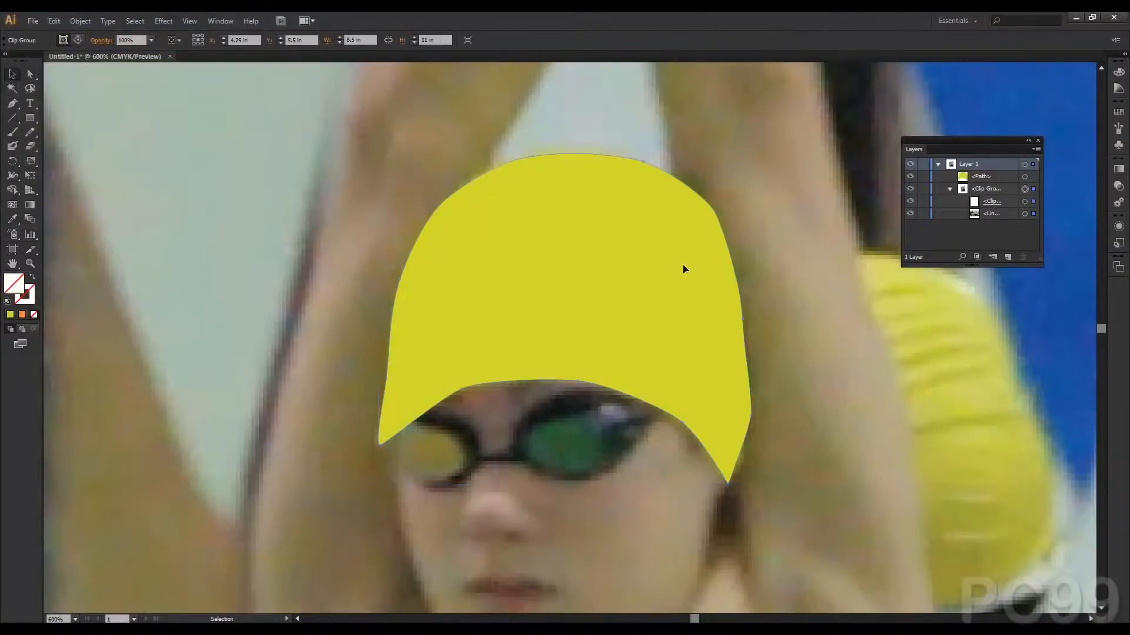
Step: Change the fill of the traced cap shape to a slightly darker, more muted yellow
{"action": "double_click", "coordinate": [20, 280]}
{"action": "left_click_drag", "start_coordinate": [122, 81], "coordinate": [118, 81]}
{"action": "left_click", "coordinate": [289, 54]}
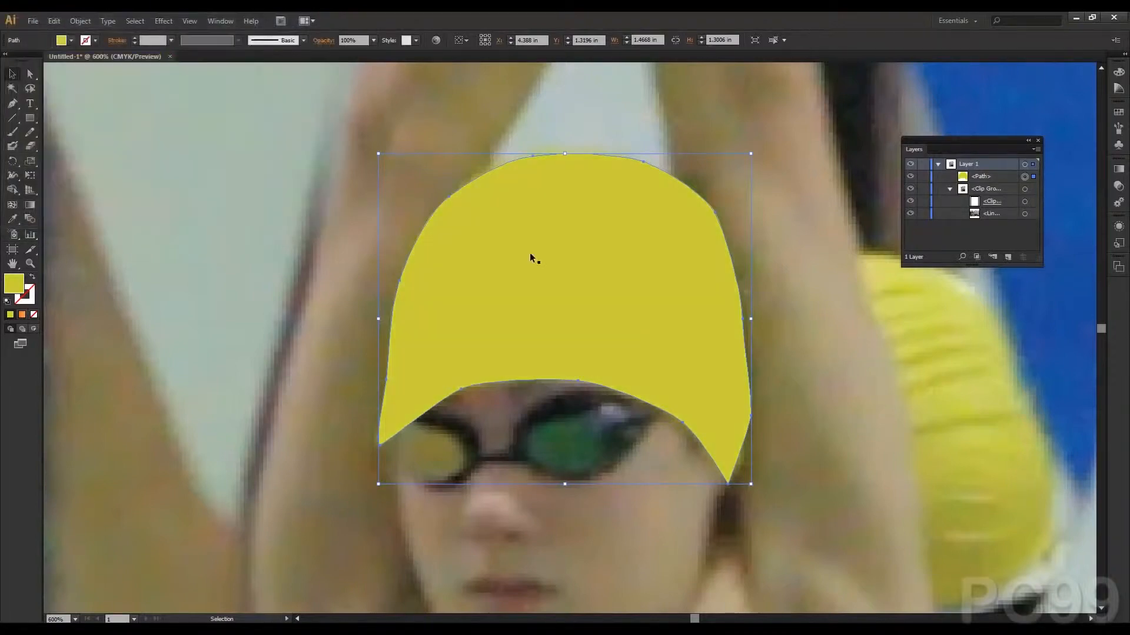
Step: Give the yellow cap shape a 1 pt black stroke and deselect it
{"action": "left_click", "coordinate": [221, 21]}
{"action": "left_click", "coordinate": [234, 403]}
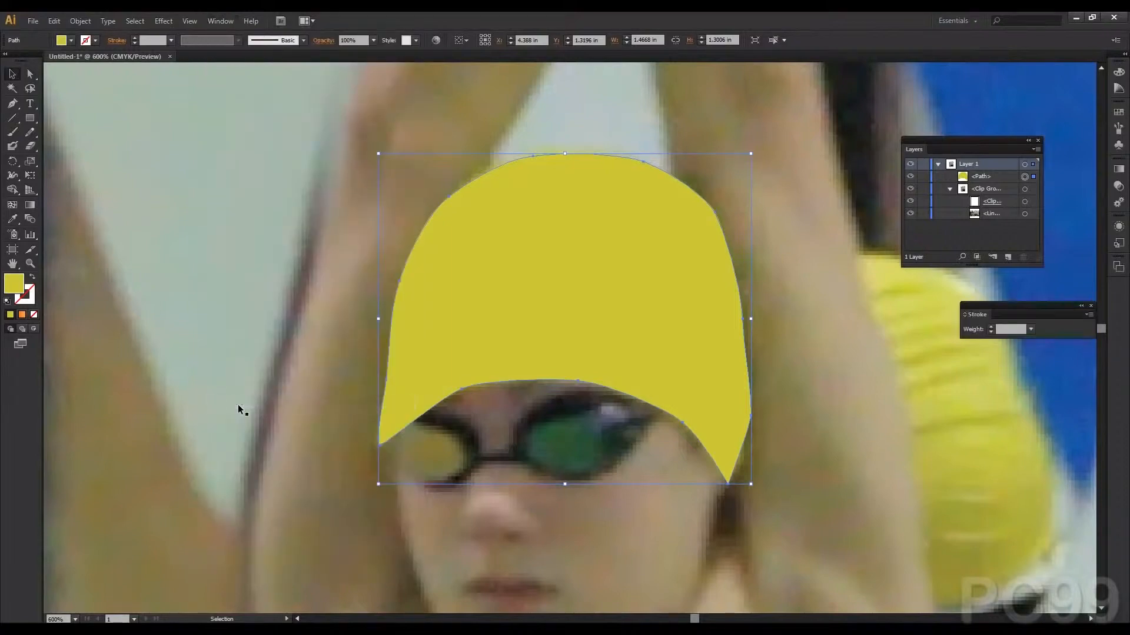
{"action": "left_click_drag", "start_coordinate": [1007, 306], "coordinate": [948, 295]}
{"action": "left_click", "coordinate": [932, 315]}
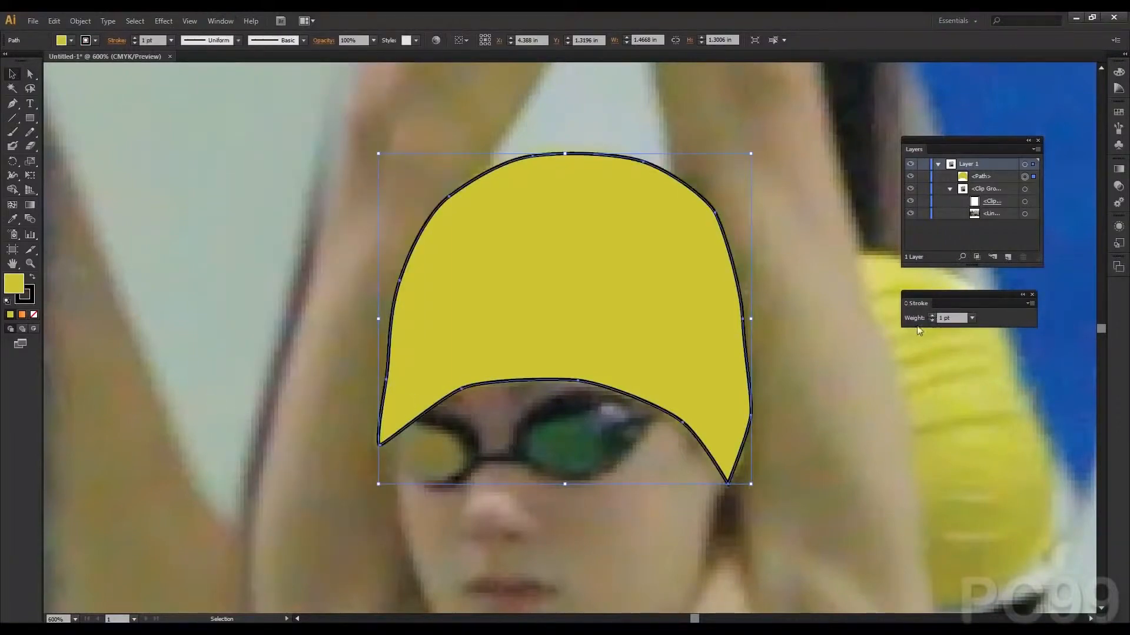
{"action": "left_click", "coordinate": [843, 332]}
{"action": "key", "text": "ctrl+0"}
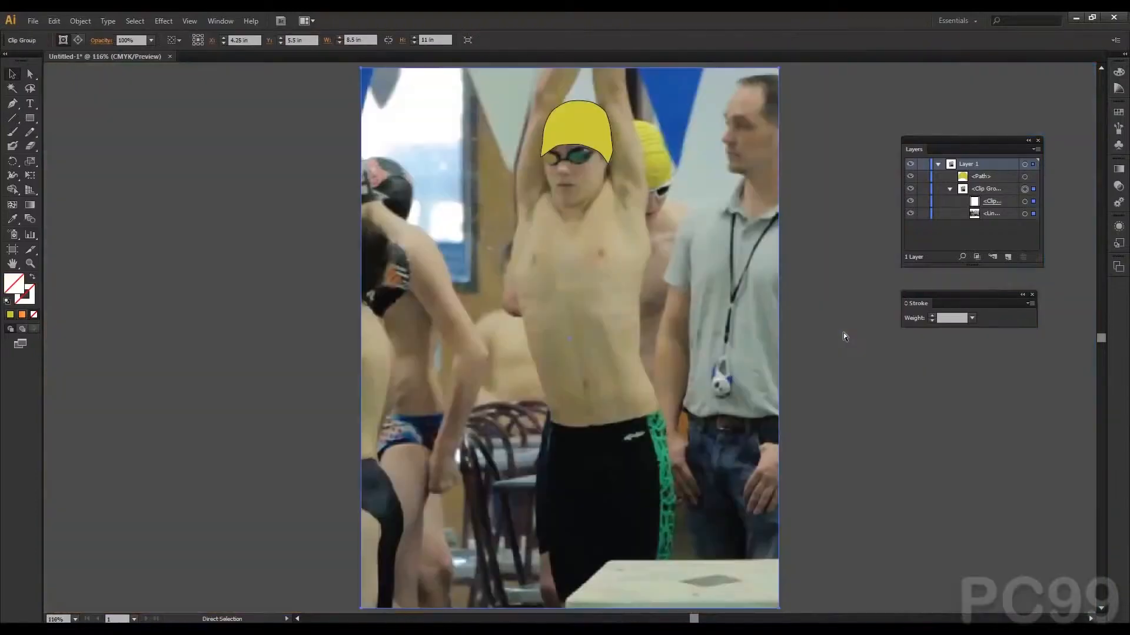
Step: Hide the traced cap path in the layer list so the photo's cap and goggles are exposed for tracing
{"action": "key", "text": "ctrl+plus"}
{"action": "key", "text": "ctrl+plus"}
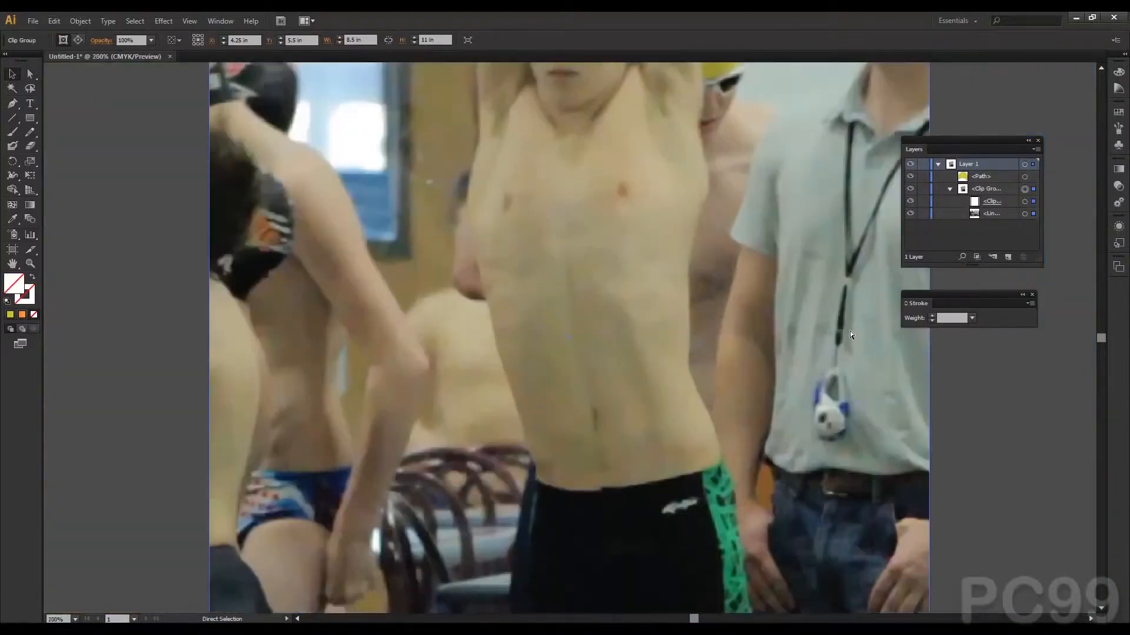
{"action": "left_click_drag", "start_coordinate": [627, 205], "coordinate": [604, 457]}
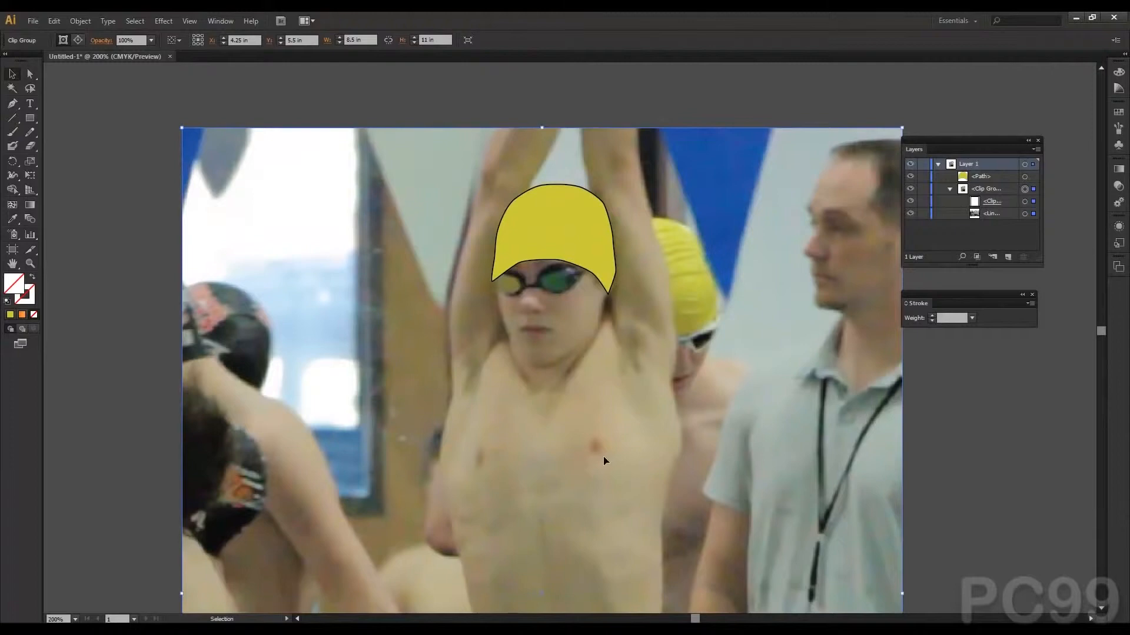
{"action": "key", "text": "ctrl+plus"}
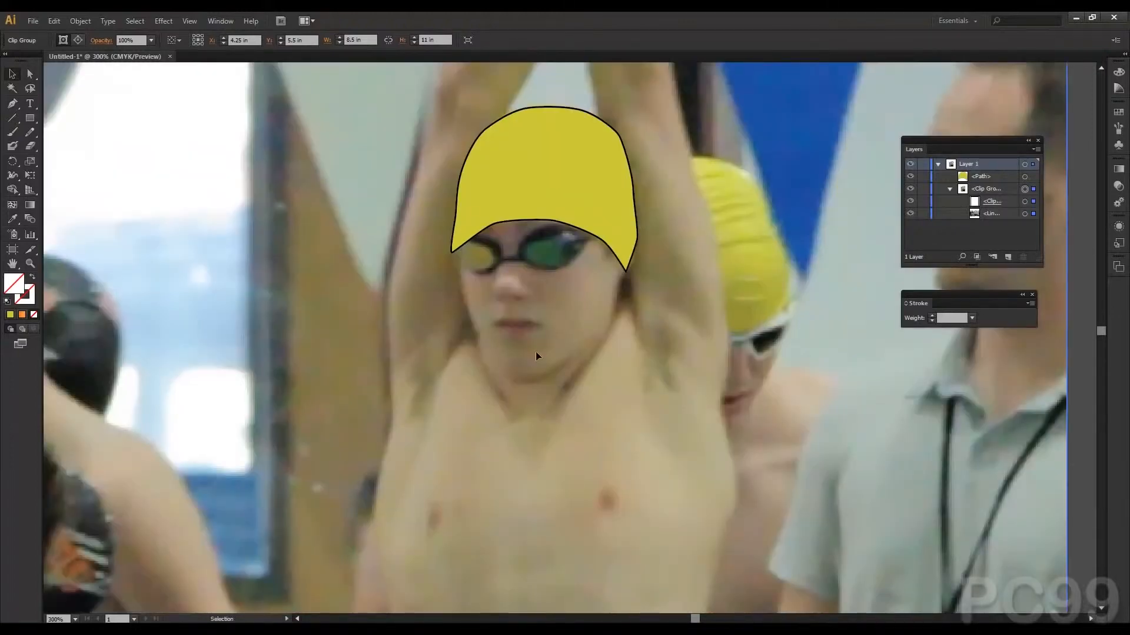
{"action": "key", "text": "ctrl+plus"}
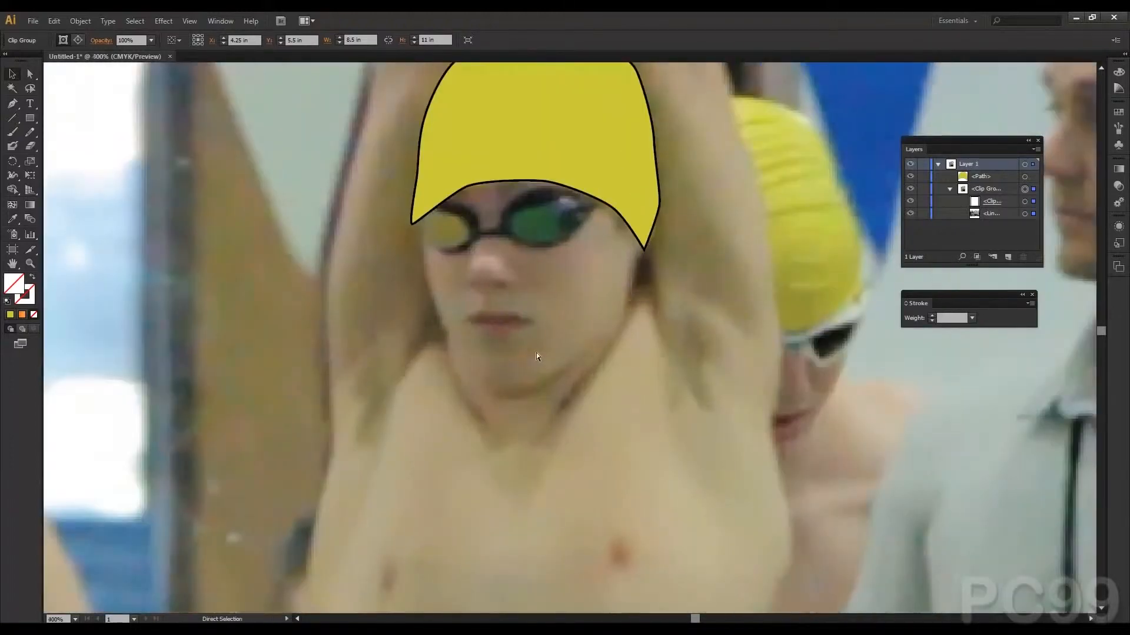
{"action": "left_click", "coordinate": [939, 164]}
{"action": "left_click", "coordinate": [938, 164]}
{"action": "left_click", "coordinate": [970, 178]}
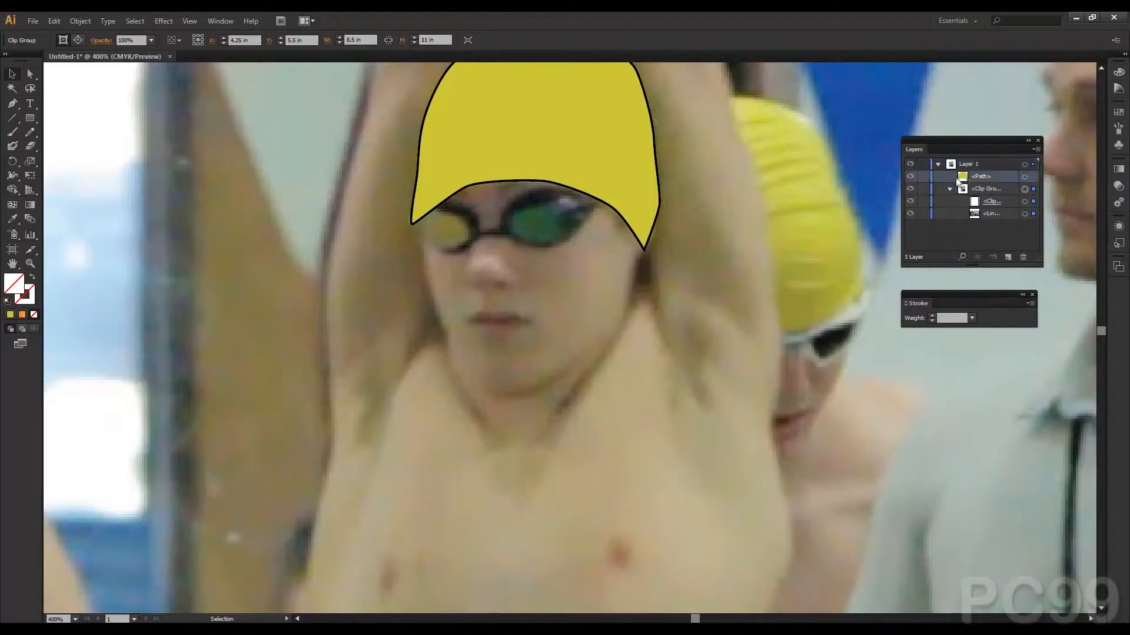
{"action": "left_click", "coordinate": [911, 178]}
{"action": "left_click_drag", "start_coordinate": [375, 216], "coordinate": [444, 325]}
{"action": "key", "text": "ctrl+plus"}
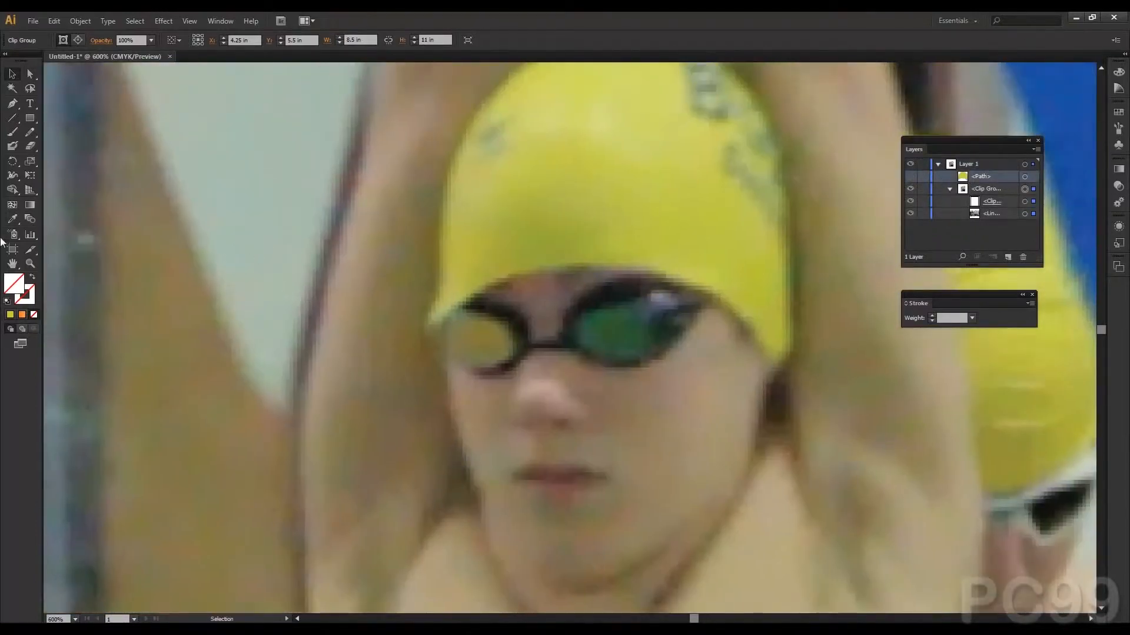
Step: Sample the near-black of the goggle frame from the photo as the fill colour with the Eyedropper
{"action": "left_click", "coordinate": [12, 219]}
{"action": "left_click", "coordinate": [600, 295]}
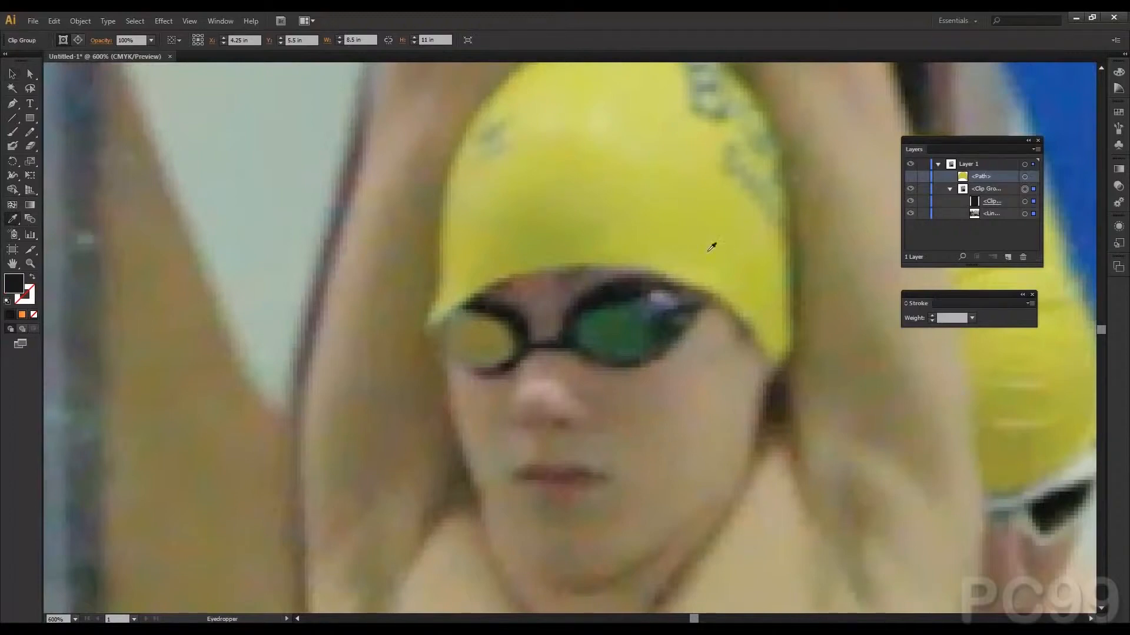
{"action": "double_click", "coordinate": [14, 284]}
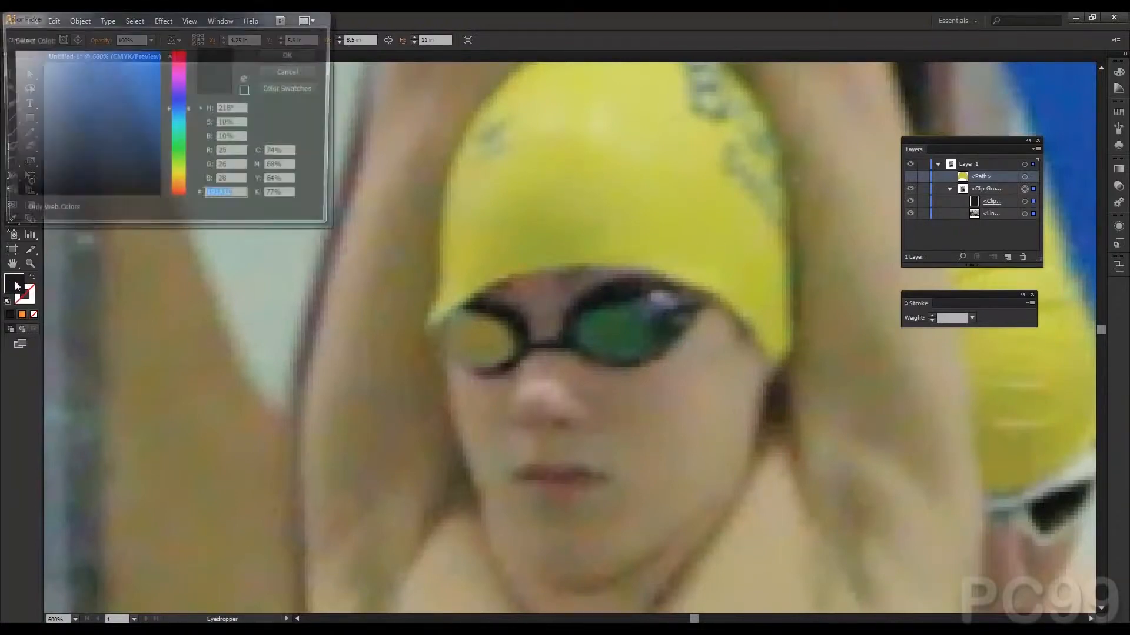
{"action": "left_click", "coordinate": [291, 55]}
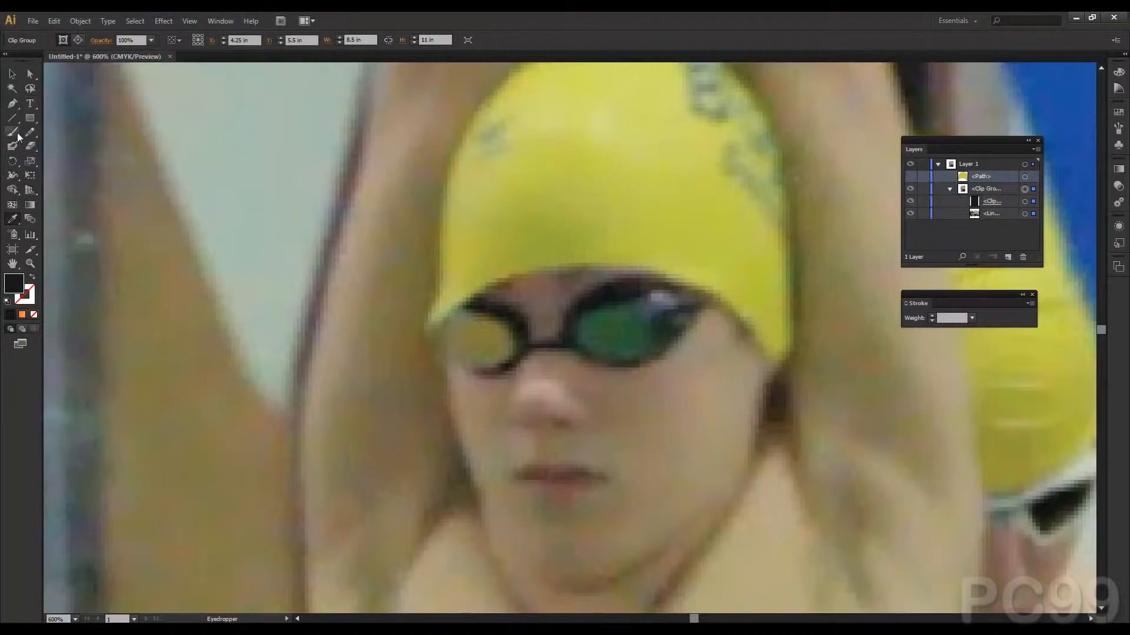
Step: Trace the goggles with the Pen tool around the smaller lens, over the nose bridge and around the larger lens to its underside
{"action": "left_click", "coordinate": [12, 104]}
{"action": "left_click", "coordinate": [449, 353]}
{"action": "left_click_drag", "start_coordinate": [447, 346], "coordinate": [484, 304]}
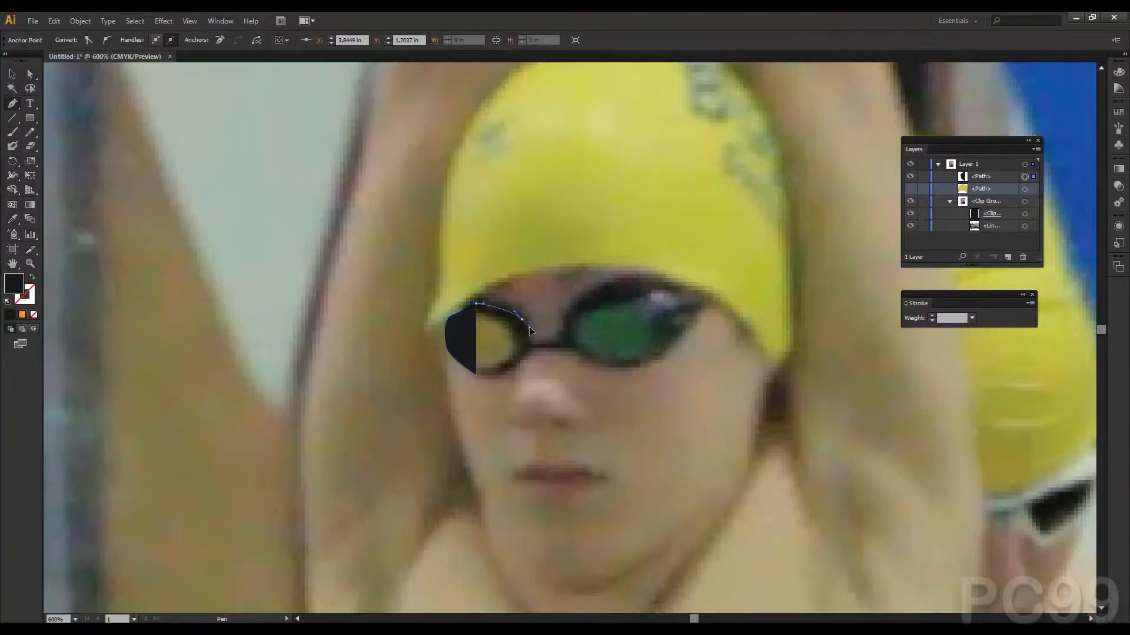
{"action": "left_click_drag", "start_coordinate": [528, 331], "coordinate": [533, 350]}
{"action": "left_click", "coordinate": [558, 339]}
{"action": "left_click_drag", "start_coordinate": [573, 304], "coordinate": [599, 371]}
{"action": "left_click", "coordinate": [621, 281]}
{"action": "left_click", "coordinate": [722, 305]}
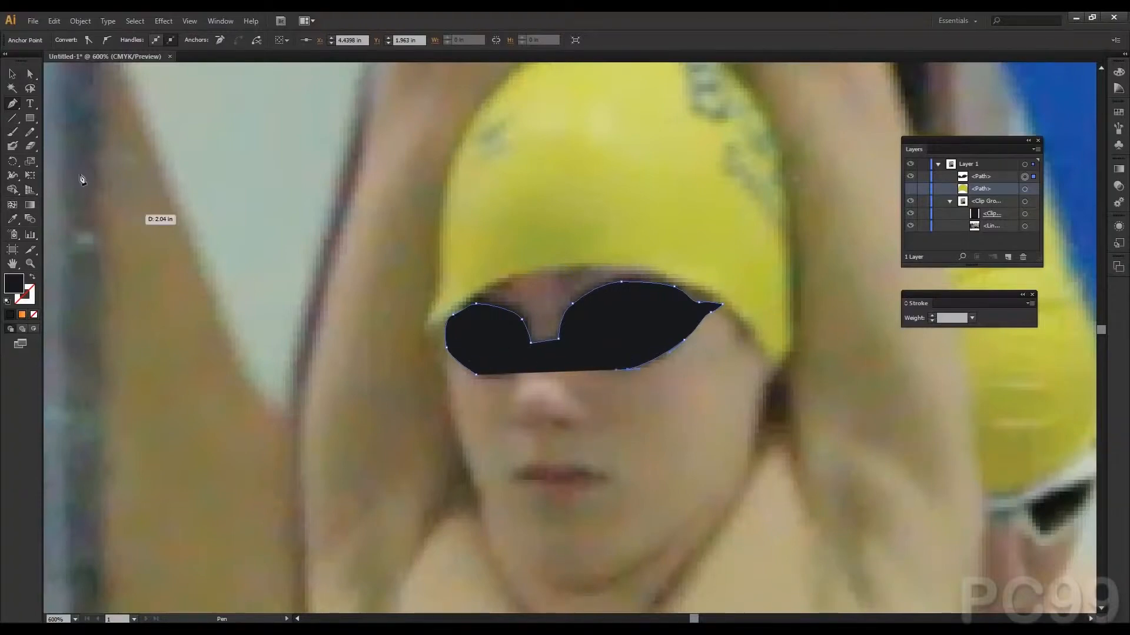
Step: Lower the opacity of the unfinished goggles path to 20% to see the photo through it
{"action": "left_click", "coordinate": [12, 74]}
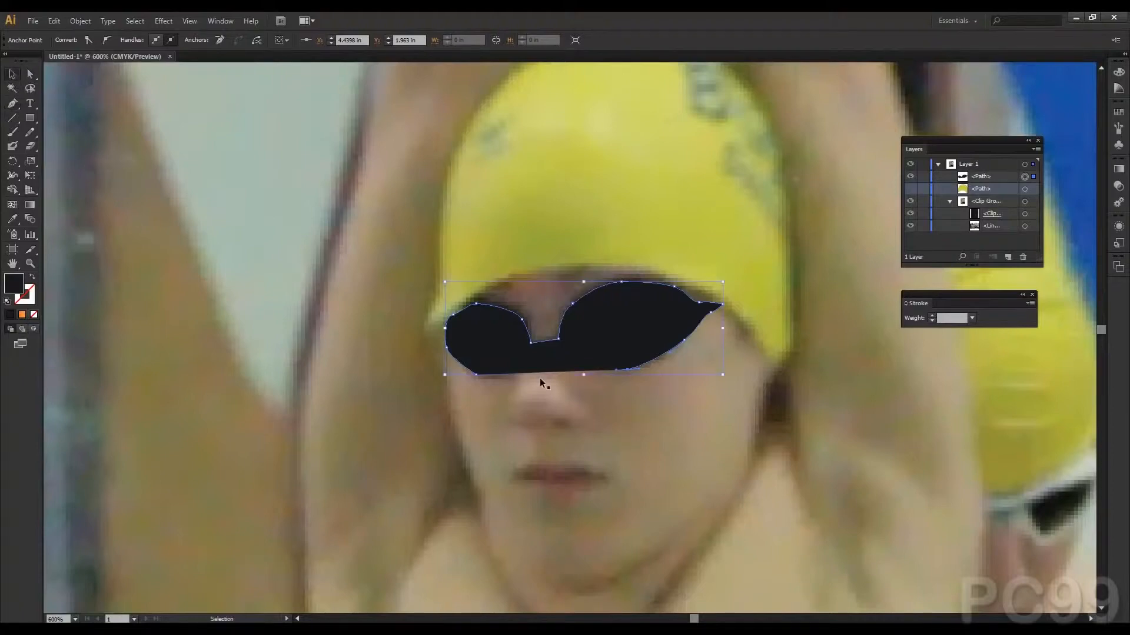
{"action": "left_click", "coordinate": [663, 329]}
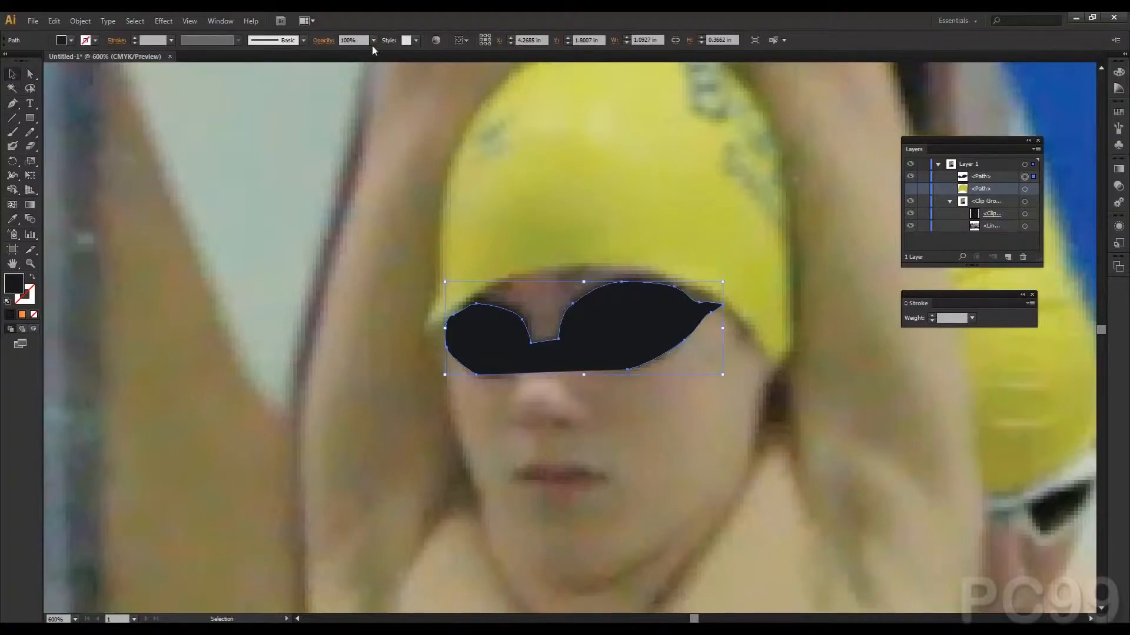
{"action": "left_click", "coordinate": [373, 40]}
{"action": "left_click", "coordinate": [393, 80]}
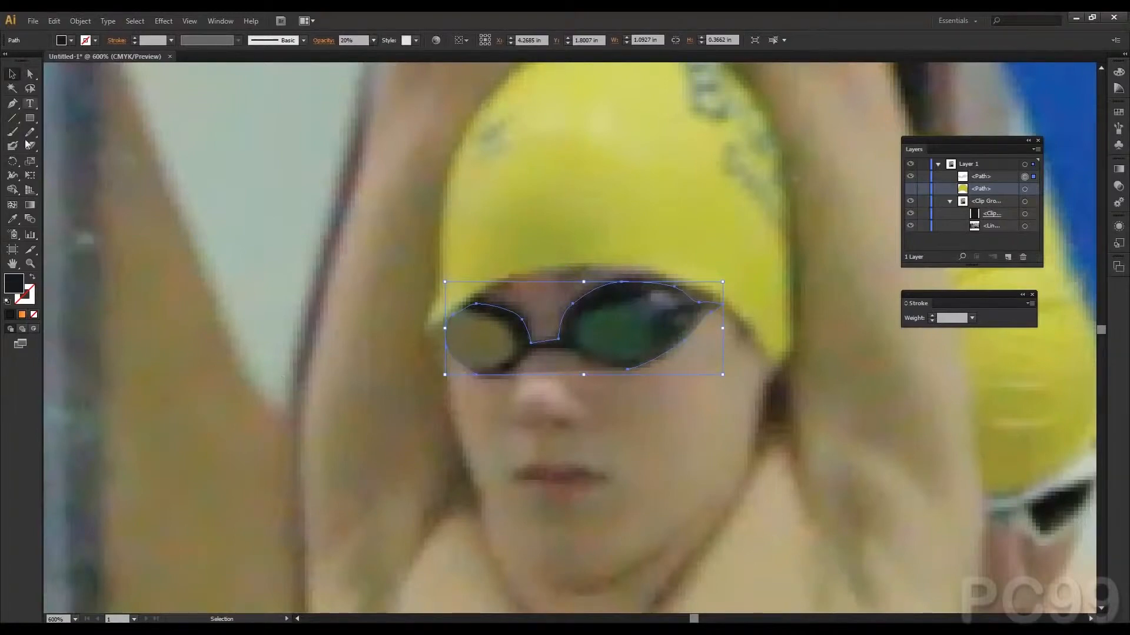
Step: Continue the goggles path along its lower edge beneath the nose bridge and the smaller lens, closing it at the starting point
{"action": "left_click", "coordinate": [12, 103]}
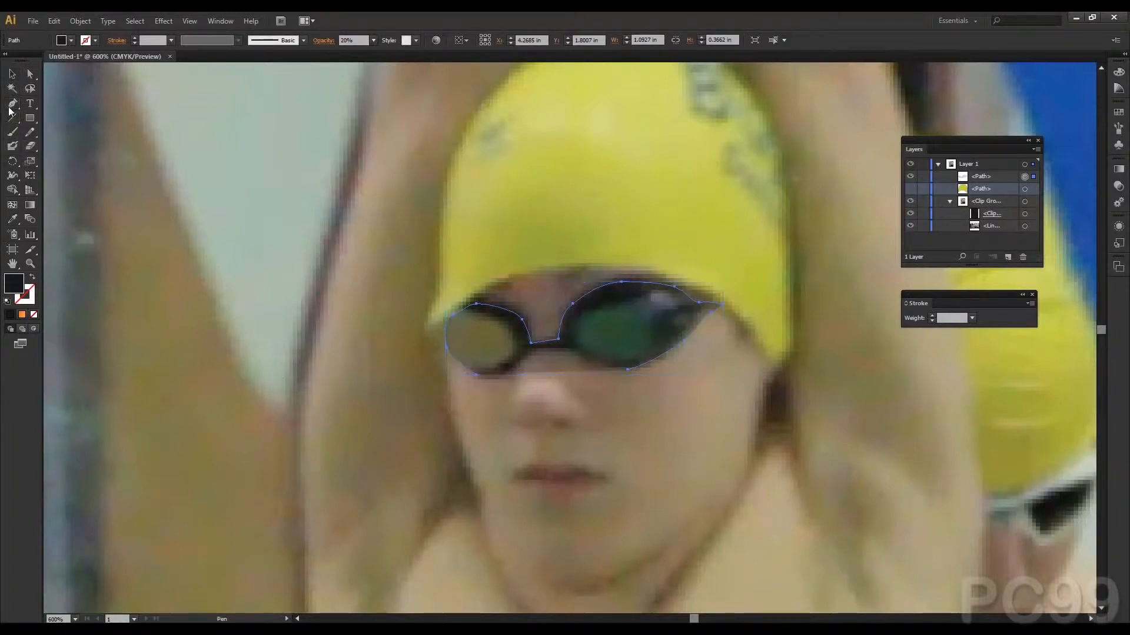
{"action": "left_click", "coordinate": [628, 371]}
{"action": "left_click_drag", "start_coordinate": [629, 374], "coordinate": [507, 372]}
{"action": "left_click", "coordinate": [529, 353]}
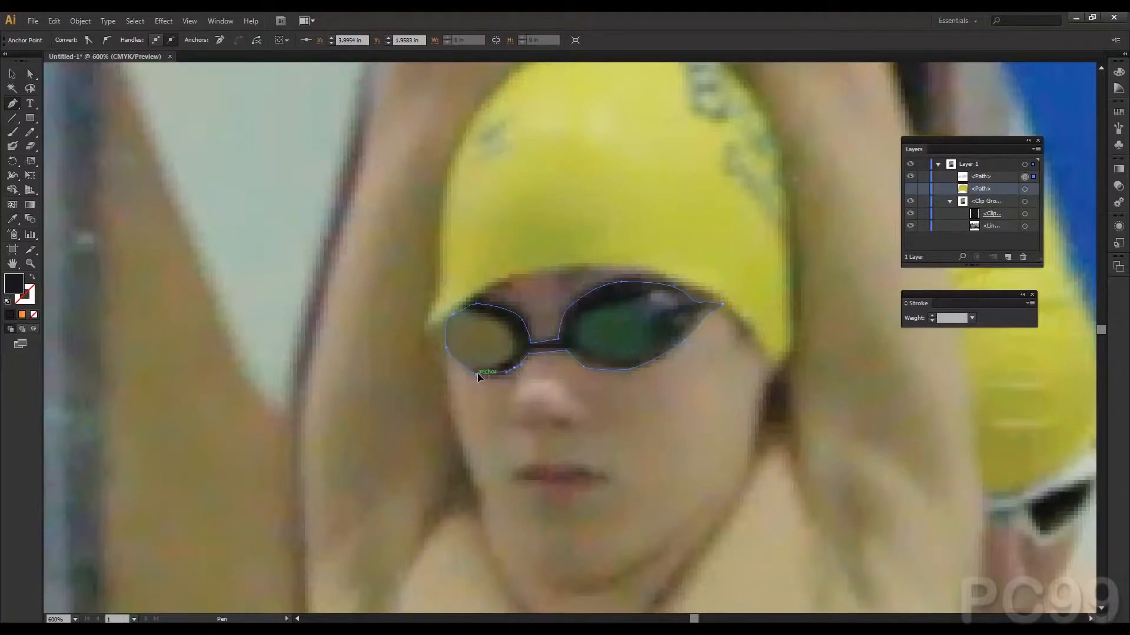
{"action": "left_click_drag", "start_coordinate": [477, 373], "coordinate": [466, 375]}
Step: Set the closed goggles shape's opacity back to 100% and deselect it
{"action": "left_click", "coordinate": [12, 75]}
{"action": "left_click", "coordinate": [589, 337]}
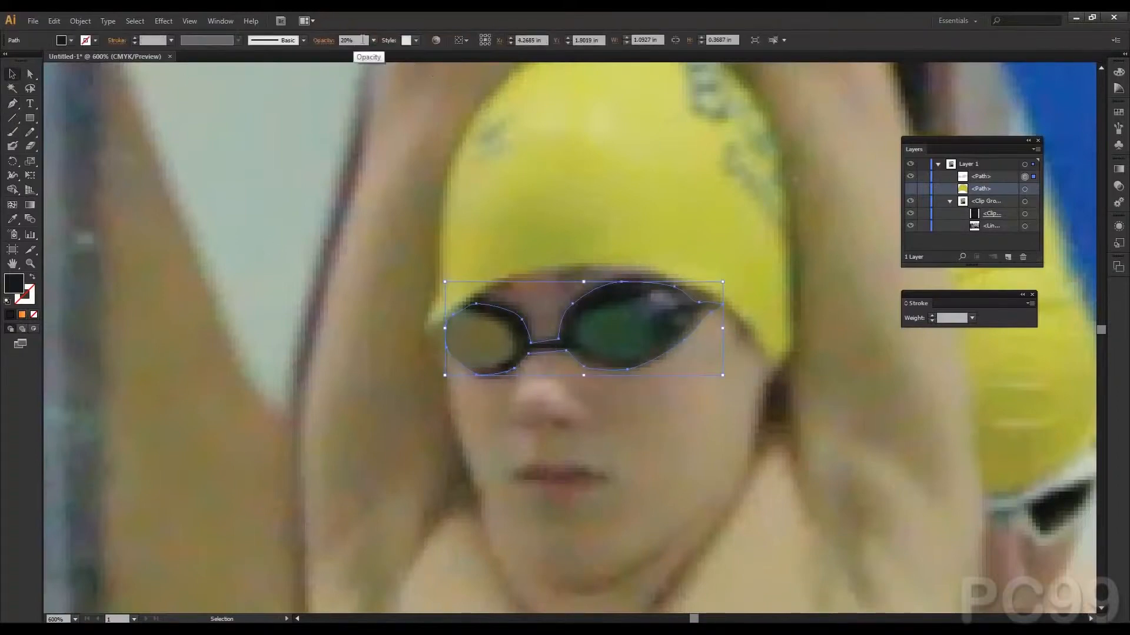
{"action": "left_click", "coordinate": [373, 40]}
{"action": "left_click", "coordinate": [388, 182]}
{"action": "left_click", "coordinate": [347, 294]}
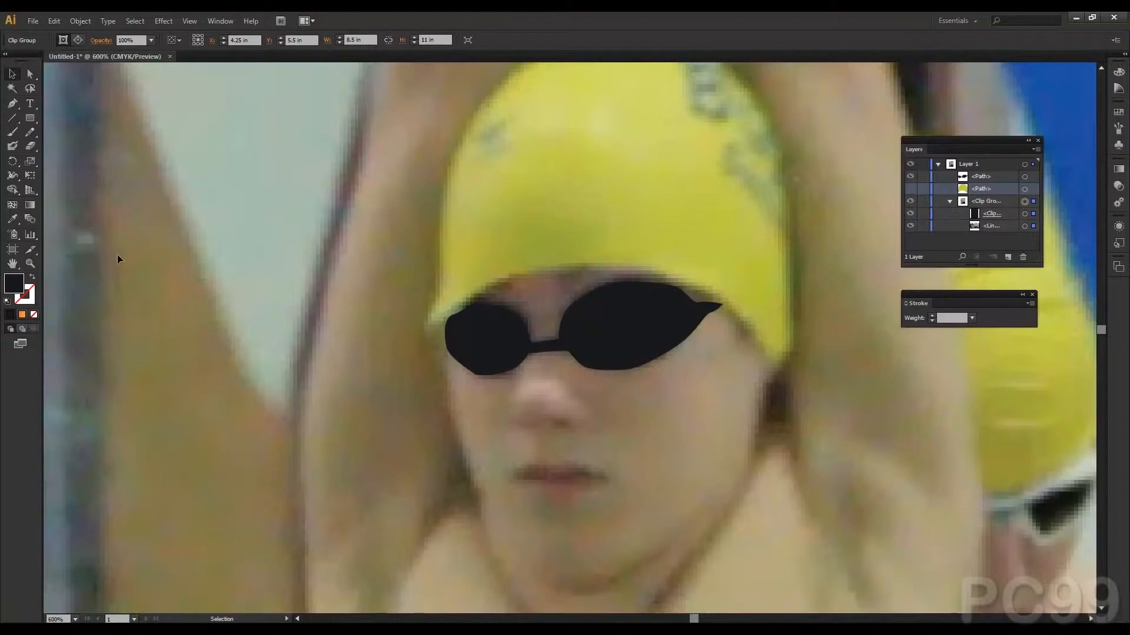
Step: Set the stroke colour to grey 565656 and outline the goggles shape with it
{"action": "left_click", "coordinate": [931, 315]}
{"action": "double_click", "coordinate": [33, 293]}
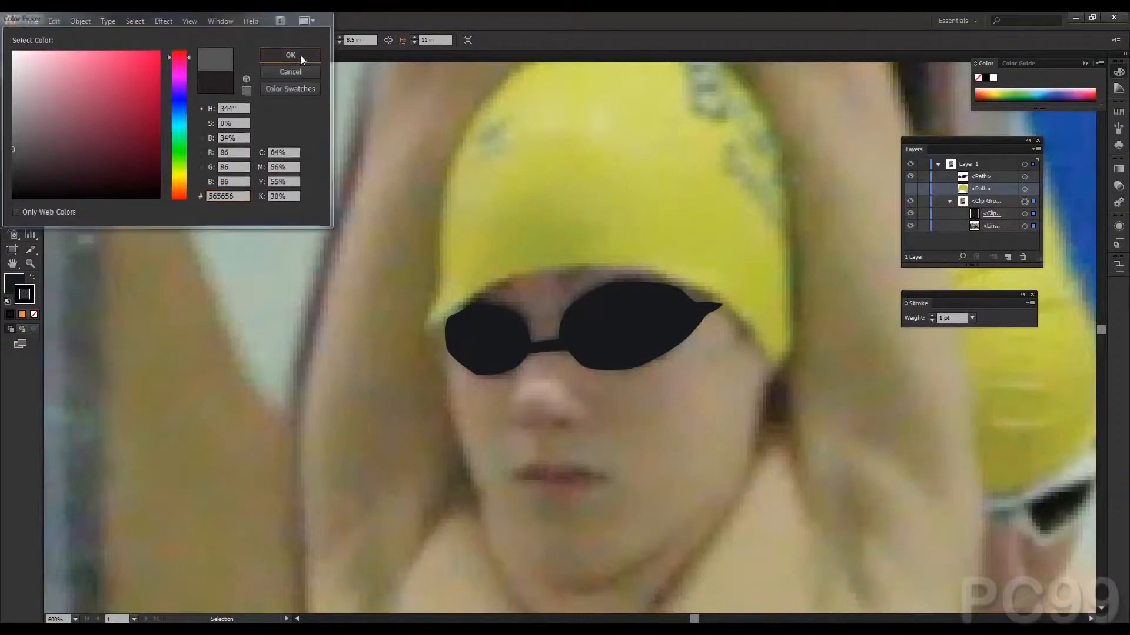
{"action": "left_click", "coordinate": [298, 55]}
{"action": "left_click", "coordinate": [677, 322]}
{"action": "left_click", "coordinate": [933, 316]}
{"action": "left_click", "coordinate": [824, 310]}
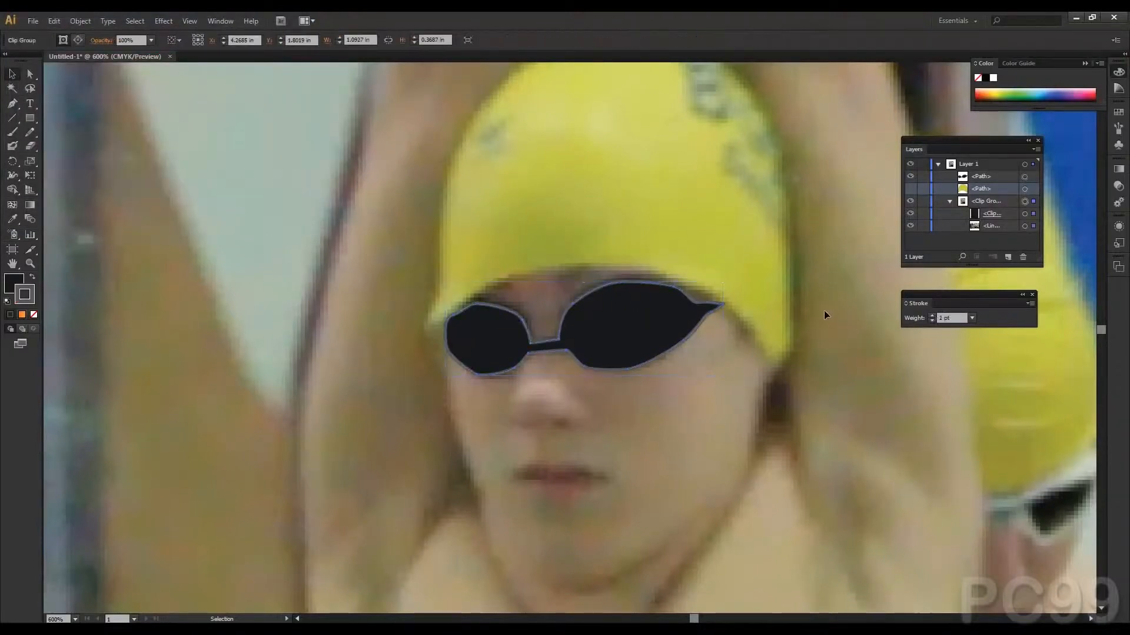
Step: Show the hidden cap path and place it above the goggles path in the stacking order
{"action": "left_click", "coordinate": [911, 189]}
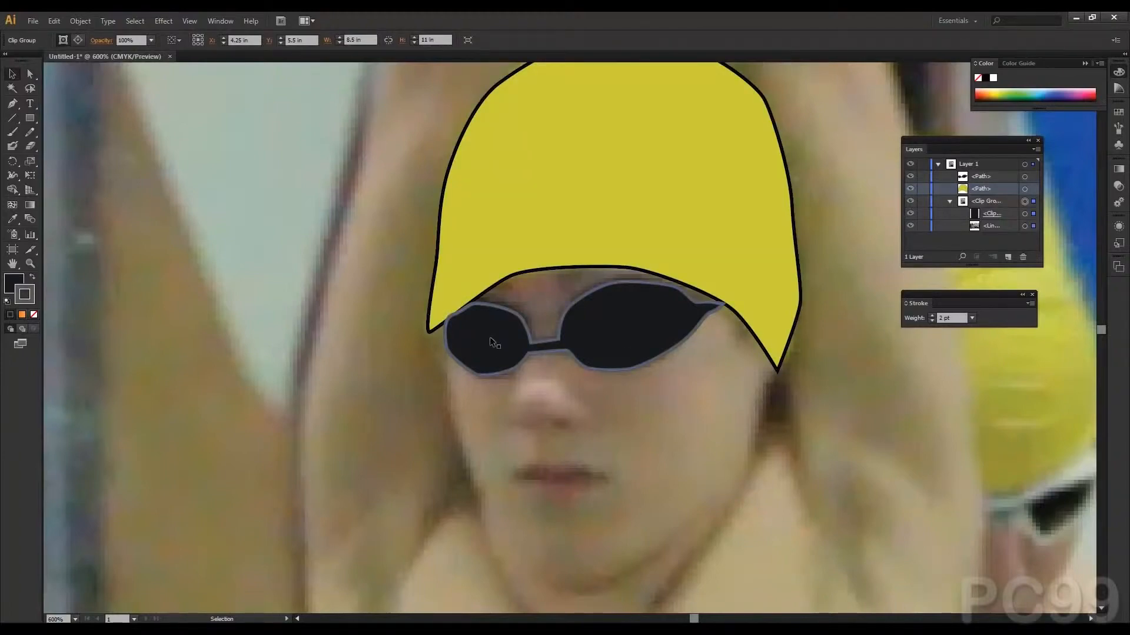
{"action": "left_click_drag", "start_coordinate": [983, 177], "coordinate": [984, 195]}
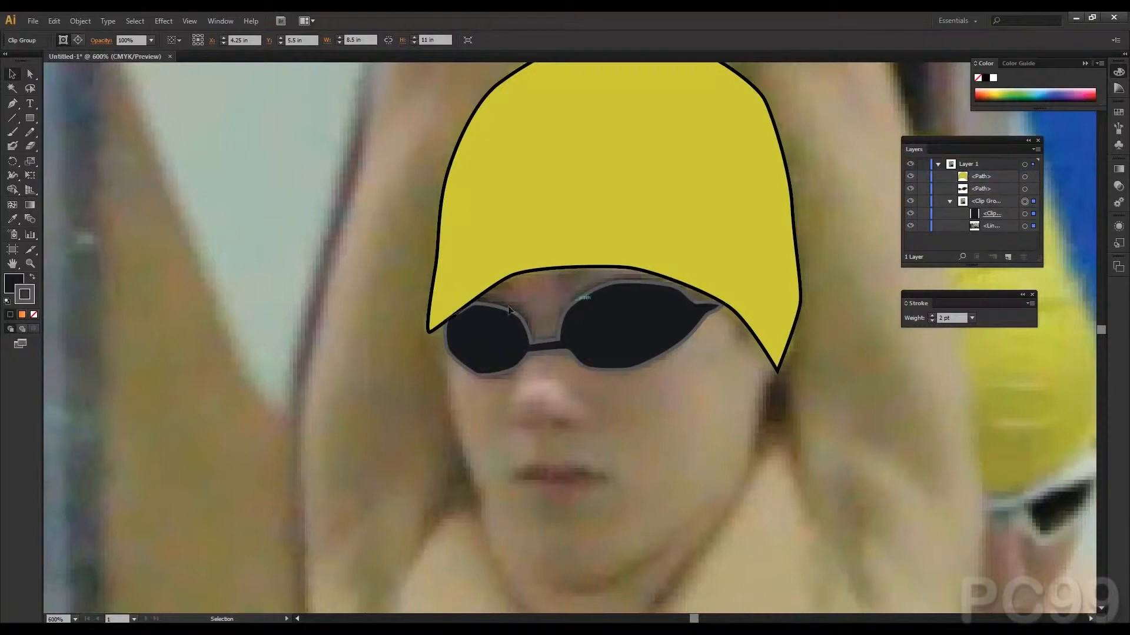
Step: Sample the reddish brown of the swimmer's lips from the photo as the fill colour with the Eyedropper
{"action": "left_click_drag", "start_coordinate": [608, 487], "coordinate": [595, 401]}
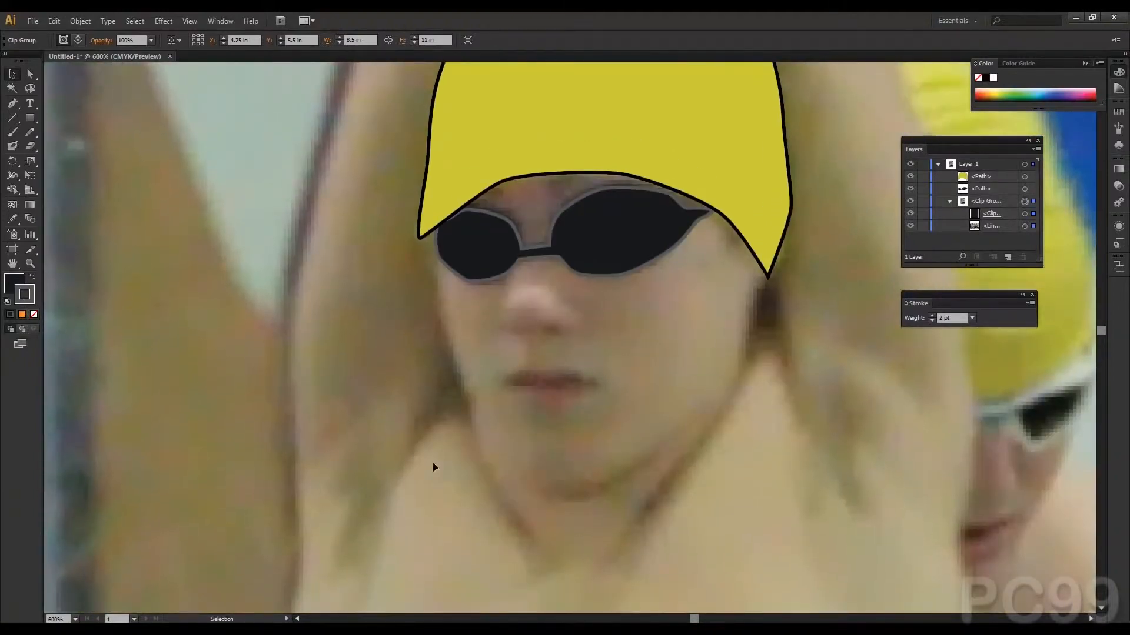
{"action": "key", "text": "ctrl+equal"}
{"action": "left_click_drag", "start_coordinate": [433, 464], "coordinate": [458, 432]}
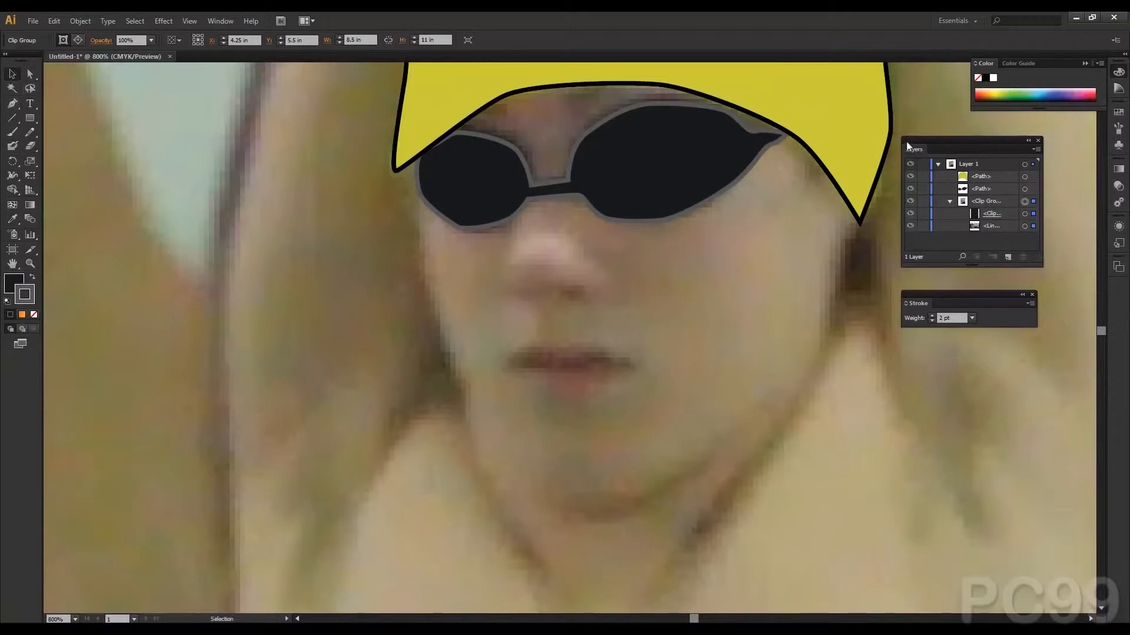
{"action": "left_click_drag", "start_coordinate": [965, 147], "coordinate": [982, 149]}
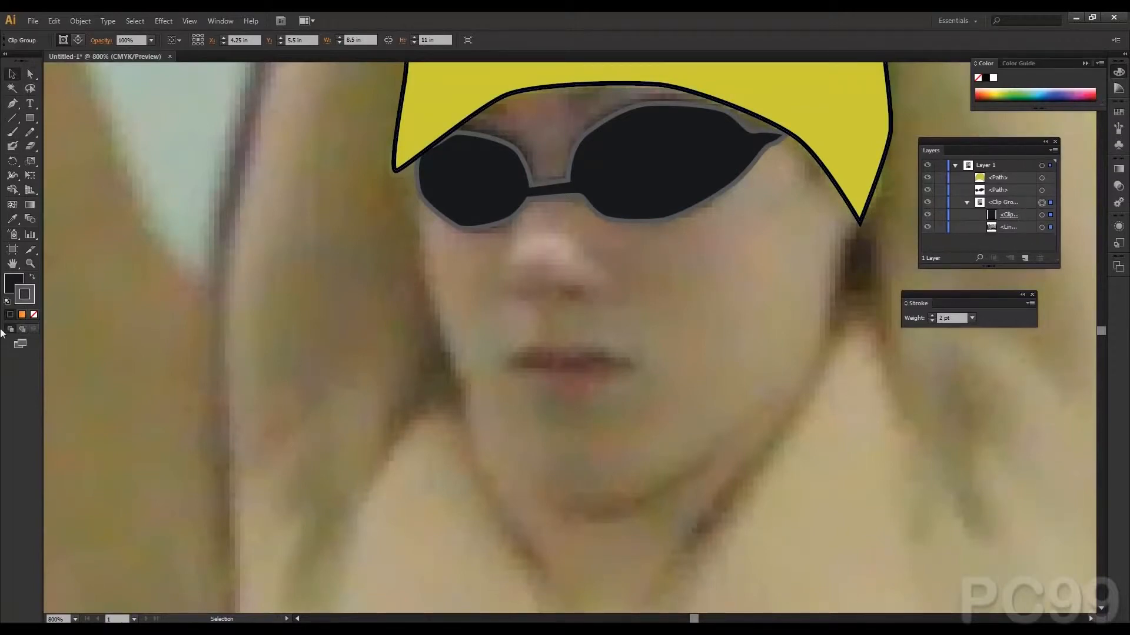
{"action": "key", "text": "i"}
{"action": "left_click", "coordinate": [579, 374]}
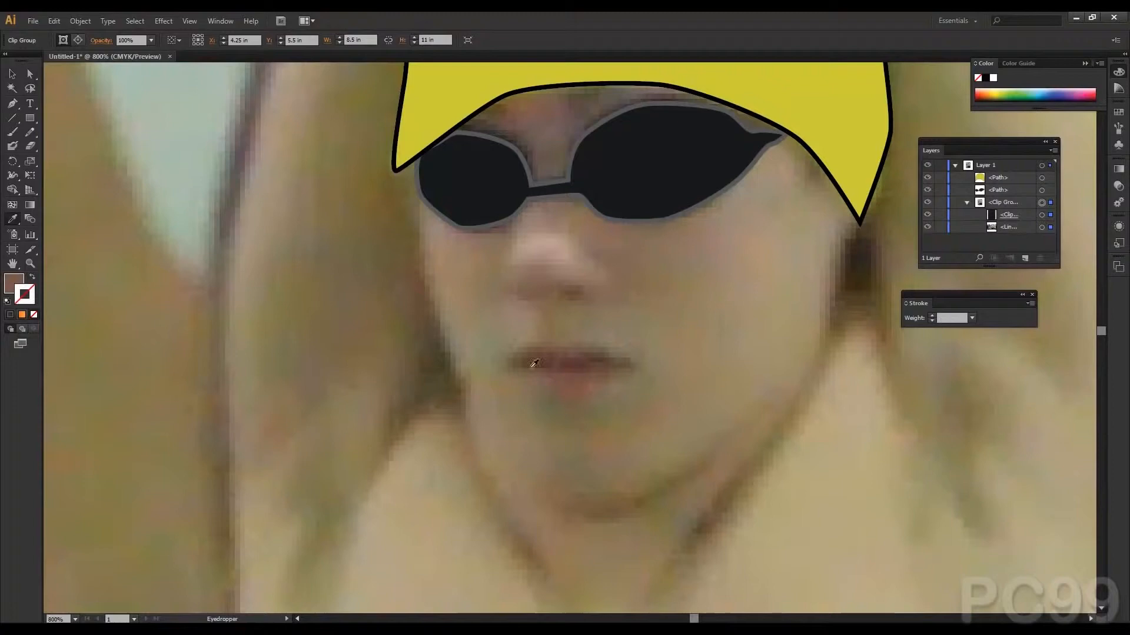
Step: Trace the swimmer's lips as a closed Pen shape, starting and ending at the mouth corner below the larger goggle lens
{"action": "left_click", "coordinate": [11, 105]}
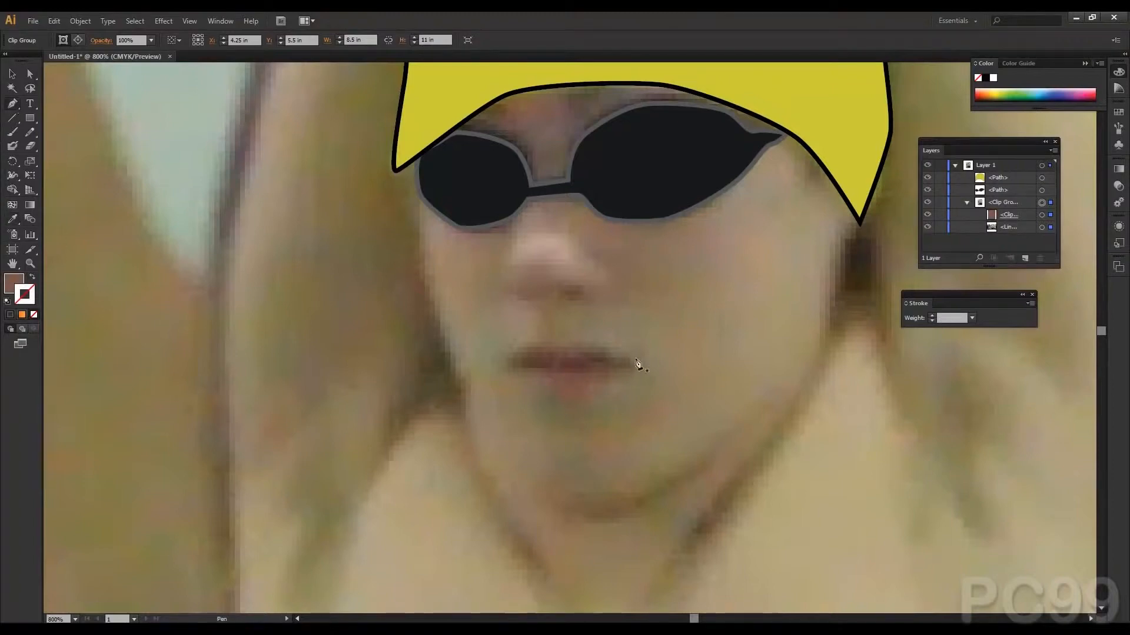
{"action": "left_click", "coordinate": [633, 370]}
{"action": "left_click_drag", "start_coordinate": [581, 396], "coordinate": [568, 393]}
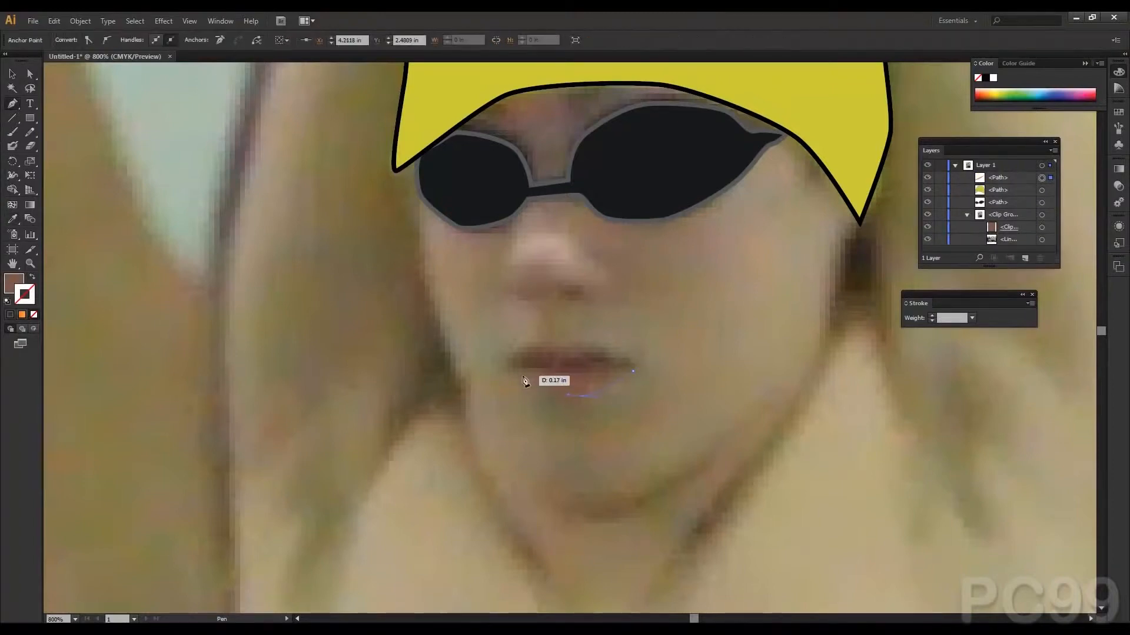
{"action": "left_click_drag", "start_coordinate": [504, 366], "coordinate": [529, 346]}
{"action": "left_click", "coordinate": [598, 348]}
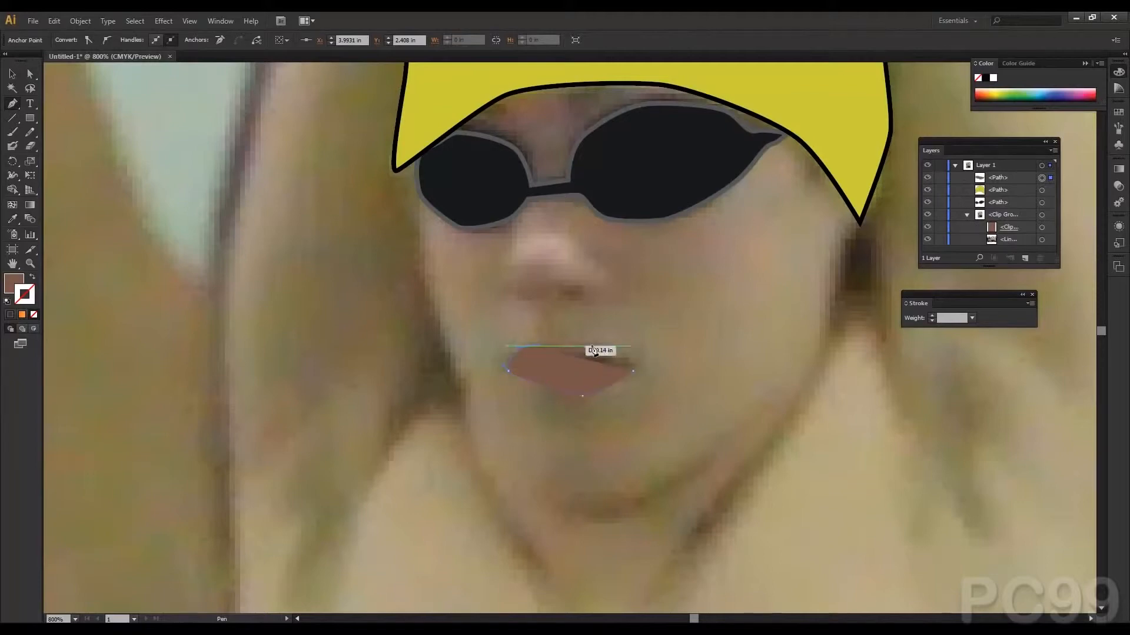
{"action": "left_click", "coordinate": [633, 371]}
{"action": "left_click_drag", "start_coordinate": [635, 369], "coordinate": [635, 376]}
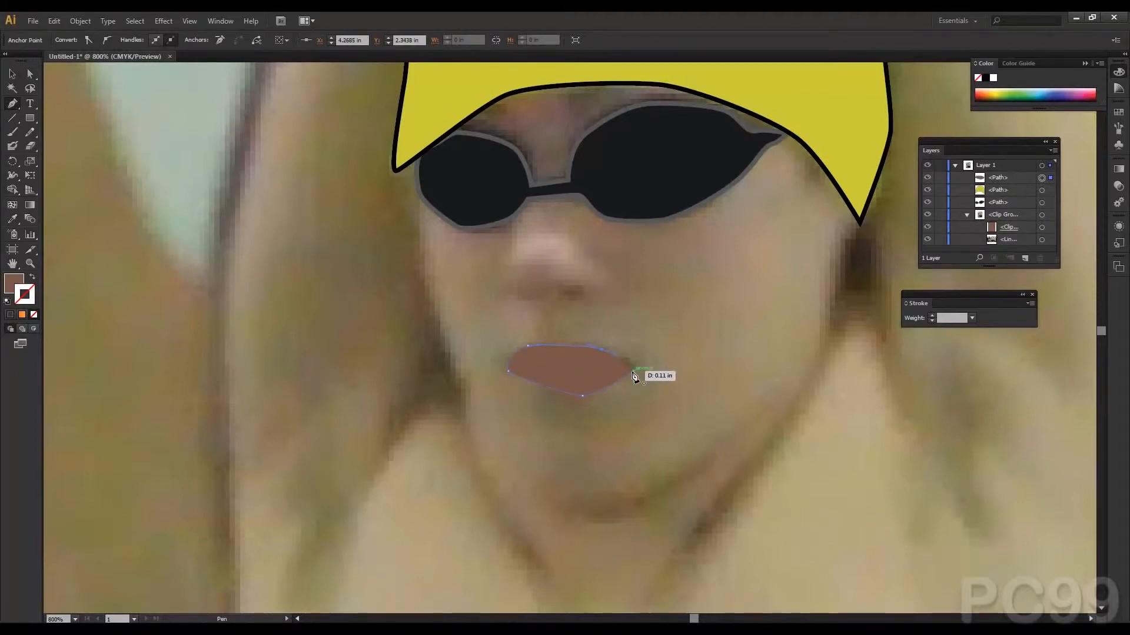
{"action": "key", "text": "q"}
{"action": "key", "text": "a"}
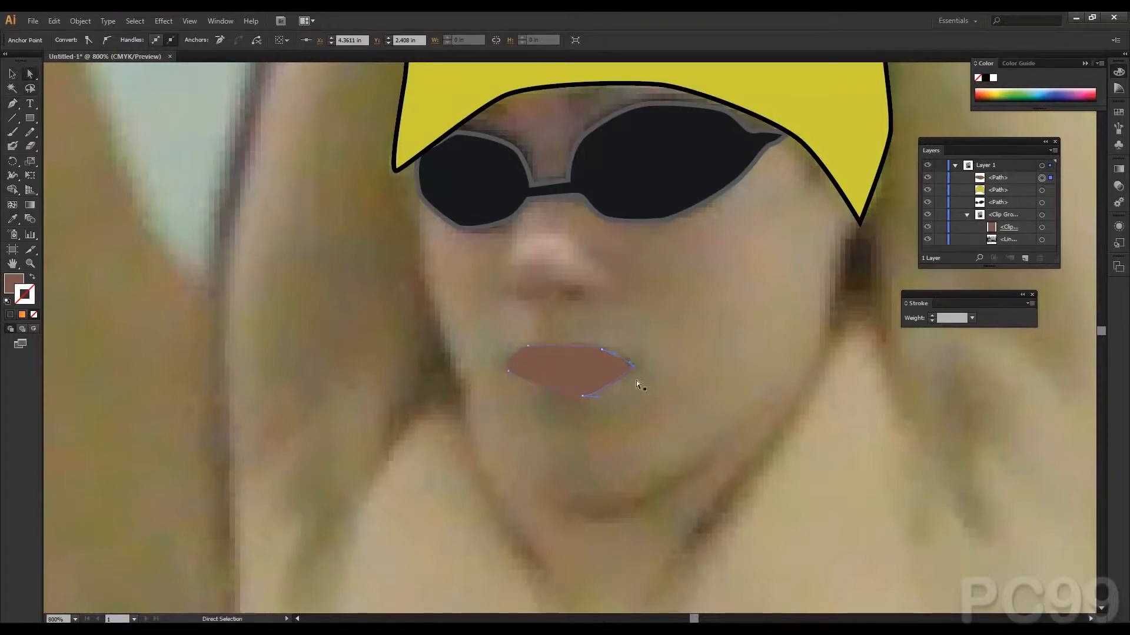
Step: Hide the finished lips path and sample the darker brown of the swimmer's upper lip from the photo as the fill colour
{"action": "left_click", "coordinate": [267, 238]}
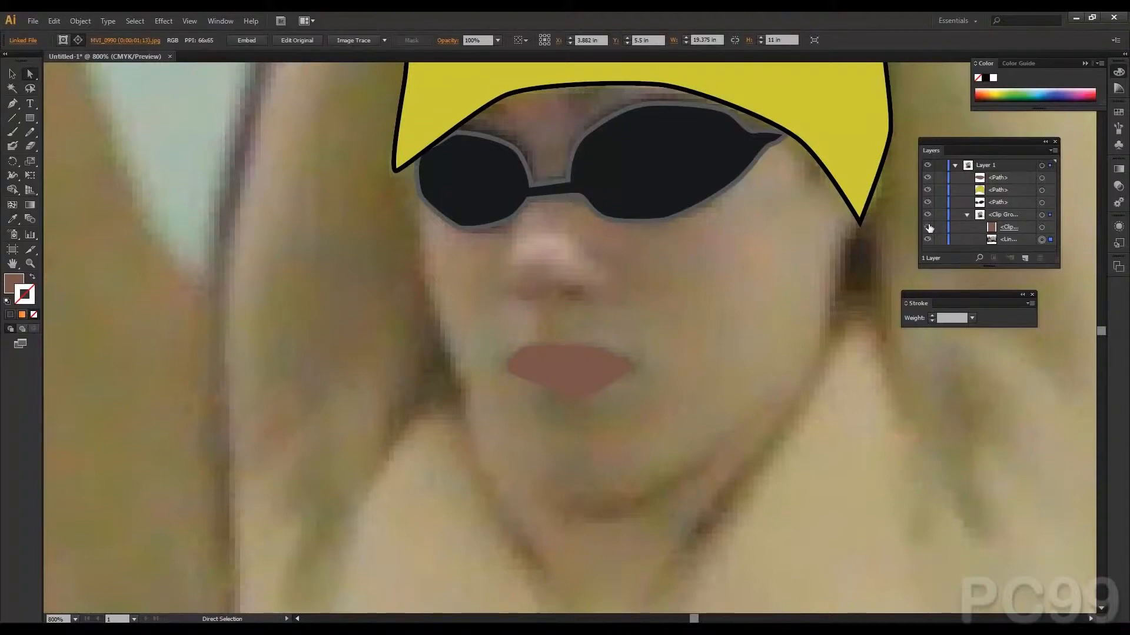
{"action": "left_click", "coordinate": [926, 183]}
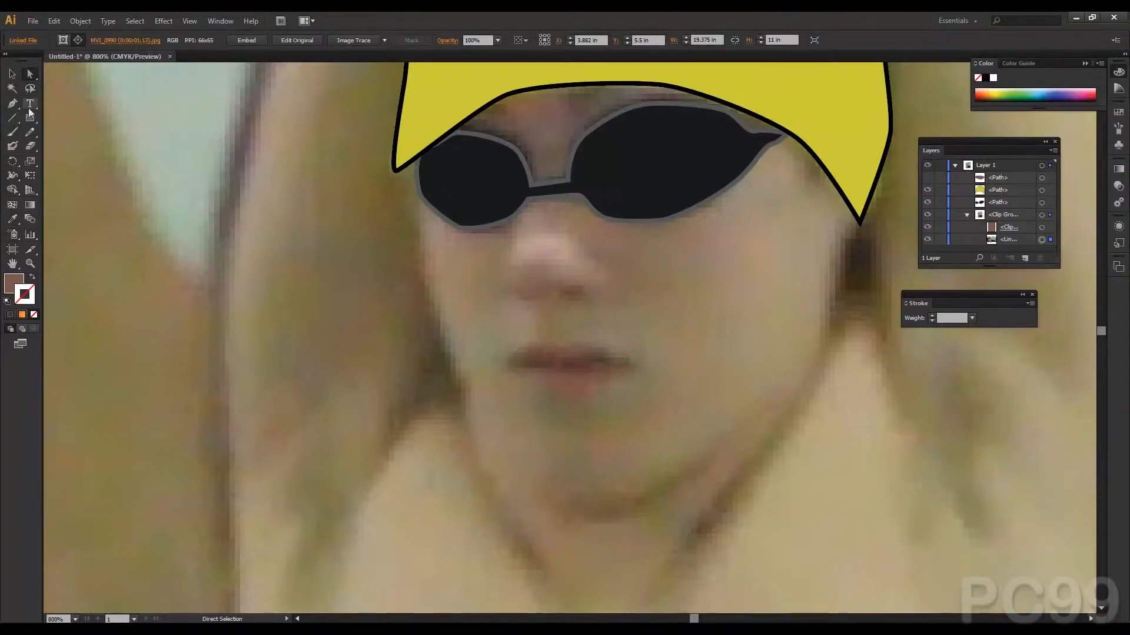
{"action": "left_click", "coordinate": [12, 219]}
{"action": "left_click", "coordinate": [577, 358]}
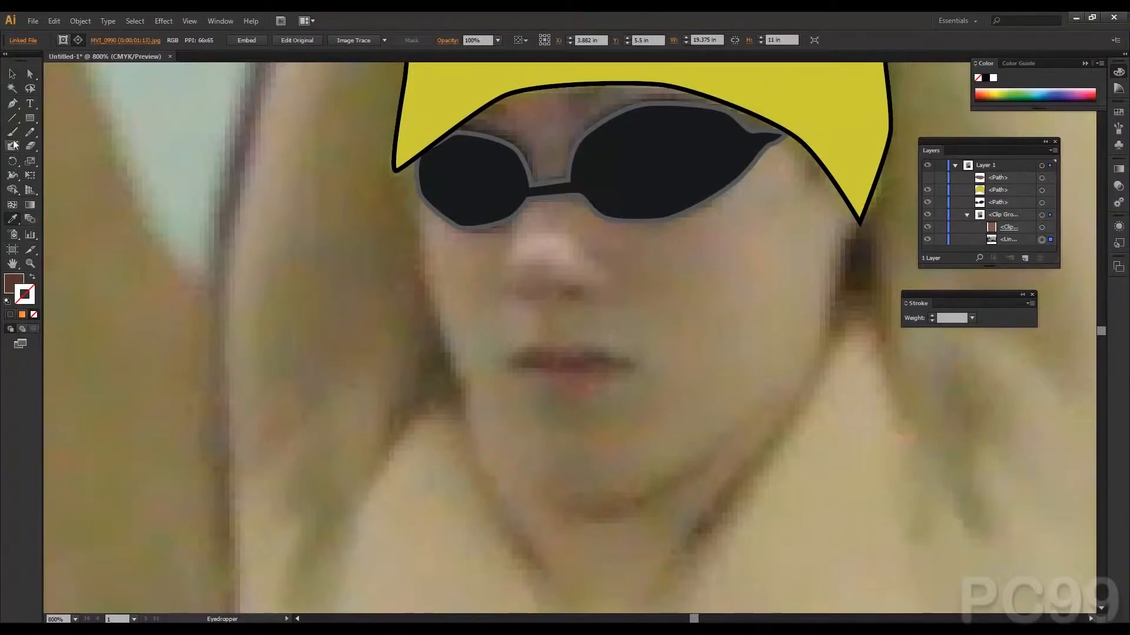
Step: Trace the upper lip as a closed Pen shape with a straight lower edge between the mouth corners, and show the full lips path again
{"action": "left_click", "coordinate": [15, 104]}
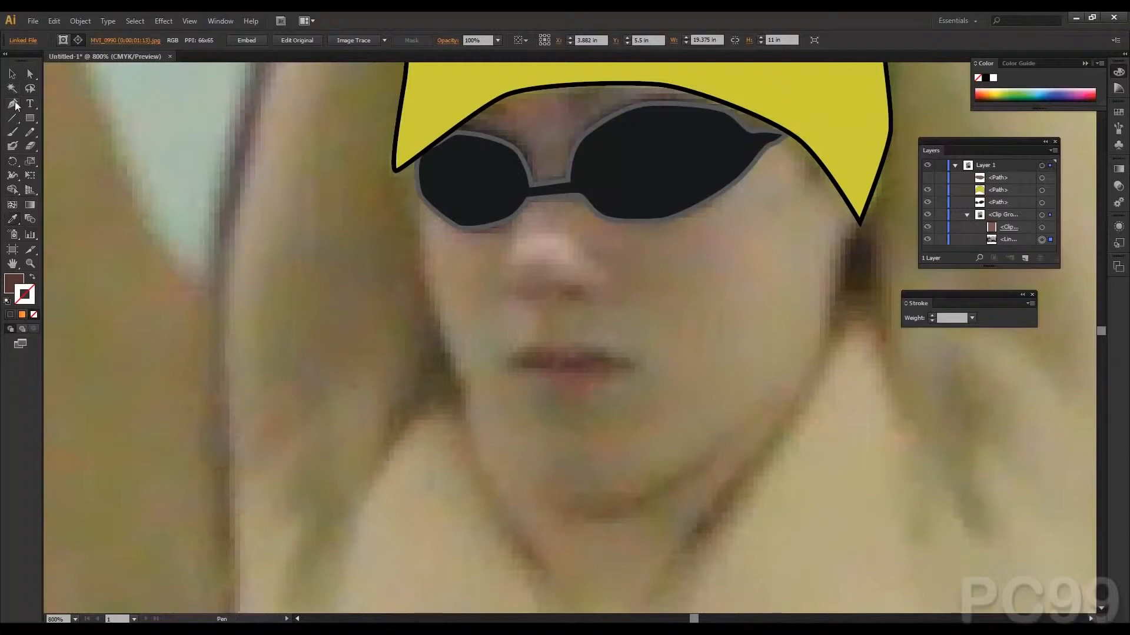
{"action": "left_click", "coordinate": [634, 371]}
{"action": "left_click", "coordinate": [503, 371]}
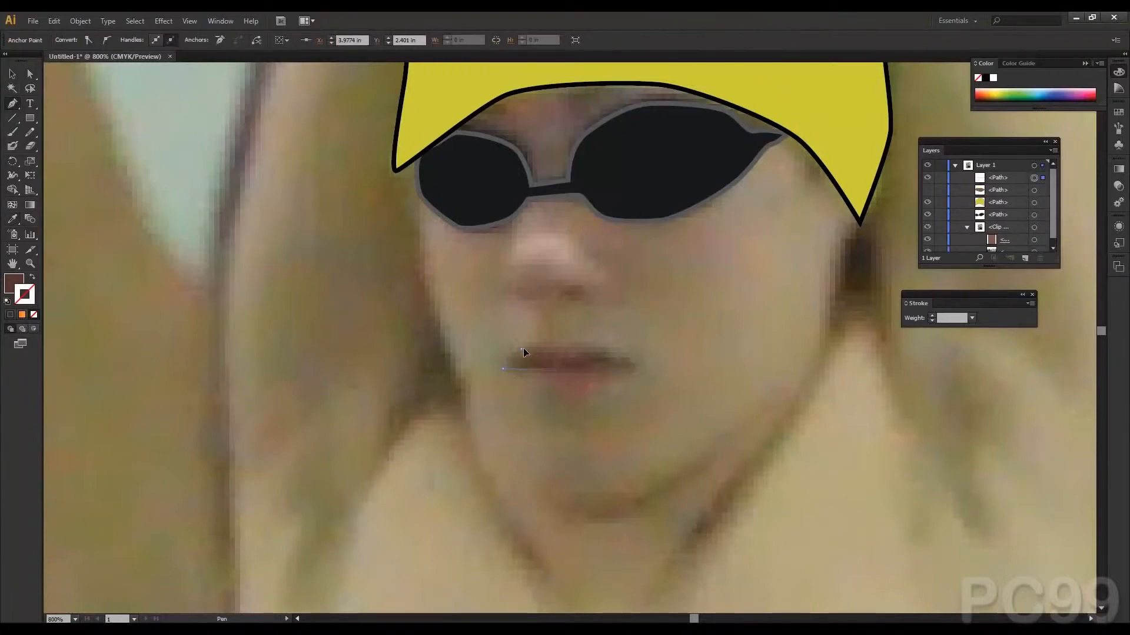
{"action": "left_click_drag", "start_coordinate": [531, 351], "coordinate": [634, 378]}
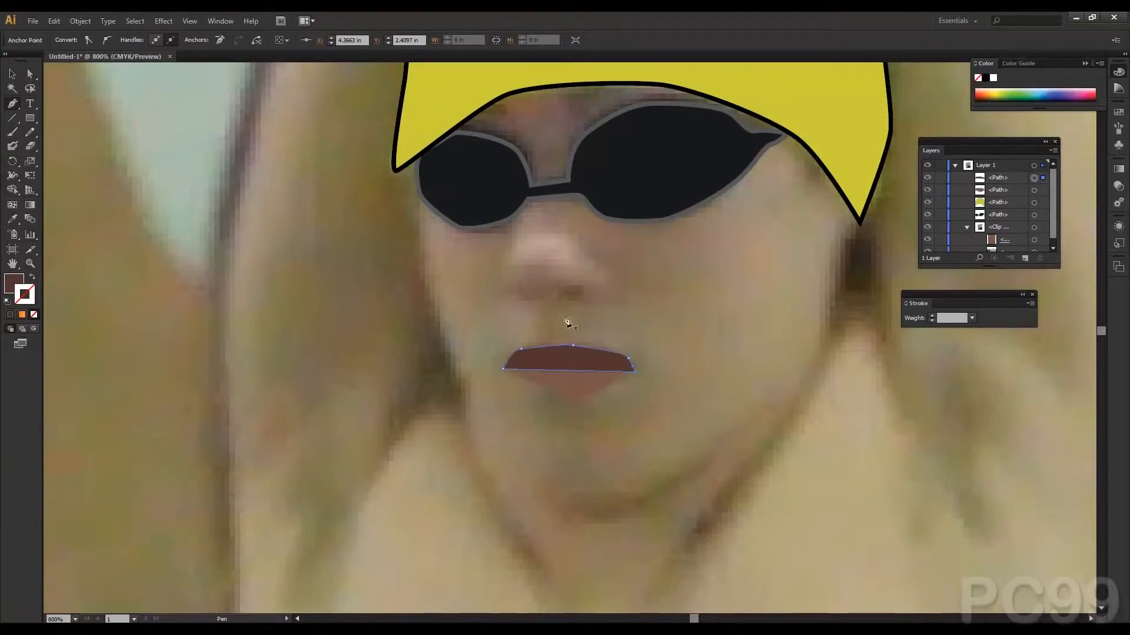
{"action": "left_click", "coordinate": [30, 74]}
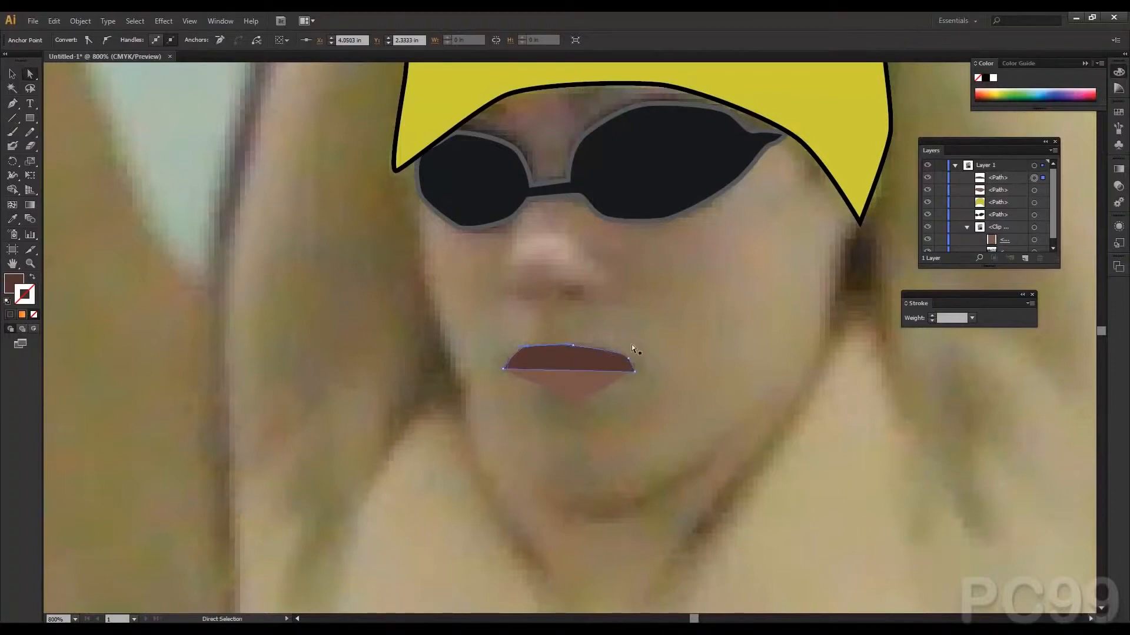
{"action": "left_click", "coordinate": [651, 330]}
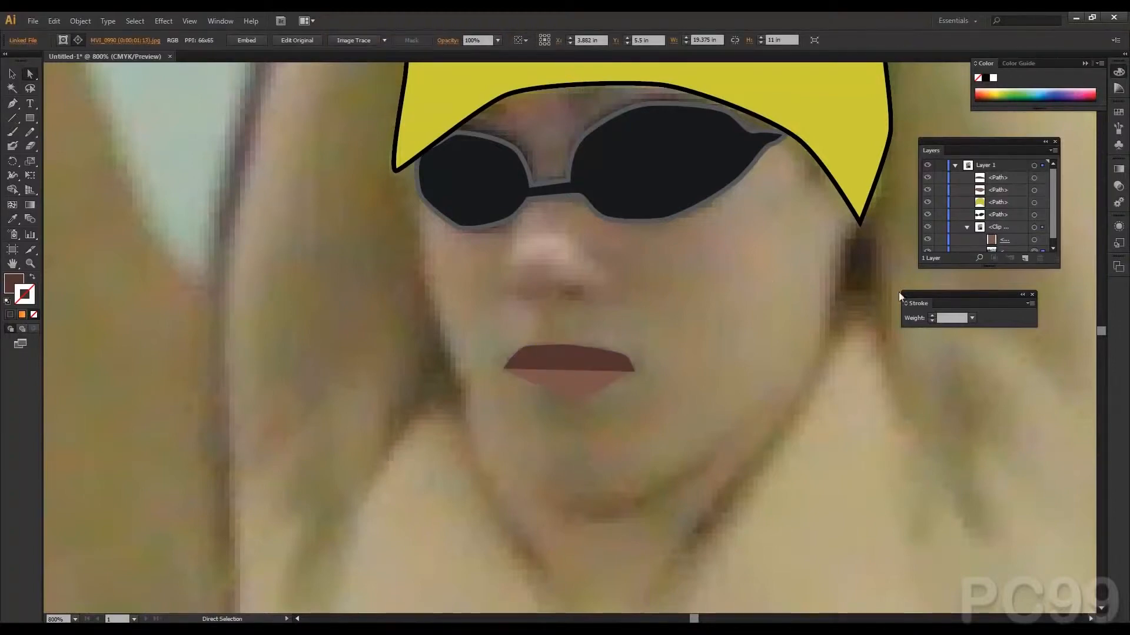
Step: Outline the upper lip shape with a black 0.5 pt stroke
{"action": "left_click", "coordinate": [610, 360]}
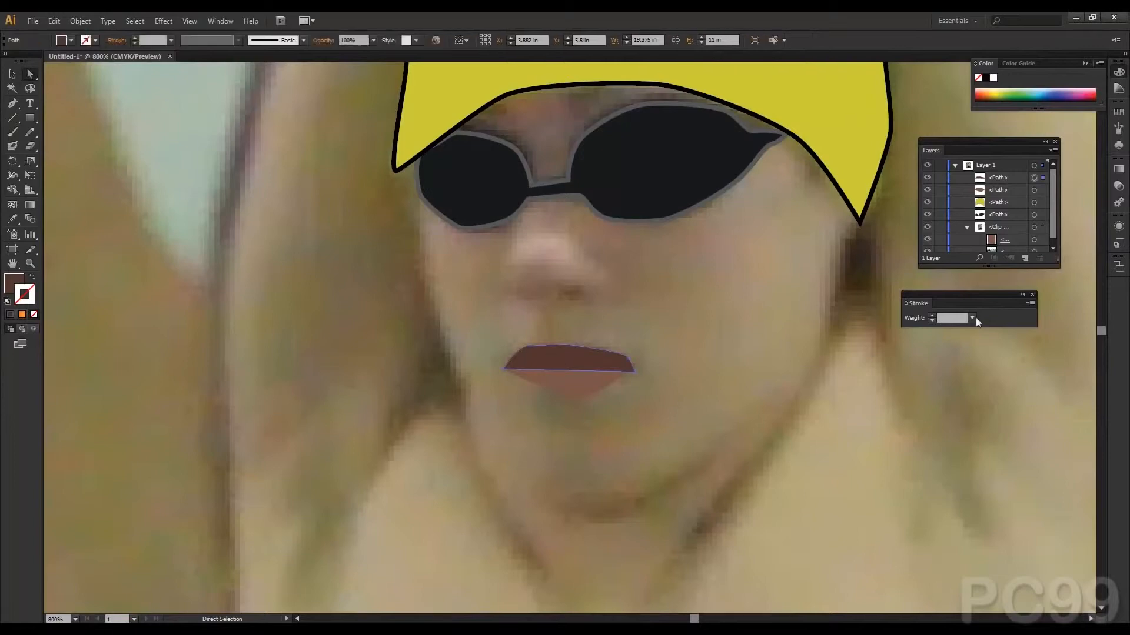
{"action": "left_click", "coordinate": [932, 315]}
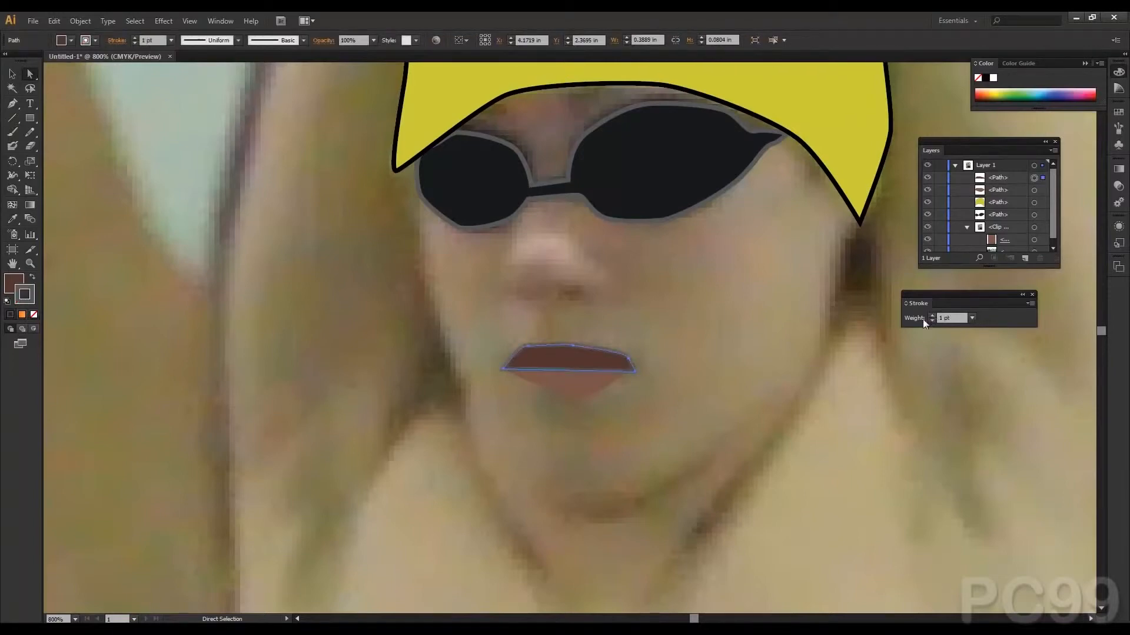
{"action": "double_click", "coordinate": [31, 297]}
{"action": "left_click_drag", "start_coordinate": [152, 190], "coordinate": [166, 201]}
{"action": "left_click", "coordinate": [286, 57]}
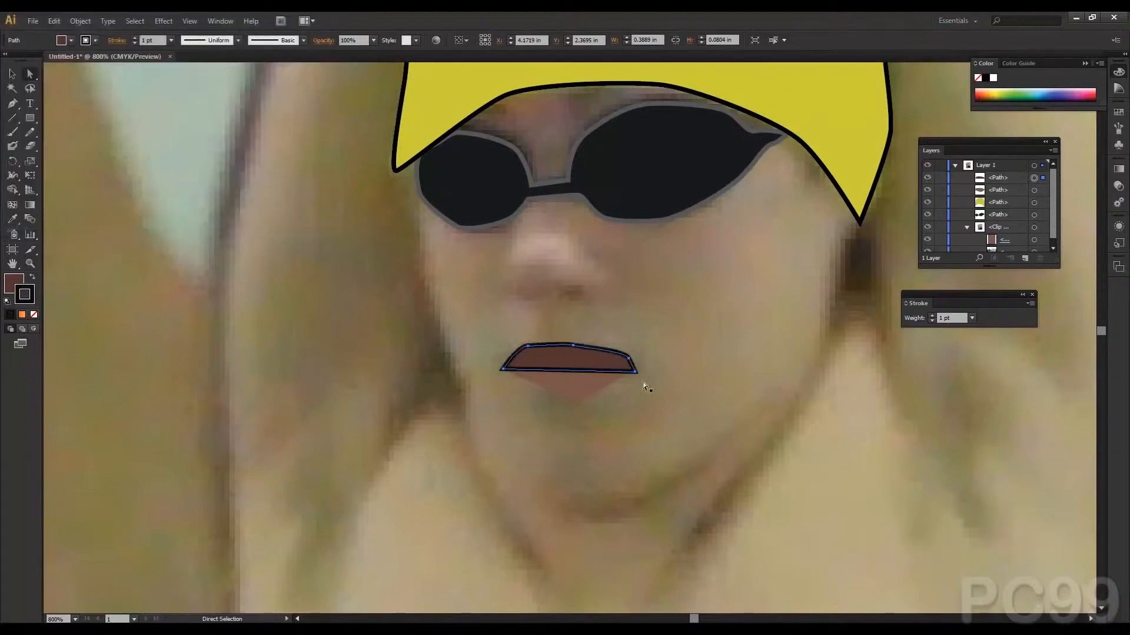
{"action": "left_click", "coordinate": [972, 318]}
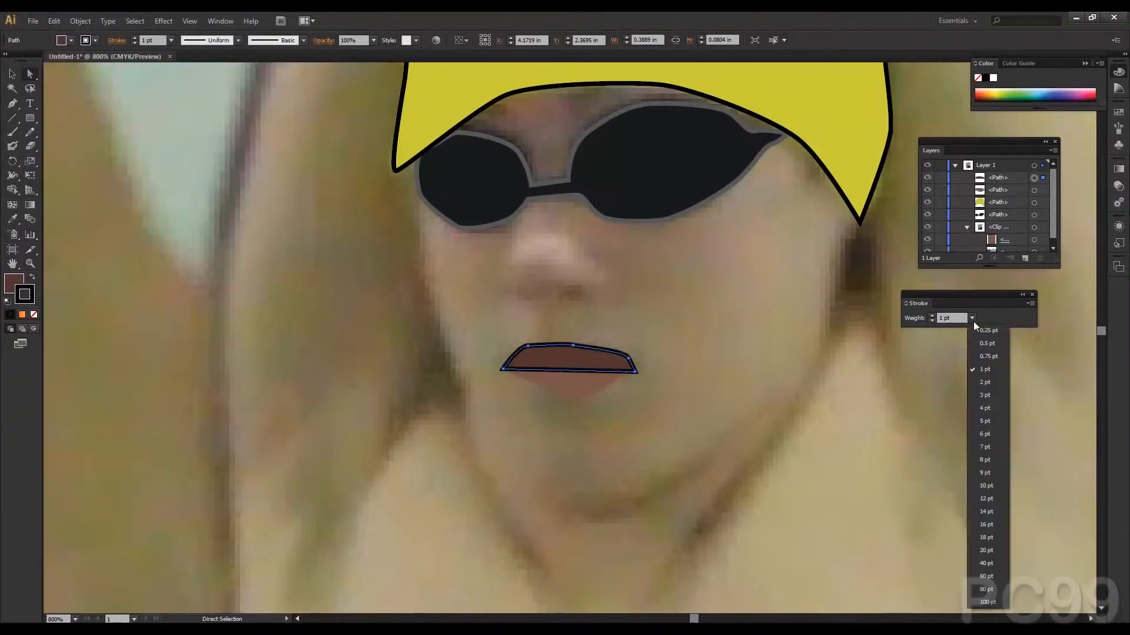
{"action": "left_click", "coordinate": [987, 357]}
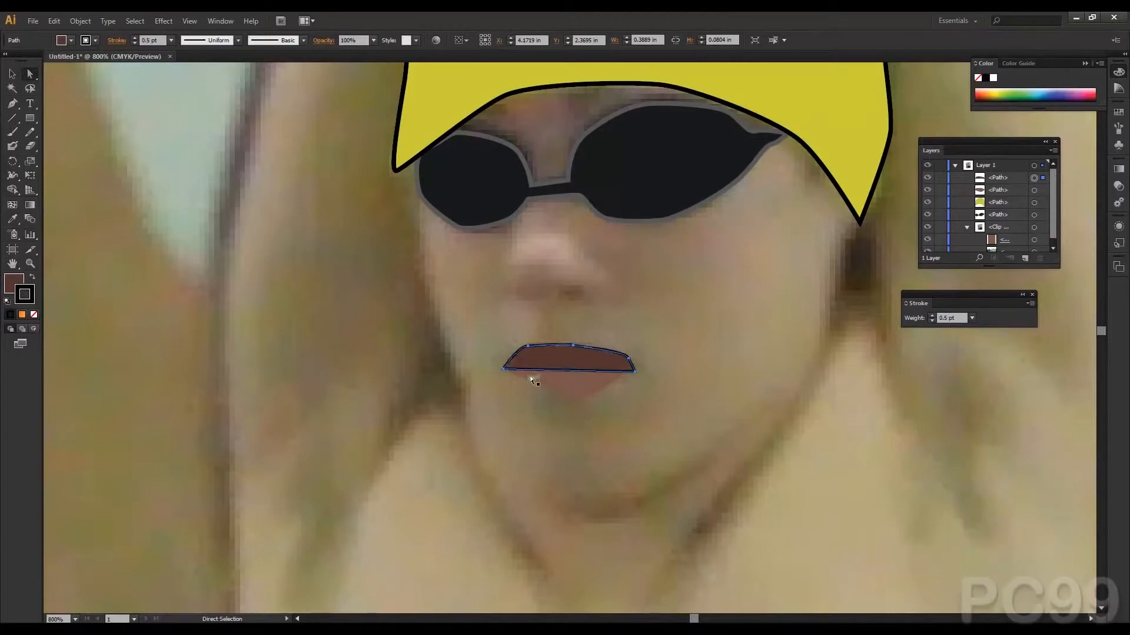
Step: Give the lighter full lips shape behind the upper lip a 0.5 pt outline and deselect it
{"action": "left_click", "coordinate": [555, 383]}
{"action": "left_click", "coordinate": [968, 321]}
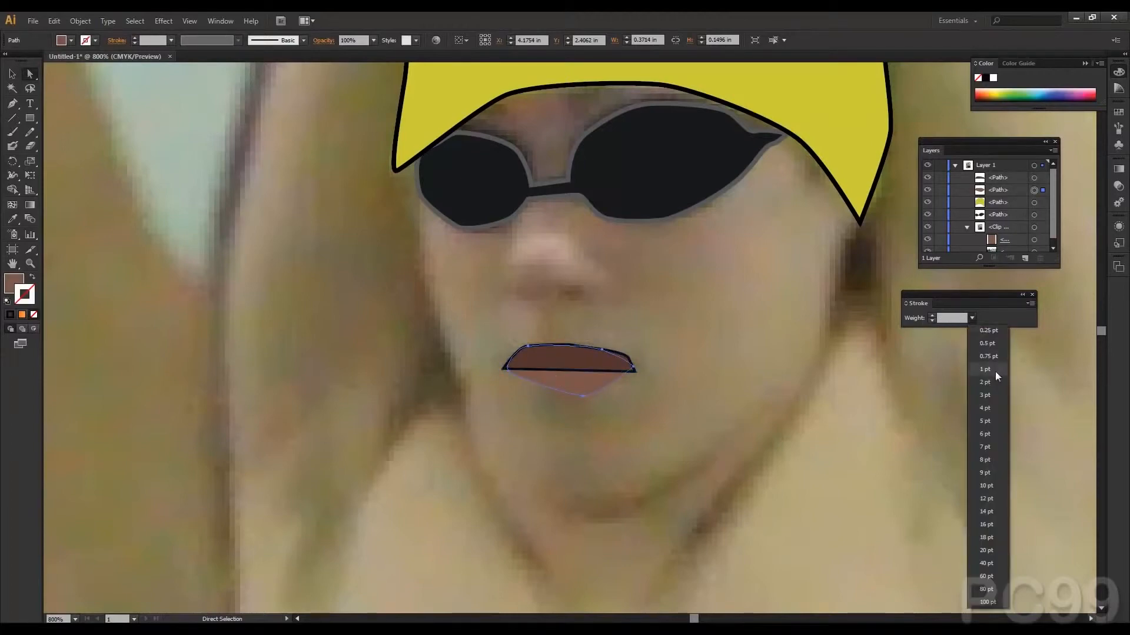
{"action": "left_click", "coordinate": [984, 346]}
{"action": "left_click", "coordinate": [724, 363]}
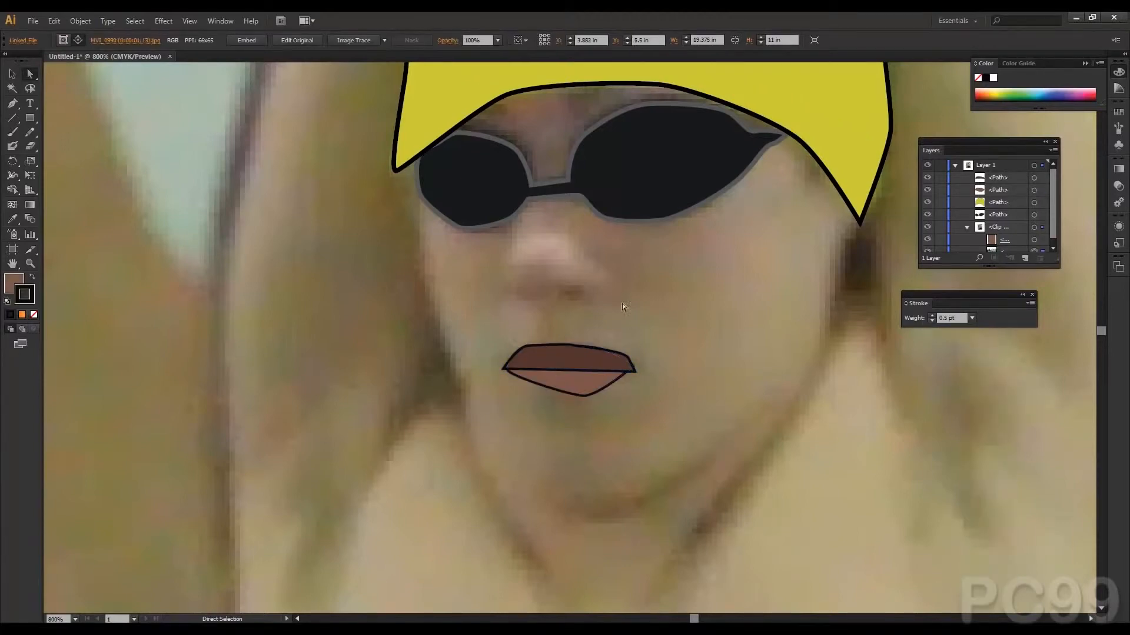
Step: Sample the shadow colour under the swimmer's nose from the photo and darken the fill to 352A21
{"action": "key", "text": "ctrl+0"}
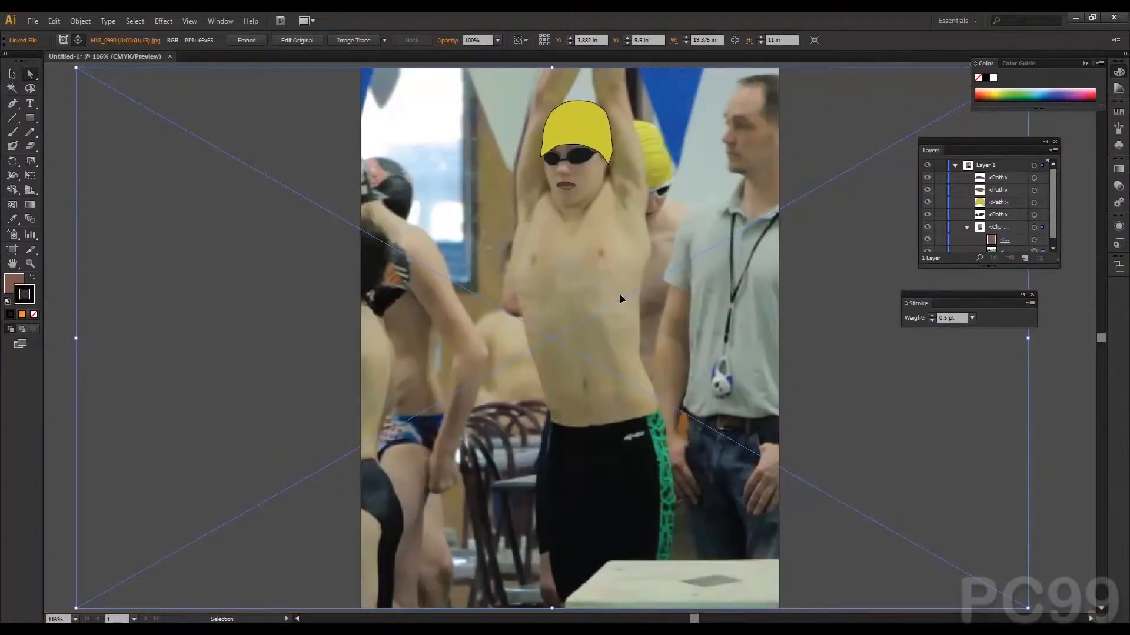
{"action": "key", "text": "ctrl+plus"}
{"action": "key", "text": "ctrl+plus"}
{"action": "key", "text": "ctrl+plus"}
{"action": "key", "text": "ctrl+plus"}
{"action": "key", "text": "ctrl+plus"}
{"action": "left_click_drag", "start_coordinate": [619, 294], "coordinate": [609, 620]}
{"action": "left_click_drag", "start_coordinate": [628, 221], "coordinate": [631, 580]}
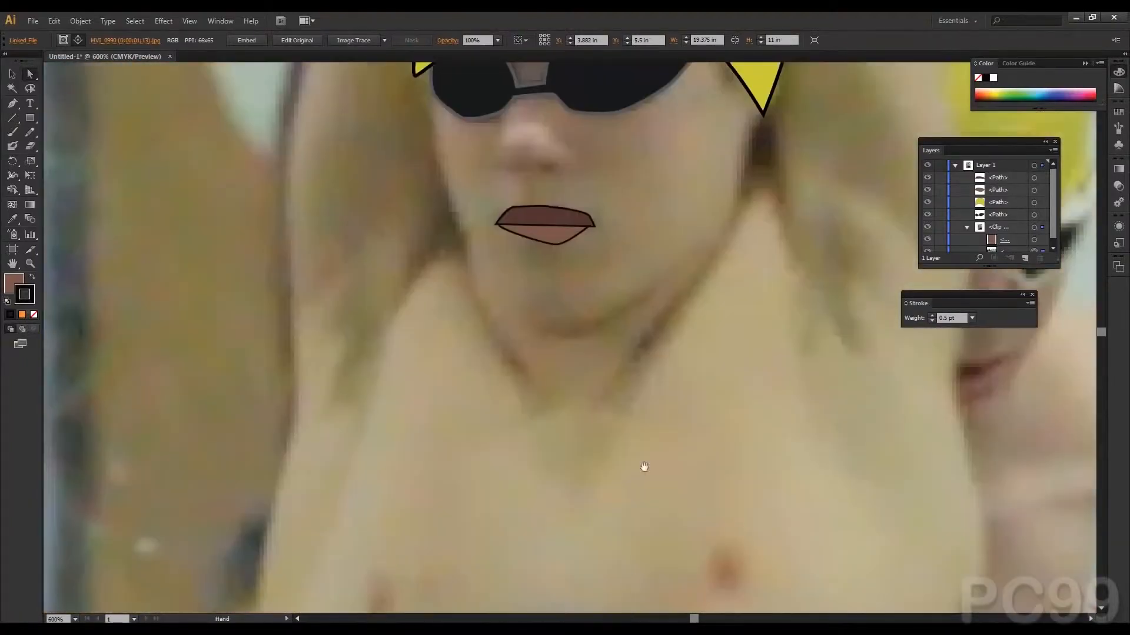
{"action": "left_click_drag", "start_coordinate": [644, 335], "coordinate": [643, 475]}
{"action": "mouse_move", "coordinate": [666, 303]}
{"action": "left_mouse_down"}
{"action": "mouse_move", "coordinate": [663, 376]}
{"action": "mouse_move", "coordinate": [642, 383]}
{"action": "mouse_move", "coordinate": [650, 396]}
{"action": "mouse_move", "coordinate": [663, 378]}
{"action": "left_mouse_up"}
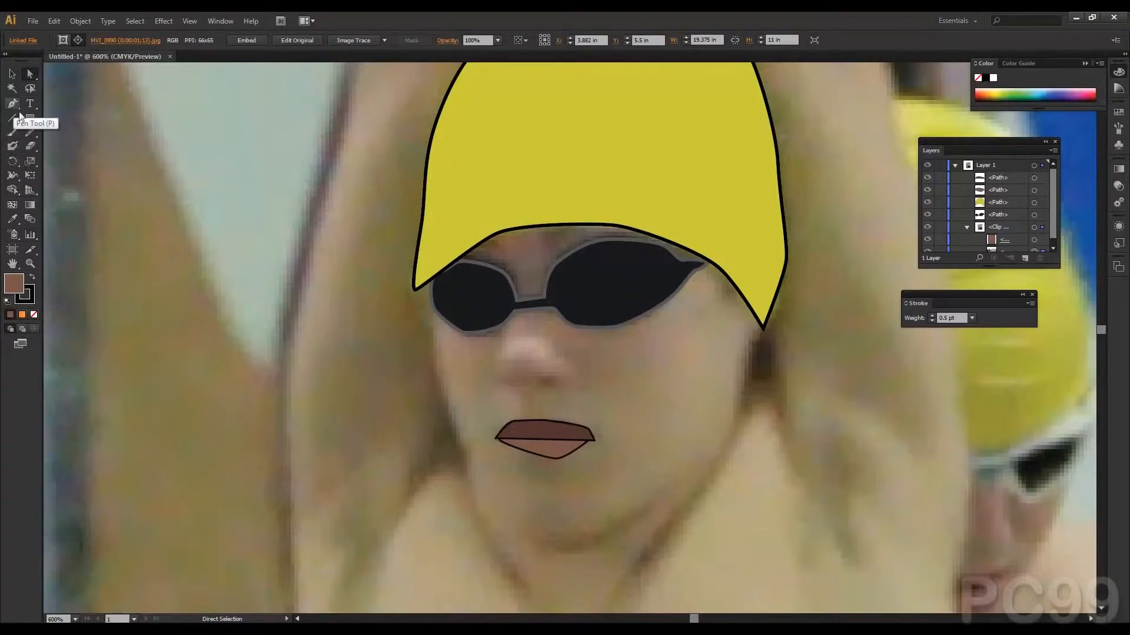
{"action": "left_click", "coordinate": [12, 219]}
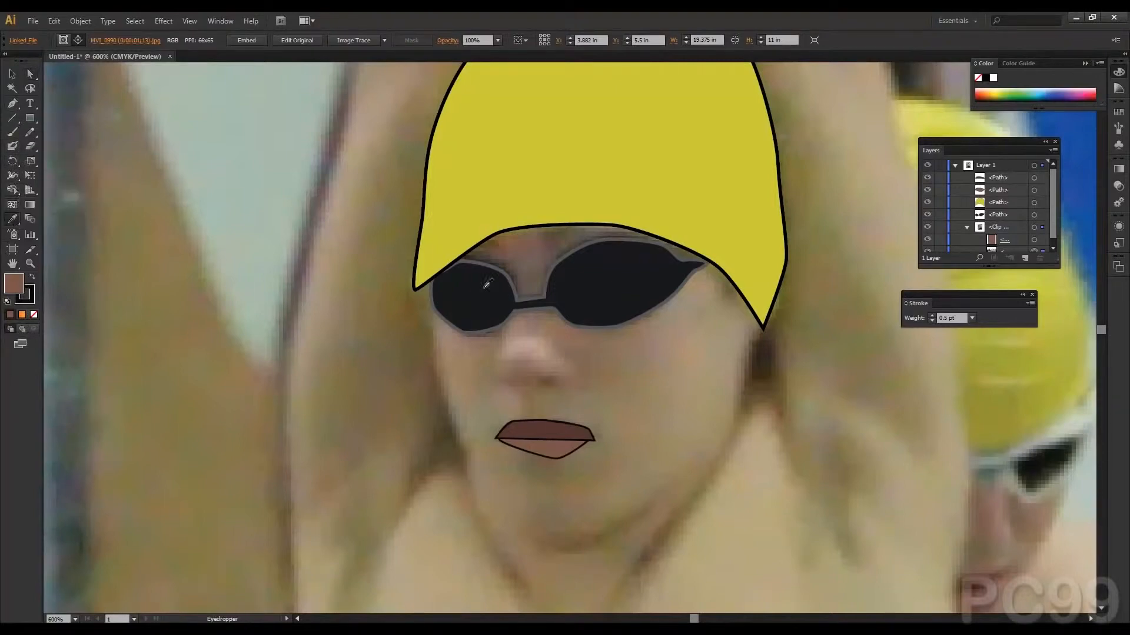
{"action": "left_click", "coordinate": [552, 380]}
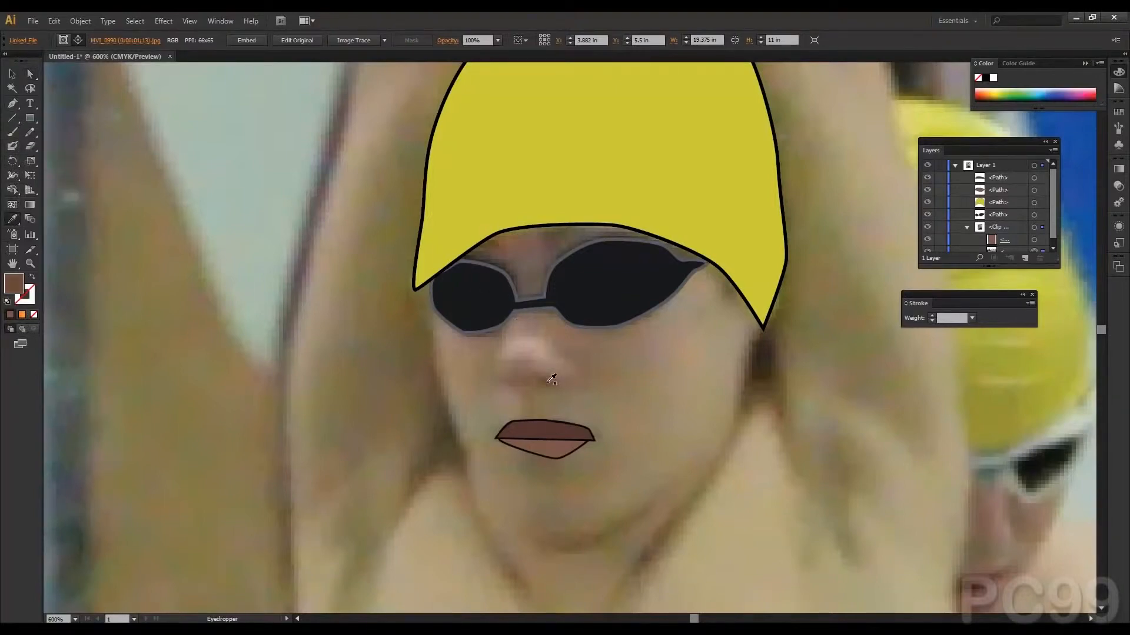
{"action": "double_click", "coordinate": [15, 287]}
{"action": "left_click", "coordinate": [67, 168]}
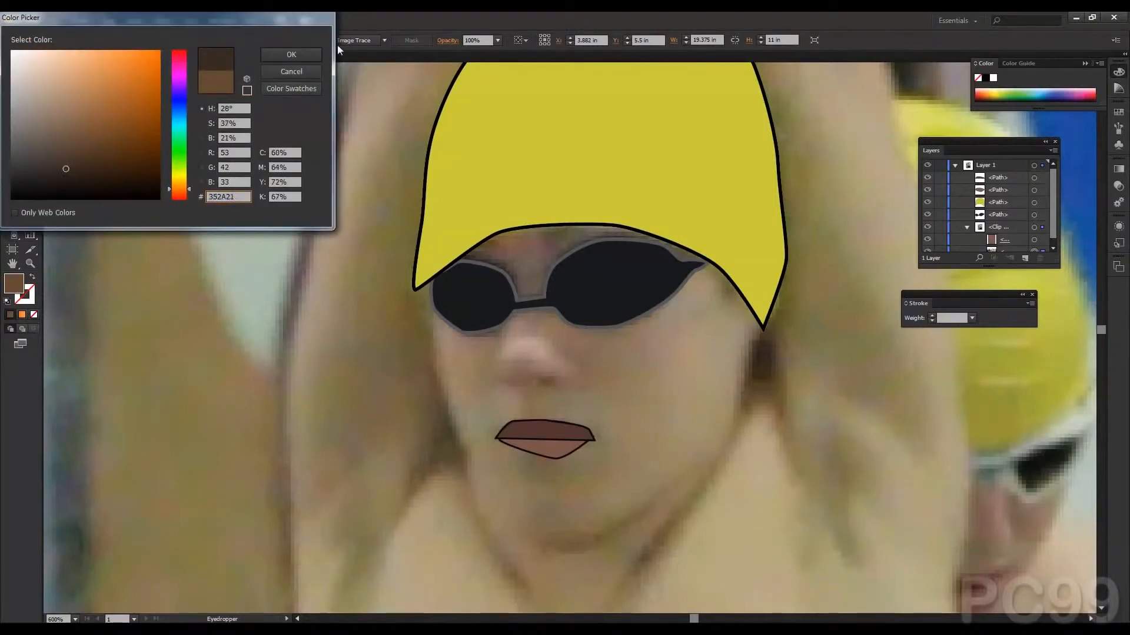
{"action": "left_click", "coordinate": [292, 55]}
Step: Trace both nostrils under the nose as small closed Pen shapes in the dark brown fill and deselect them
{"action": "left_click", "coordinate": [12, 74]}
{"action": "left_click", "coordinate": [11, 103]}
{"action": "left_click", "coordinate": [541, 381]}
{"action": "left_click_drag", "start_coordinate": [551, 381], "coordinate": [516, 387]}
{"action": "left_click", "coordinate": [543, 383]}
{"action": "left_click", "coordinate": [512, 386]}
{"action": "left_click", "coordinate": [511, 386]}
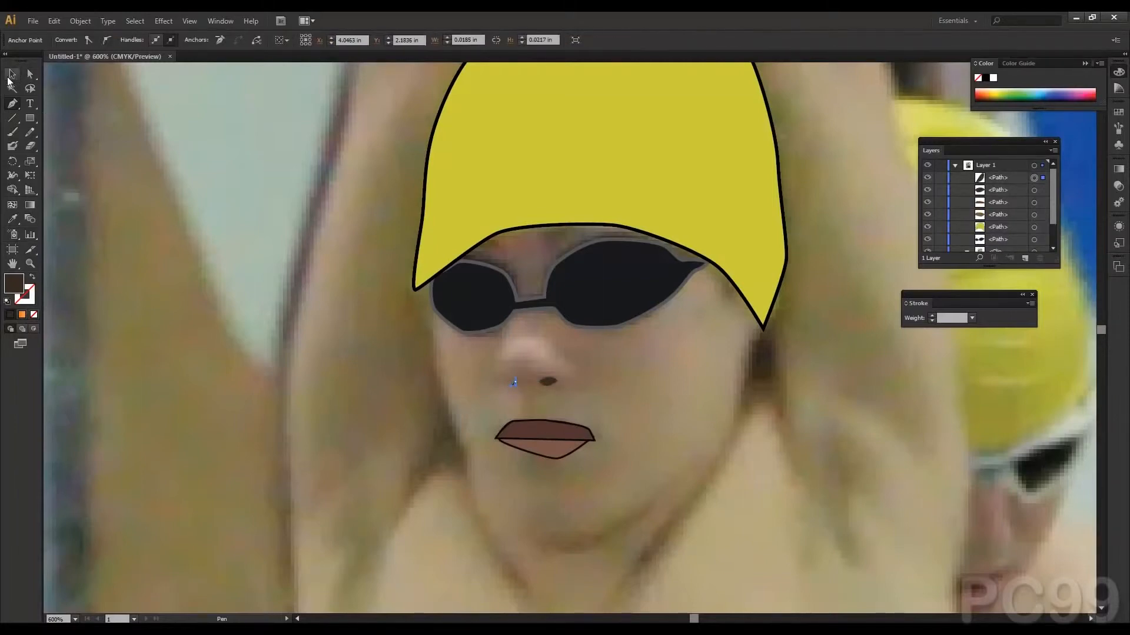
{"action": "left_click", "coordinate": [11, 74]}
{"action": "left_click", "coordinate": [155, 128]}
Step: Sample a nipple colour from the swimmer's chest in the photo and set the fill to the stronger orange-brown AA6B41
{"action": "key", "text": "space"}
{"action": "left_click_drag", "start_coordinate": [599, 345], "coordinate": [512, 348]}
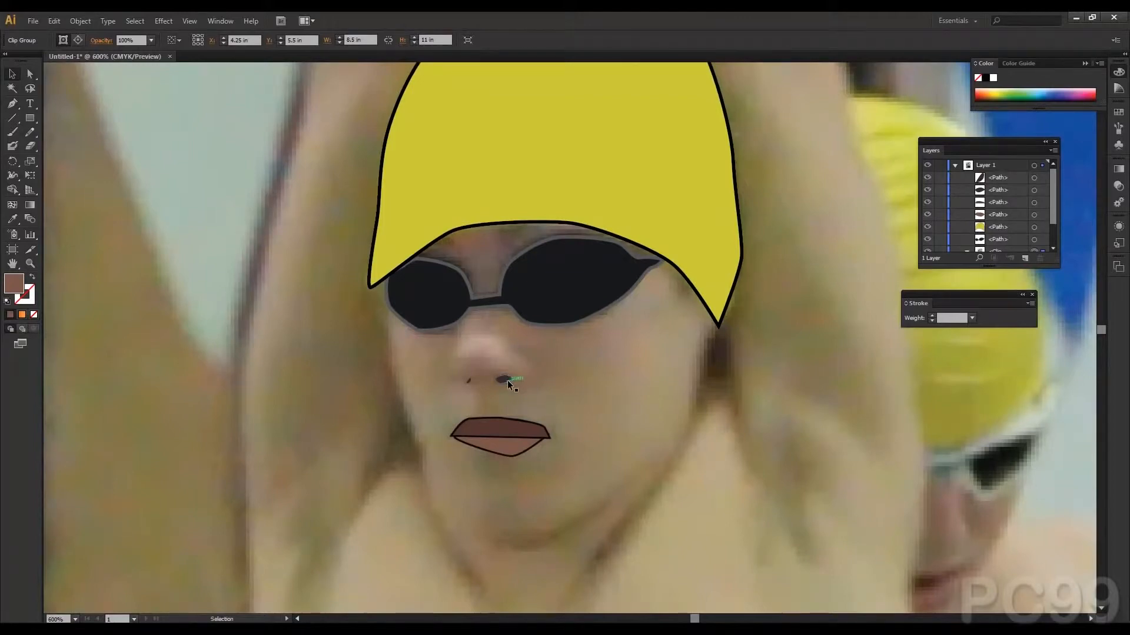
{"action": "key", "text": "space"}
{"action": "left_click_drag", "start_coordinate": [500, 374], "coordinate": [454, 69]}
{"action": "left_click_drag", "start_coordinate": [462, 336], "coordinate": [474, 135]}
{"action": "left_click", "coordinate": [12, 219]}
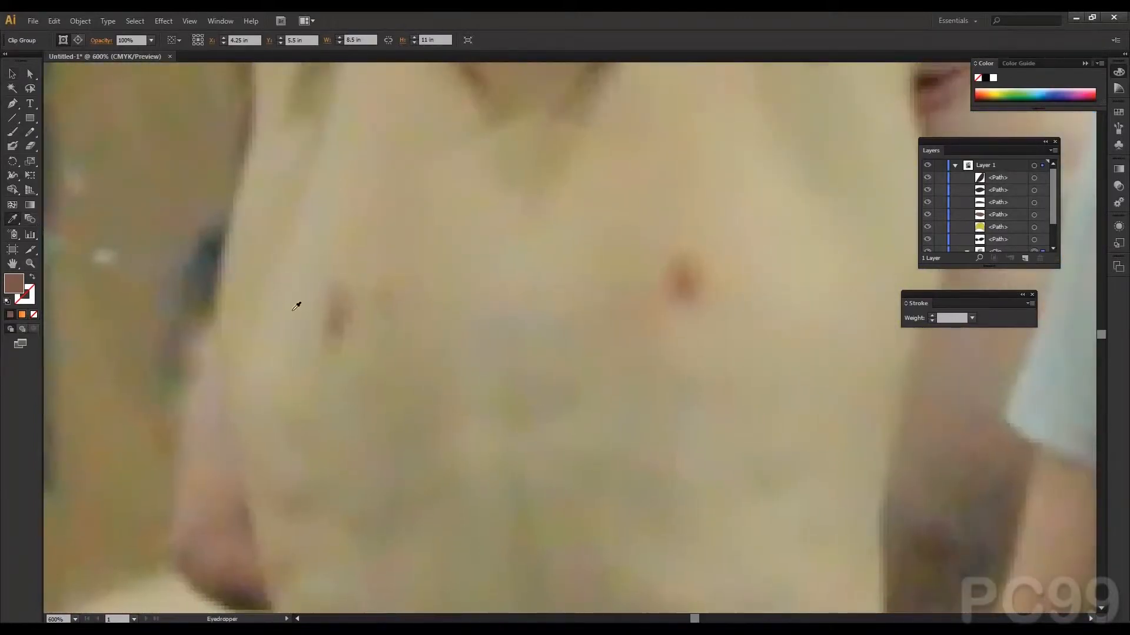
{"action": "left_click", "coordinate": [338, 324]}
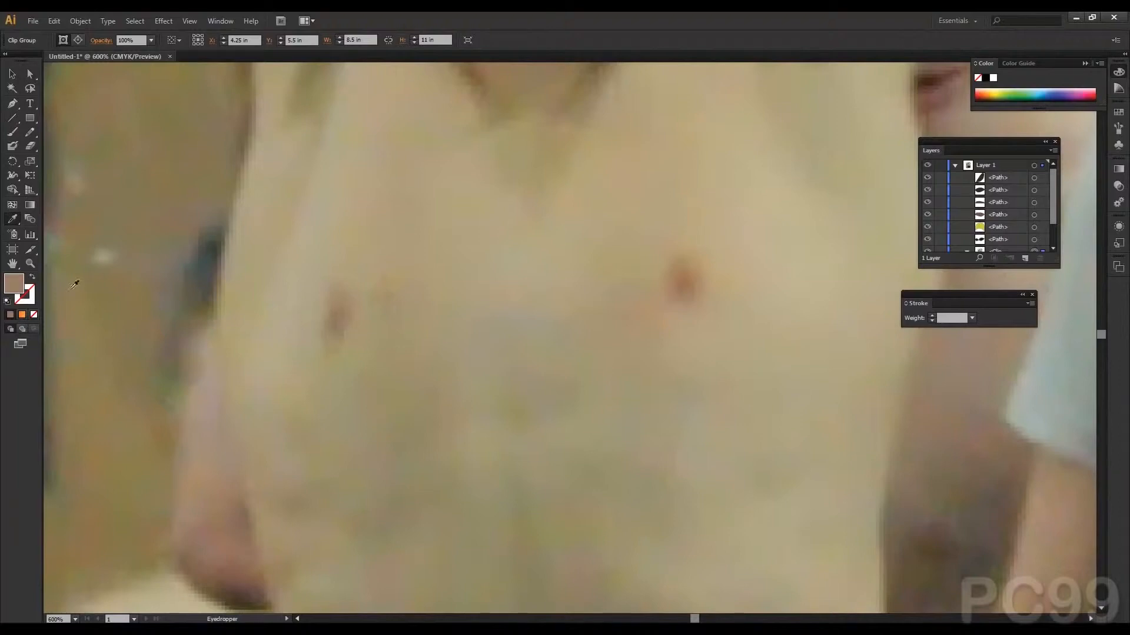
{"action": "double_click", "coordinate": [14, 284]}
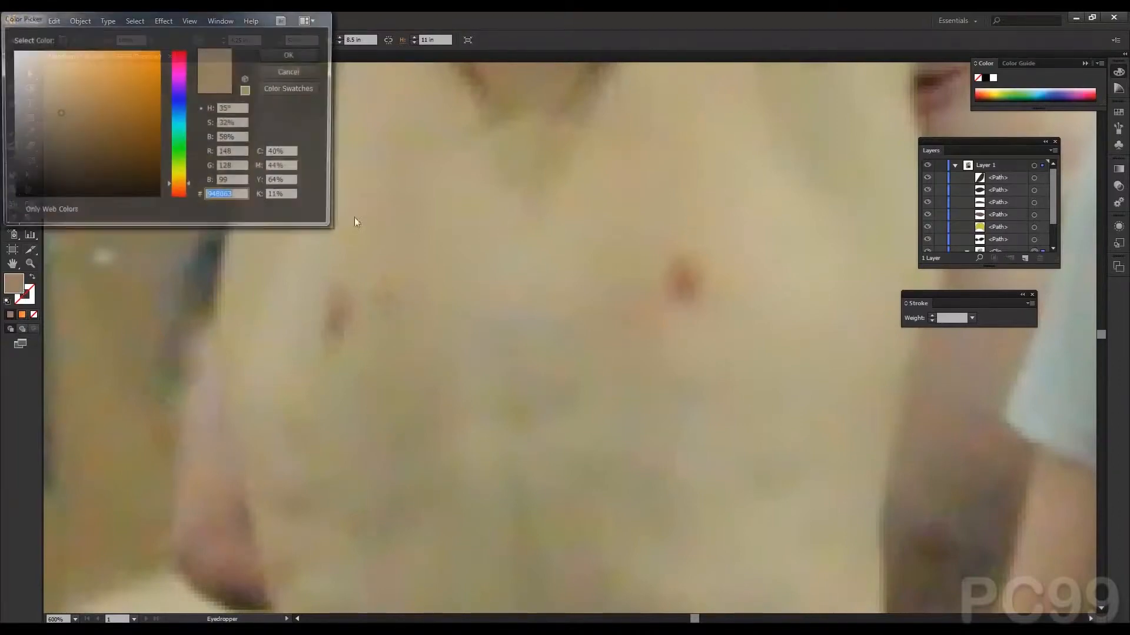
{"action": "left_click_drag", "start_coordinate": [186, 188], "coordinate": [187, 191]}
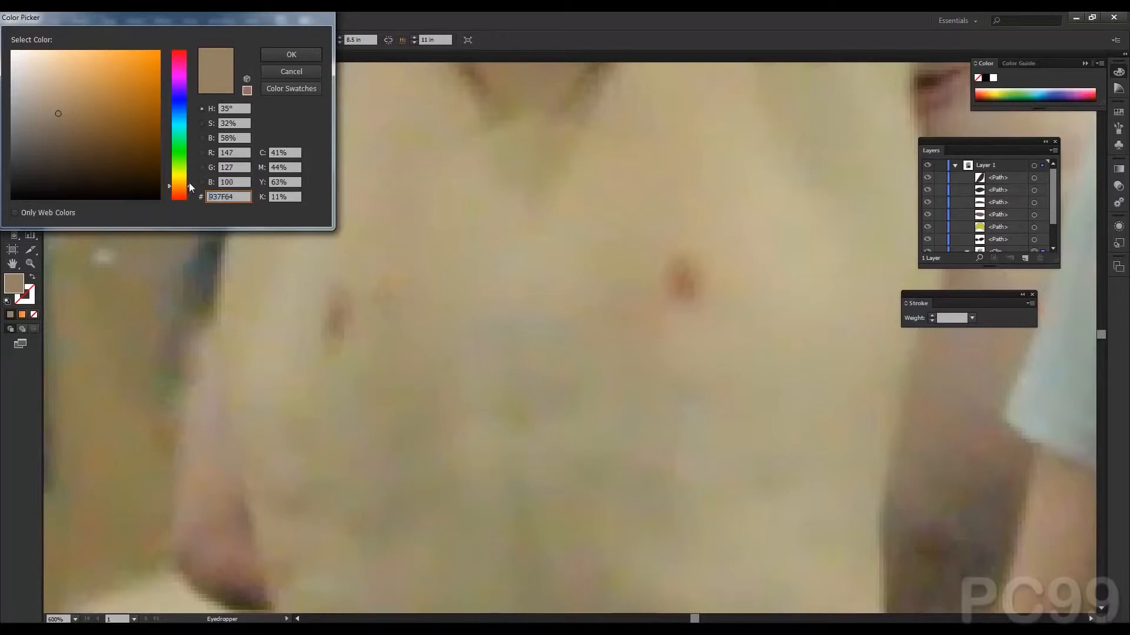
{"action": "left_click", "coordinate": [97, 104]}
{"action": "left_click", "coordinate": [102, 99]}
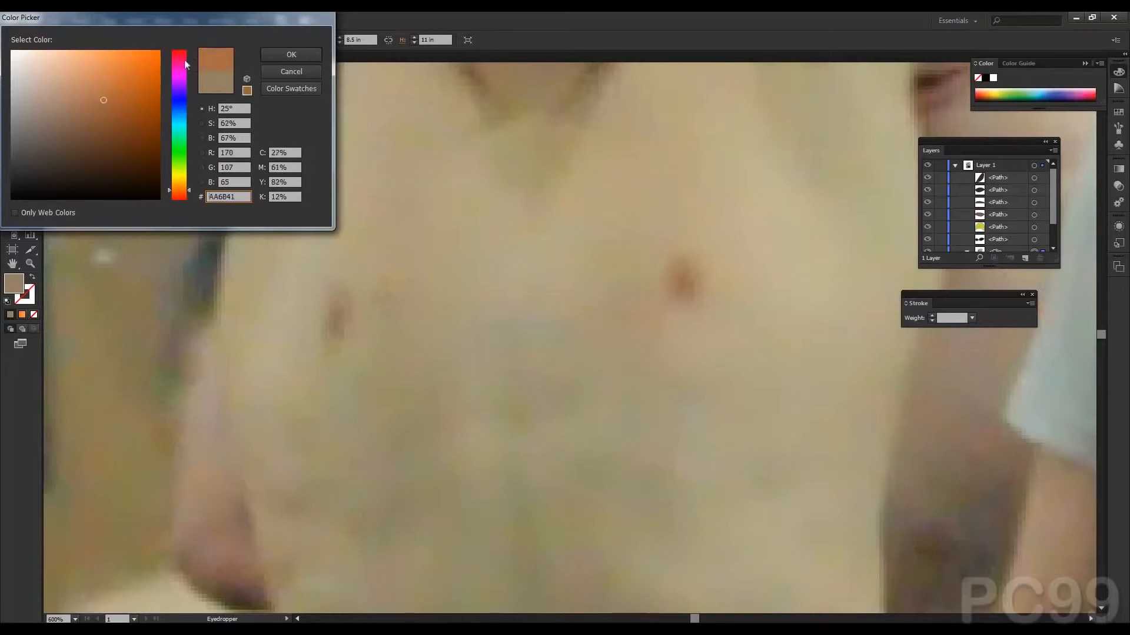
{"action": "left_click", "coordinate": [291, 54]}
Step: Trace the narrower nipple on the swimmer's chest as a closed teardrop-like Pen shape
{"action": "left_click", "coordinate": [12, 104]}
{"action": "left_click", "coordinate": [333, 338]}
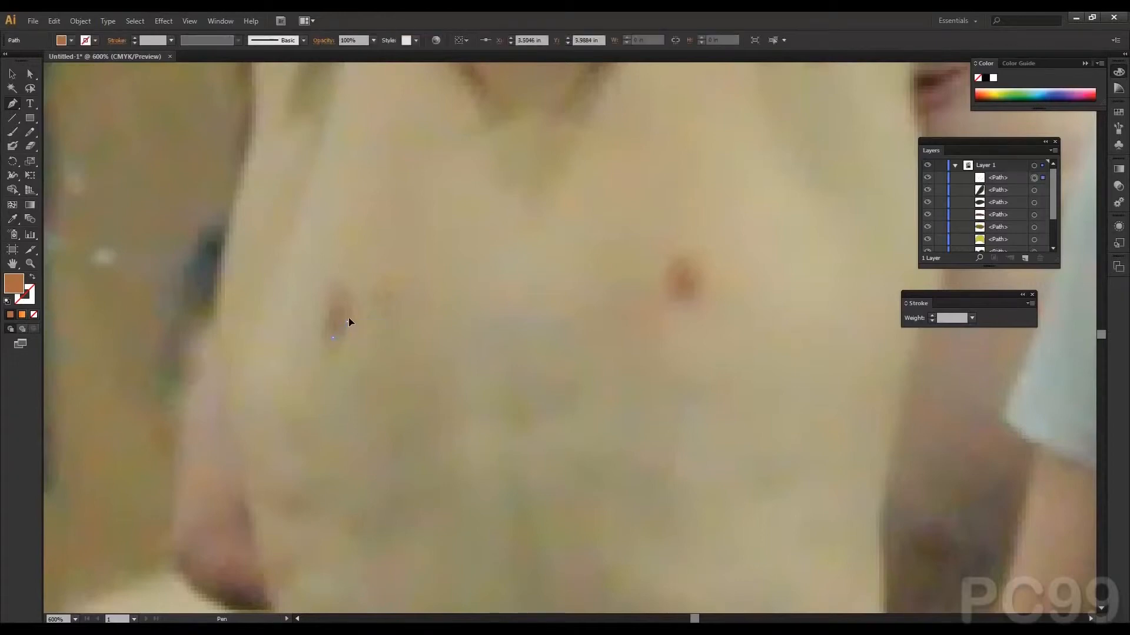
{"action": "left_click_drag", "start_coordinate": [339, 275], "coordinate": [322, 341]}
{"action": "left_click", "coordinate": [333, 337]}
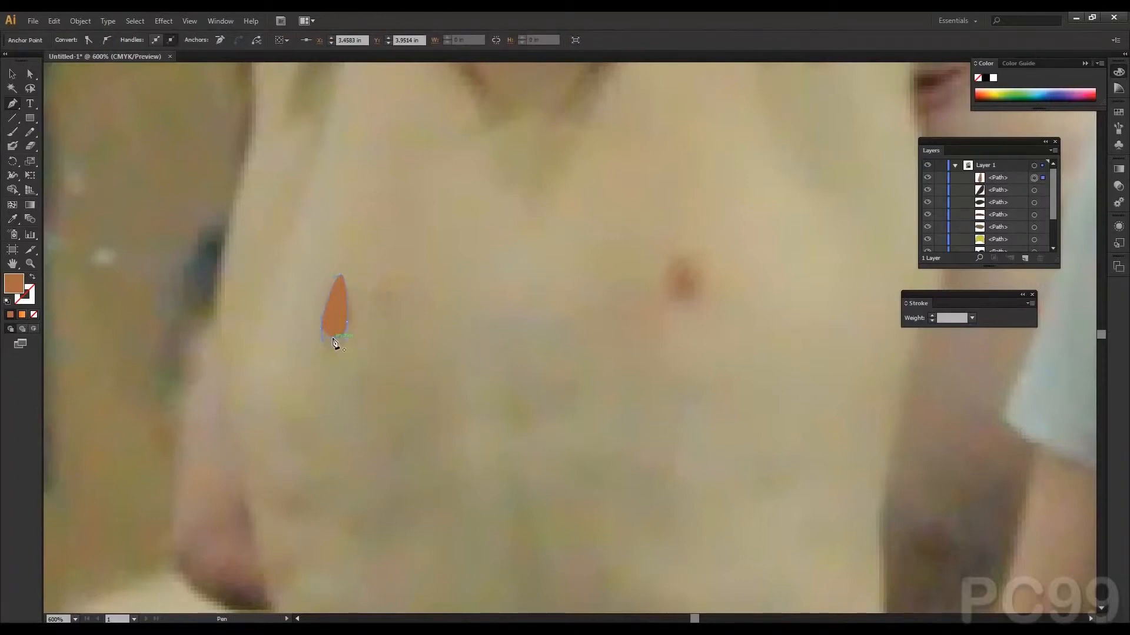
Step: Trace the other, more oval nipple as a closed Pen shape in the same fill and deselect it
{"action": "left_click", "coordinate": [693, 304]}
{"action": "left_click_drag", "start_coordinate": [679, 247], "coordinate": [677, 250]}
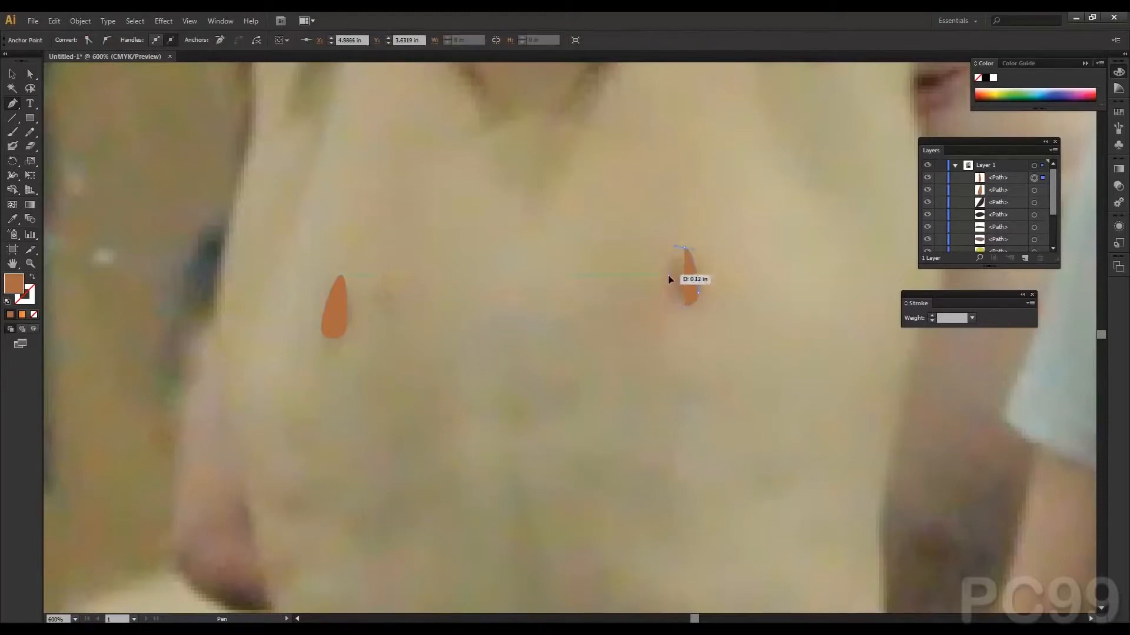
{"action": "left_click_drag", "start_coordinate": [676, 304], "coordinate": [684, 312]}
{"action": "left_click", "coordinate": [13, 72]}
{"action": "left_click", "coordinate": [170, 145]}
{"action": "key", "text": "minus"}
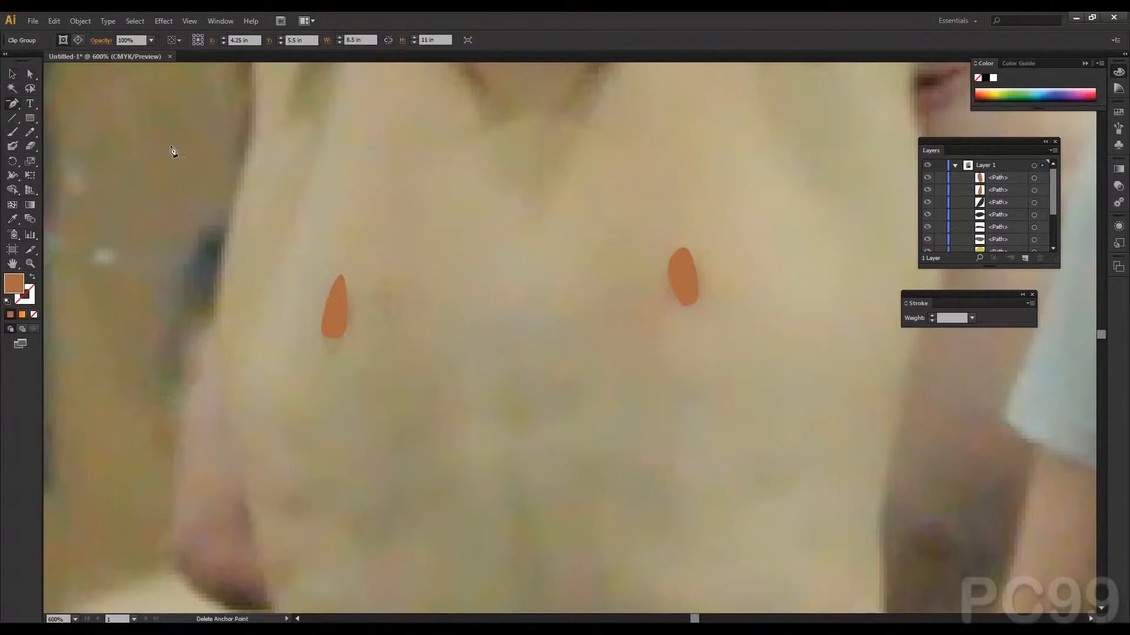
{"action": "key", "text": "v"}
Step: Recolour the fill of the narrower nipple shape to a lighter salmon orange
{"action": "left_click", "coordinate": [341, 298]}
{"action": "double_click", "coordinate": [13, 287]}
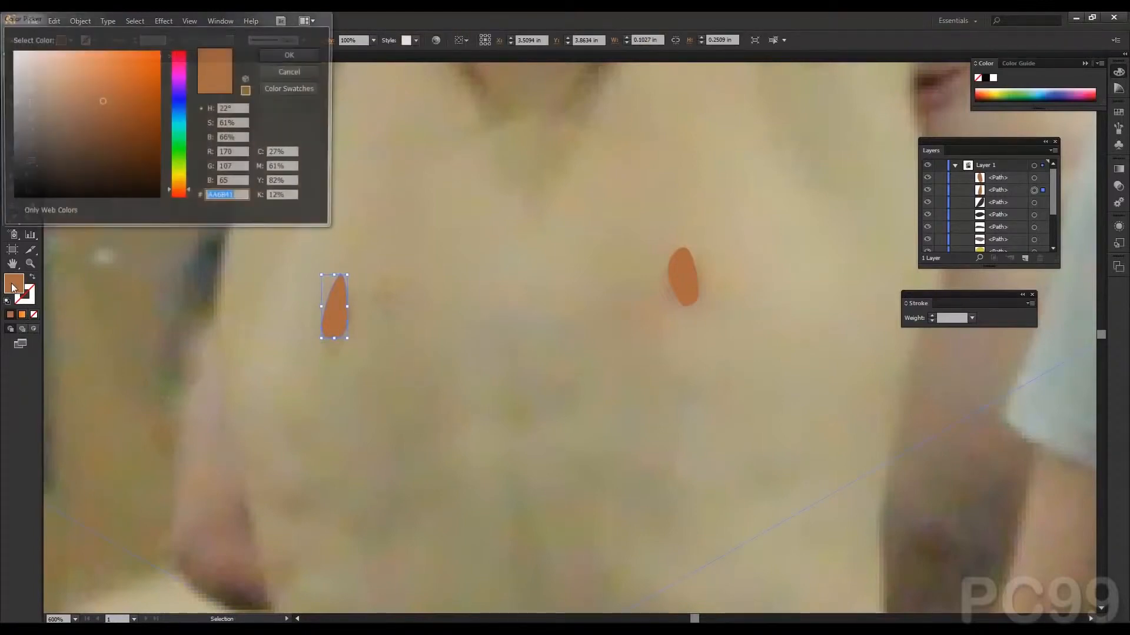
{"action": "left_click", "coordinate": [126, 103]}
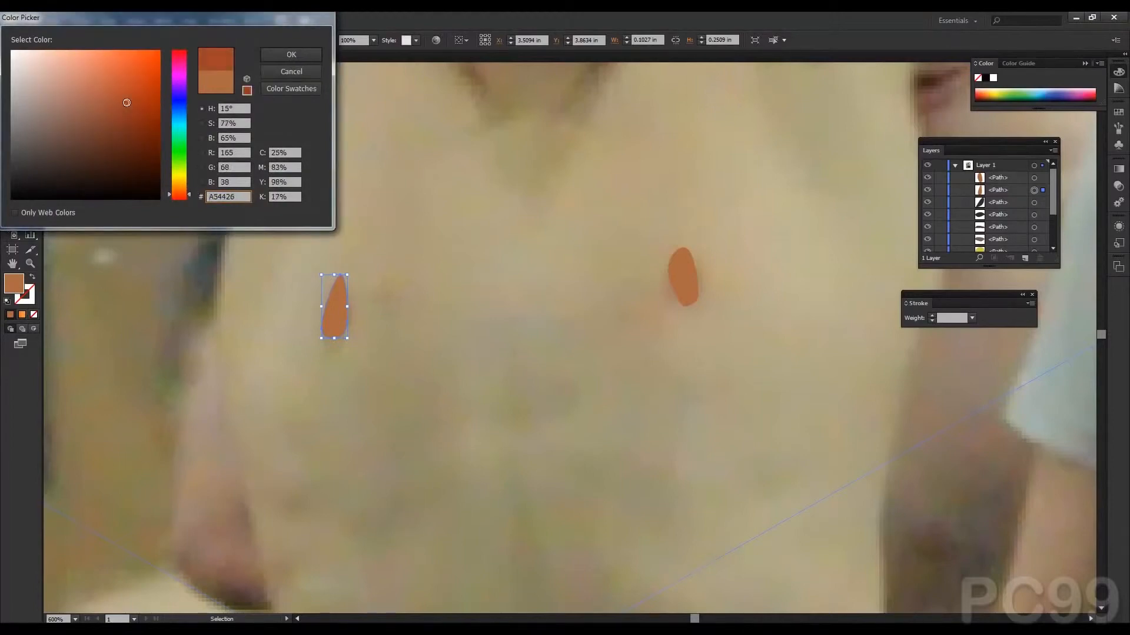
{"action": "mouse_move", "coordinate": [135, 102]}
{"action": "left_mouse_down"}
{"action": "mouse_move", "coordinate": [99, 70]}
{"action": "mouse_move", "coordinate": [87, 80]}
{"action": "left_mouse_up"}
{"action": "left_click", "coordinate": [288, 54]}
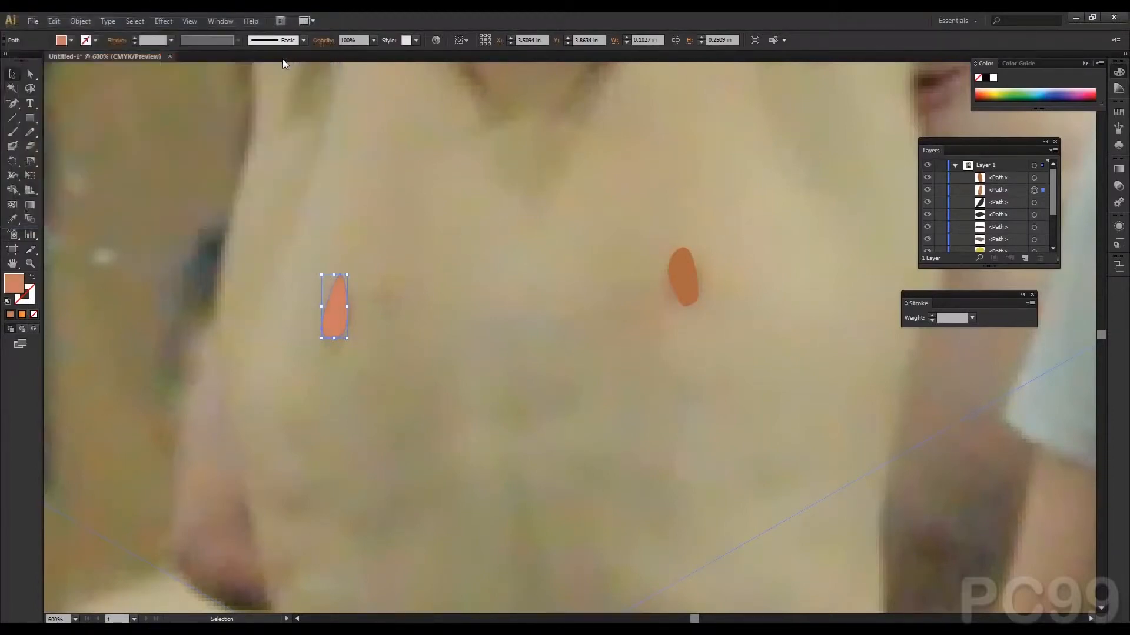
Step: Recolour the fill of the more oval nipple shape to the same salmon CC7D64 as the narrower one
{"action": "double_click", "coordinate": [23, 286]}
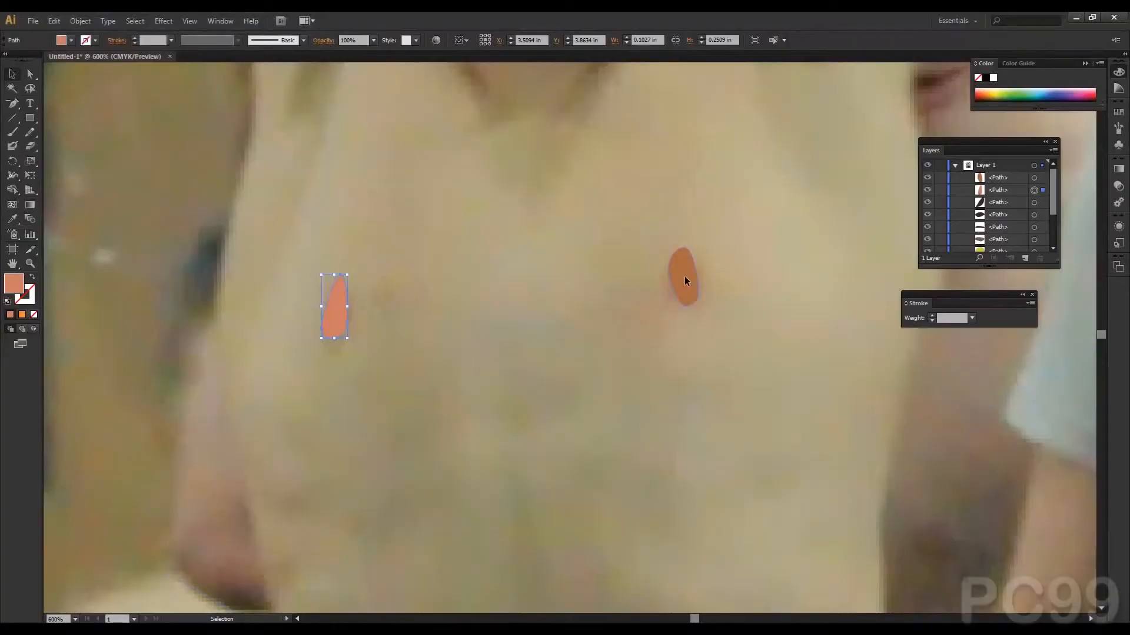
{"action": "double_click", "coordinate": [684, 276]}
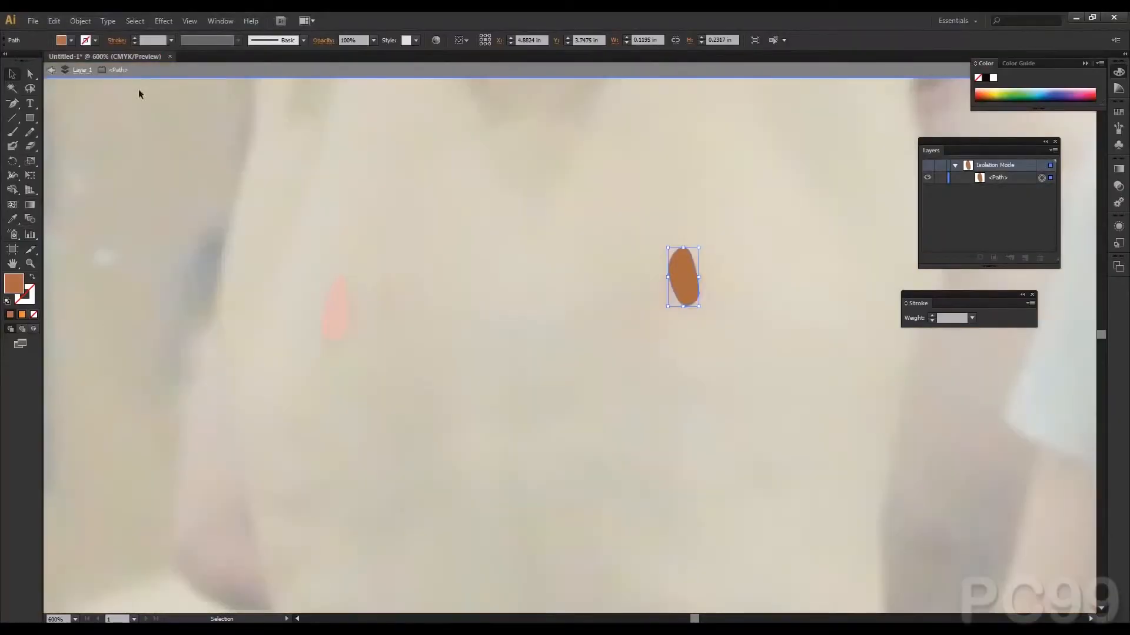
{"action": "left_click", "coordinate": [51, 70]}
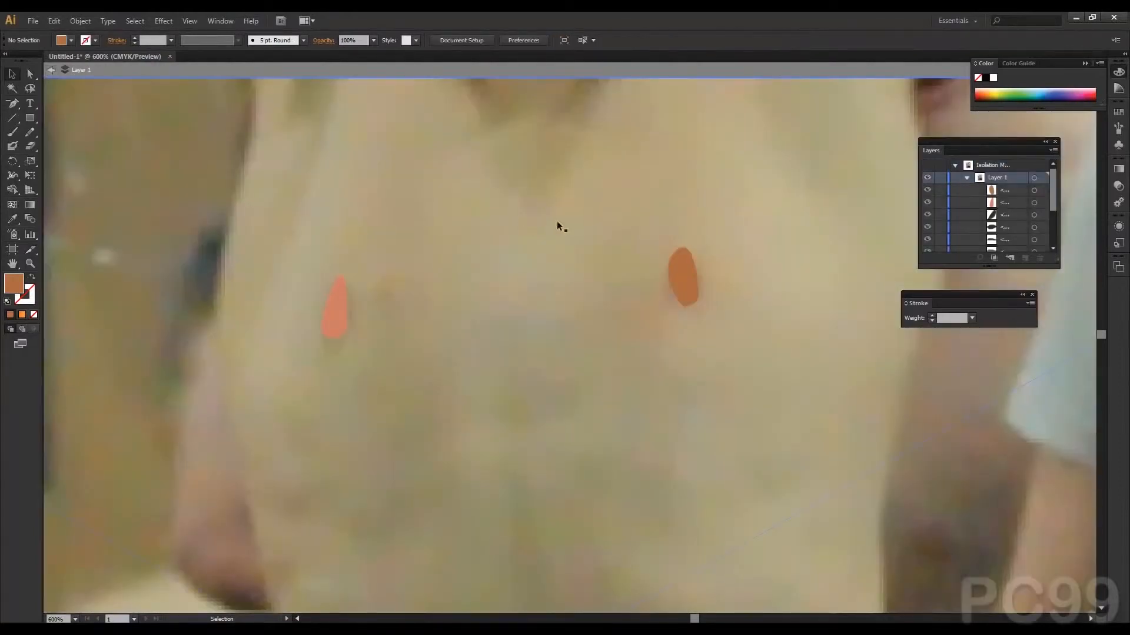
{"action": "left_click", "coordinate": [686, 294]}
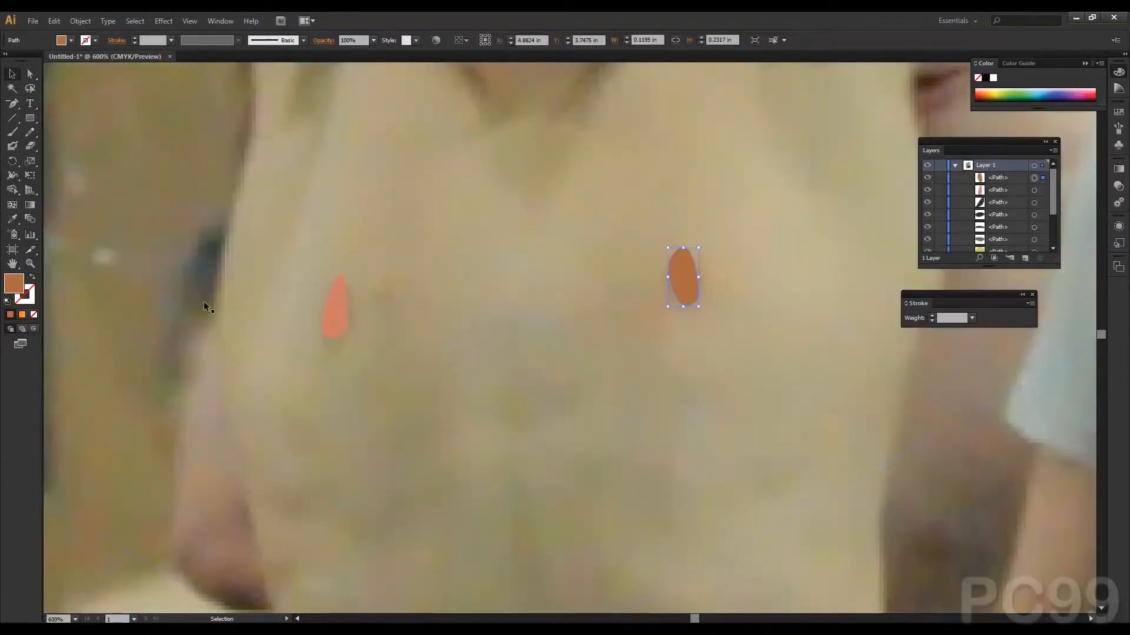
{"action": "double_click", "coordinate": [15, 284]}
{"action": "left_click", "coordinate": [312, 54]}
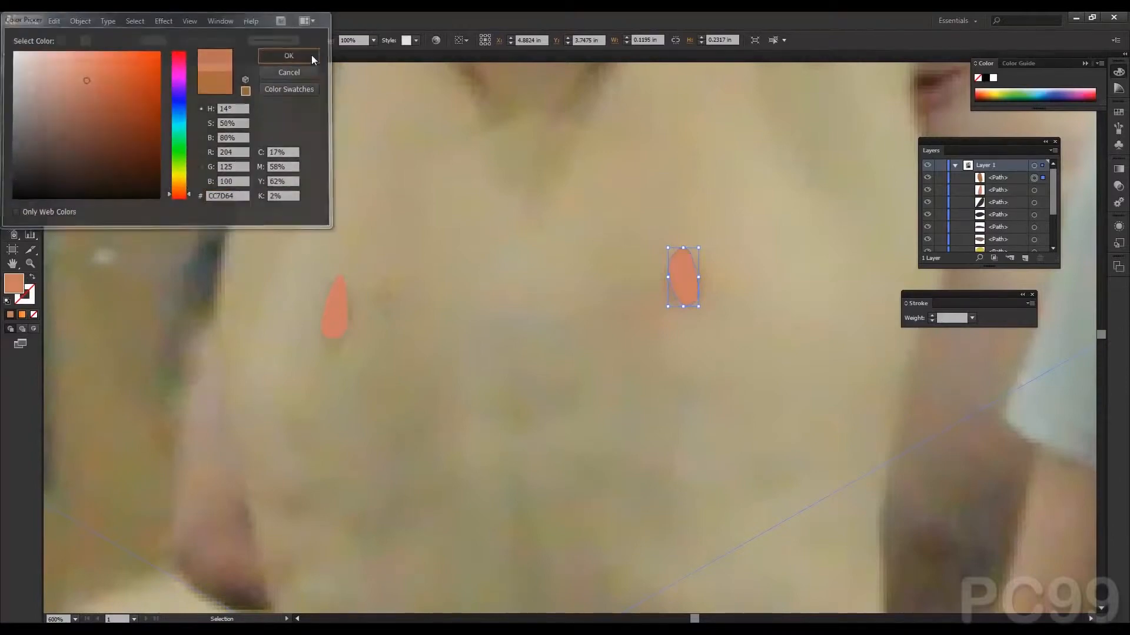
Step: Give each of the two nipple shapes a 0.5 pt black stroke and deselect them
{"action": "left_click", "coordinate": [346, 323]}
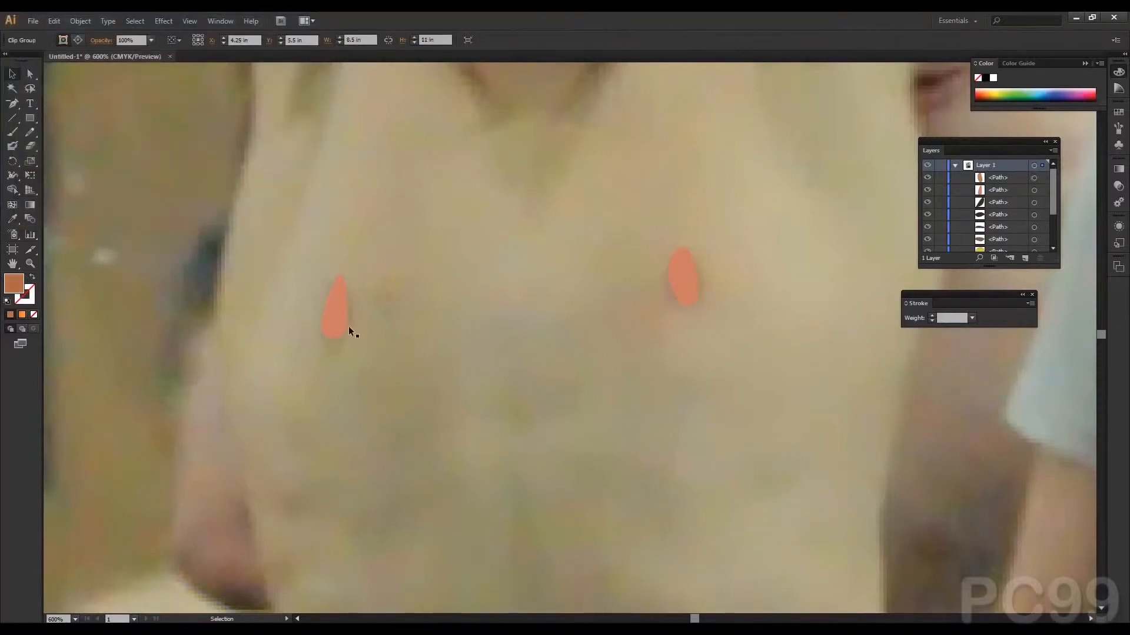
{"action": "left_click", "coordinate": [972, 318]}
{"action": "left_click", "coordinate": [980, 345]}
{"action": "left_click", "coordinate": [693, 276]}
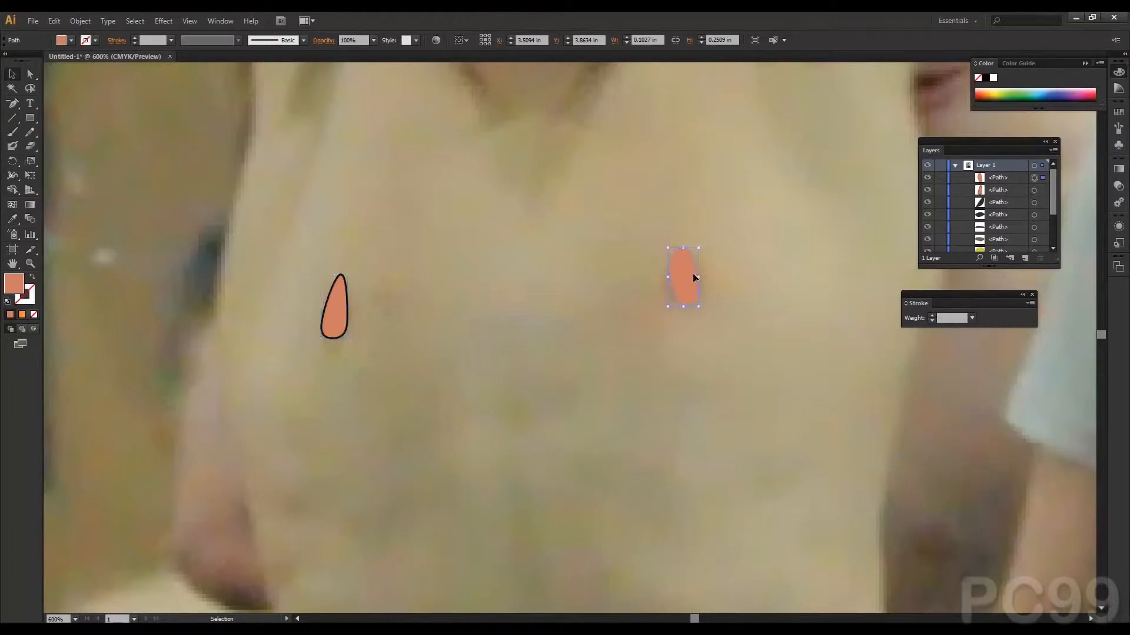
{"action": "left_click", "coordinate": [970, 318]}
{"action": "left_click", "coordinate": [986, 344]}
{"action": "left_click", "coordinate": [624, 295]}
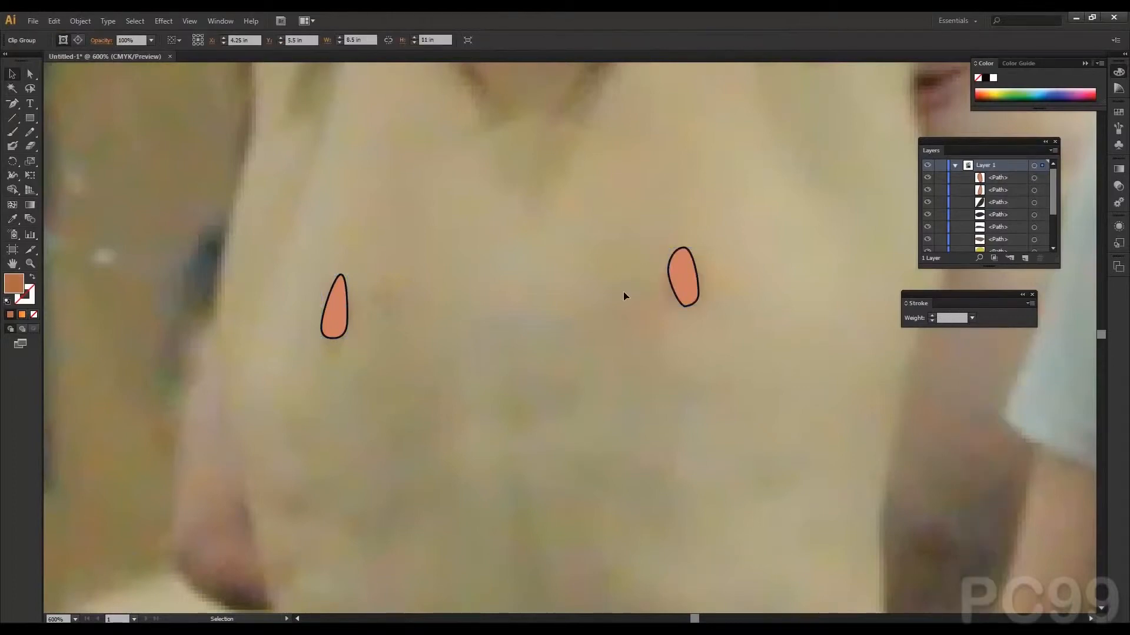
Step: Set the fill to a dark grey-brown suitable for the swimmer's navel
{"action": "key", "text": "ctrl+0"}
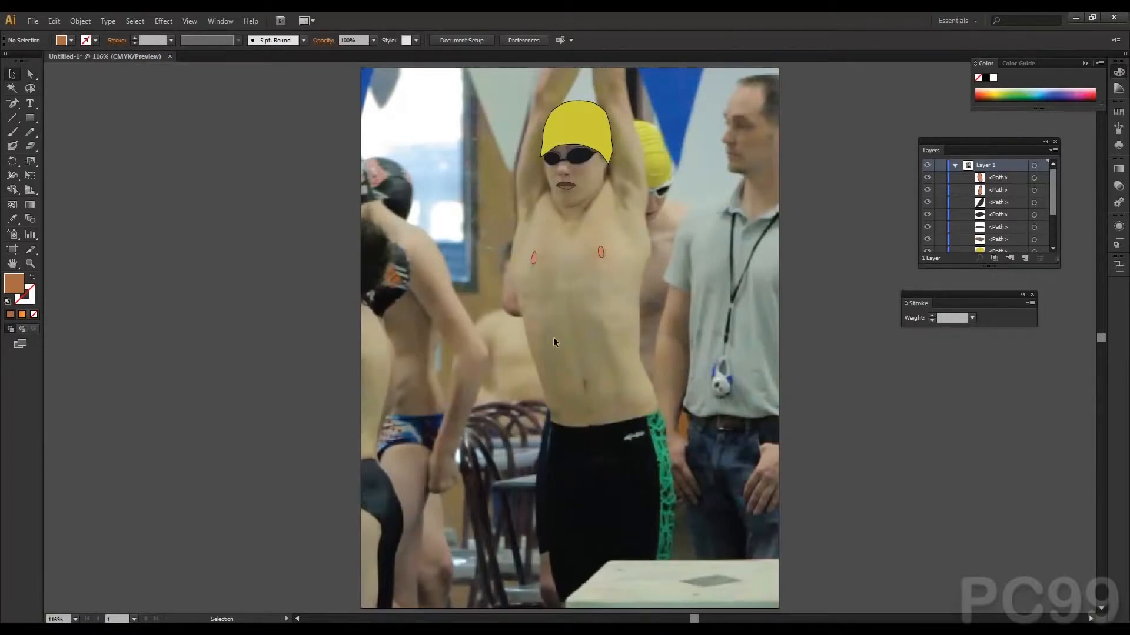
{"action": "key", "text": "ctrl+plus"}
{"action": "key", "text": "ctrl+plus"}
{"action": "key", "text": "ctrl+plus"}
{"action": "key", "text": "ctrl+plus"}
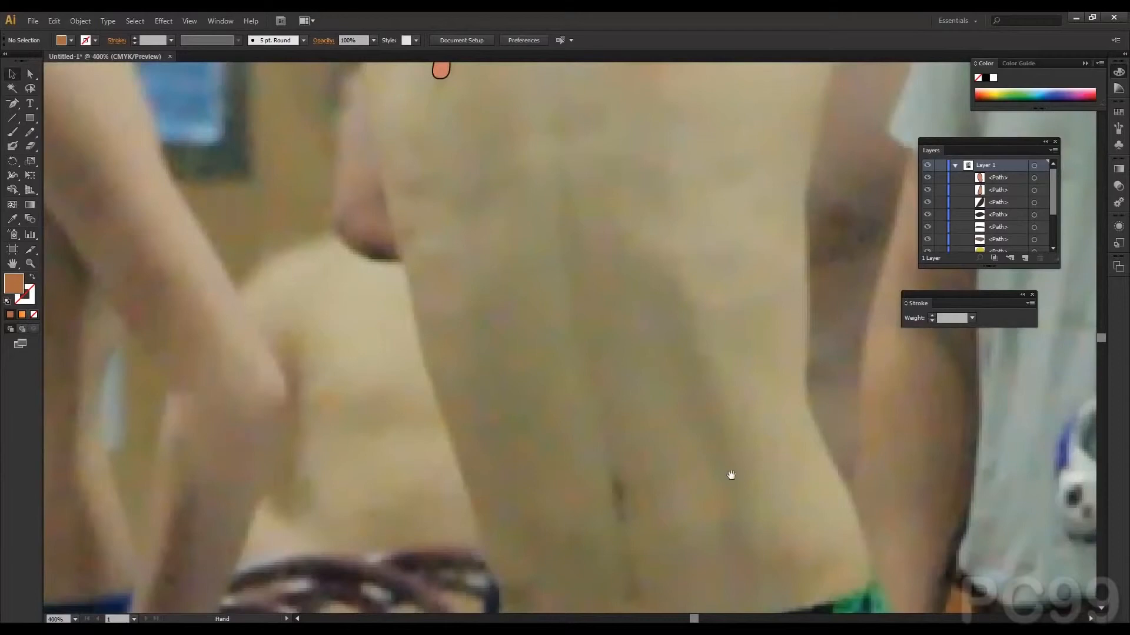
{"action": "left_click_drag", "start_coordinate": [731, 476], "coordinate": [589, 170]}
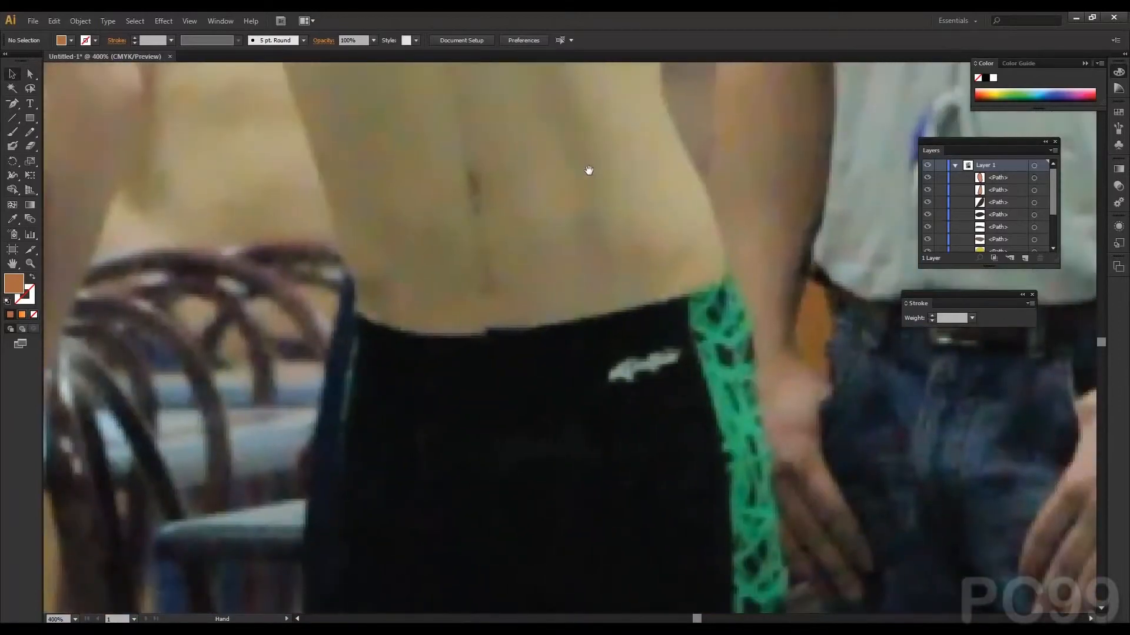
{"action": "left_click_drag", "start_coordinate": [493, 402], "coordinate": [510, 614]}
{"action": "left_click_drag", "start_coordinate": [398, 121], "coordinate": [406, 95]}
{"action": "left_click_drag", "start_coordinate": [443, 280], "coordinate": [408, 208]}
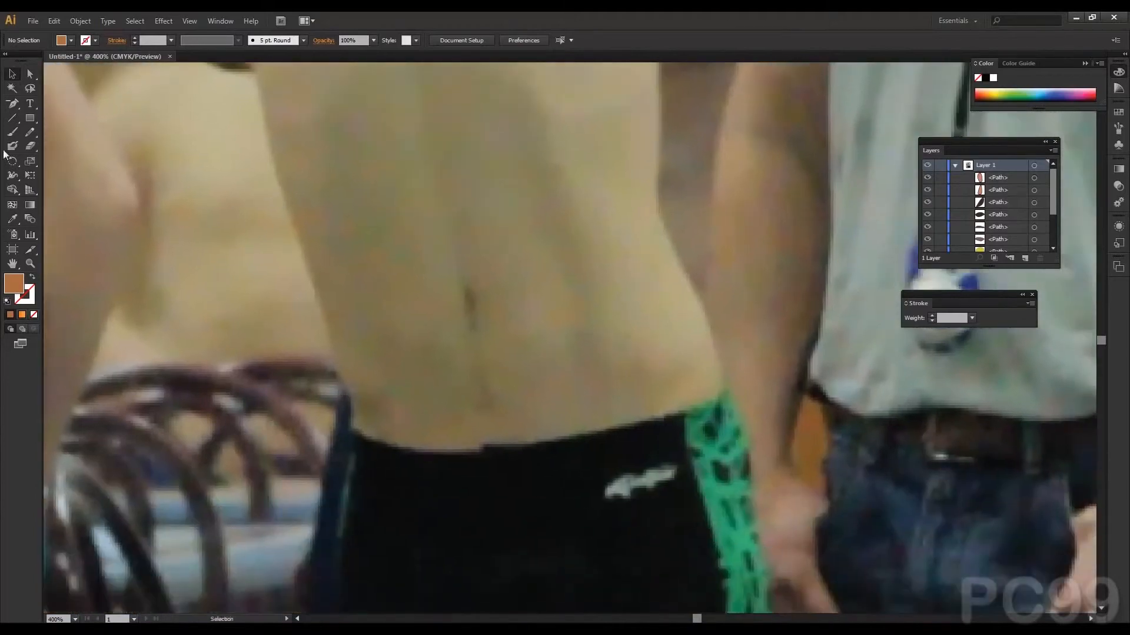
{"action": "double_click", "coordinate": [13, 287]}
{"action": "mouse_move", "coordinate": [62, 150]}
{"action": "left_mouse_down"}
{"action": "mouse_move", "coordinate": [34, 176]}
{"action": "mouse_move", "coordinate": [57, 160]}
{"action": "left_mouse_up"}
{"action": "left_click", "coordinate": [269, 56]}
Step: Trace the swimmer's navel as a narrow closed Pen shape, give it a 0.5 pt black stroke and deselect it
{"action": "left_click_drag", "start_coordinate": [11, 107], "coordinate": [26, 102]}
{"action": "left_click", "coordinate": [475, 331]}
{"action": "left_click", "coordinate": [475, 302]}
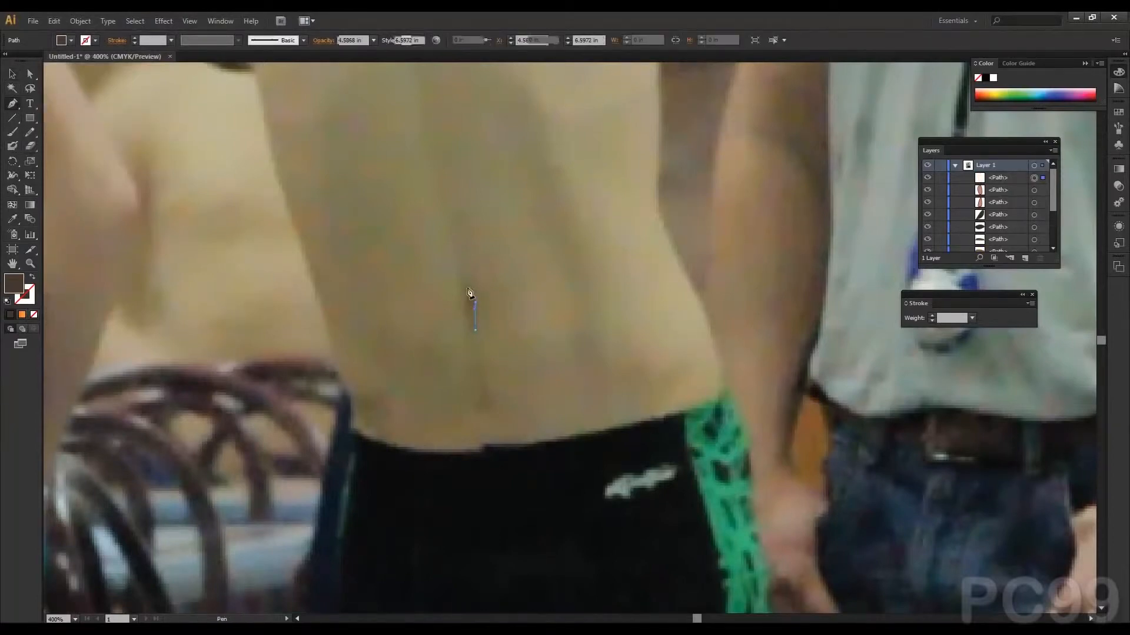
{"action": "left_click", "coordinate": [465, 287]}
{"action": "left_click", "coordinate": [475, 331]}
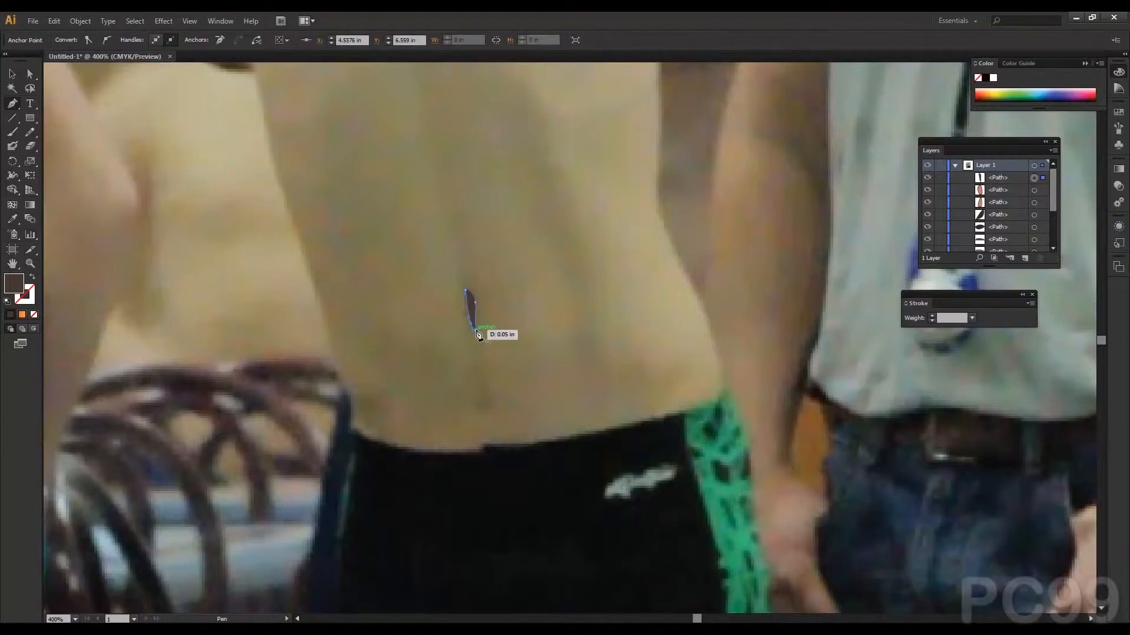
{"action": "left_click", "coordinate": [13, 75]}
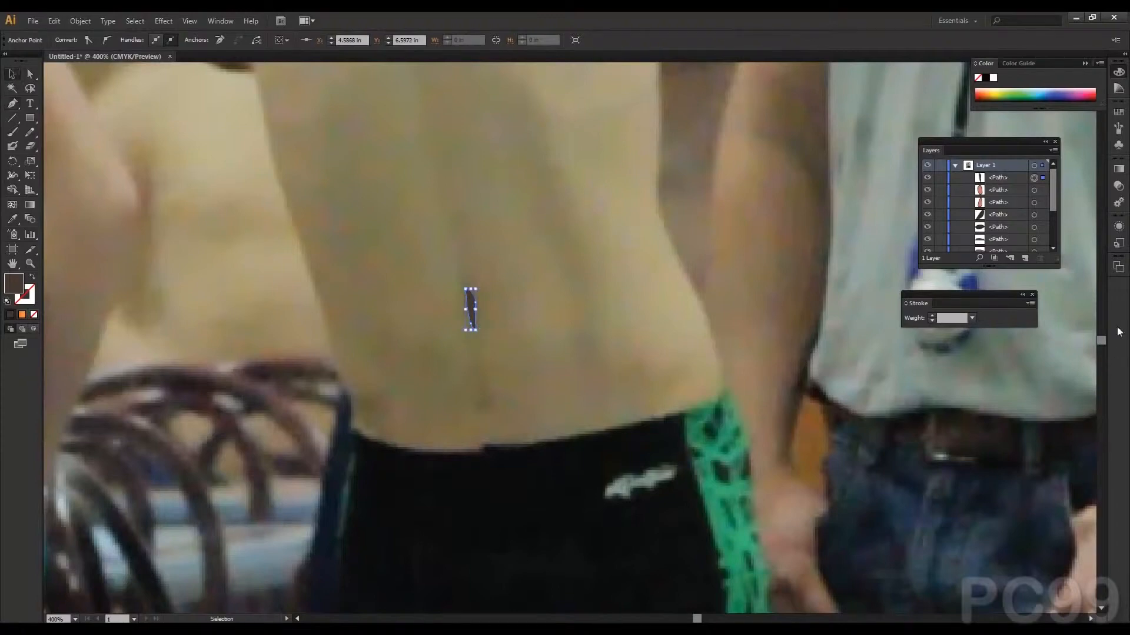
{"action": "left_click", "coordinate": [972, 318]}
{"action": "left_click", "coordinate": [988, 345]}
{"action": "left_click", "coordinate": [551, 301]}
Step: Set the fill to pure black 000000 for the swimmer's shorts
{"action": "left_click_drag", "start_coordinate": [488, 334], "coordinate": [556, 89]}
{"action": "left_click_drag", "start_coordinate": [568, 255], "coordinate": [373, 89]}
{"action": "left_click_drag", "start_coordinate": [381, 151], "coordinate": [411, 339]}
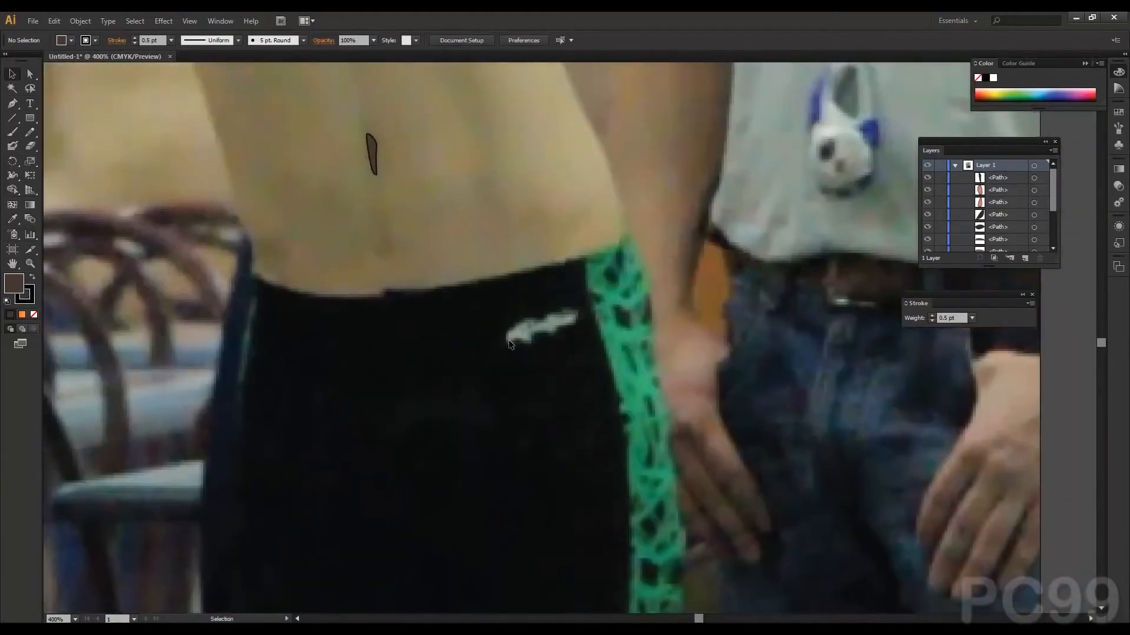
{"action": "left_click_drag", "start_coordinate": [207, 448], "coordinate": [542, 383]}
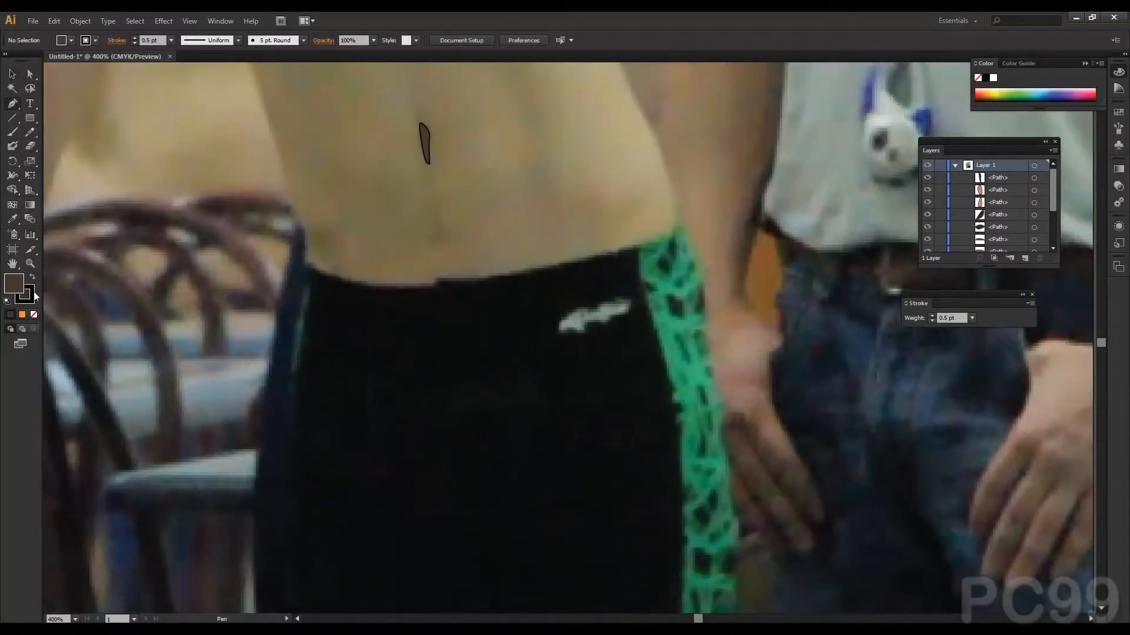
{"action": "double_click", "coordinate": [18, 286]}
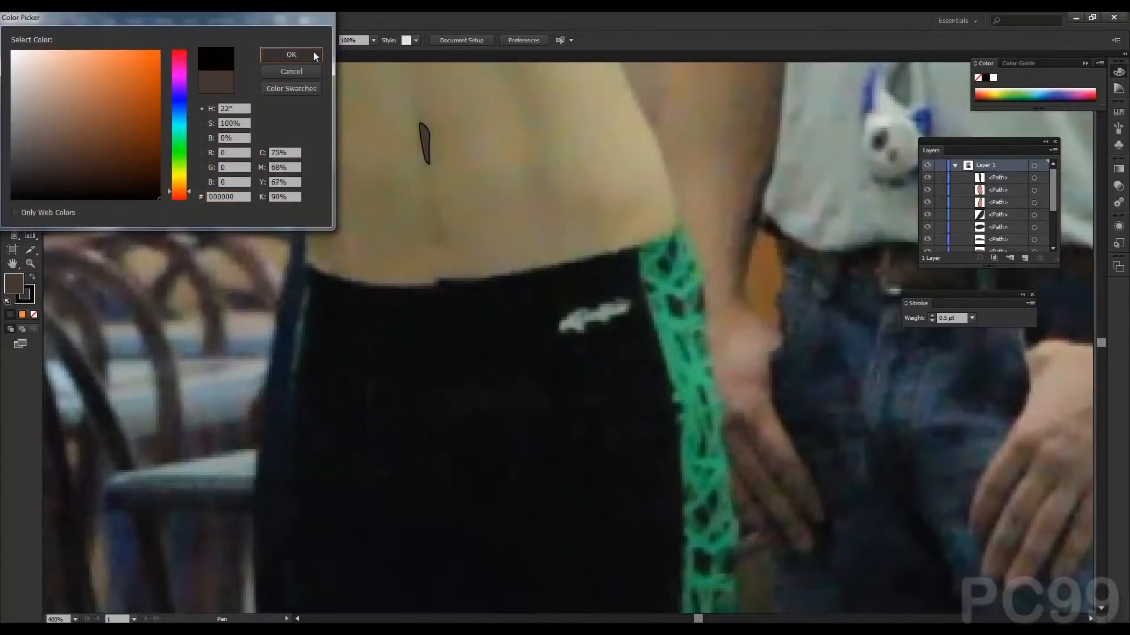
{"action": "left_click", "coordinate": [291, 54]}
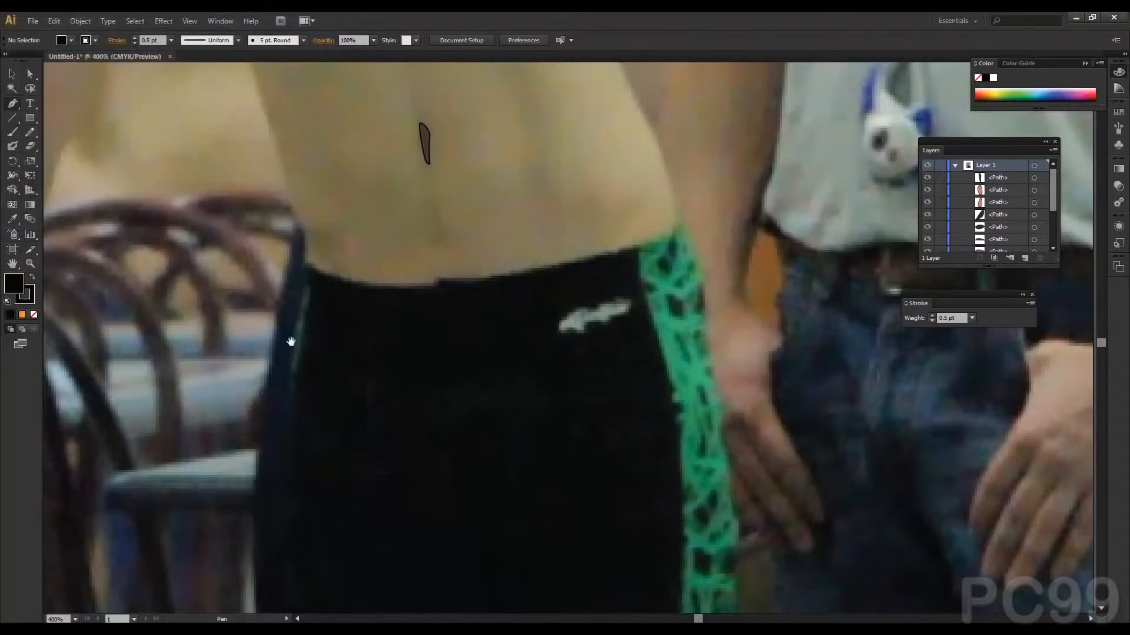
Step: Trace the shorts' waistline and the outer edge of the green-striped side with the Pen tool, down over the starting block
{"action": "left_click_drag", "start_coordinate": [291, 342], "coordinate": [292, 272]}
{"action": "left_click", "coordinate": [312, 255]}
{"action": "left_click", "coordinate": [370, 271]}
{"action": "left_click_drag", "start_coordinate": [522, 262], "coordinate": [574, 250]}
{"action": "left_click_drag", "start_coordinate": [655, 232], "coordinate": [688, 209]}
{"action": "left_click", "coordinate": [687, 206]}
{"action": "left_click_drag", "start_coordinate": [710, 305], "coordinate": [604, 202]}
{"action": "left_click_drag", "start_coordinate": [629, 320], "coordinate": [628, 349]}
{"action": "left_click_drag", "start_coordinate": [622, 459], "coordinate": [610, 320]}
{"action": "left_click", "coordinate": [585, 442]}
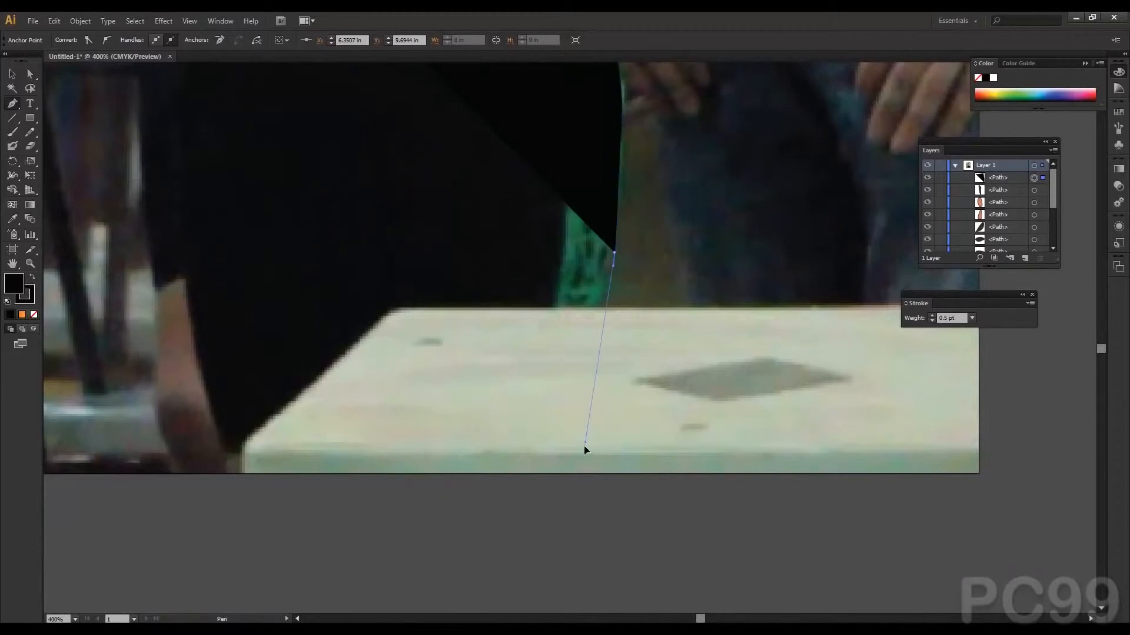
Step: Continue the black shorts path along the bottom and up the opposite leg edge, close it at the waist and deselect it
{"action": "left_click", "coordinate": [224, 455]}
{"action": "left_click_drag", "start_coordinate": [205, 330], "coordinate": [233, 434]}
{"action": "left_click", "coordinate": [213, 369]}
{"action": "left_click_drag", "start_coordinate": [193, 208], "coordinate": [228, 392]}
{"action": "left_click_drag", "start_coordinate": [216, 295], "coordinate": [235, 325]}
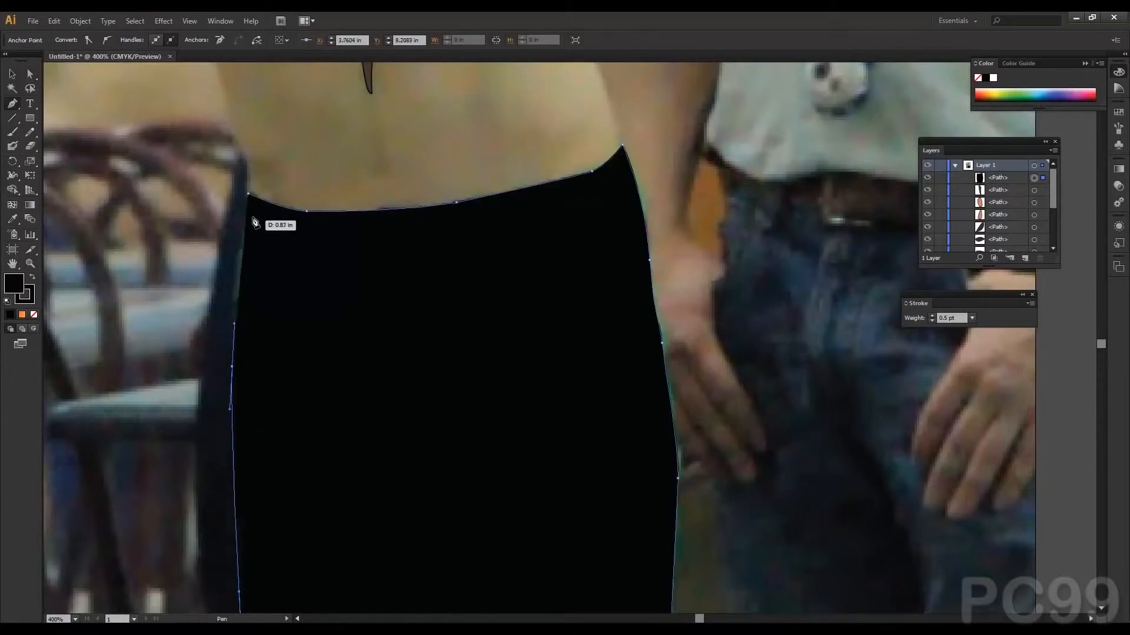
{"action": "left_click_drag", "start_coordinate": [247, 193], "coordinate": [306, 211]}
{"action": "left_click_drag", "start_coordinate": [253, 165], "coordinate": [253, 166]}
{"action": "left_click", "coordinate": [11, 74]}
{"action": "left_click", "coordinate": [118, 253]}
Step: Hide the black shorts shape and sample the green of the side stripe in the photo as the fill colour
{"action": "left_click_drag", "start_coordinate": [197, 306], "coordinate": [188, 244]}
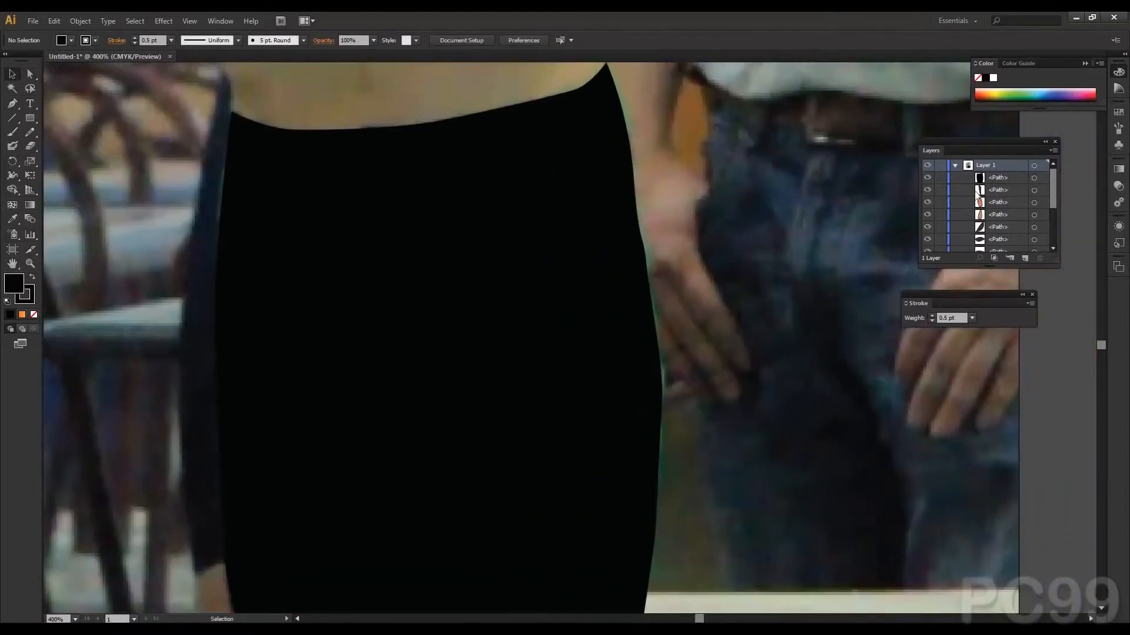
{"action": "left_click", "coordinate": [929, 177]}
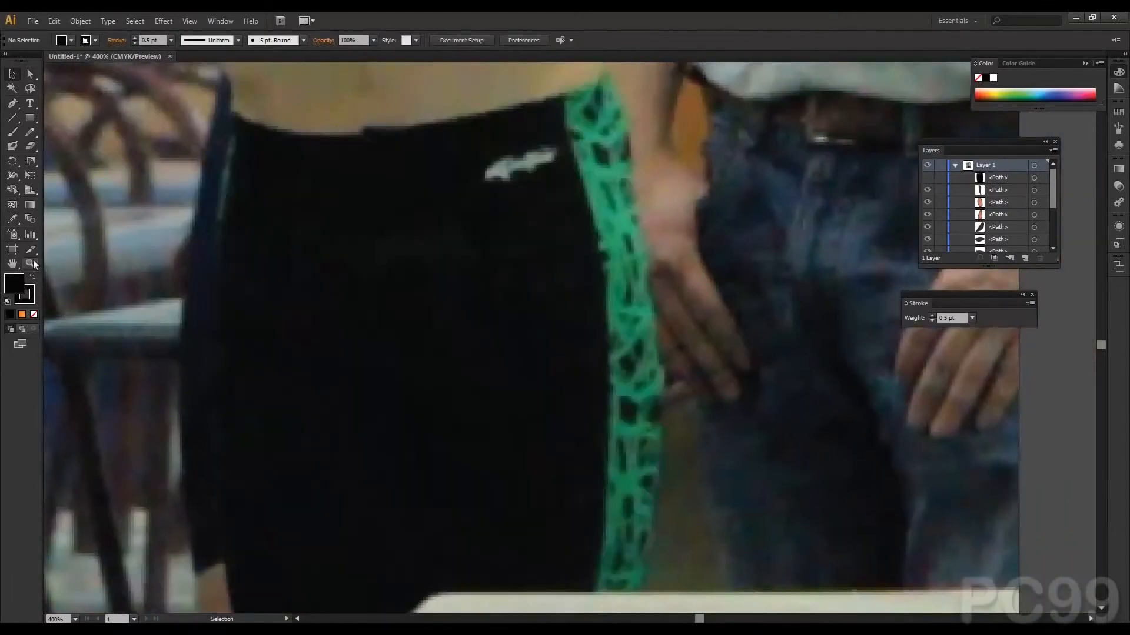
{"action": "left_click", "coordinate": [13, 220]}
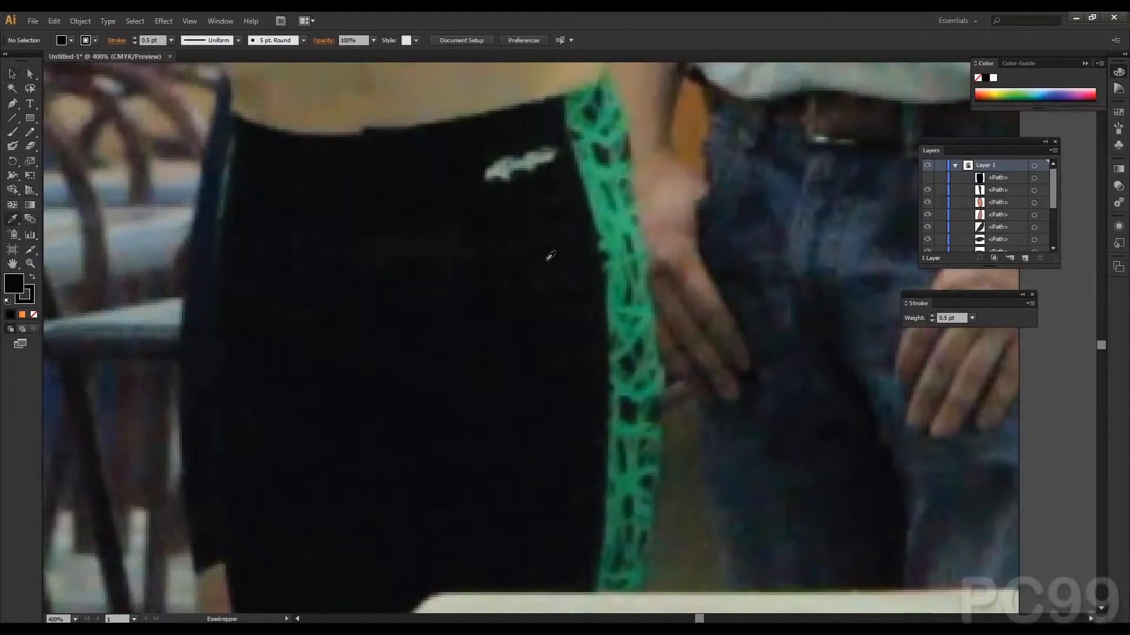
{"action": "left_click", "coordinate": [617, 221]}
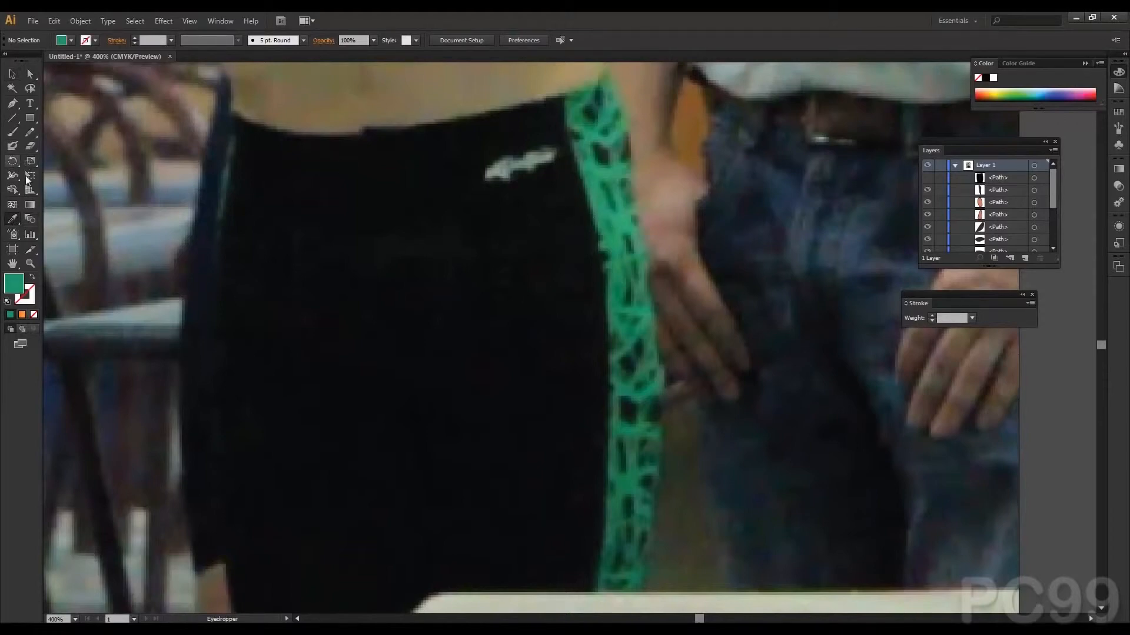
Step: Trace the green stripe's top and outer edge with the Pen tool, ending with a short bottom edge on the starting block
{"action": "left_click", "coordinate": [12, 103]}
{"action": "left_click_drag", "start_coordinate": [480, 117], "coordinate": [415, 258]}
{"action": "left_click", "coordinate": [497, 229]}
{"action": "left_click_drag", "start_coordinate": [529, 213], "coordinate": [541, 195]}
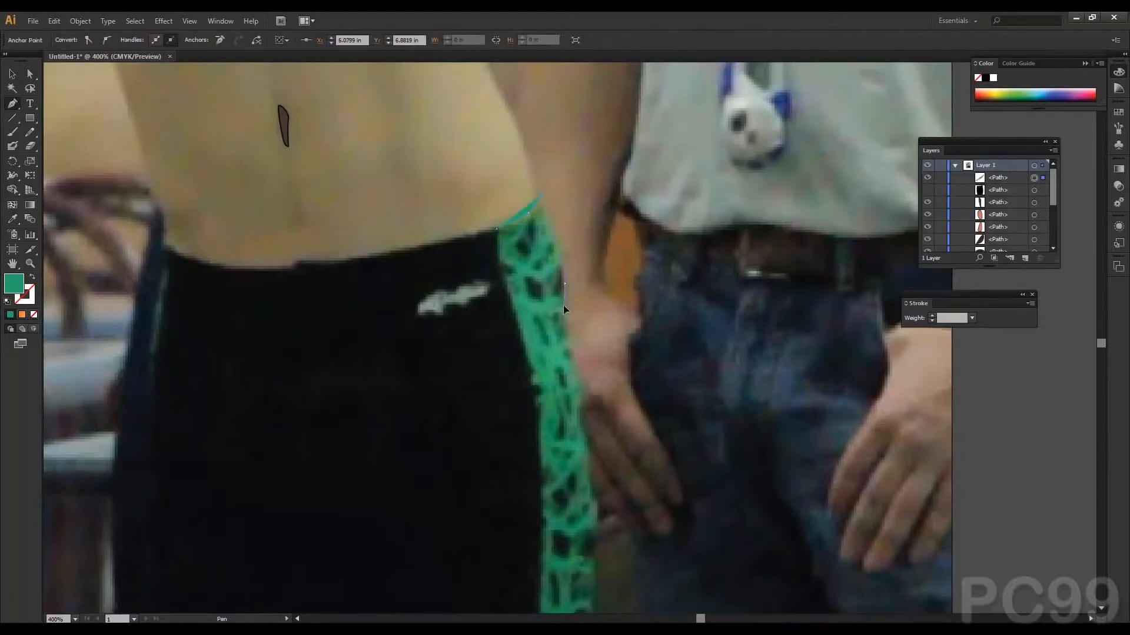
{"action": "left_click_drag", "start_coordinate": [585, 397], "coordinate": [528, 283]}
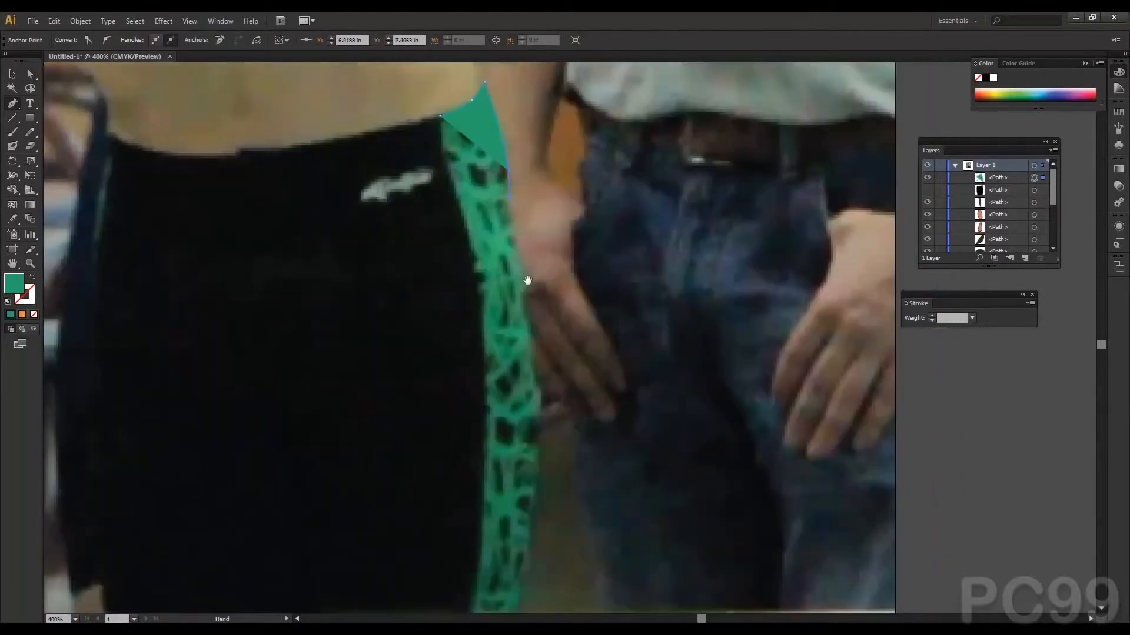
{"action": "left_click_drag", "start_coordinate": [542, 400], "coordinate": [535, 308]}
{"action": "left_click", "coordinate": [532, 306]}
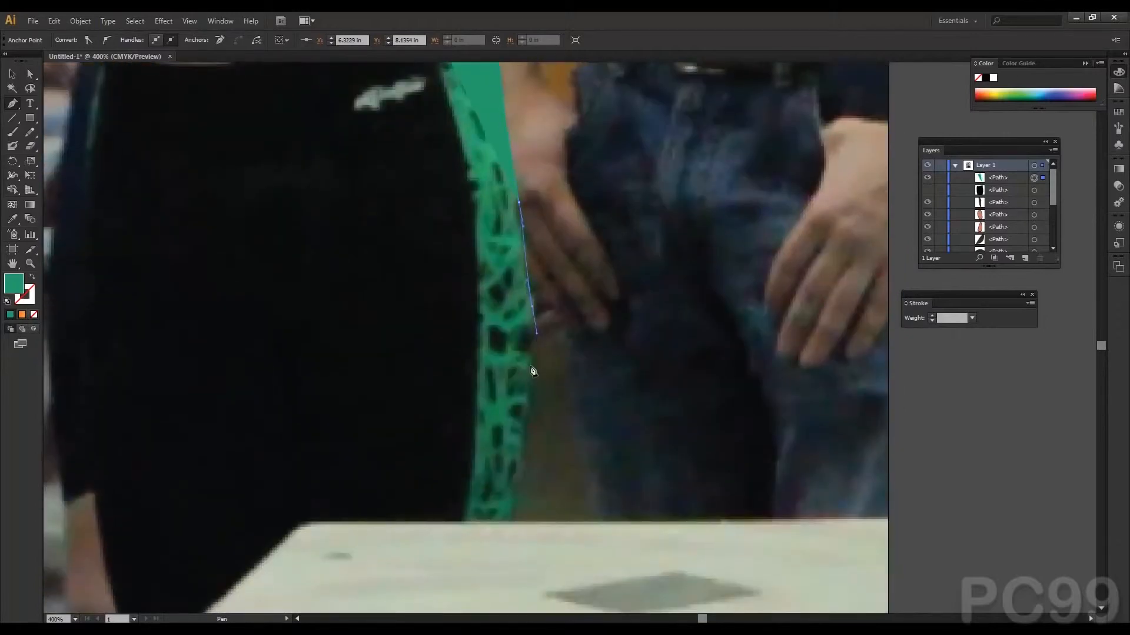
{"action": "left_click_drag", "start_coordinate": [527, 422], "coordinate": [525, 436]}
{"action": "left_click", "coordinate": [513, 524]}
{"action": "left_click_drag", "start_coordinate": [513, 525], "coordinate": [506, 471]}
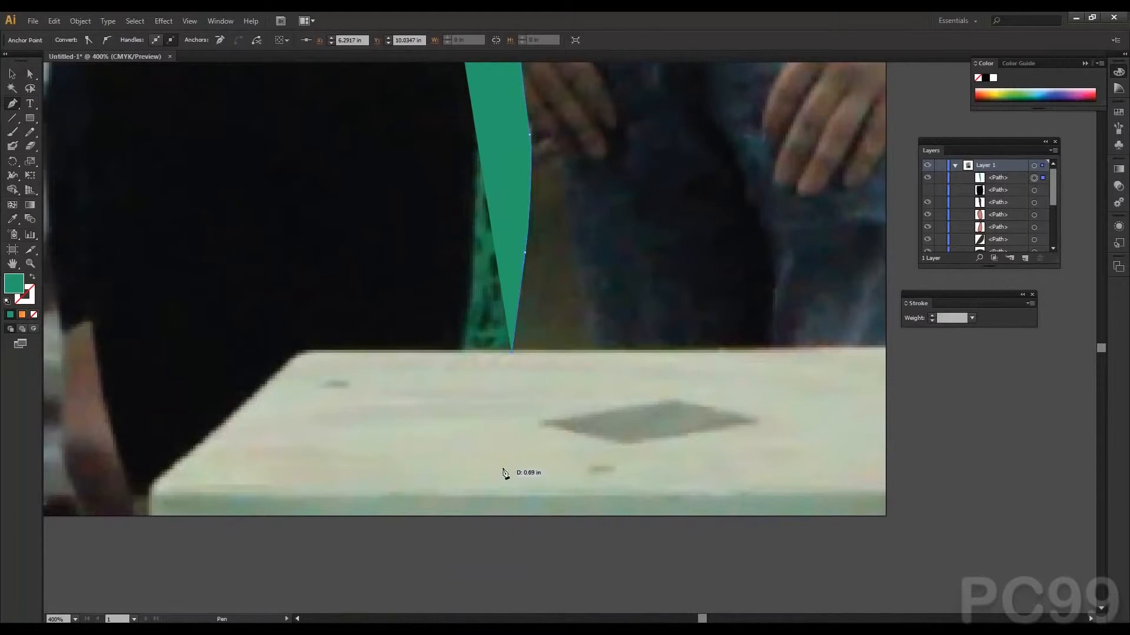
{"action": "left_click", "coordinate": [504, 474]}
{"action": "left_click", "coordinate": [448, 473]}
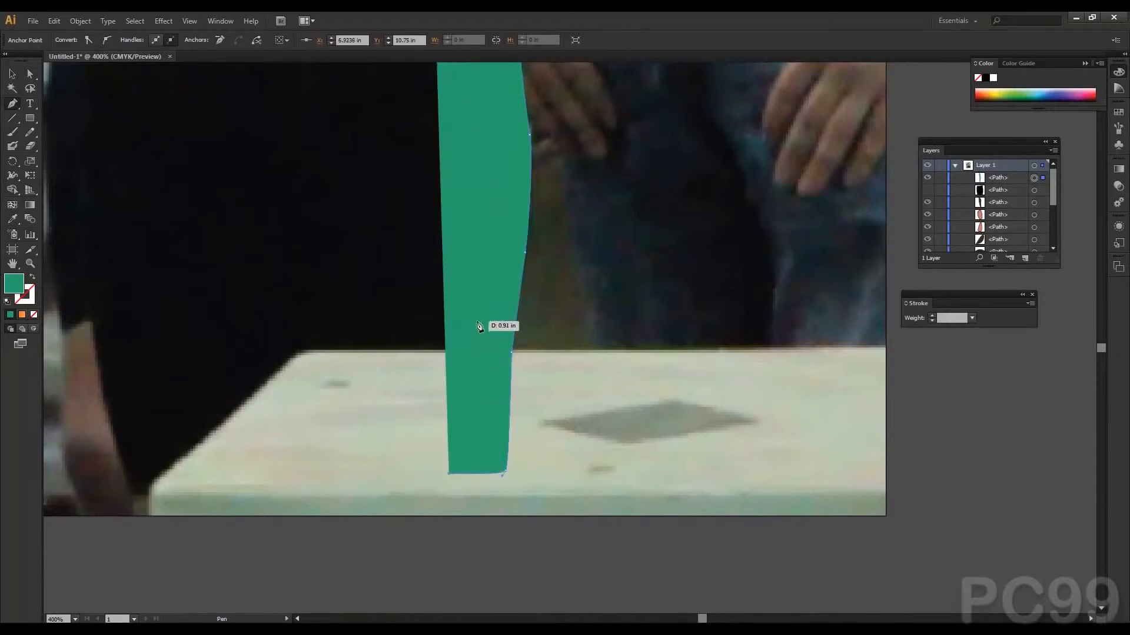
Step: Lower the opacity of the unfinished green stripe shape to 20% to reveal the photo beneath
{"action": "left_click", "coordinate": [12, 73]}
{"action": "left_click", "coordinate": [523, 208]}
{"action": "left_click", "coordinate": [373, 40]}
{"action": "left_click", "coordinate": [386, 77]}
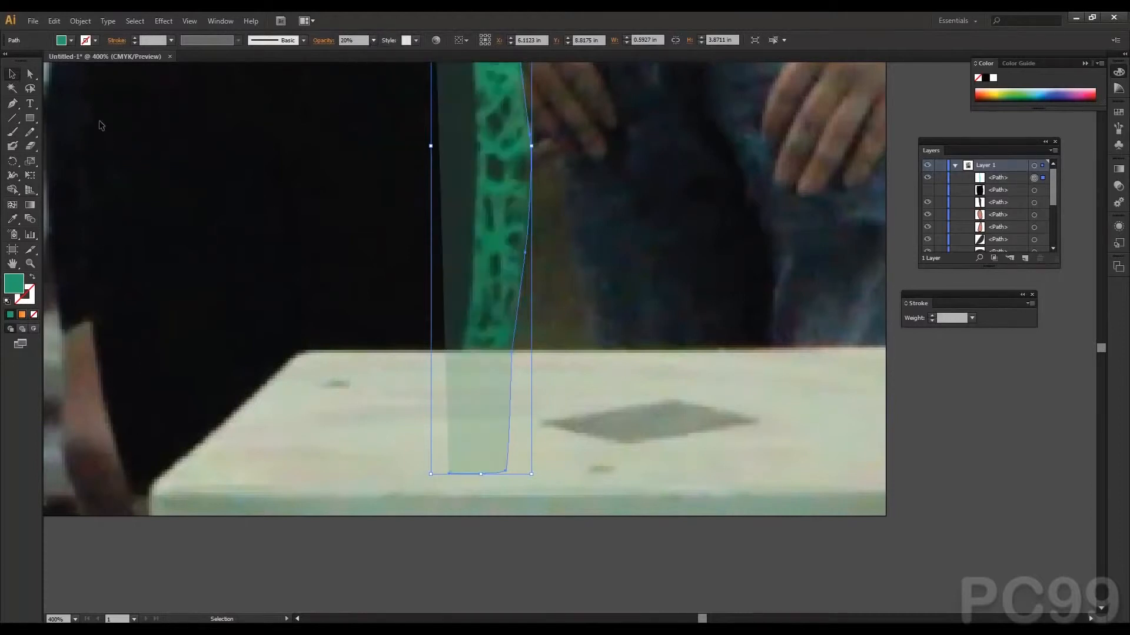
Step: Continue the green stripe path from its bottom corner up along the inner edge and close it at the waistband
{"action": "key", "text": "p"}
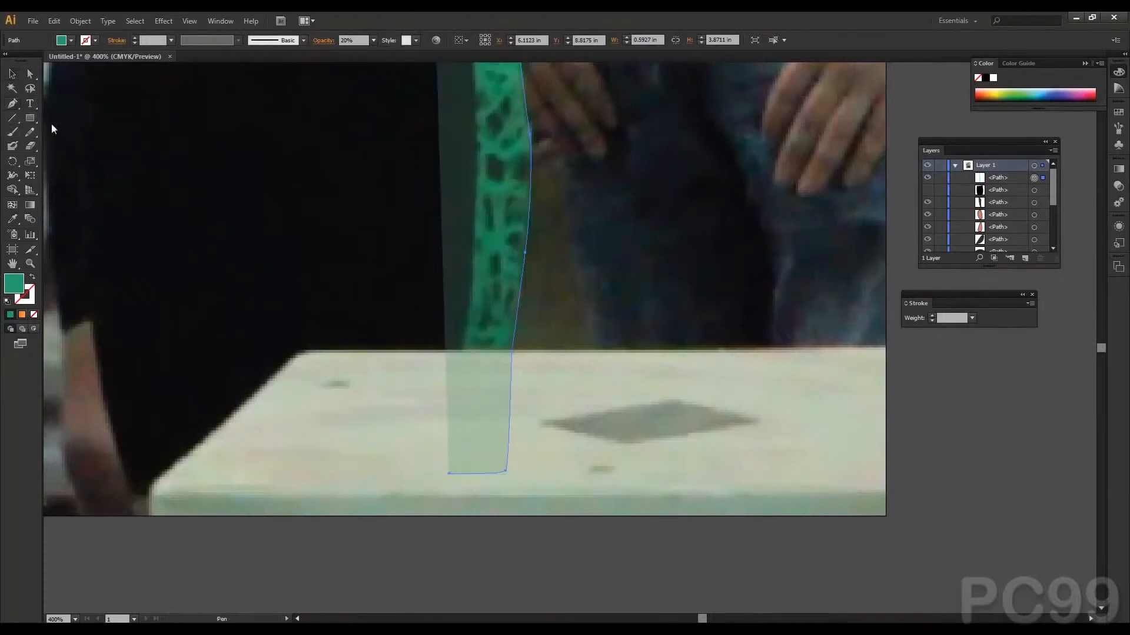
{"action": "left_click", "coordinate": [450, 474]}
{"action": "left_click_drag", "start_coordinate": [462, 342], "coordinate": [466, 324]}
{"action": "key", "text": "space"}
{"action": "left_click_drag", "start_coordinate": [478, 301], "coordinate": [500, 459]}
{"action": "left_click_drag", "start_coordinate": [499, 336], "coordinate": [497, 337]}
{"action": "key", "text": "space"}
{"action": "left_click_drag", "start_coordinate": [505, 369], "coordinate": [513, 506]}
{"action": "left_click_drag", "start_coordinate": [503, 344], "coordinate": [504, 323]}
{"action": "left_click_drag", "start_coordinate": [486, 269], "coordinate": [479, 240]}
{"action": "left_click_drag", "start_coordinate": [464, 174], "coordinate": [461, 162]}
{"action": "key", "text": "space"}
{"action": "left_click_drag", "start_coordinate": [283, 253], "coordinate": [488, 157]}
{"action": "key", "text": "space"}
{"action": "left_click_drag", "start_coordinate": [373, 154], "coordinate": [348, 280]}
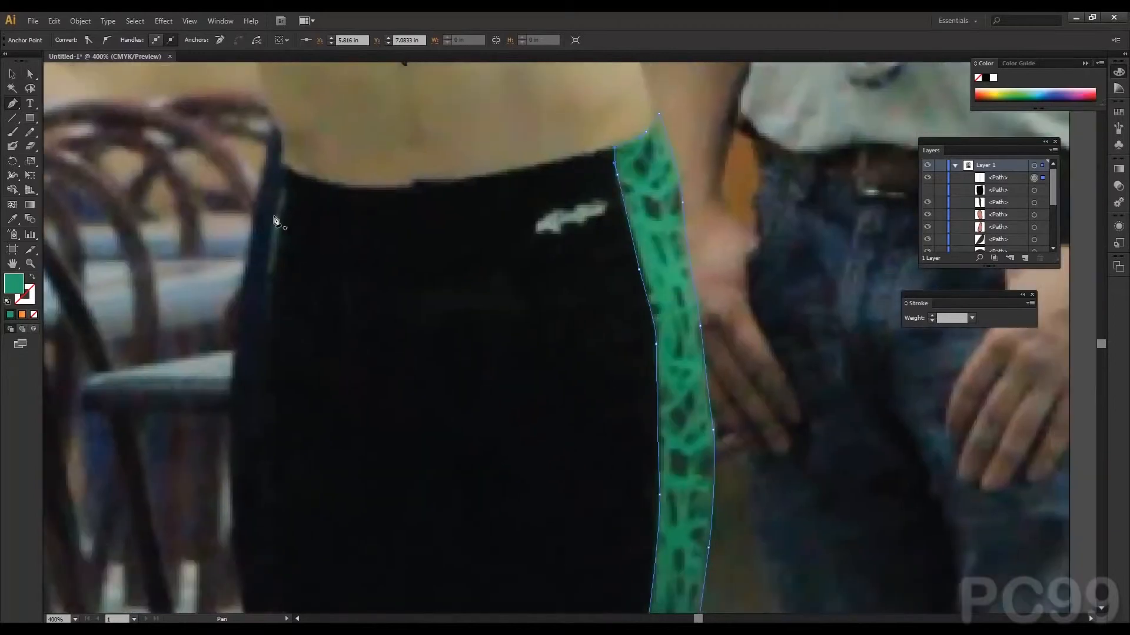
Step: Set the opacity of the closed green stripe shape to 100%
{"action": "left_click", "coordinate": [11, 75]}
{"action": "key", "text": "space"}
{"action": "left_click_drag", "start_coordinate": [417, 263], "coordinate": [253, 302]}
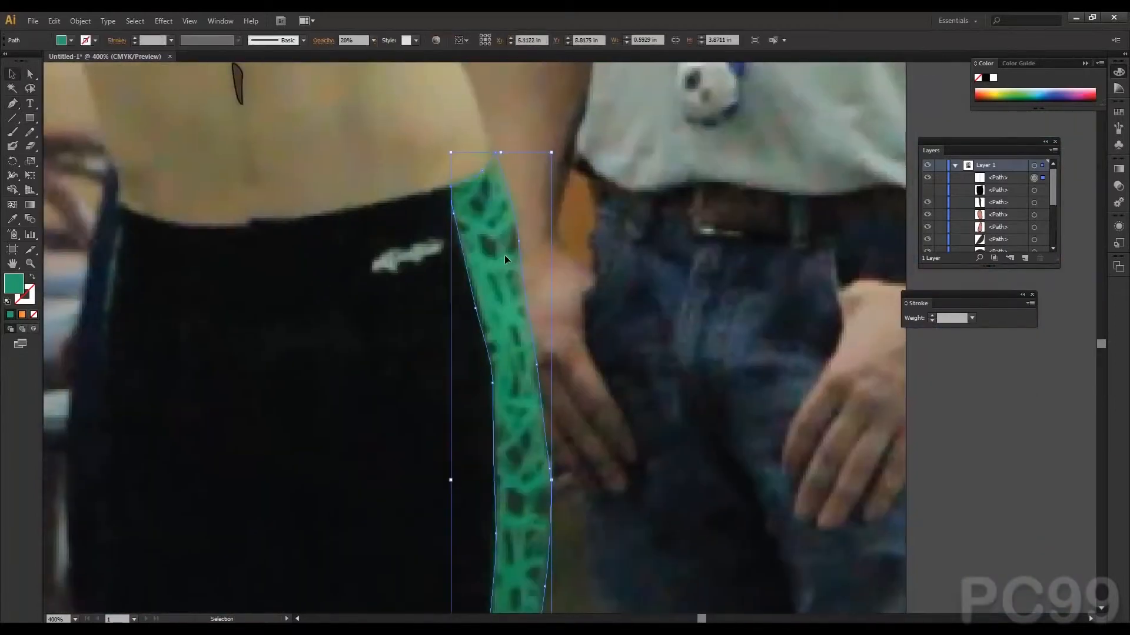
{"action": "left_click", "coordinate": [373, 40]}
{"action": "left_click", "coordinate": [386, 189]}
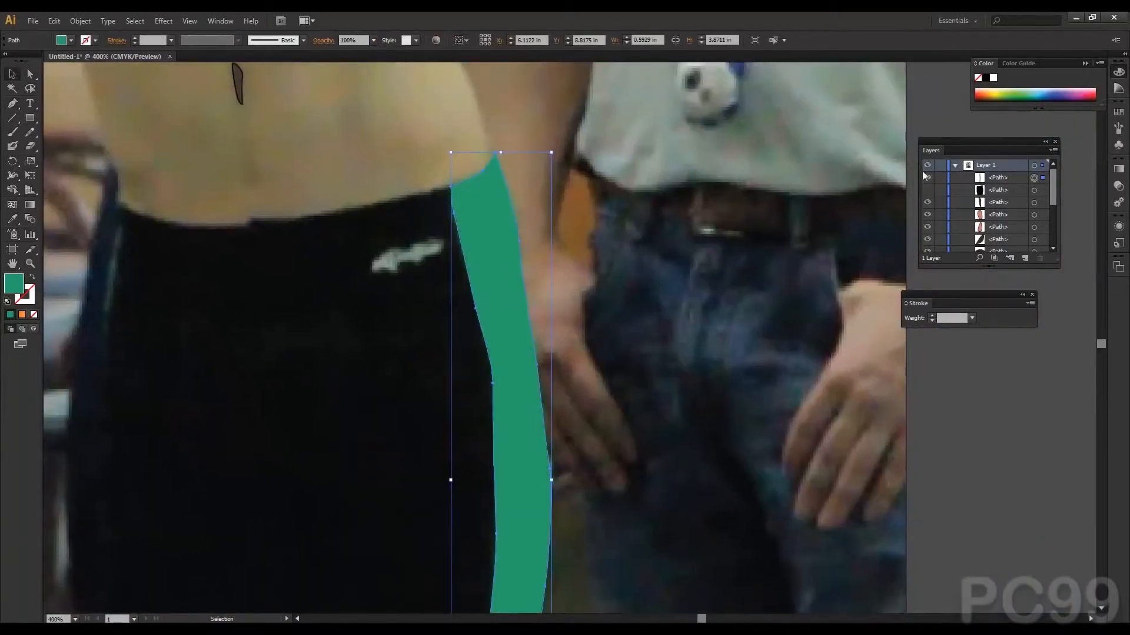
Step: Show the hidden black shorts shape again and reshape the green stripe's top edge to cover the black showing at the waistband
{"action": "left_click", "coordinate": [927, 190]}
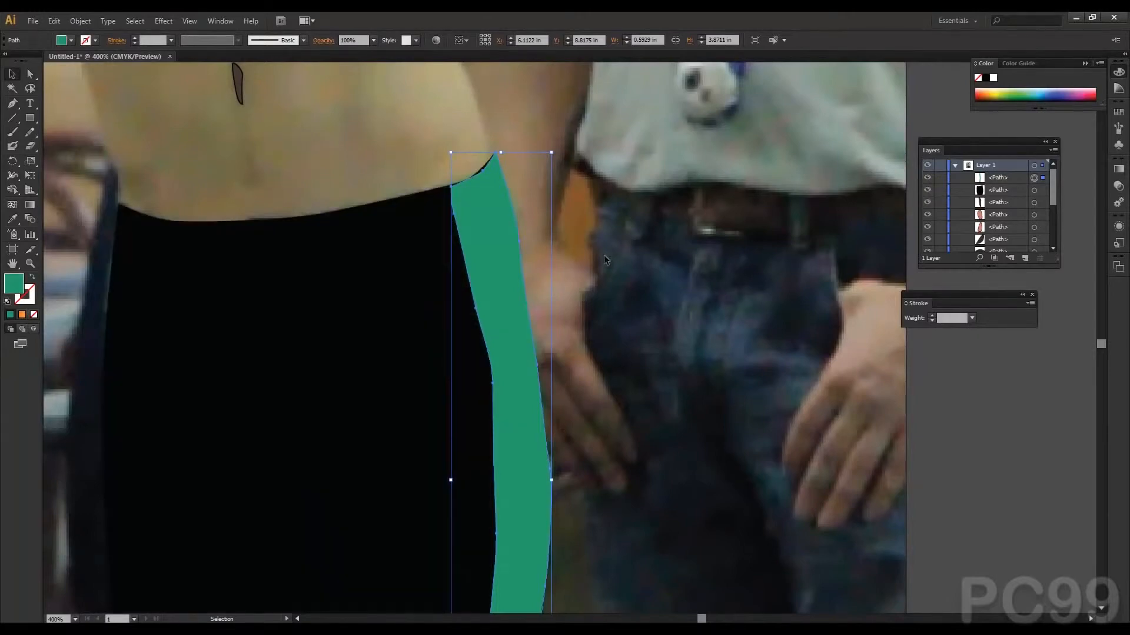
{"action": "key", "text": "a"}
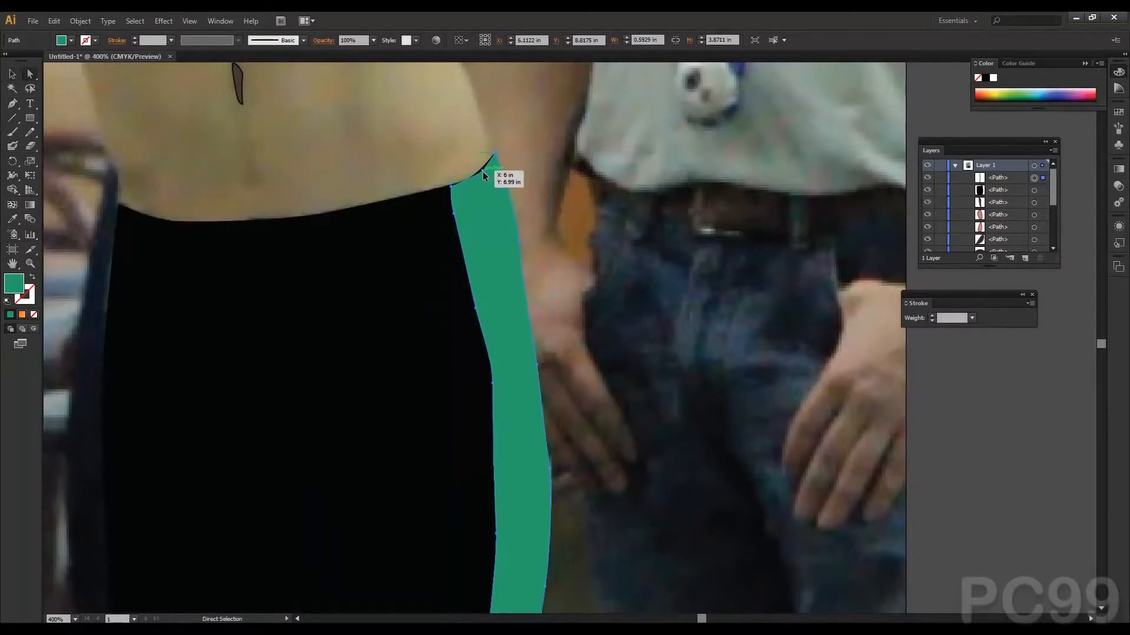
{"action": "left_click", "coordinate": [484, 173]}
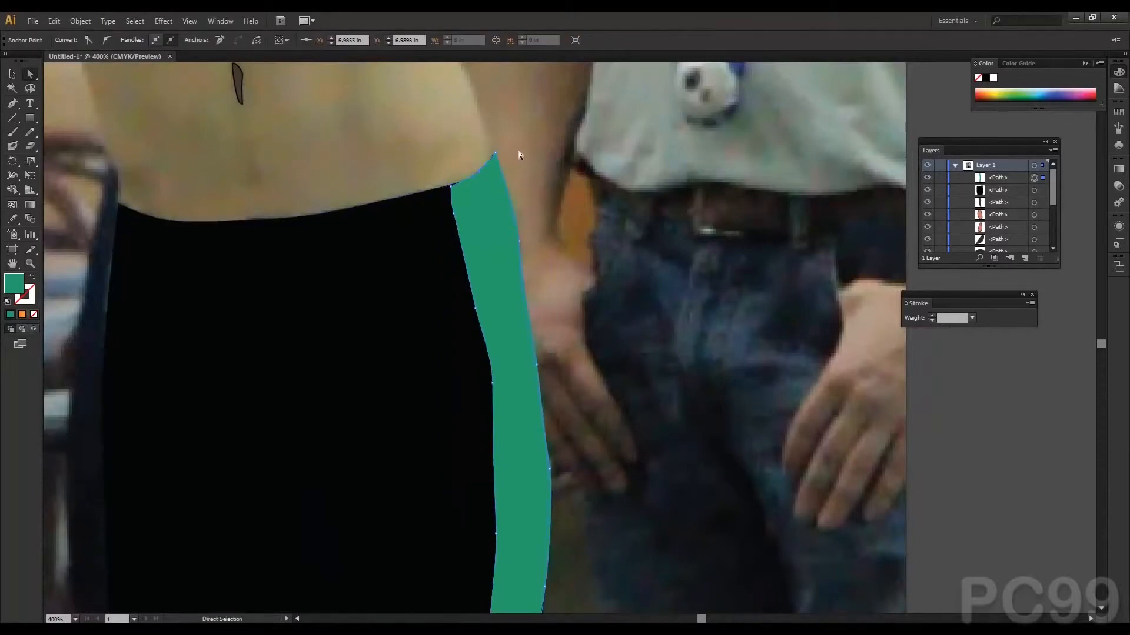
Step: Move the green stripe's two bottom corner anchors down onto the hem of the black shorts
{"action": "left_click_drag", "start_coordinate": [391, 140], "coordinate": [534, 298]}
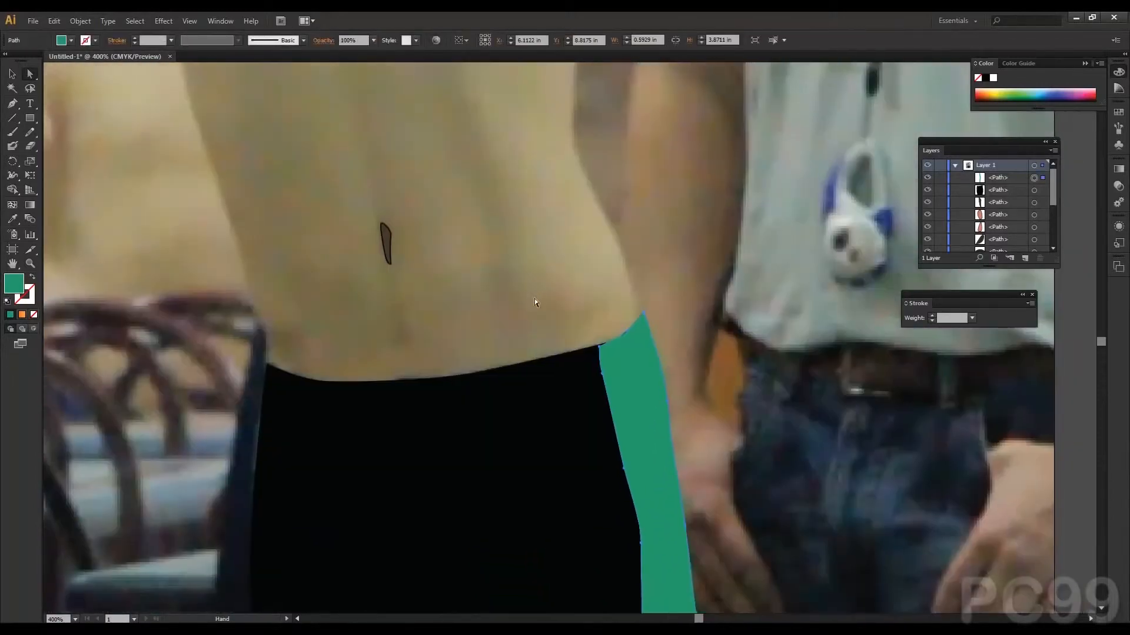
{"action": "key", "text": "ctrl+0"}
{"action": "left_click", "coordinate": [316, 282]}
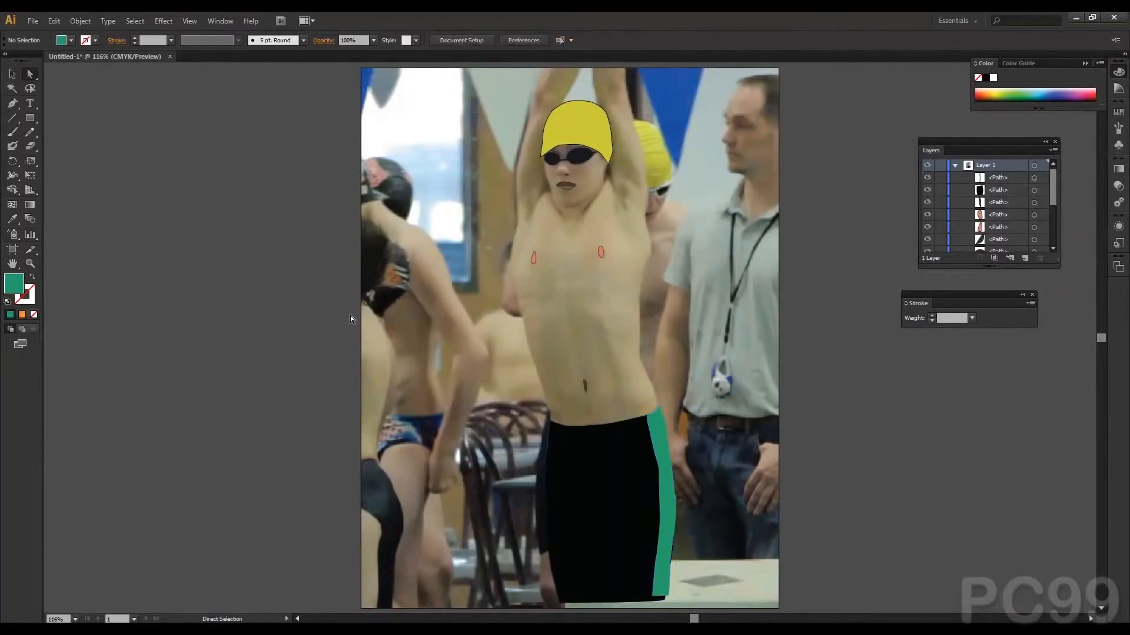
{"action": "left_click", "coordinate": [664, 506]}
{"action": "key", "text": "ctrl+plus"}
{"action": "left_click_drag", "start_coordinate": [697, 407], "coordinate": [556, 287]}
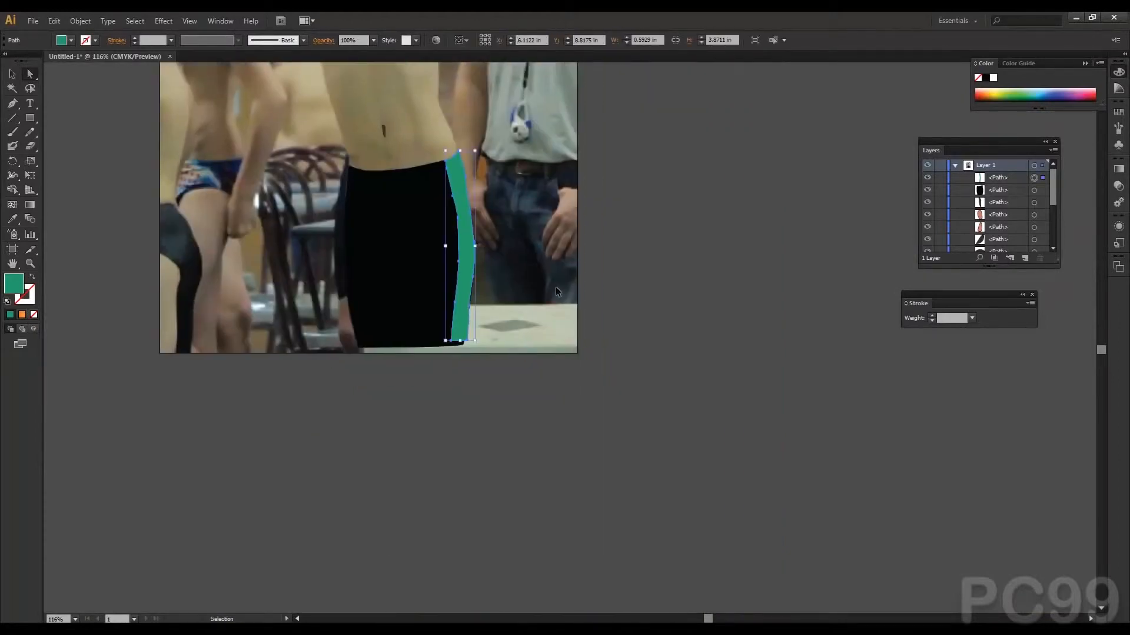
{"action": "key", "text": "ctrl+plus"}
{"action": "key", "text": "ctrl+plus"}
{"action": "key", "text": "ctrl+plus"}
{"action": "key", "text": "ctrl+plus"}
{"action": "left_click_drag", "start_coordinate": [383, 245], "coordinate": [680, 306]}
{"action": "left_click_drag", "start_coordinate": [333, 407], "coordinate": [313, 431]}
{"action": "key", "text": "ctrl+z"}
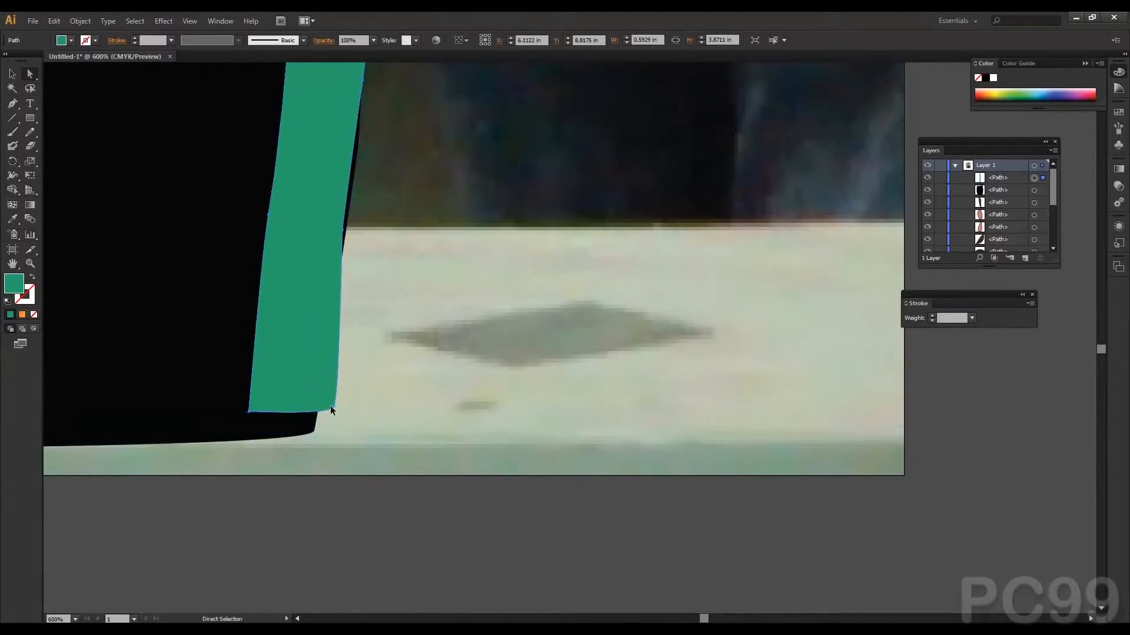
{"action": "left_click", "coordinate": [334, 407]}
{"action": "left_click_drag", "start_coordinate": [333, 406], "coordinate": [316, 436]}
{"action": "left_click_drag", "start_coordinate": [249, 412], "coordinate": [236, 445]}
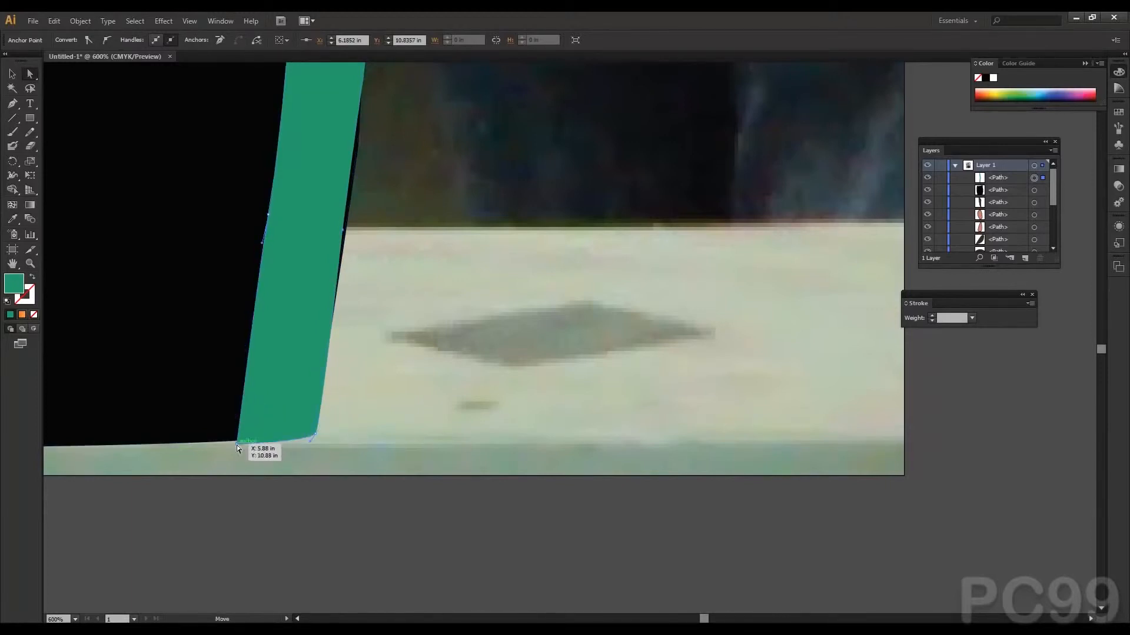
{"action": "left_click", "coordinate": [220, 20]}
{"action": "left_click", "coordinate": [108, 20]}
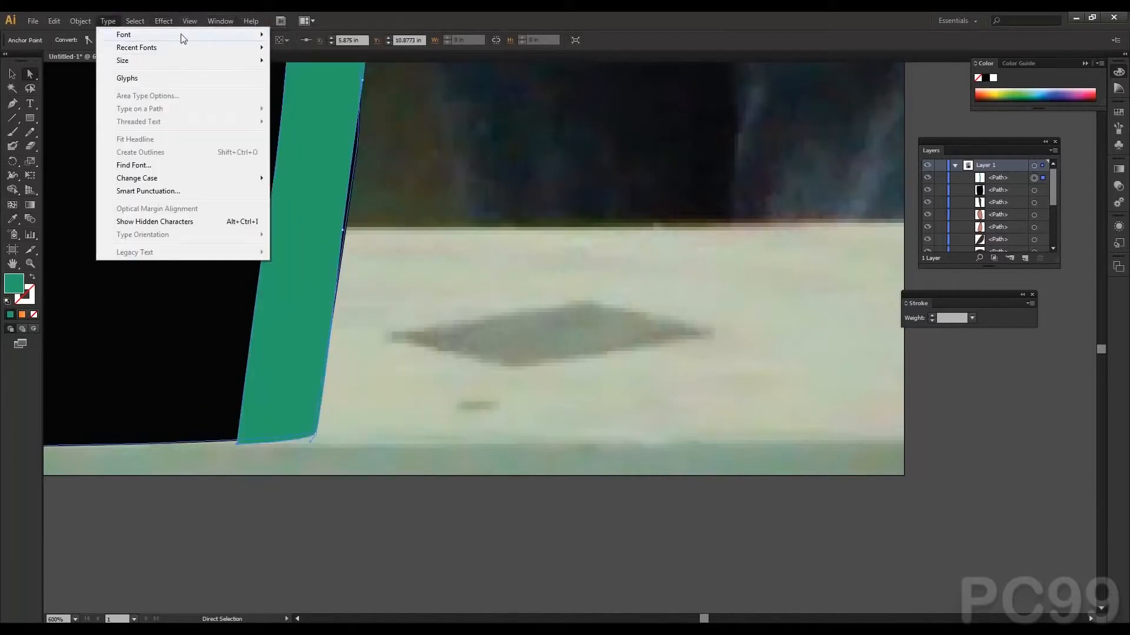
{"action": "mouse_move", "coordinate": [189, 21]}
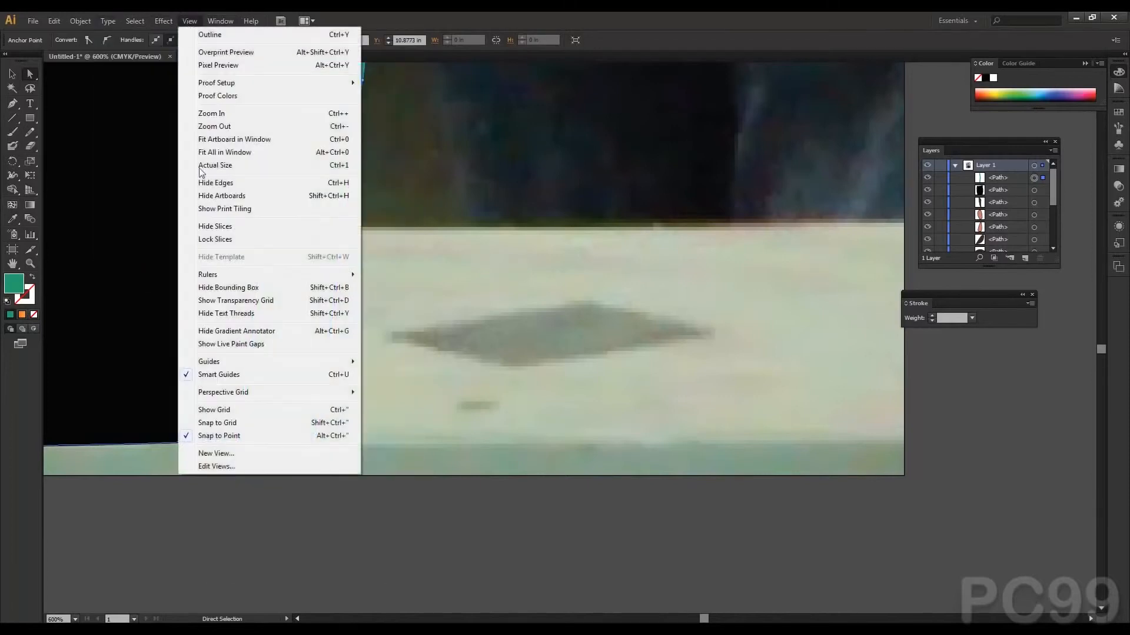
{"action": "left_click", "coordinate": [164, 508]}
Step: Move the green stripe's lower outer-edge anchor outward to cover the black sliver of the shorts
{"action": "left_click_drag", "start_coordinate": [308, 191], "coordinate": [350, 355]}
{"action": "left_click", "coordinate": [352, 355]}
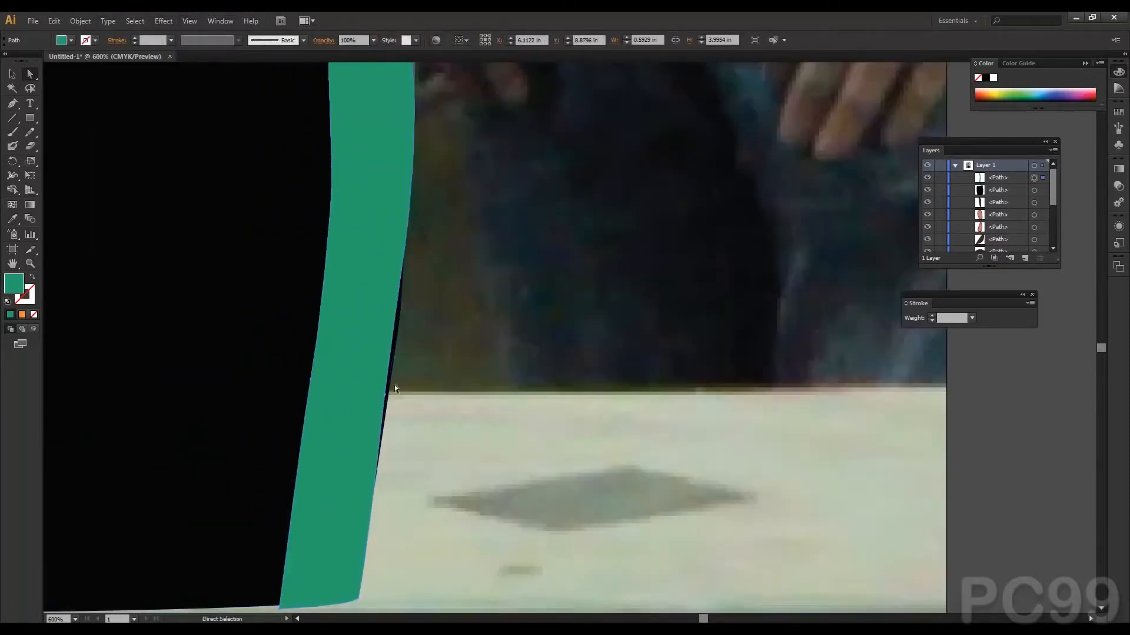
{"action": "left_click_drag", "start_coordinate": [387, 394], "coordinate": [393, 396]}
{"action": "left_click_drag", "start_coordinate": [374, 257], "coordinate": [433, 434]}
{"action": "left_click_drag", "start_coordinate": [435, 317], "coordinate": [492, 514]}
{"action": "left_click_drag", "start_coordinate": [410, 141], "coordinate": [431, 392]}
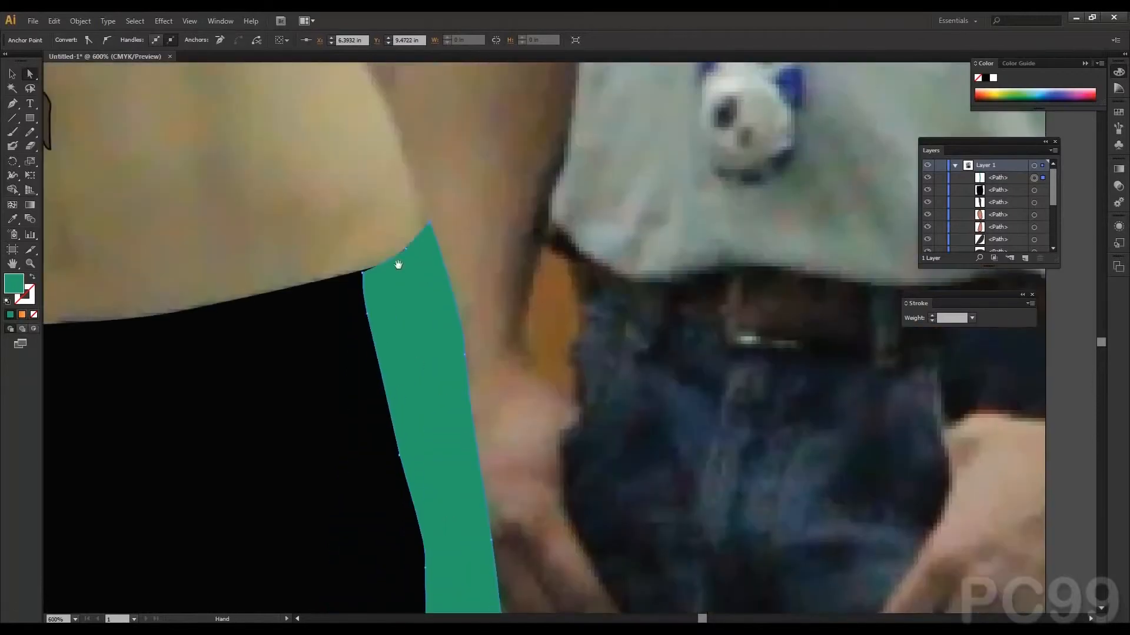
Step: Refine the green stripe's waistband anchor and nudge its inner bottom corner onto the shorts' hem
{"action": "left_click_drag", "start_coordinate": [389, 276], "coordinate": [442, 295]}
{"action": "left_click", "coordinate": [447, 297]}
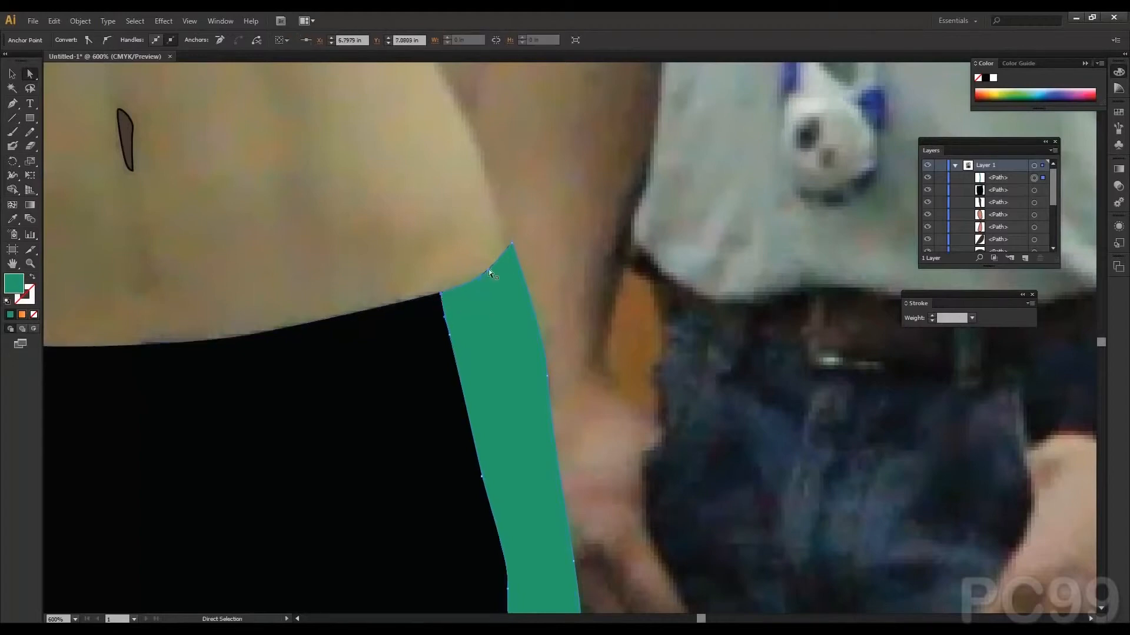
{"action": "left_click_drag", "start_coordinate": [351, 290], "coordinate": [532, 20]}
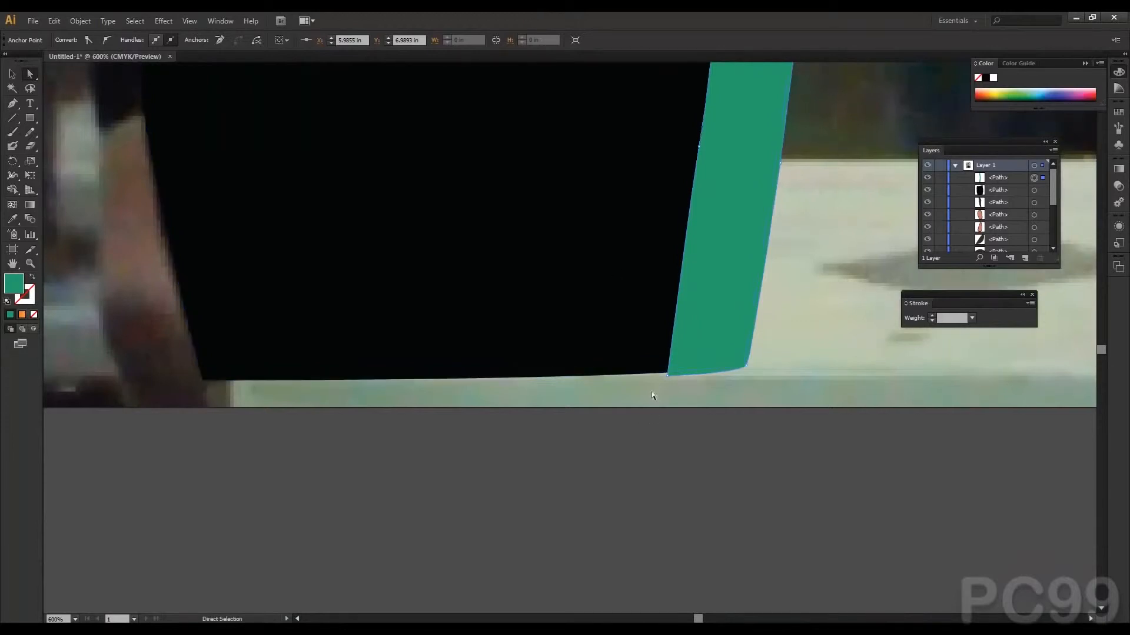
{"action": "left_click_drag", "start_coordinate": [667, 376], "coordinate": [664, 373]}
{"action": "left_click", "coordinate": [281, 326]}
{"action": "left_click_drag", "start_coordinate": [101, 227], "coordinate": [348, 609]}
{"action": "key", "text": "ctrl+0"}
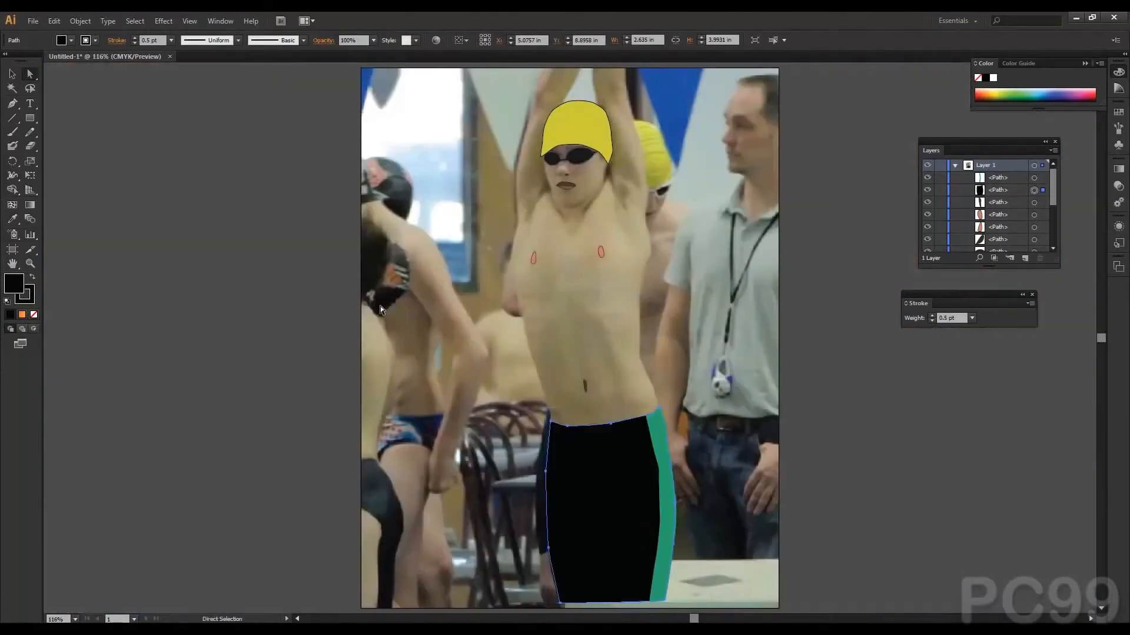
Step: Hide all the traced paths in the layer so only the original photo remains shown
{"action": "left_click_drag", "start_coordinate": [458, 146], "coordinate": [400, 215]}
{"action": "key", "text": "ctrl+equal"}
{"action": "key", "text": "ctrl+equal"}
{"action": "left_click_drag", "start_coordinate": [381, 270], "coordinate": [379, 244]}
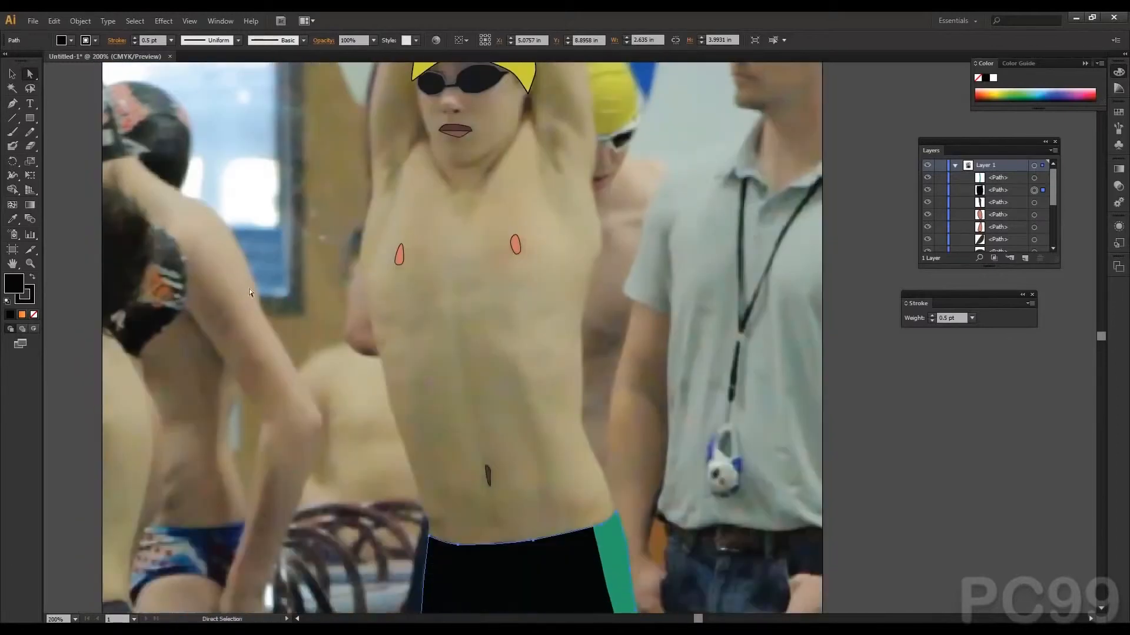
{"action": "scroll", "coordinate": [928, 209], "scroll_direction": "down", "scroll_amount": 3}
{"action": "left_click", "coordinate": [928, 172]}
{"action": "left_click", "coordinate": [928, 209]}
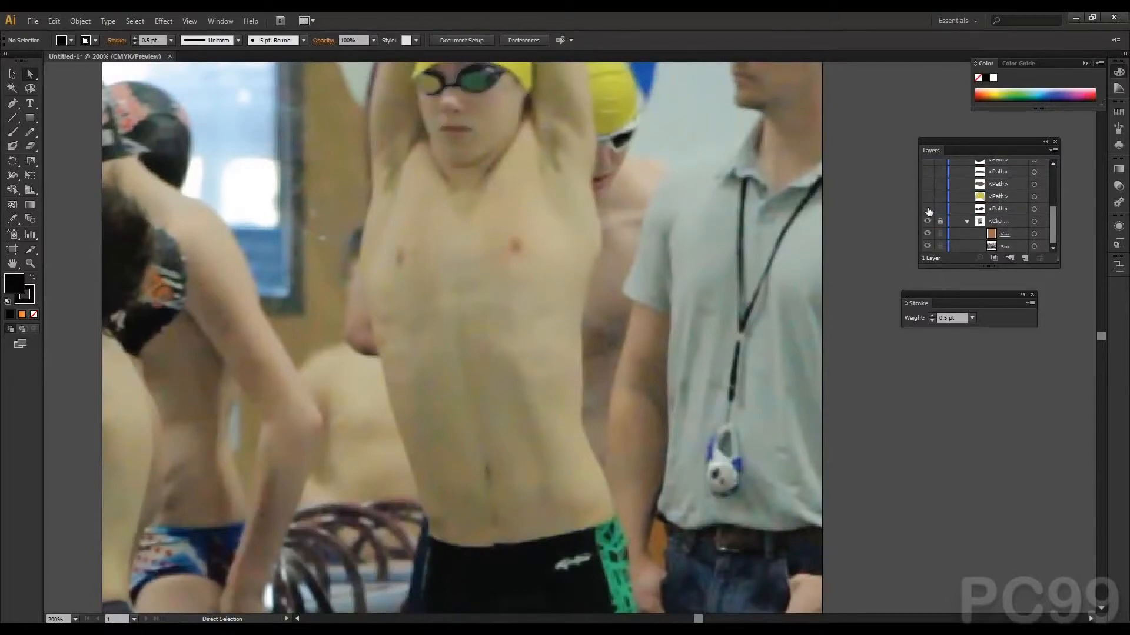
Step: Sample a skin tone from the swimmer in the photo with the Eyedropper as the fill colour
{"action": "left_click_drag", "start_coordinate": [393, 251], "coordinate": [419, 198]}
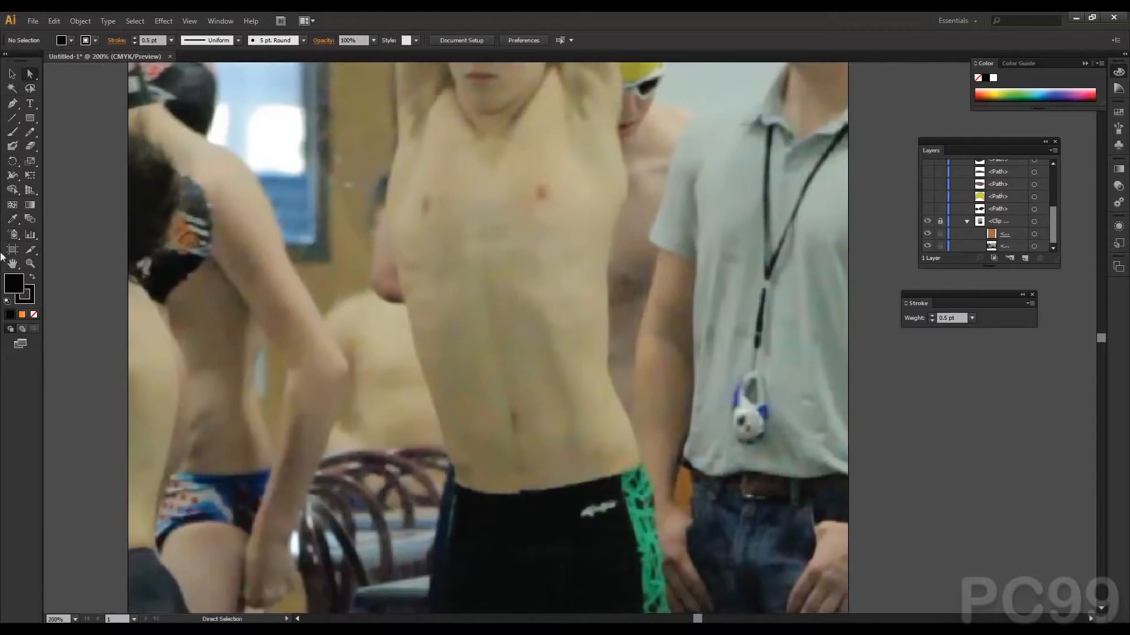
{"action": "left_click", "coordinate": [12, 219]}
{"action": "left_click", "coordinate": [471, 302]}
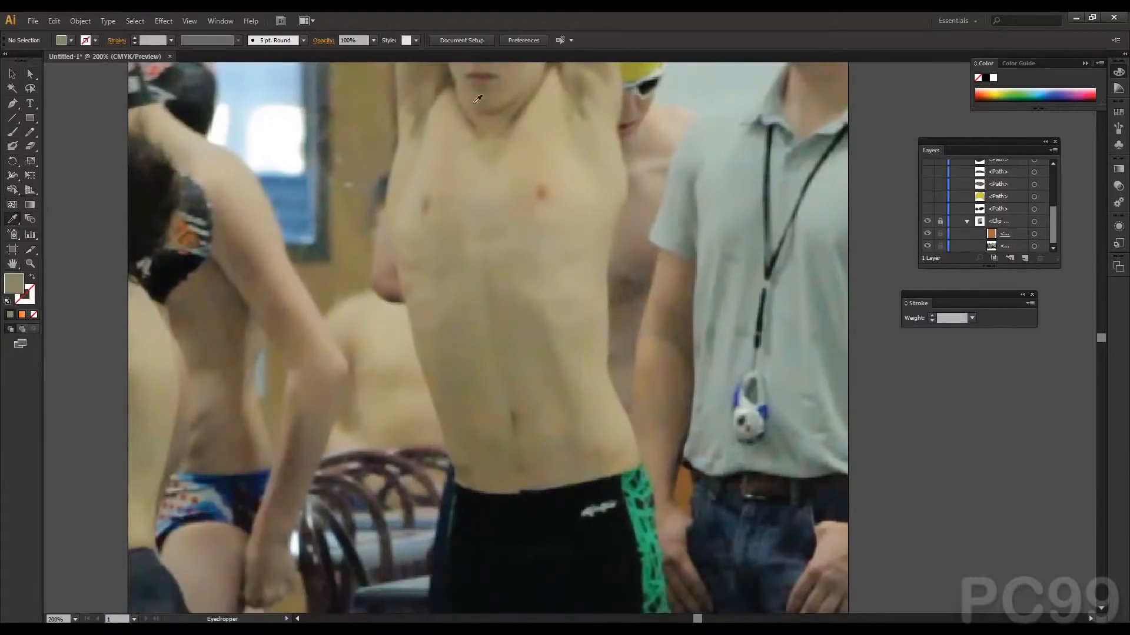
{"action": "left_click_drag", "start_coordinate": [491, 82], "coordinate": [512, 382]}
{"action": "left_click", "coordinate": [499, 312]}
{"action": "left_click", "coordinate": [504, 346]}
{"action": "left_click", "coordinate": [500, 348]}
Step: Start the skin shape with the Pen tool, tracing the waistline from the green stripe's tip across to the opposite hip
{"action": "left_click", "coordinate": [10, 105]}
{"action": "left_click_drag", "start_coordinate": [533, 501], "coordinate": [560, 277]}
{"action": "left_click_drag", "start_coordinate": [563, 464], "coordinate": [532, 282]}
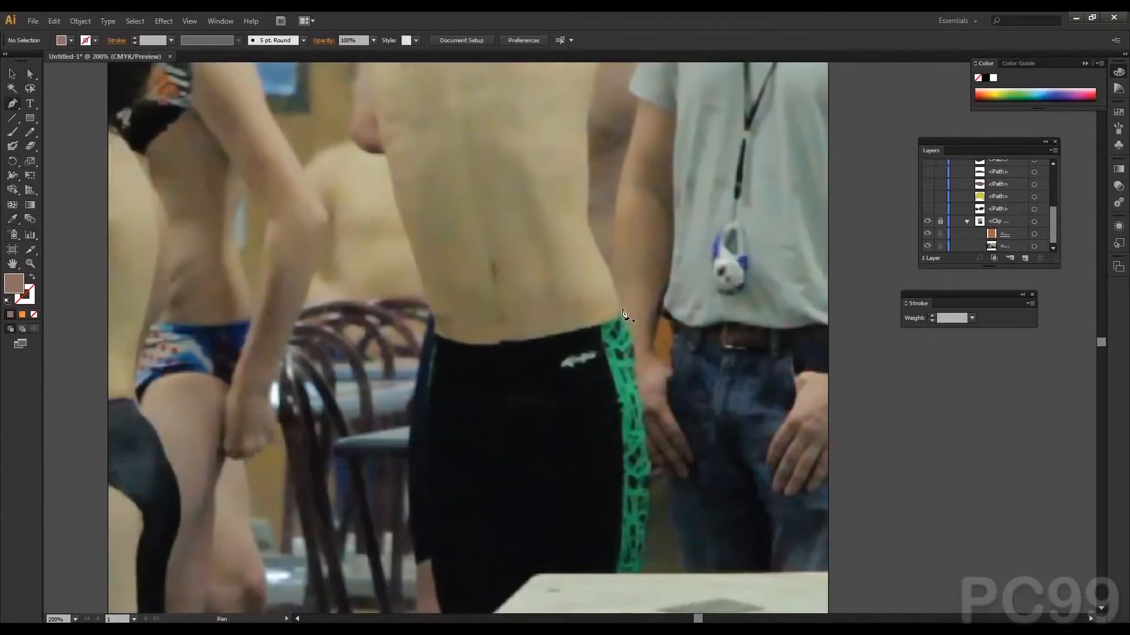
{"action": "key", "text": "ctrl+plus"}
{"action": "key", "text": "ctrl+plus"}
{"action": "left_click_drag", "start_coordinate": [606, 313], "coordinate": [600, 347]}
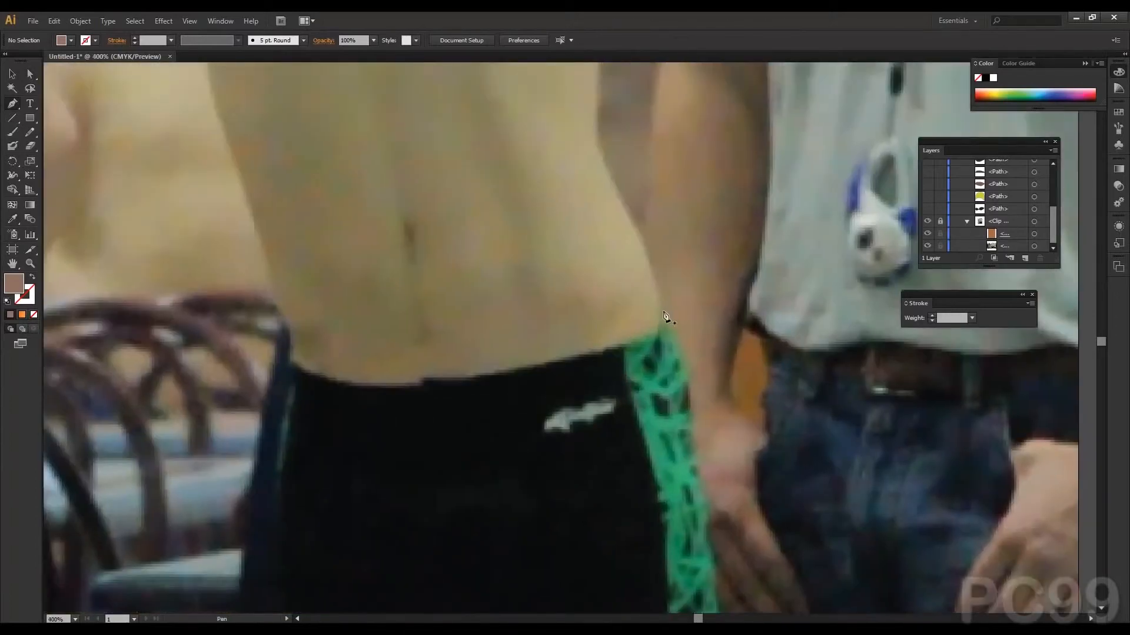
{"action": "left_click_drag", "start_coordinate": [663, 316], "coordinate": [651, 337]}
{"action": "left_click_drag", "start_coordinate": [429, 381], "coordinate": [397, 384]}
{"action": "key", "text": "ctrl+z"}
{"action": "left_click_drag", "start_coordinate": [511, 373], "coordinate": [469, 380]}
{"action": "left_click_drag", "start_coordinate": [307, 389], "coordinate": [294, 381]}
{"action": "left_click_drag", "start_coordinate": [290, 358], "coordinate": [289, 342]}
{"action": "left_click_drag", "start_coordinate": [284, 277], "coordinate": [286, 320]}
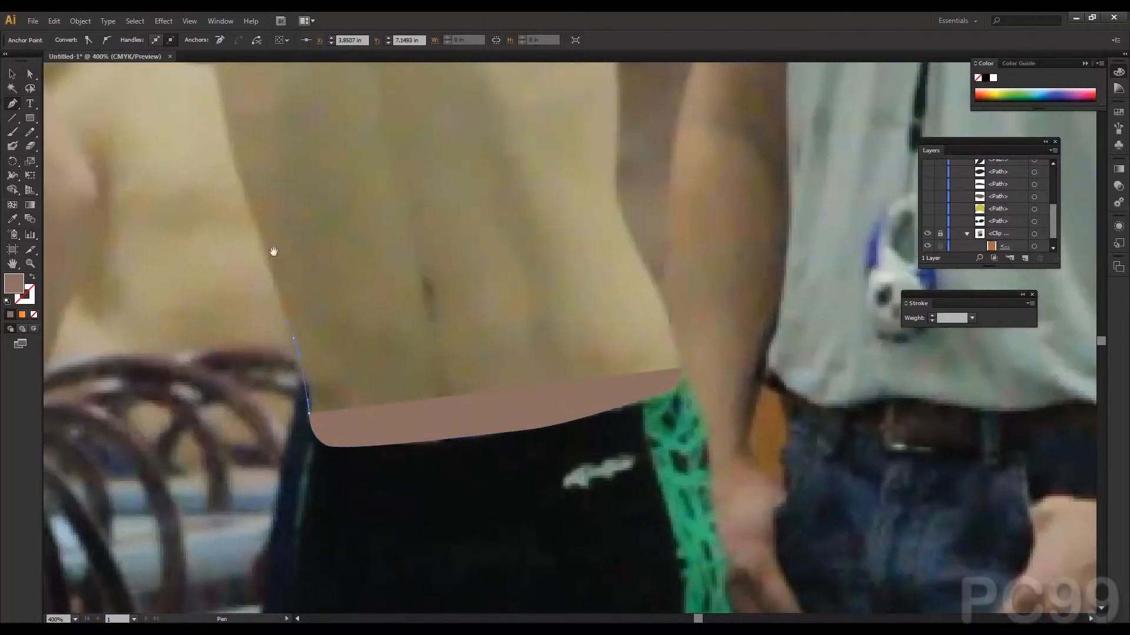
Step: Continue the skin path from the hip up the left side of the torso to the armpit
{"action": "left_click_drag", "start_coordinate": [244, 199], "coordinate": [343, 438]}
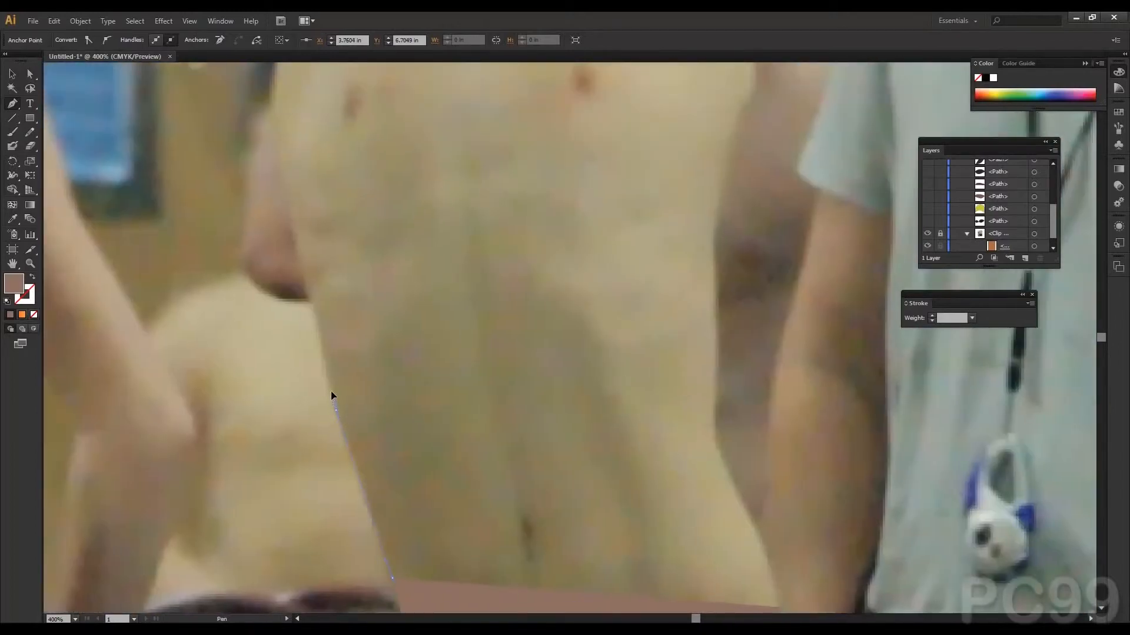
{"action": "left_click_drag", "start_coordinate": [328, 383], "coordinate": [328, 383]}
{"action": "left_click_drag", "start_coordinate": [308, 293], "coordinate": [358, 449]}
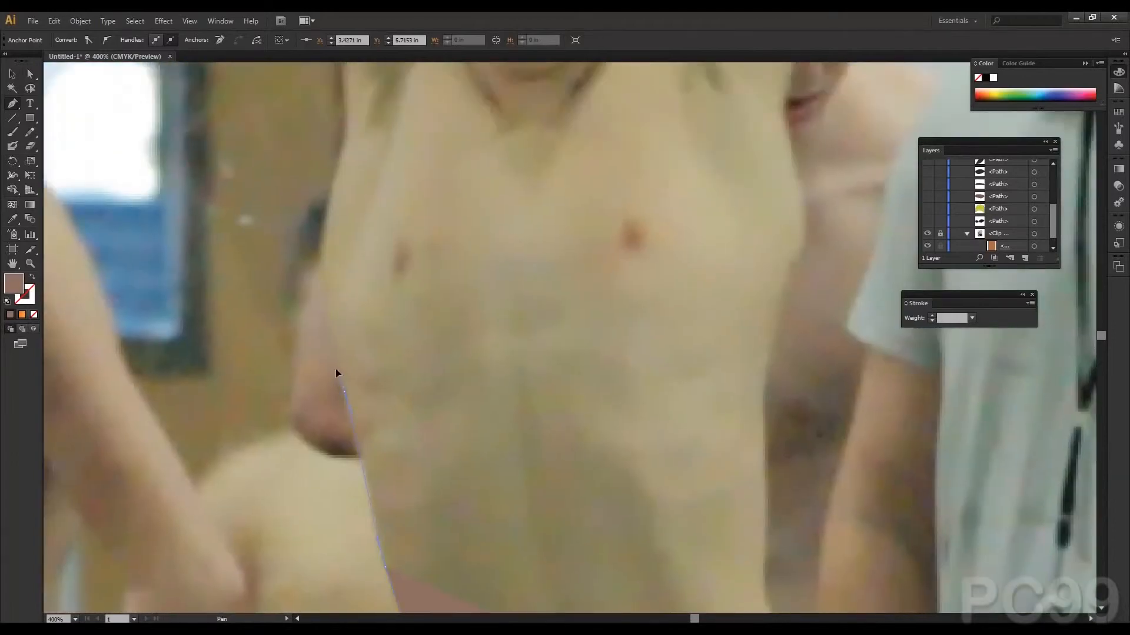
{"action": "left_click_drag", "start_coordinate": [333, 328], "coordinate": [365, 453]}
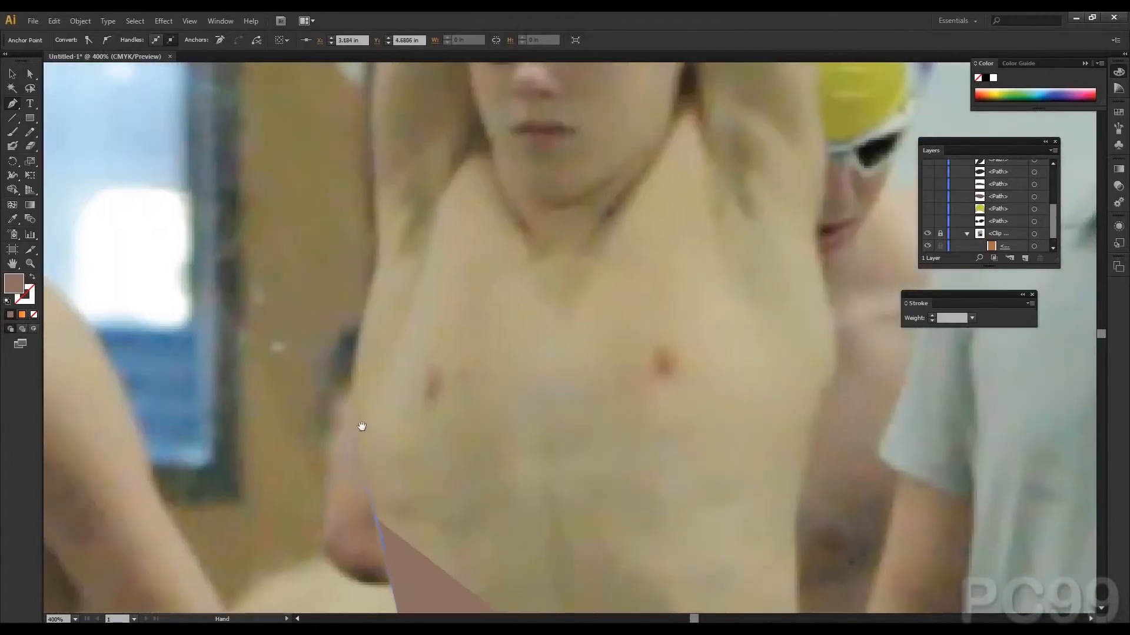
{"action": "left_click", "coordinate": [355, 350]}
{"action": "left_click_drag", "start_coordinate": [355, 351], "coordinate": [362, 483]}
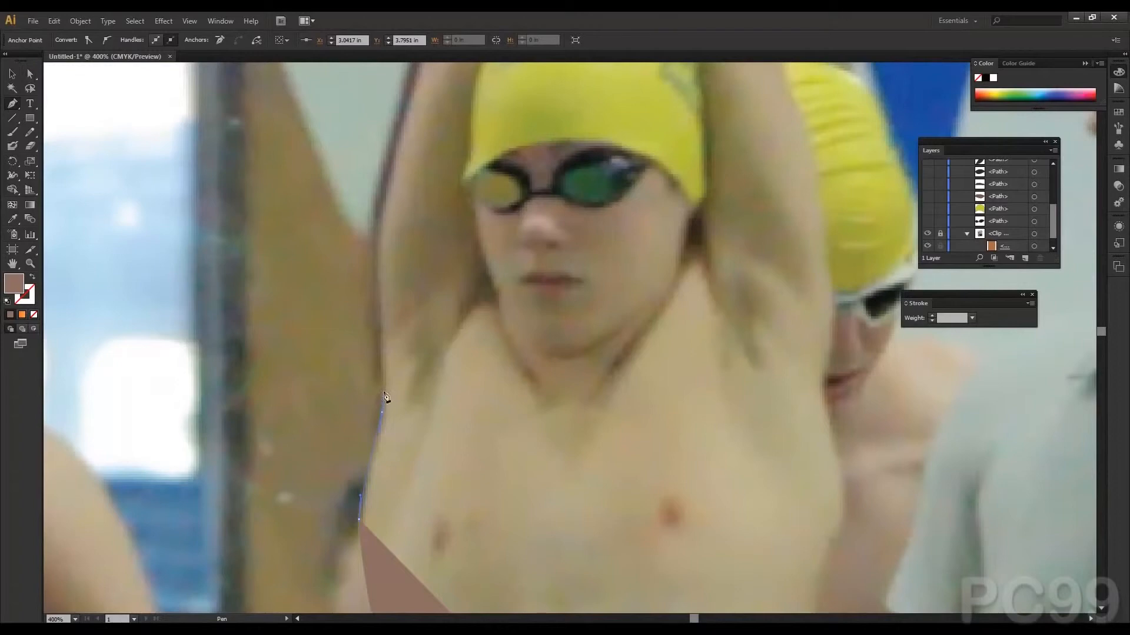
{"action": "left_click_drag", "start_coordinate": [384, 393], "coordinate": [408, 538]}
Step: Trace the outer edge of the raised left-hand arm and carry the skin path across its top just above the artboard
{"action": "left_click_drag", "start_coordinate": [402, 430], "coordinate": [415, 530]}
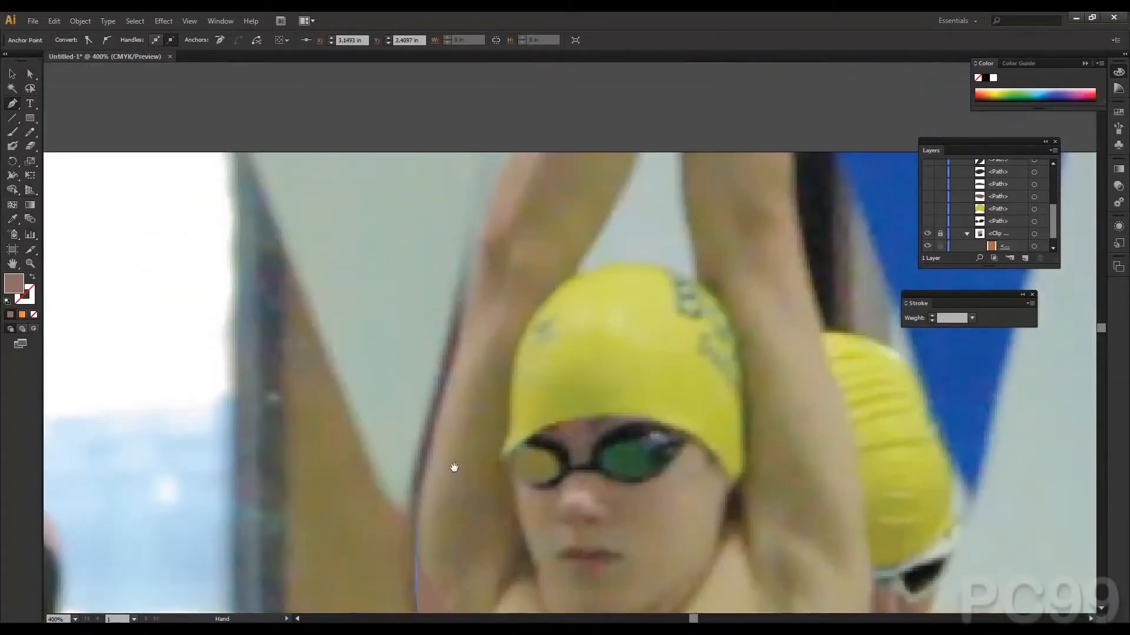
{"action": "left_click", "coordinate": [460, 321]}
{"action": "left_click_drag", "start_coordinate": [470, 233], "coordinate": [538, 246]}
{"action": "left_click", "coordinate": [537, 246]}
{"action": "left_click", "coordinate": [620, 246]}
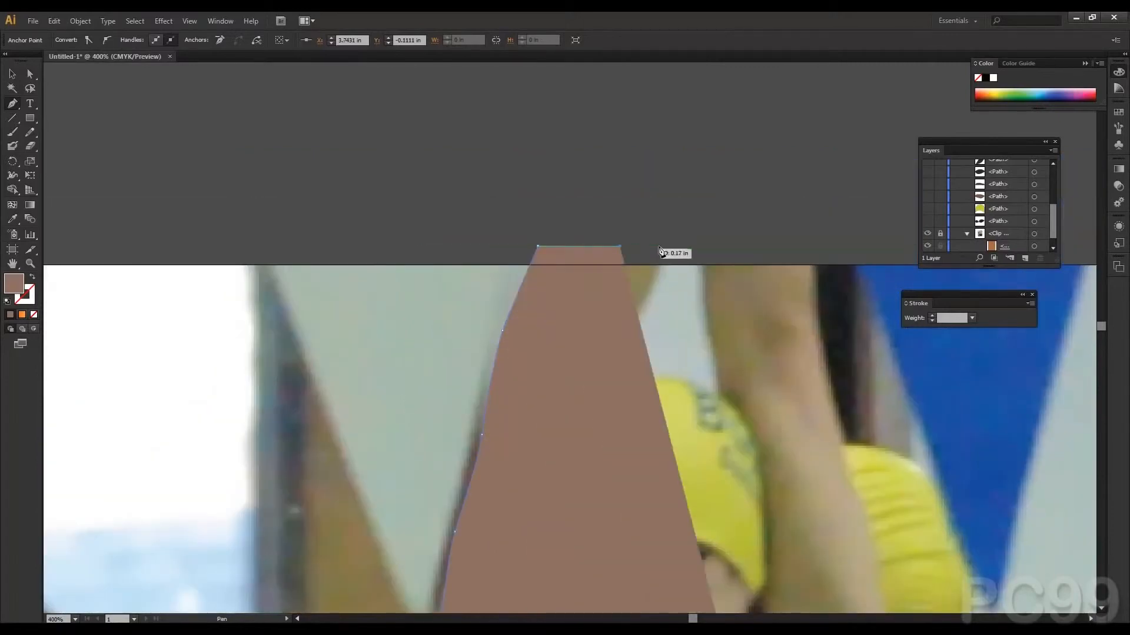
{"action": "left_click", "coordinate": [665, 244]}
Step: Lower the opacity of the unfinished skin shape to 20% to reveal the photo beneath
{"action": "left_click", "coordinate": [11, 75]}
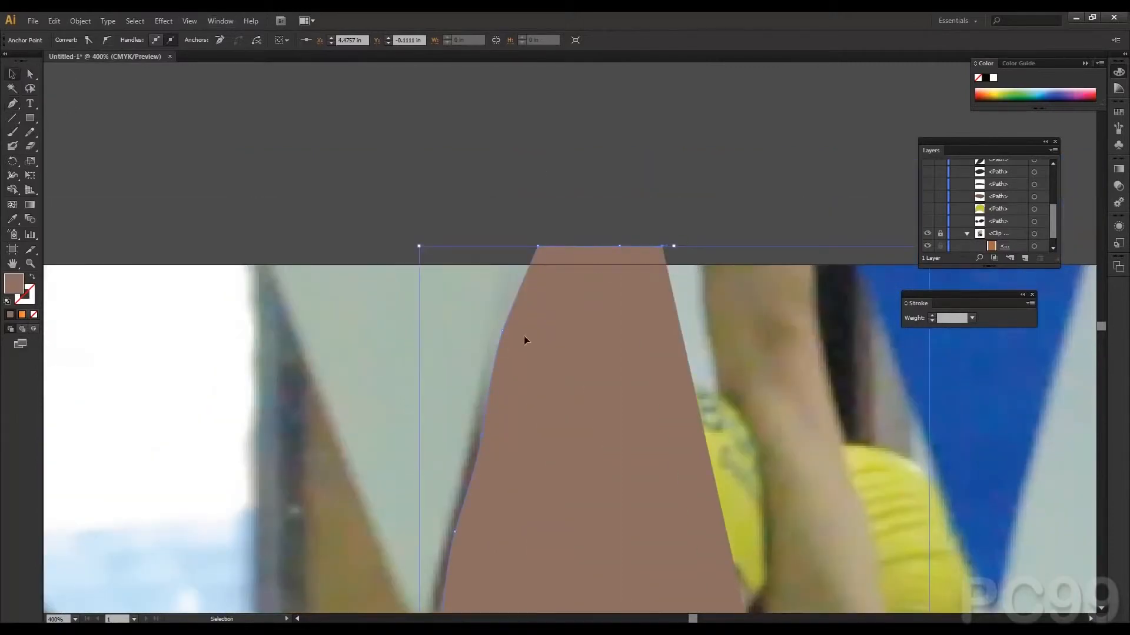
{"action": "left_click", "coordinate": [373, 40]}
{"action": "left_click", "coordinate": [380, 87]}
{"action": "key", "text": "2"}
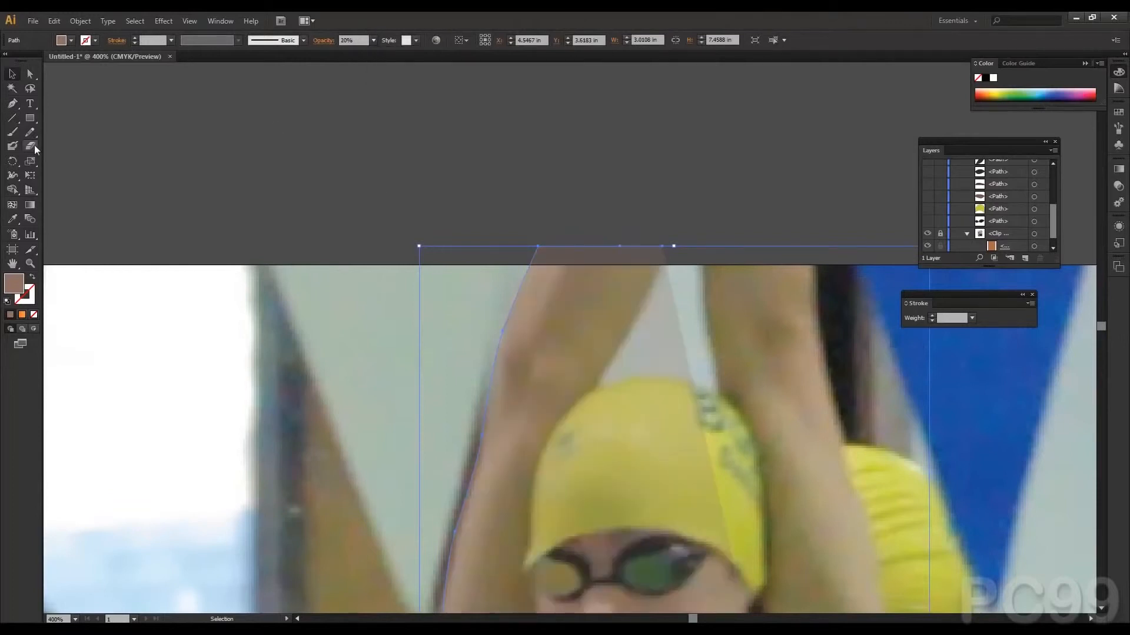
Step: Resume the skin path with the Pen tool, tracing the left-hand arm's inner edge and continuing down past the cap and cheek
{"action": "left_click", "coordinate": [13, 105]}
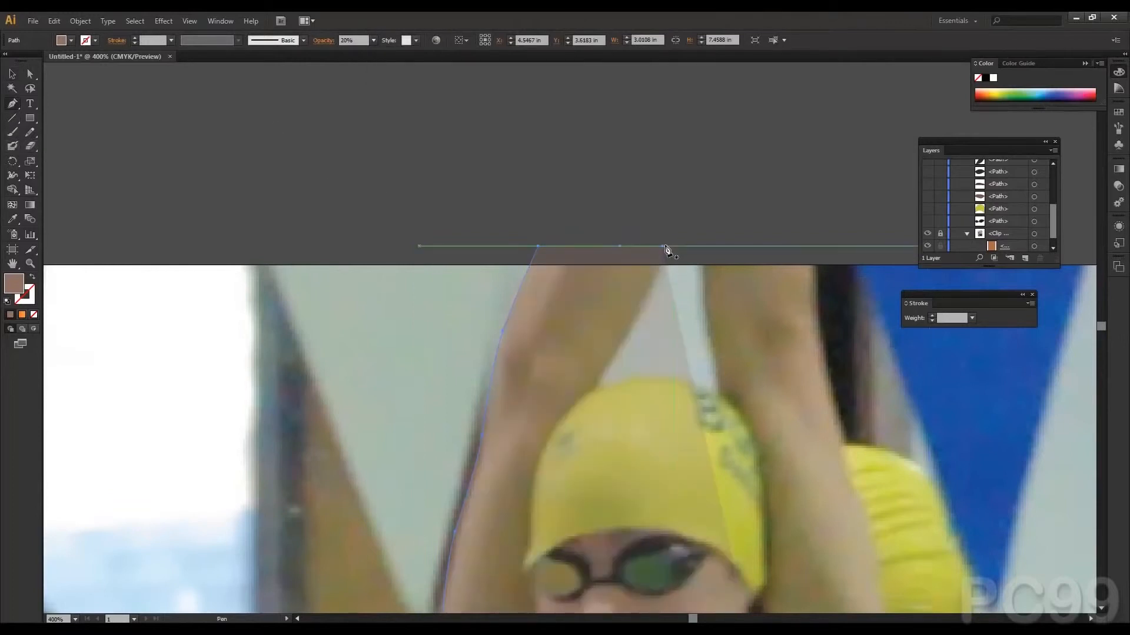
{"action": "left_click", "coordinate": [664, 246]}
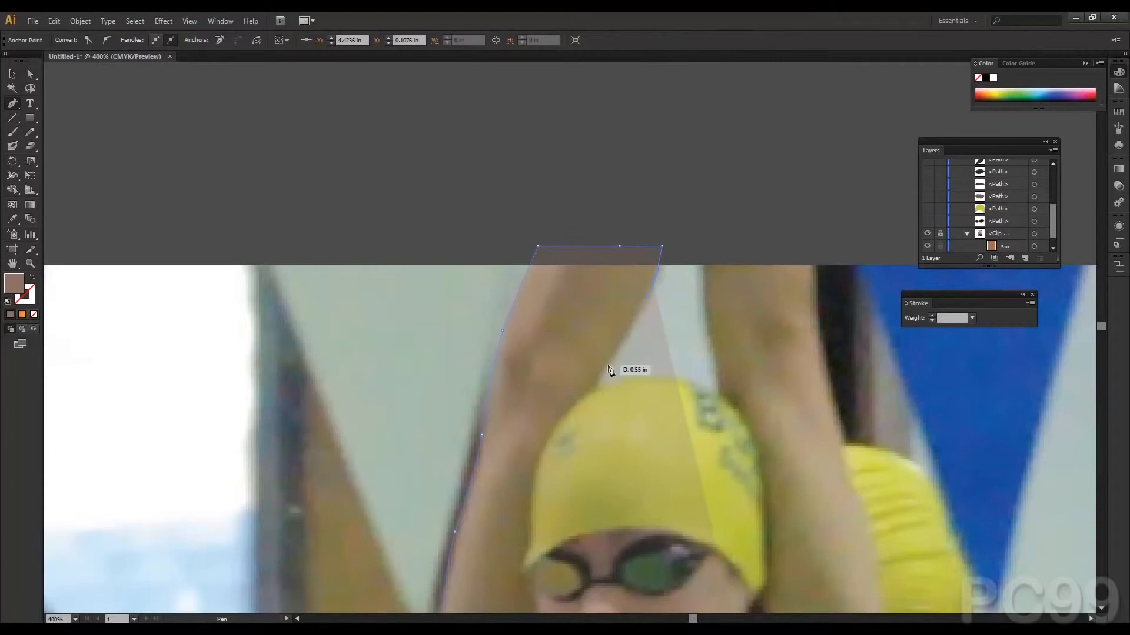
{"action": "left_click_drag", "start_coordinate": [594, 435], "coordinate": [528, 388]}
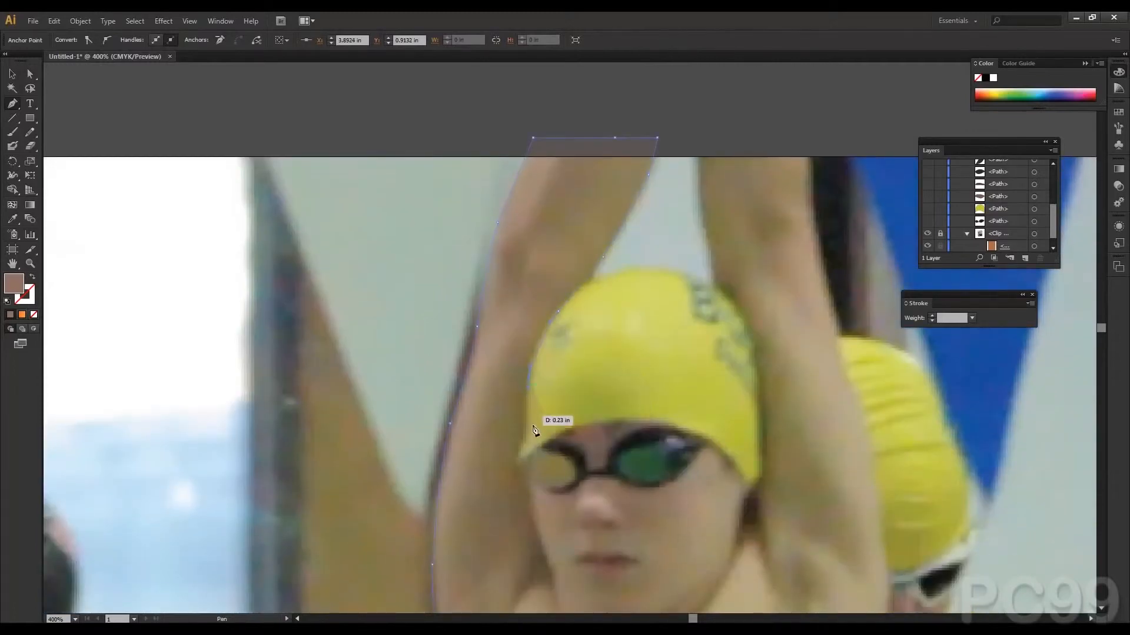
{"action": "left_click_drag", "start_coordinate": [529, 440], "coordinate": [521, 394]}
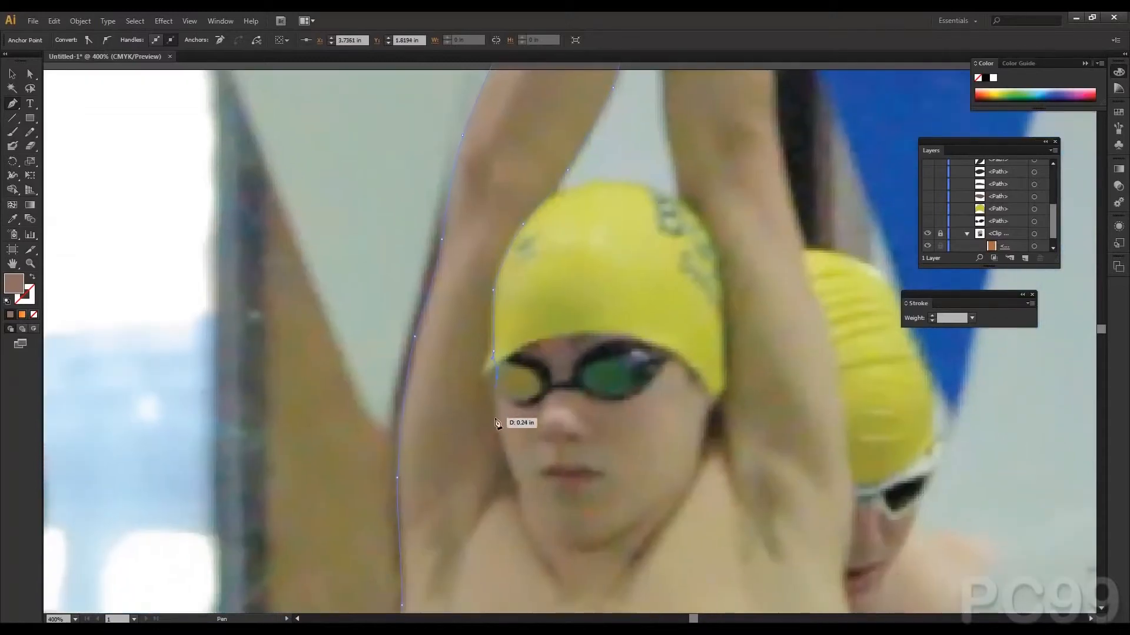
{"action": "left_click_drag", "start_coordinate": [514, 494], "coordinate": [515, 489]}
{"action": "left_click_drag", "start_coordinate": [502, 437], "coordinate": [445, 303]}
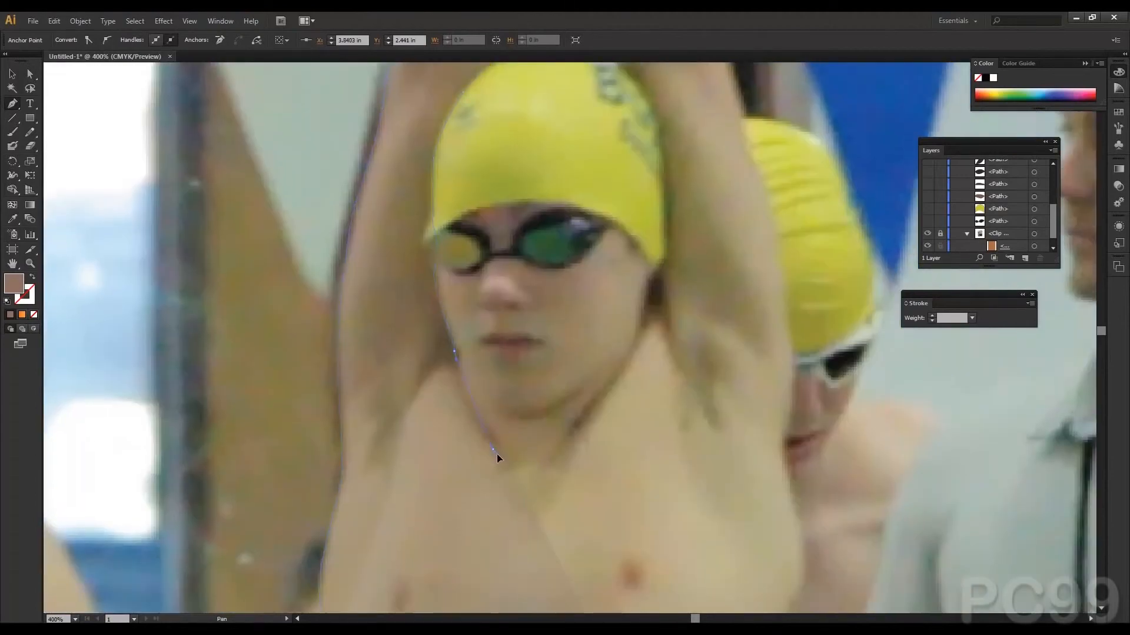
Step: Carry the skin path around the chin and neck, and up the opposite side of the jaw to the cap's edge
{"action": "left_click", "coordinate": [496, 453]}
{"action": "key", "text": "space"}
{"action": "left_click_drag", "start_coordinate": [524, 469], "coordinate": [559, 447]}
{"action": "left_click", "coordinate": [603, 386]}
{"action": "key", "text": "space"}
{"action": "left_click_drag", "start_coordinate": [677, 316], "coordinate": [644, 406]}
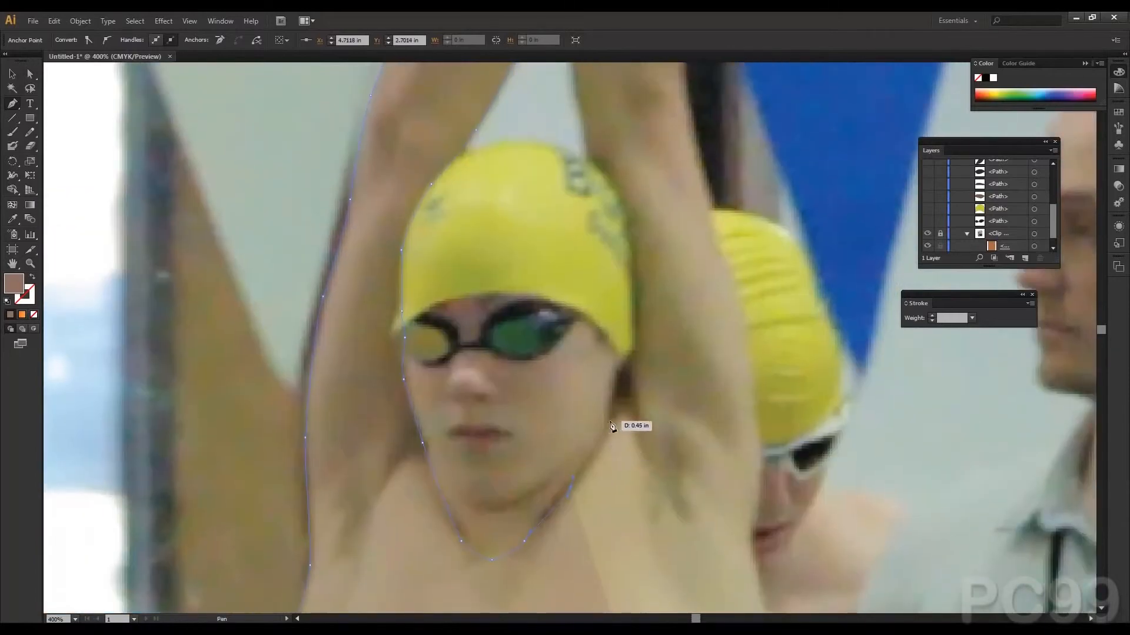
{"action": "left_click_drag", "start_coordinate": [621, 369], "coordinate": [639, 334]}
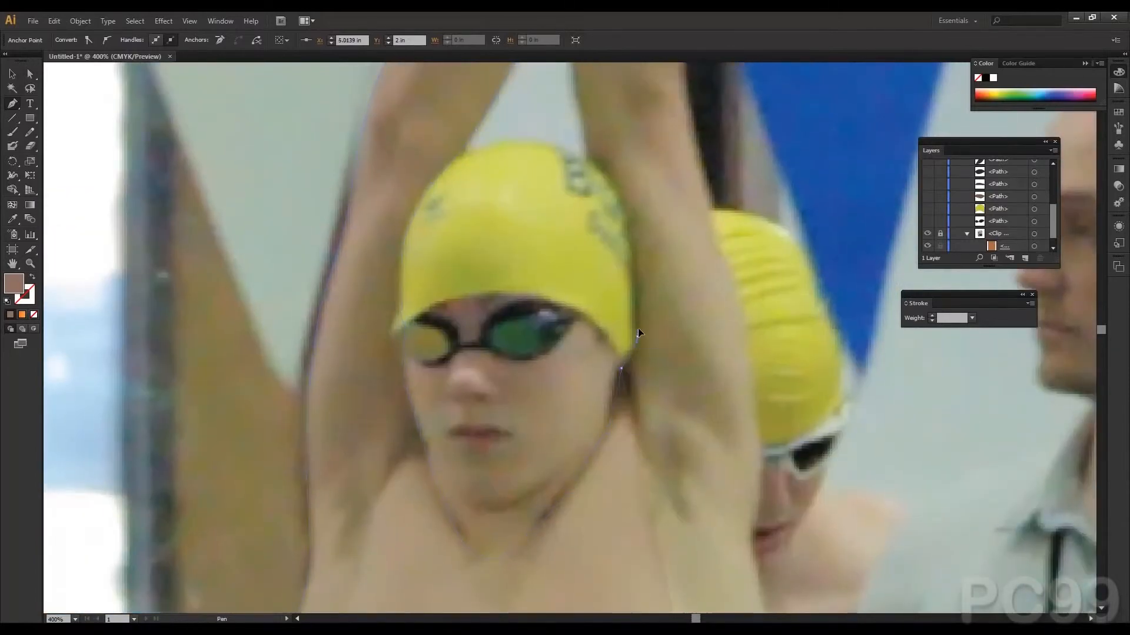
Step: Continue the skin path beside the cap and up the right-hand arm's inner edge to just above the artboard
{"action": "key", "text": "space"}
{"action": "left_click_drag", "start_coordinate": [629, 257], "coordinate": [648, 364]}
{"action": "key", "text": "ctrl+z"}
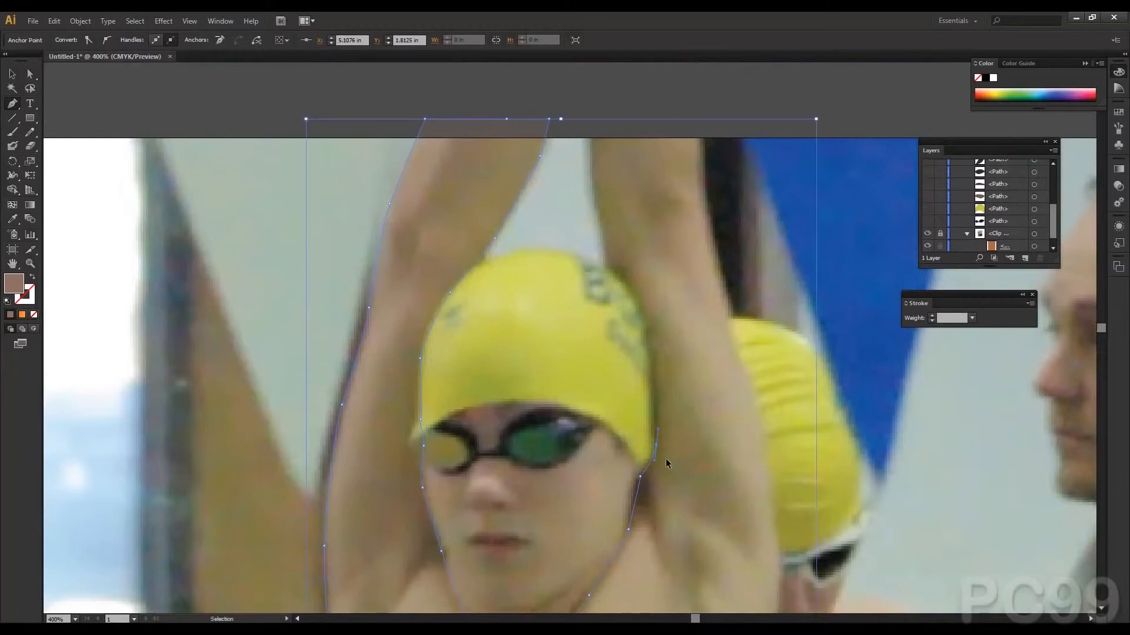
{"action": "left_click_drag", "start_coordinate": [649, 440], "coordinate": [651, 421]}
{"action": "key", "text": "space"}
{"action": "left_click_drag", "start_coordinate": [622, 334], "coordinate": [623, 367]}
{"action": "left_click_drag", "start_coordinate": [611, 318], "coordinate": [609, 296]}
{"action": "left_click_drag", "start_coordinate": [607, 240], "coordinate": [608, 239]}
Step: Carry the skin path across the top of the right-hand arm and down its outer edge to the armpit
{"action": "left_click", "coordinate": [715, 223]}
{"action": "left_click_drag", "start_coordinate": [719, 273], "coordinate": [720, 294]}
{"action": "key", "text": "space"}
{"action": "left_click_drag", "start_coordinate": [734, 354], "coordinate": [693, 320]}
{"action": "left_click_drag", "start_coordinate": [693, 412], "coordinate": [633, 303]}
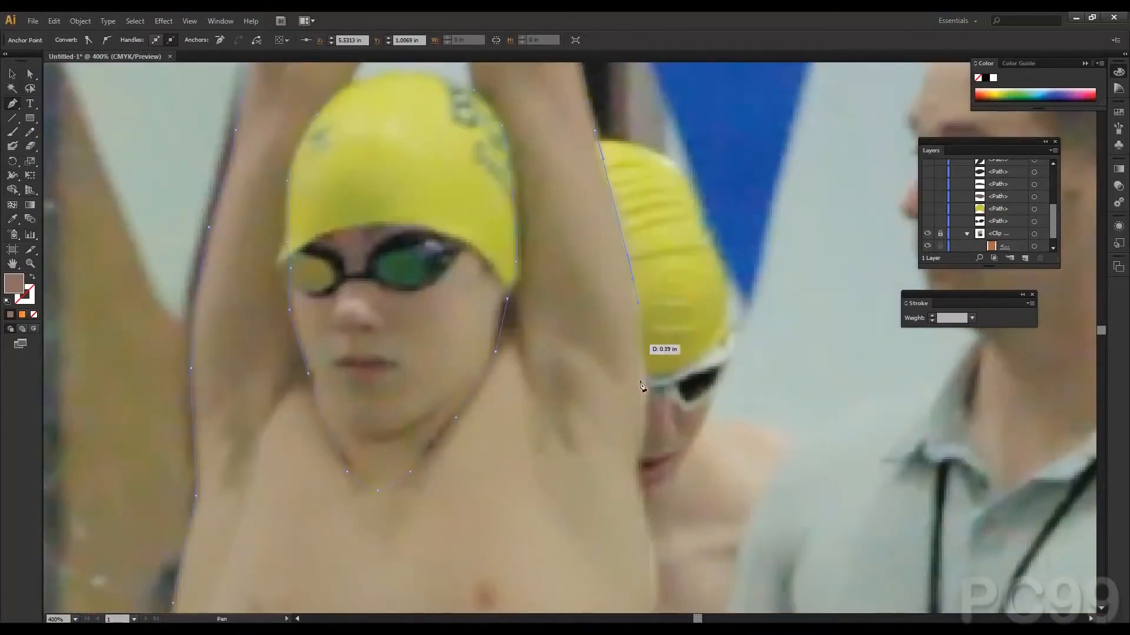
{"action": "left_click_drag", "start_coordinate": [645, 393], "coordinate": [610, 282]}
{"action": "left_click_drag", "start_coordinate": [600, 335], "coordinate": [600, 346]}
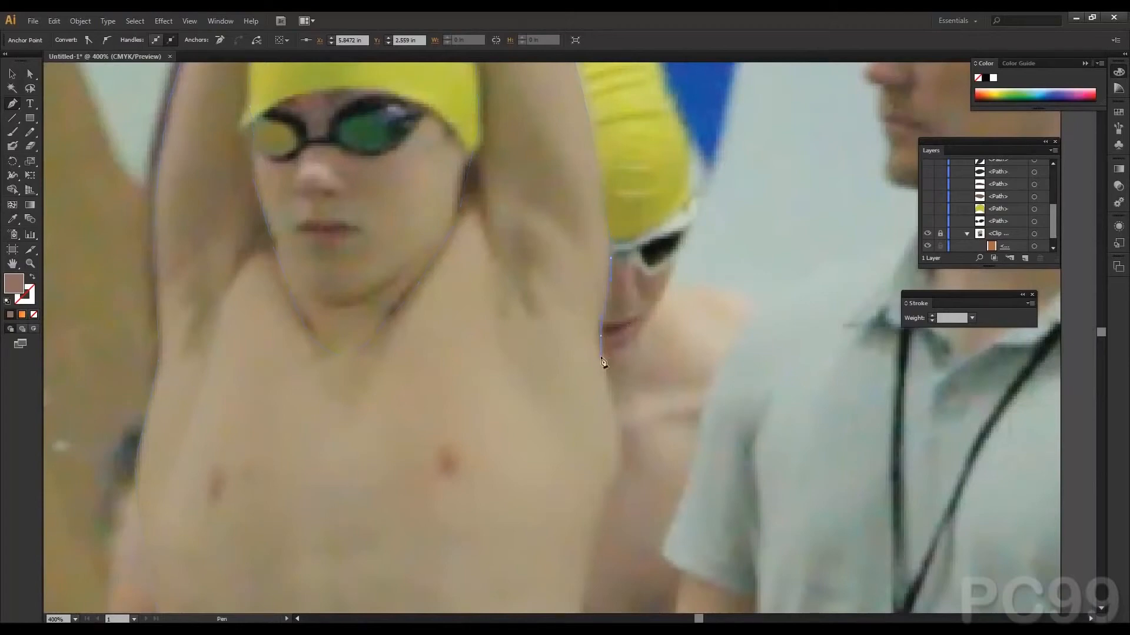
Step: Trace the right-hand side of the torso down to the hip and finish the skin path at the green stripe's tip
{"action": "left_click_drag", "start_coordinate": [621, 422], "coordinate": [622, 431]}
{"action": "left_click_drag", "start_coordinate": [630, 476], "coordinate": [595, 353]}
{"action": "scroll", "coordinate": [561, 381], "scroll_direction": "down", "scroll_amount": 5}
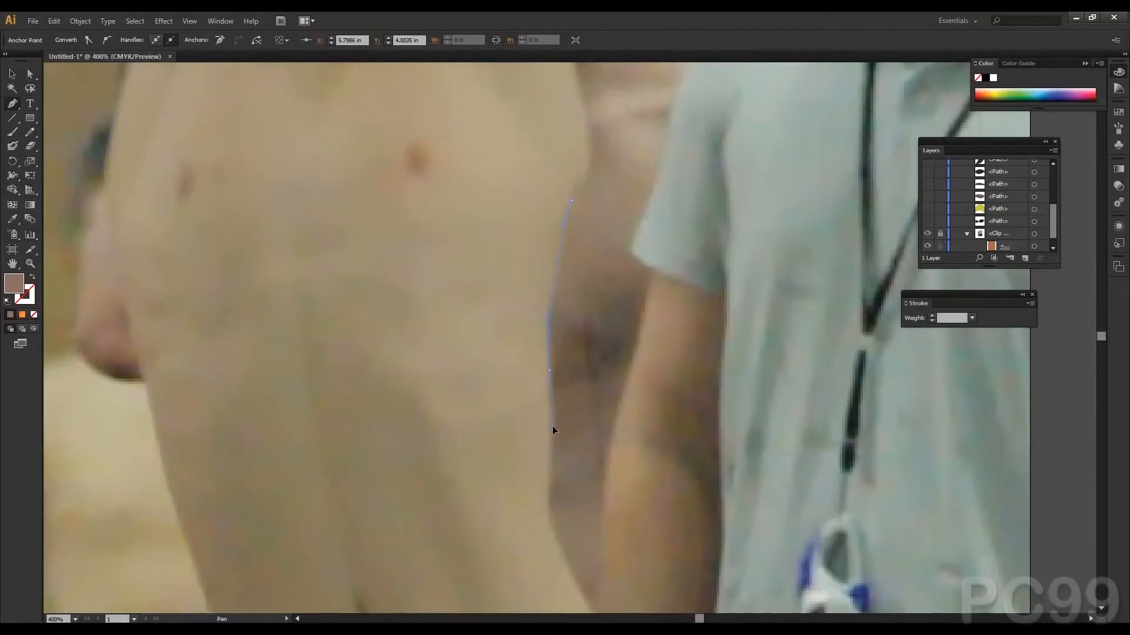
{"action": "left_click_drag", "start_coordinate": [552, 425], "coordinate": [508, 232]}
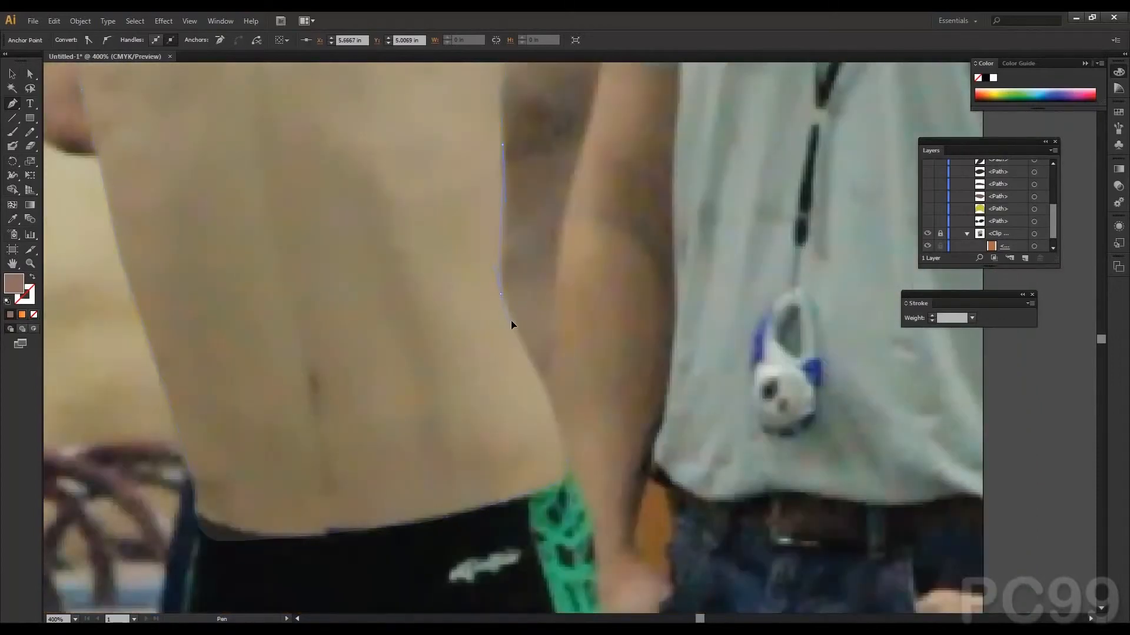
{"action": "left_click", "coordinate": [547, 403]}
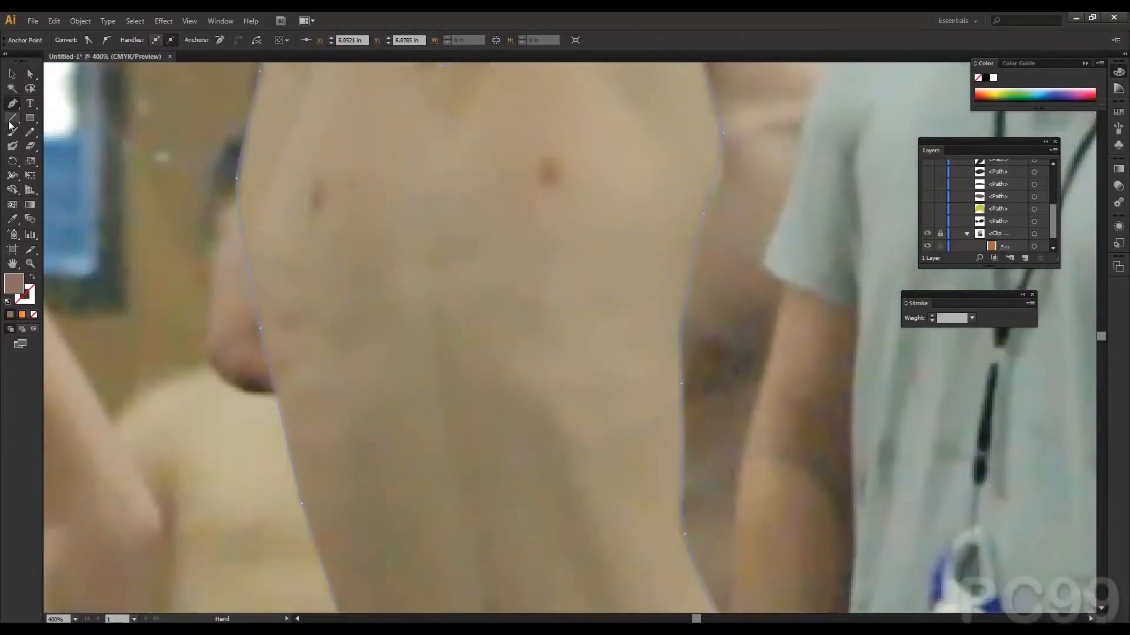
Step: Restore the skin shape's opacity to 100%, move it to just above the photo in the stacking order and hide it
{"action": "left_click", "coordinate": [12, 73]}
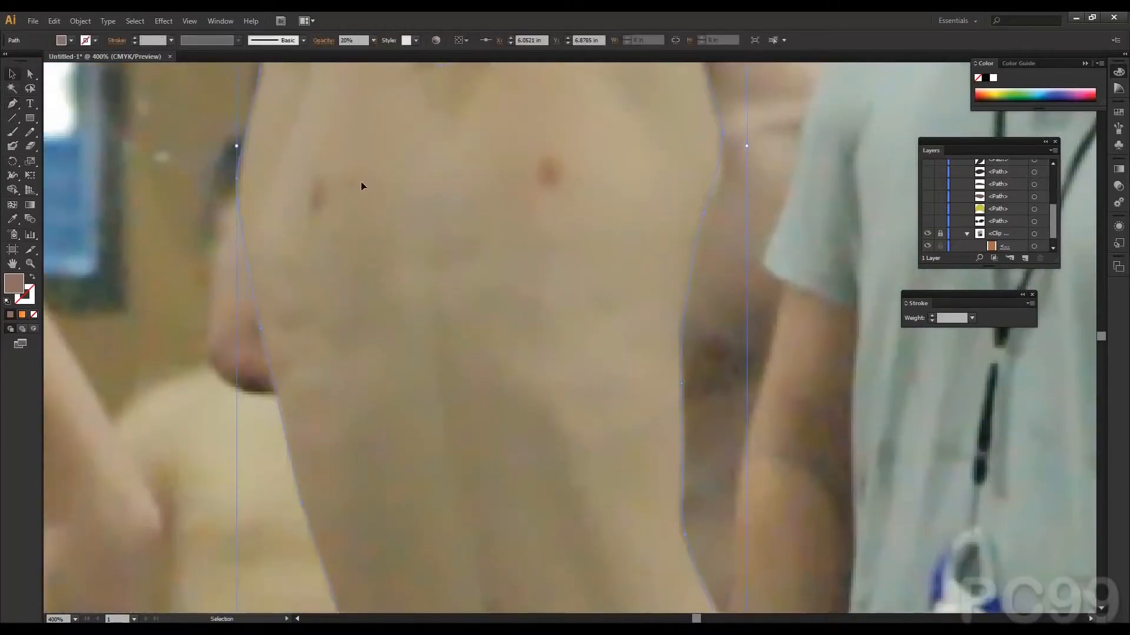
{"action": "left_click", "coordinate": [372, 41]}
{"action": "left_click", "coordinate": [402, 186]}
{"action": "left_click_drag", "start_coordinate": [1002, 197], "coordinate": [898, 233]}
{"action": "left_click", "coordinate": [927, 222]}
Step: Set the fill to a lighter skin brown, about #A87C6C, for the face shape
{"action": "left_click_drag", "start_coordinate": [505, 91], "coordinate": [588, 377]}
{"action": "double_click", "coordinate": [13, 285]}
{"action": "left_click_drag", "start_coordinate": [66, 116], "coordinate": [65, 100]}
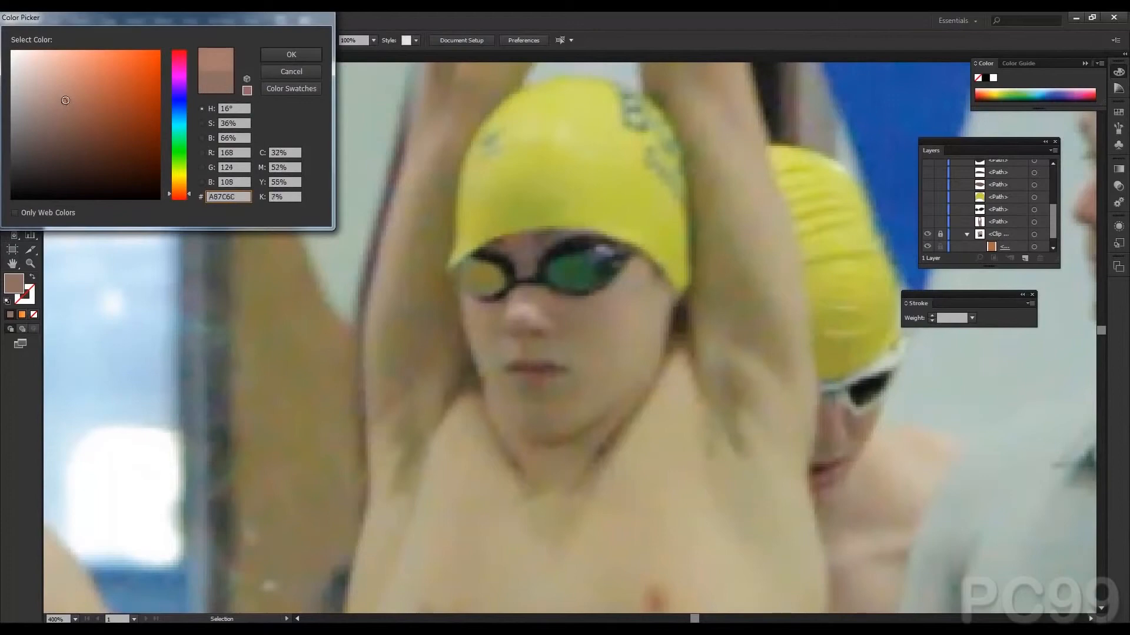
{"action": "left_click", "coordinate": [292, 54]}
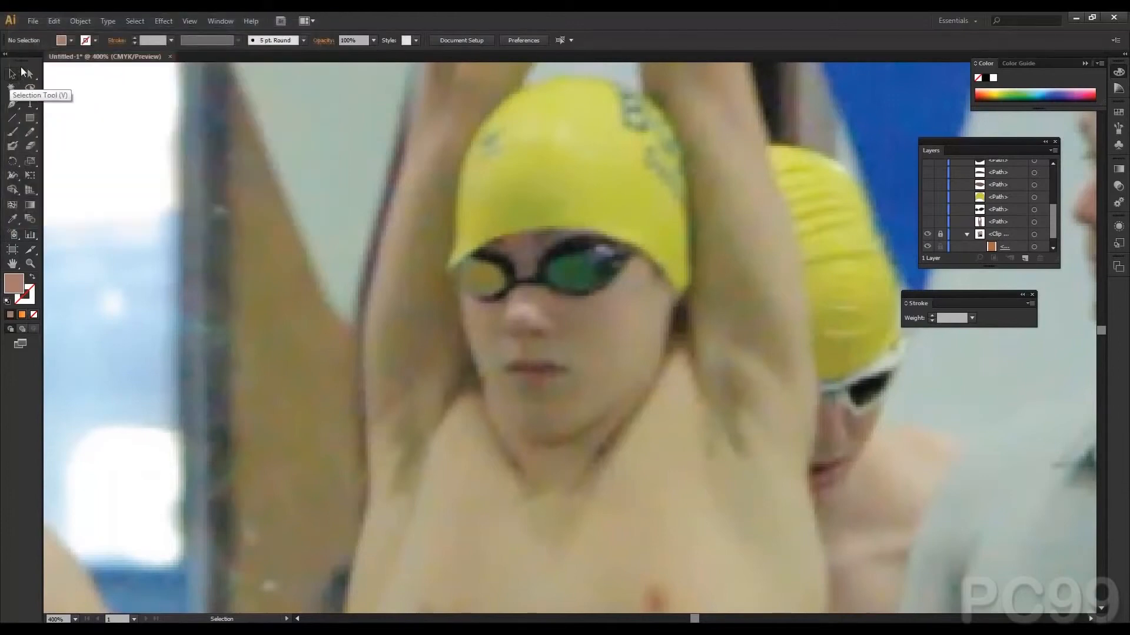
Step: Draw a closed face shape with the Pen tool from below the chin, up one cheek, across the cap's lower part and down the other jaw
{"action": "left_click", "coordinate": [12, 104]}
{"action": "left_click", "coordinate": [569, 499]}
{"action": "left_click", "coordinate": [498, 455]}
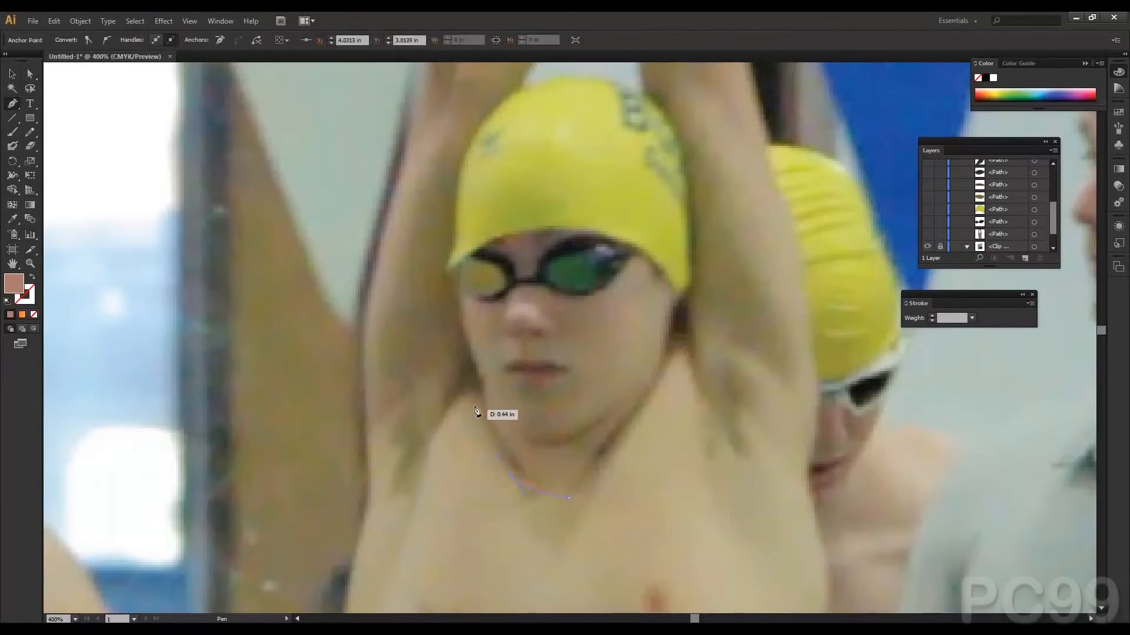
{"action": "left_click", "coordinate": [453, 318]}
{"action": "left_click_drag", "start_coordinate": [465, 240], "coordinate": [493, 224]}
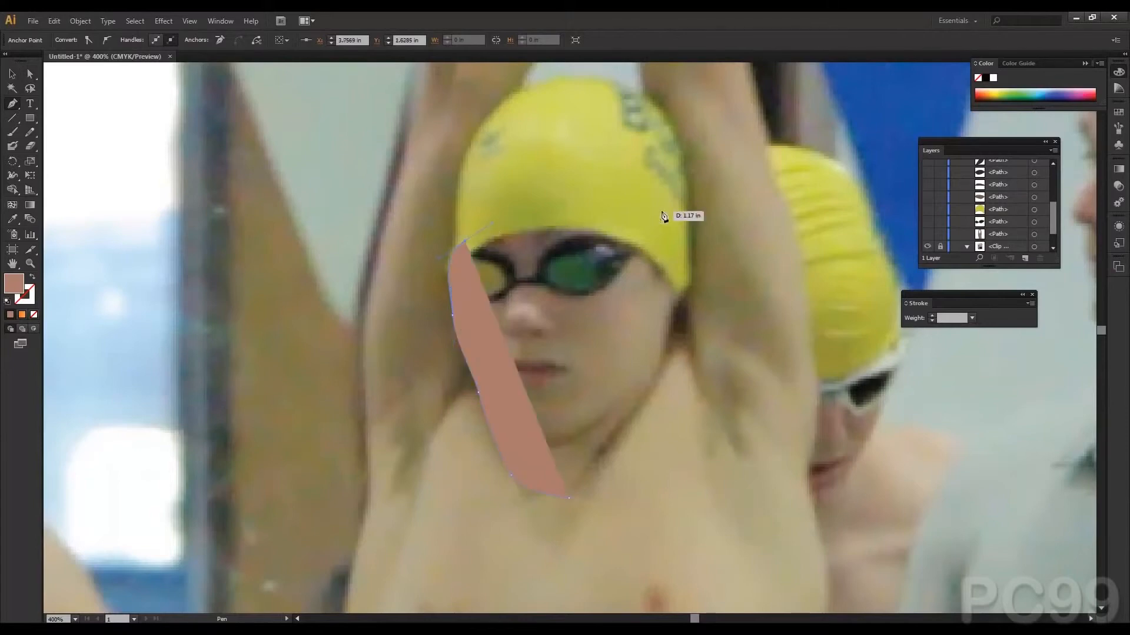
{"action": "left_click_drag", "start_coordinate": [662, 211], "coordinate": [671, 217]}
{"action": "left_click_drag", "start_coordinate": [684, 297], "coordinate": [685, 325]}
{"action": "left_click_drag", "start_coordinate": [667, 401], "coordinate": [655, 419]}
{"action": "left_click_drag", "start_coordinate": [592, 492], "coordinate": [586, 496]}
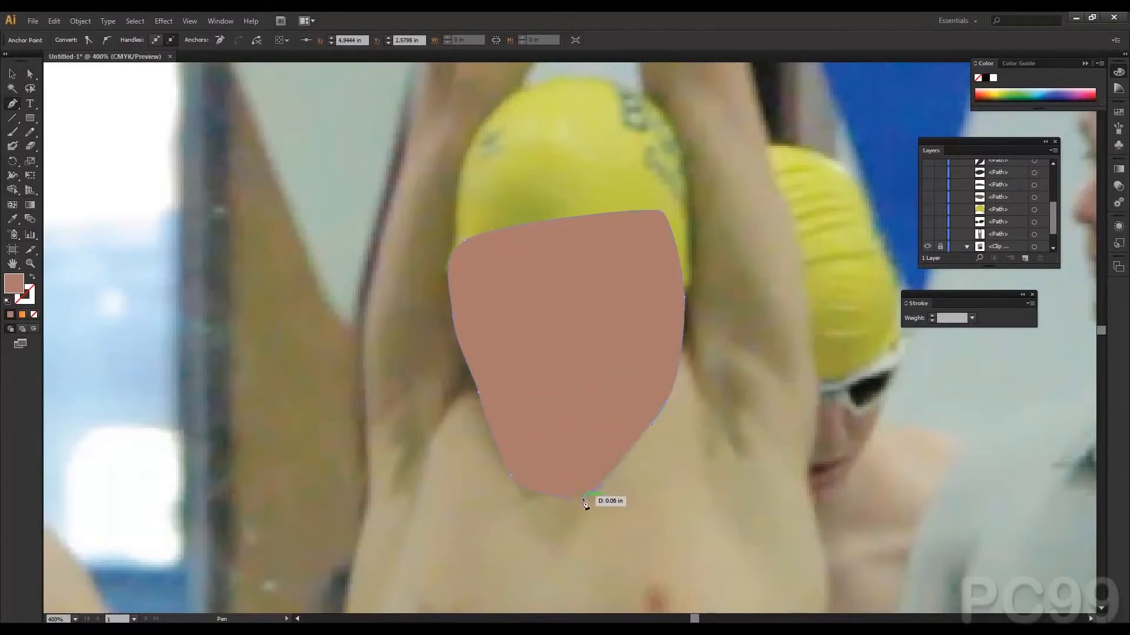
{"action": "left_click", "coordinate": [569, 499]}
Step: Move the face shape below the skin shape in the stacking order, just above the photo
{"action": "key", "text": "v"}
{"action": "scroll", "coordinate": [986, 211], "scroll_direction": "up", "scroll_amount": 5}
{"action": "left_click_drag", "start_coordinate": [996, 179], "coordinate": [1004, 217]}
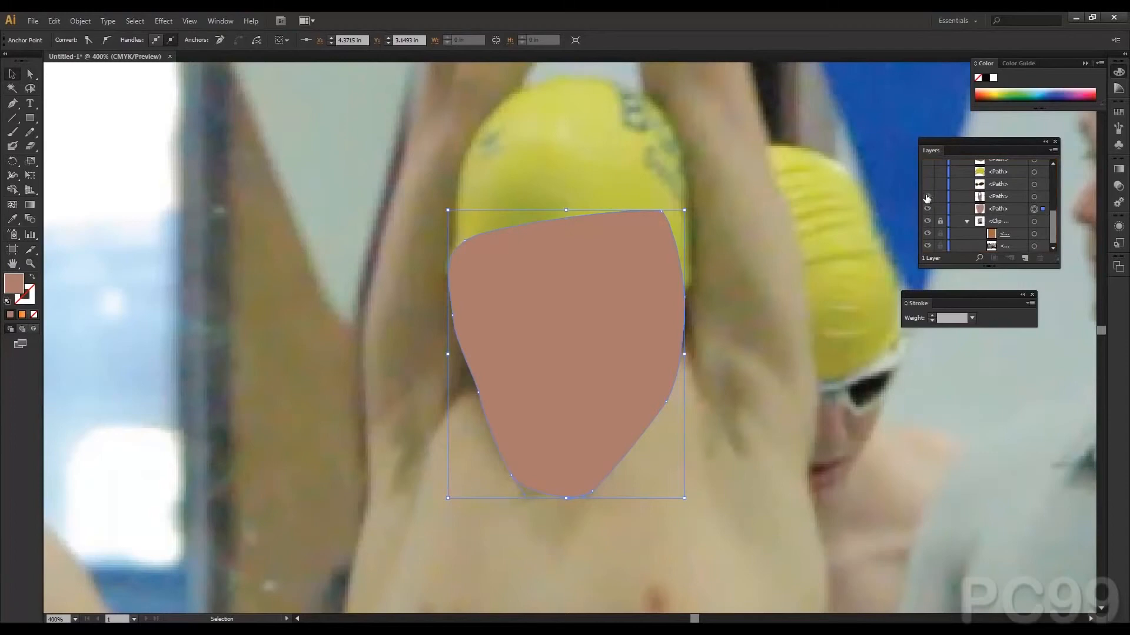
Step: Show all the hidden paths again, from the skin and goggles to the shorts and stripe, and fit the artboard in view
{"action": "left_click_drag", "start_coordinate": [927, 198], "coordinate": [927, 183]}
{"action": "scroll", "coordinate": [948, 200], "scroll_direction": "up", "scroll_amount": 3}
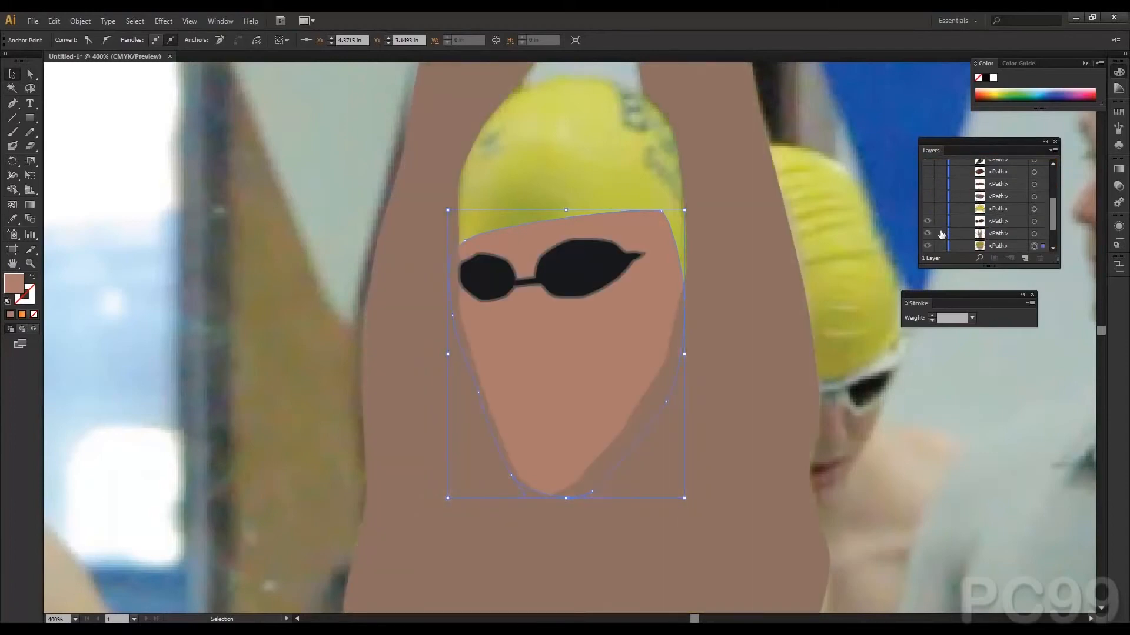
{"action": "left_click", "coordinate": [928, 209]}
{"action": "left_click", "coordinate": [926, 189]}
{"action": "left_click", "coordinate": [927, 196]}
{"action": "left_click", "coordinate": [927, 172]}
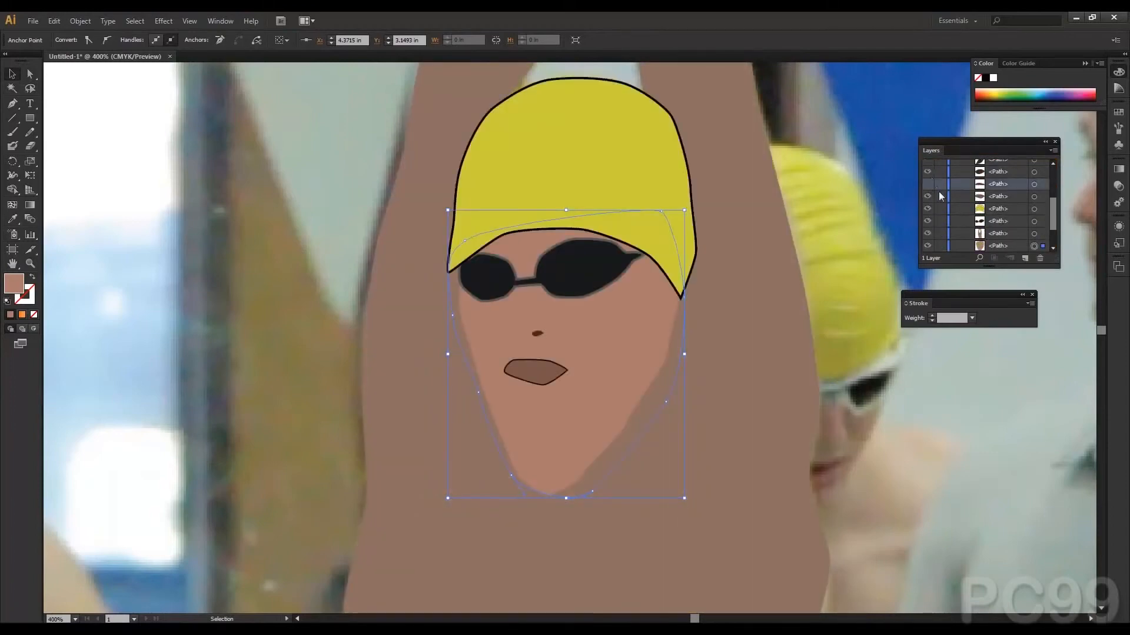
{"action": "scroll", "coordinate": [939, 195], "scroll_direction": "up", "scroll_amount": 3}
{"action": "left_click", "coordinate": [928, 208]}
{"action": "left_click_drag", "start_coordinate": [932, 186], "coordinate": [929, 171]}
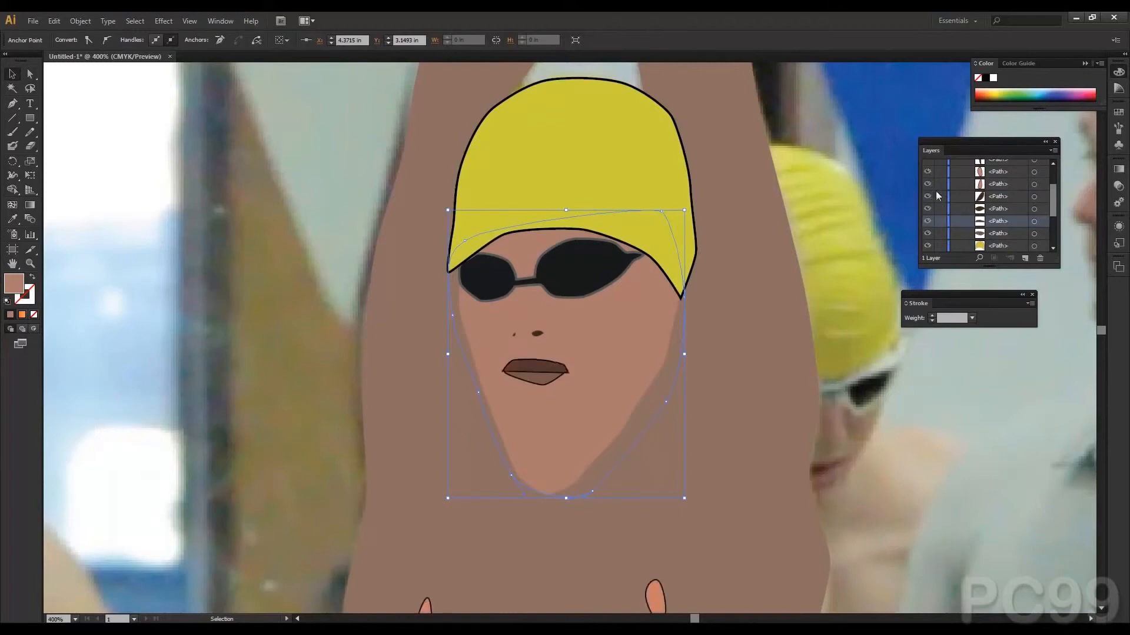
{"action": "scroll", "coordinate": [932, 183], "scroll_direction": "up", "scroll_amount": 4}
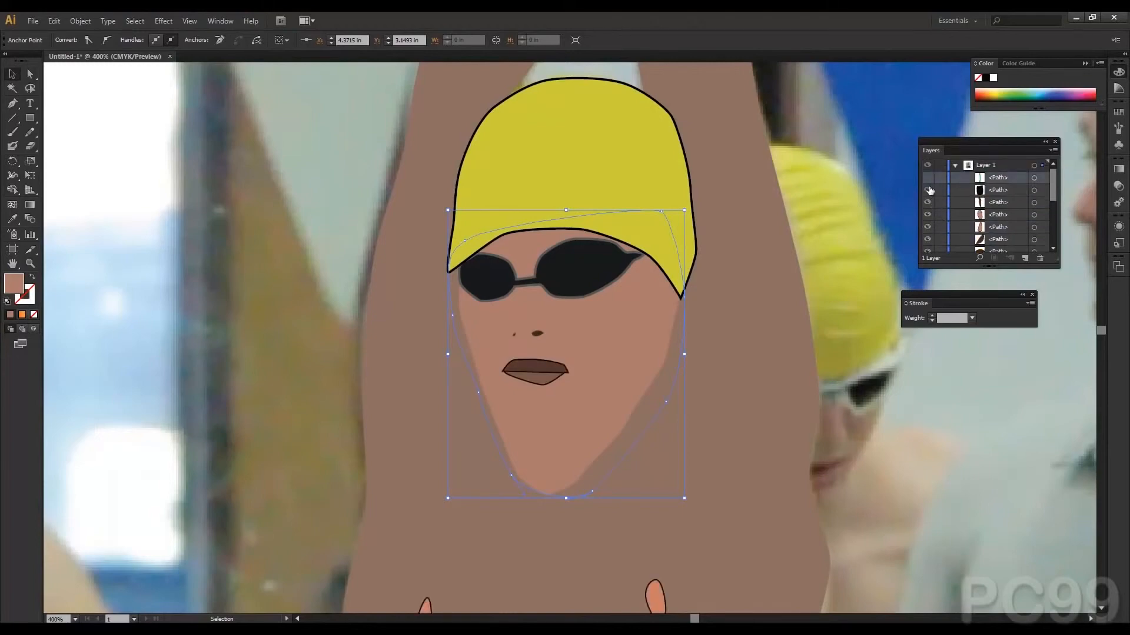
{"action": "key", "text": "ctrl+0"}
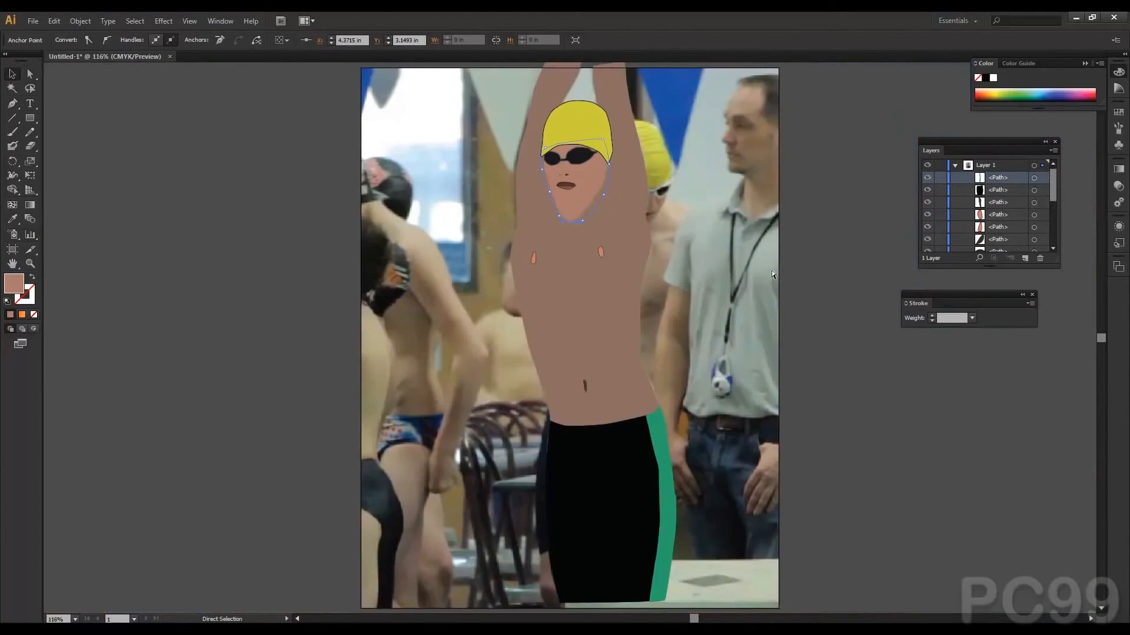
Step: Change the skin shape's fill to a lighter salmon tone
{"action": "left_click", "coordinate": [588, 277]}
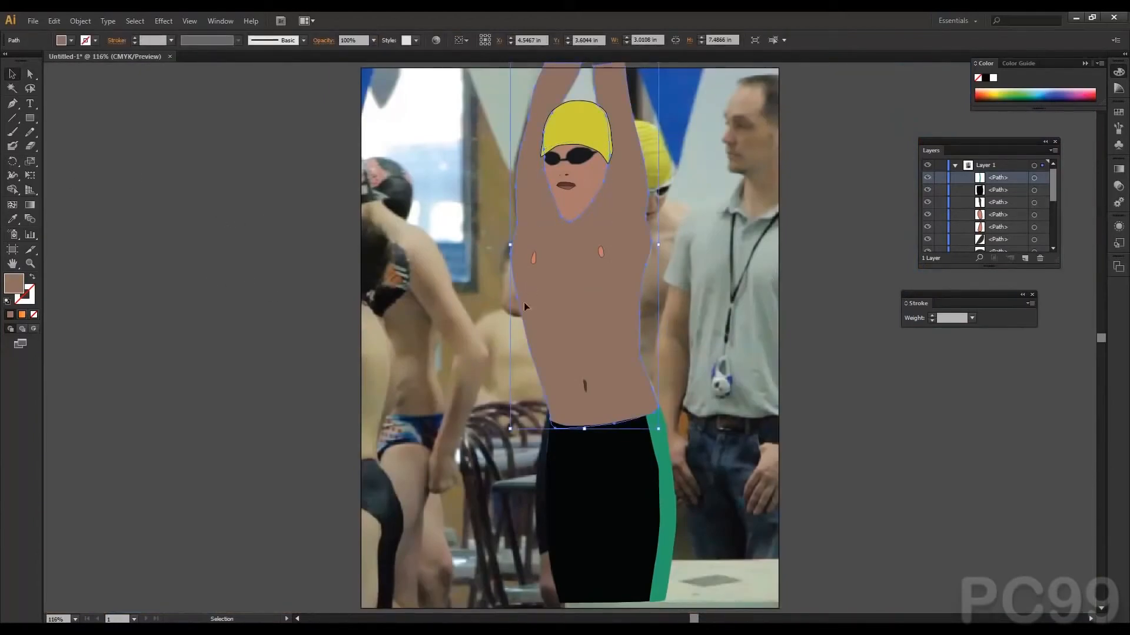
{"action": "double_click", "coordinate": [16, 292]}
{"action": "left_click_drag", "start_coordinate": [54, 120], "coordinate": [67, 92]}
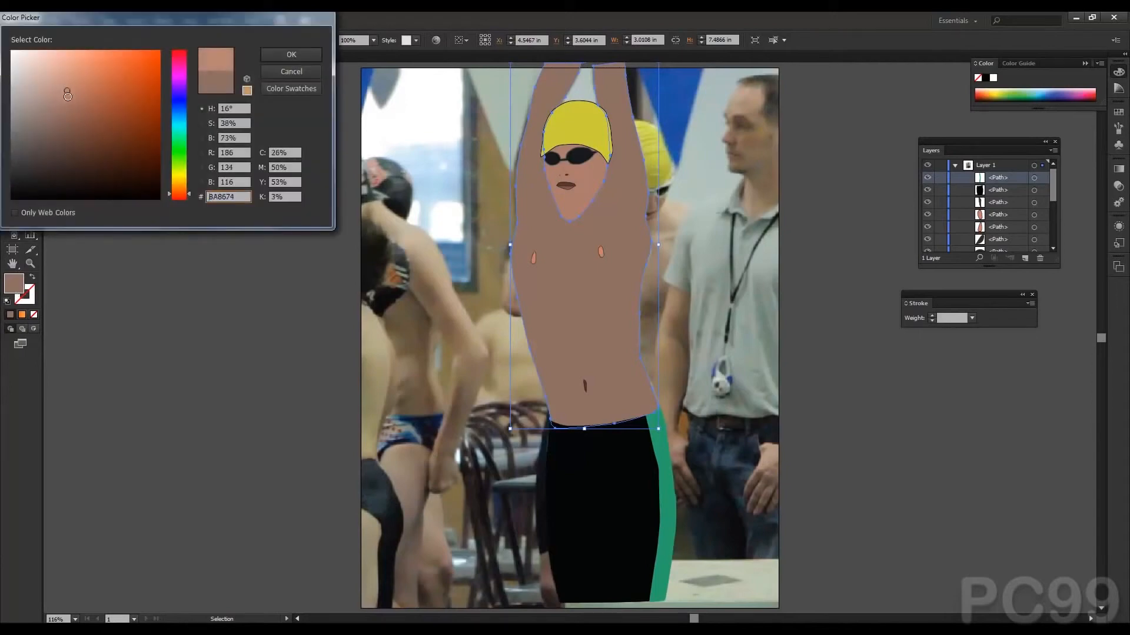
{"action": "left_click", "coordinate": [278, 54]}
{"action": "left_click", "coordinate": [245, 201]}
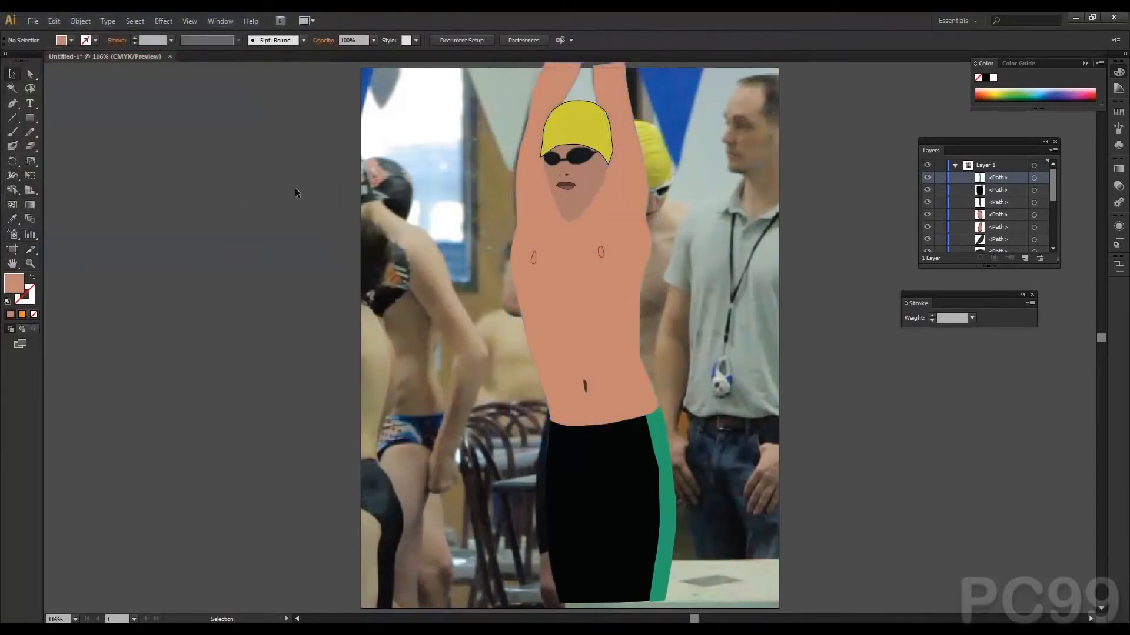
Step: Add 1 pt black outlines to the skin shape and the face shape
{"action": "left_click_drag", "start_coordinate": [295, 188], "coordinate": [290, 215]}
{"action": "left_click", "coordinate": [602, 344]}
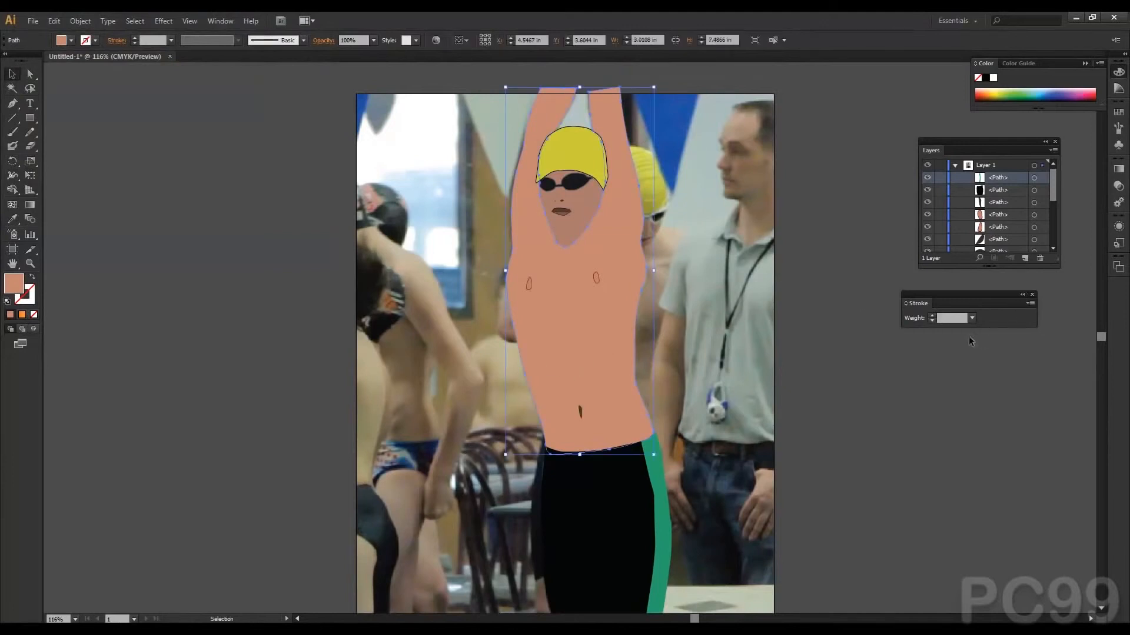
{"action": "left_click", "coordinate": [572, 195]}
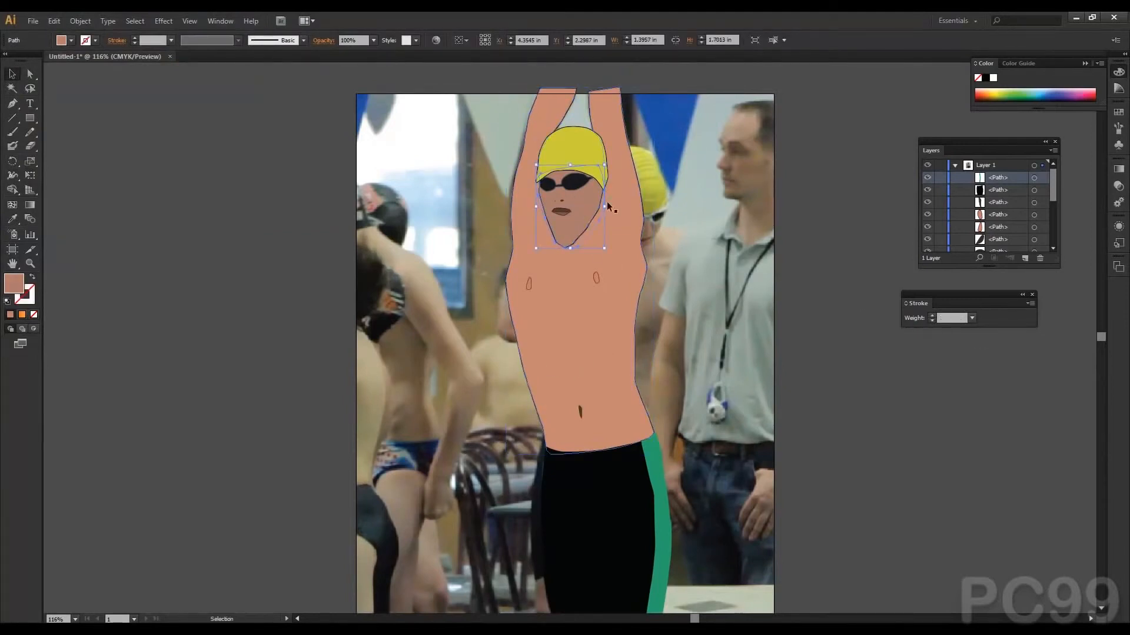
{"action": "left_click", "coordinate": [673, 130]}
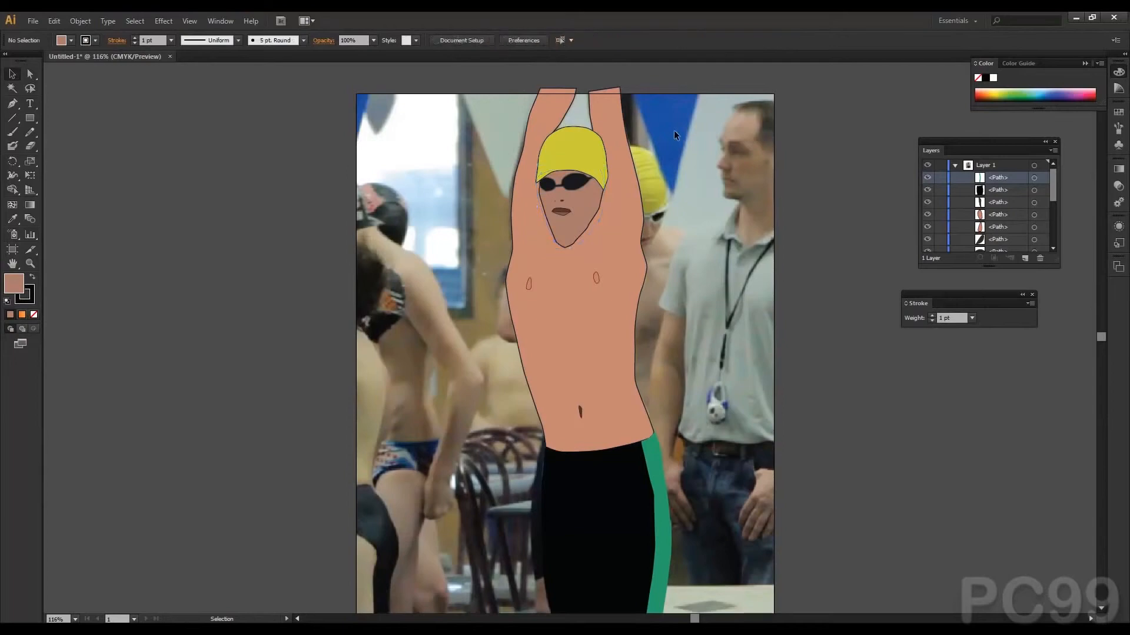
Step: Give the green stripe a 1 pt black outline and the black shorts a dark grey outline, about #494649
{"action": "left_click_drag", "start_coordinate": [628, 241], "coordinate": [599, 162]}
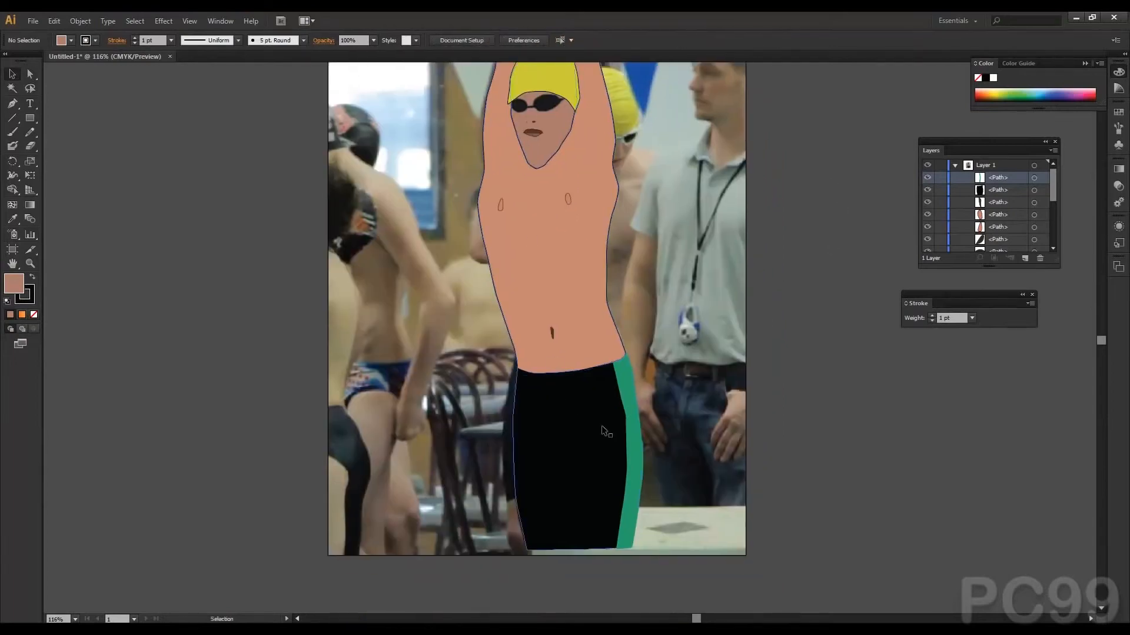
{"action": "left_click", "coordinate": [624, 421]}
{"action": "left_click", "coordinate": [594, 412]}
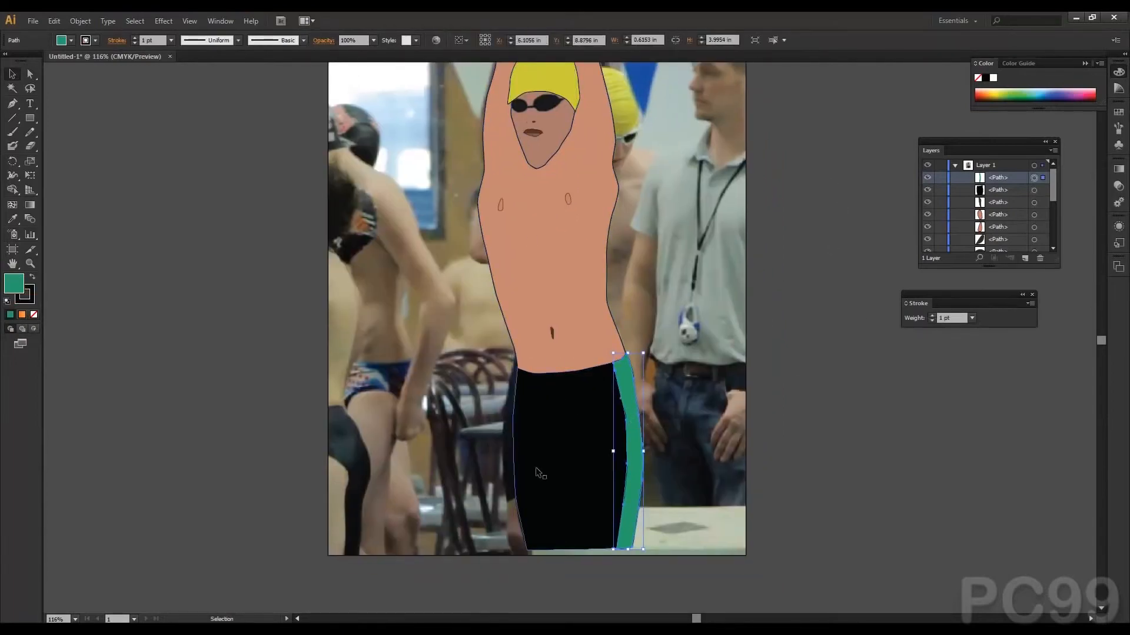
{"action": "double_click", "coordinate": [32, 299]}
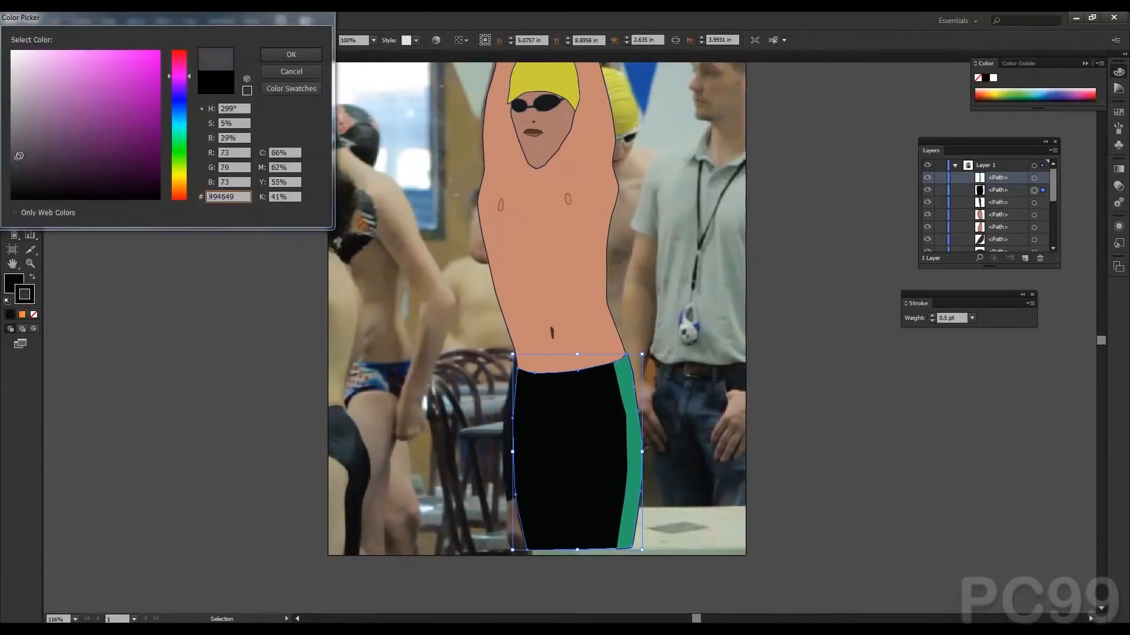
{"action": "left_click", "coordinate": [778, 390]}
{"action": "key", "text": "space"}
{"action": "mouse_move", "coordinate": [615, 324]}
{"action": "left_mouse_down"}
{"action": "mouse_move", "coordinate": [625, 449]}
{"action": "mouse_move", "coordinate": [584, 299]}
{"action": "mouse_move", "coordinate": [595, 363]}
{"action": "mouse_move", "coordinate": [589, 327]}
{"action": "mouse_move", "coordinate": [624, 377]}
{"action": "mouse_move", "coordinate": [615, 398]}
{"action": "mouse_move", "coordinate": [610, 338]}
{"action": "left_mouse_up"}
{"action": "key", "text": "space"}
{"action": "left_click_drag", "start_coordinate": [449, 219], "coordinate": [406, 159]}
{"action": "key", "text": "space"}
{"action": "left_click_drag", "start_coordinate": [537, 267], "coordinate": [600, 377]}
{"action": "left_click_drag", "start_coordinate": [698, 376], "coordinate": [689, 282]}
{"action": "left_click_drag", "start_coordinate": [635, 153], "coordinate": [605, 229]}
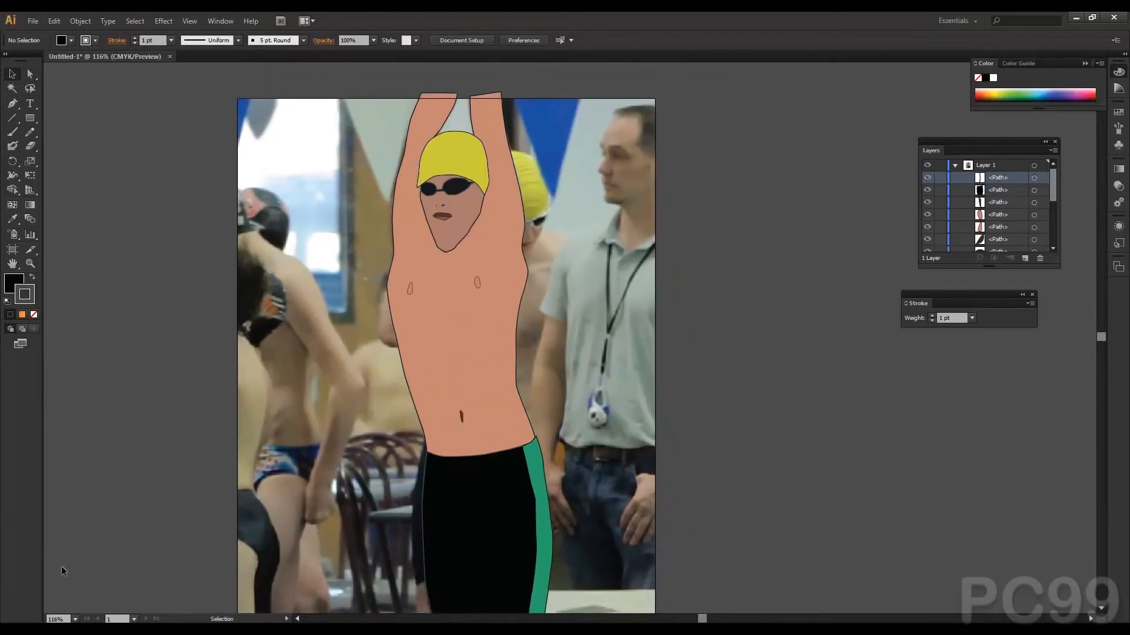
Step: Open a new Chrome window and run a Google image search for "swimming background"
{"action": "right_click", "coordinate": [88, 629]}
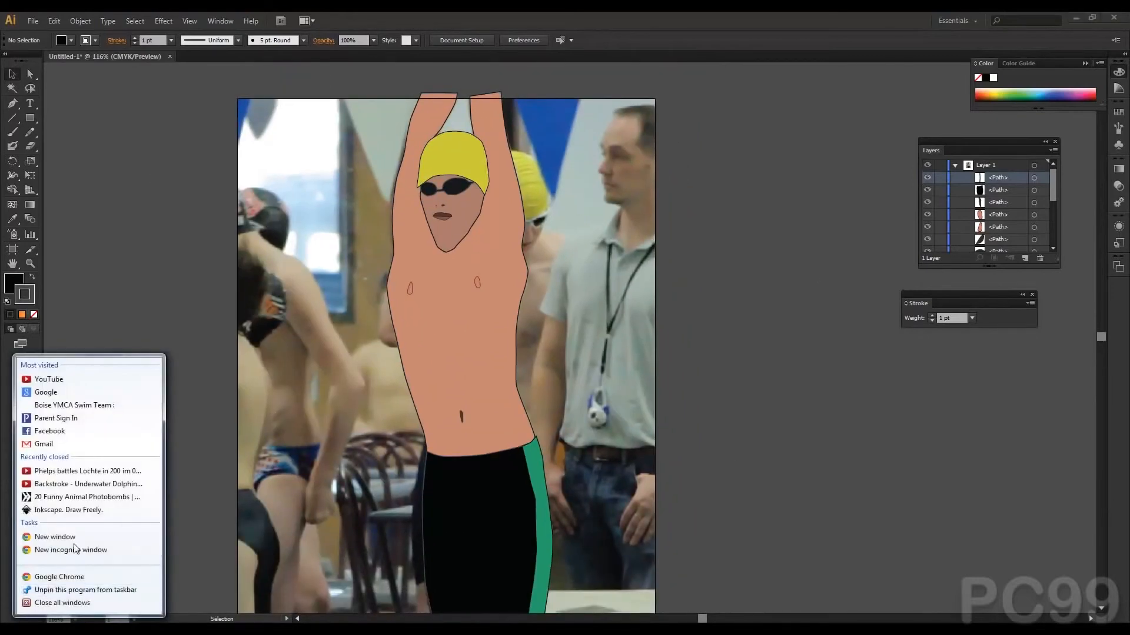
{"action": "left_click", "coordinate": [72, 539]}
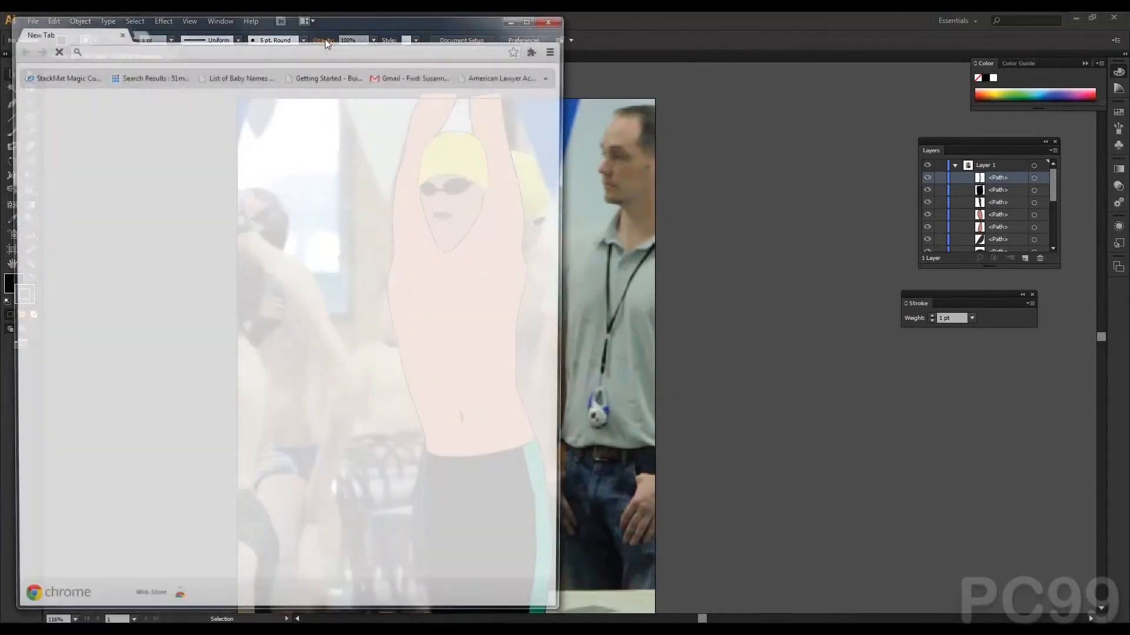
{"action": "type", "text": "swimming background"}
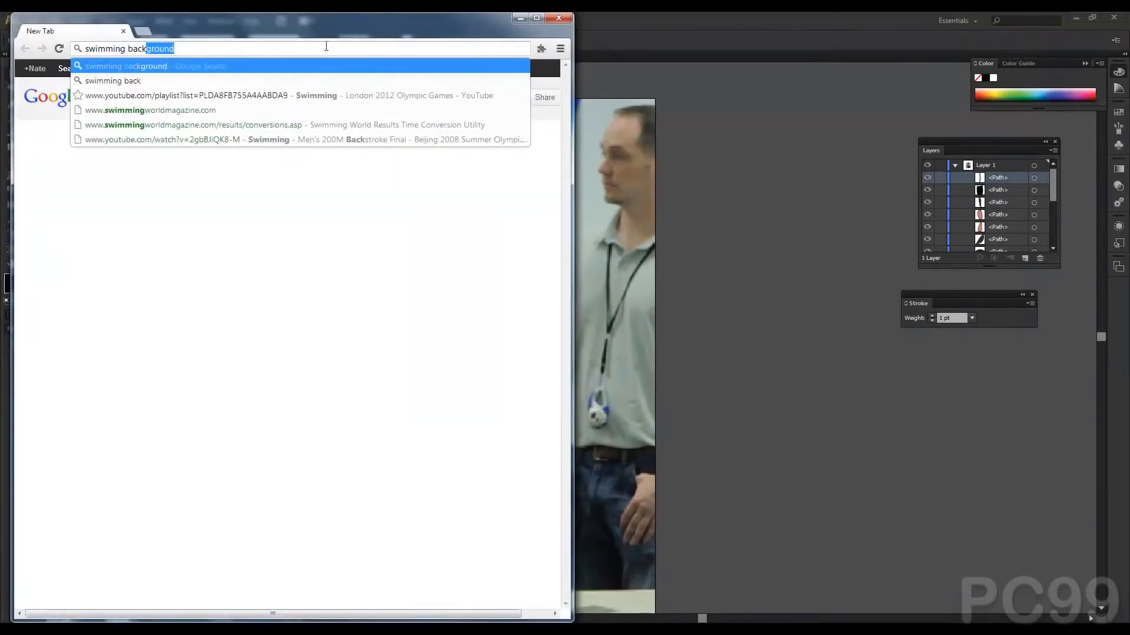
{"action": "key", "text": "Return"}
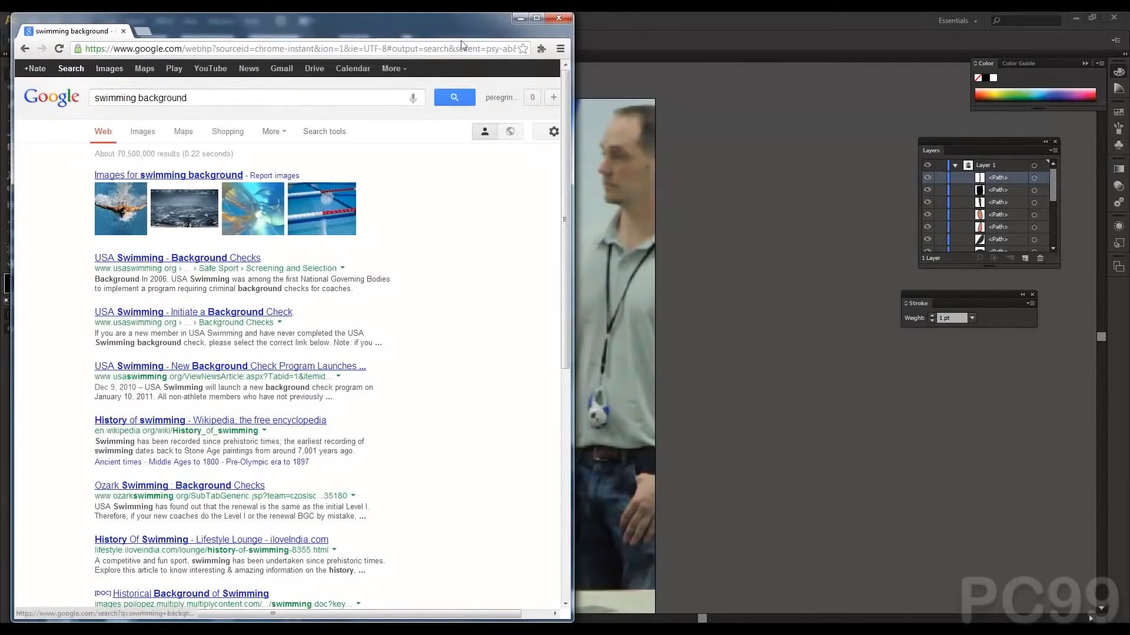
{"action": "left_click", "coordinate": [537, 18]}
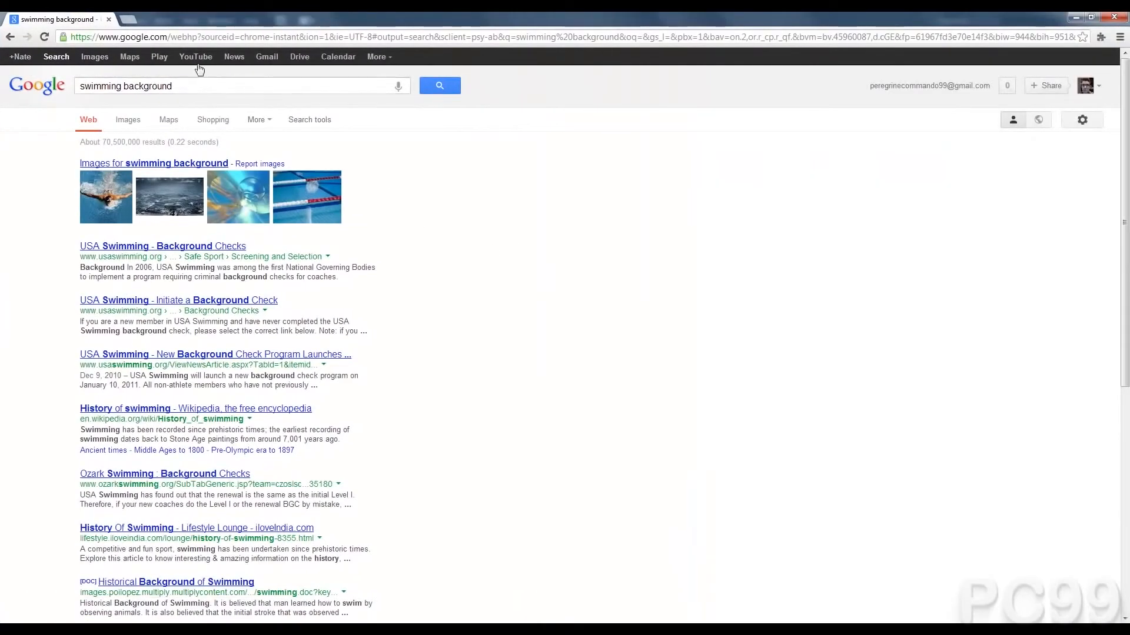
{"action": "left_click", "coordinate": [94, 57]}
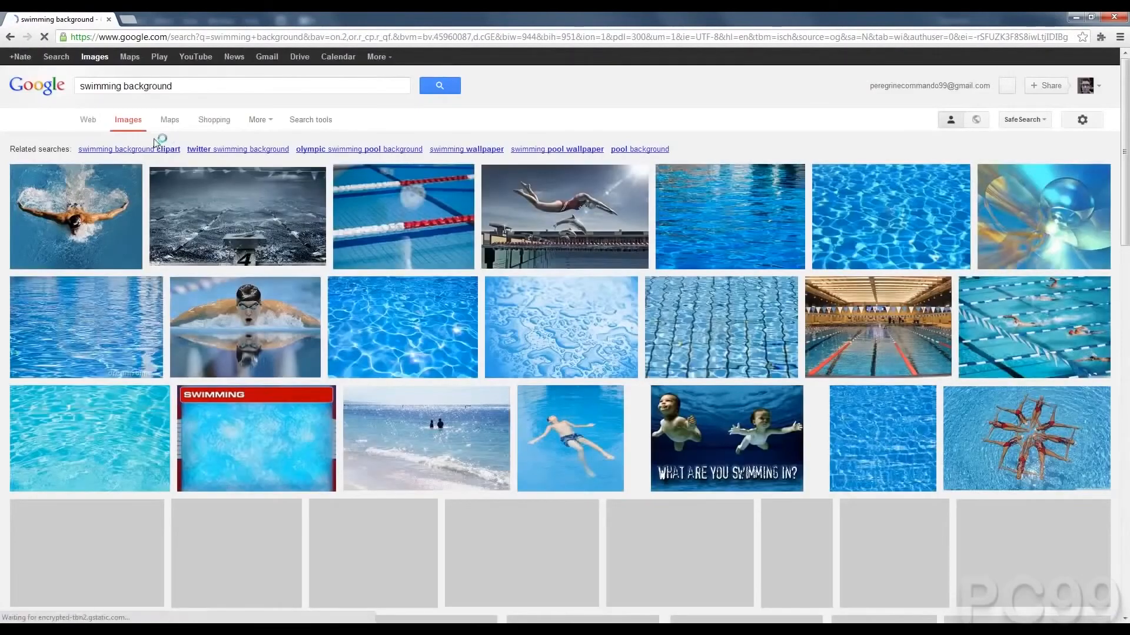
Step: Look through the image results for a pool background and preview the swimswam.com photo of freestyle swimmers
{"action": "scroll", "coordinate": [194, 187], "scroll_direction": "down", "scroll_amount": 4}
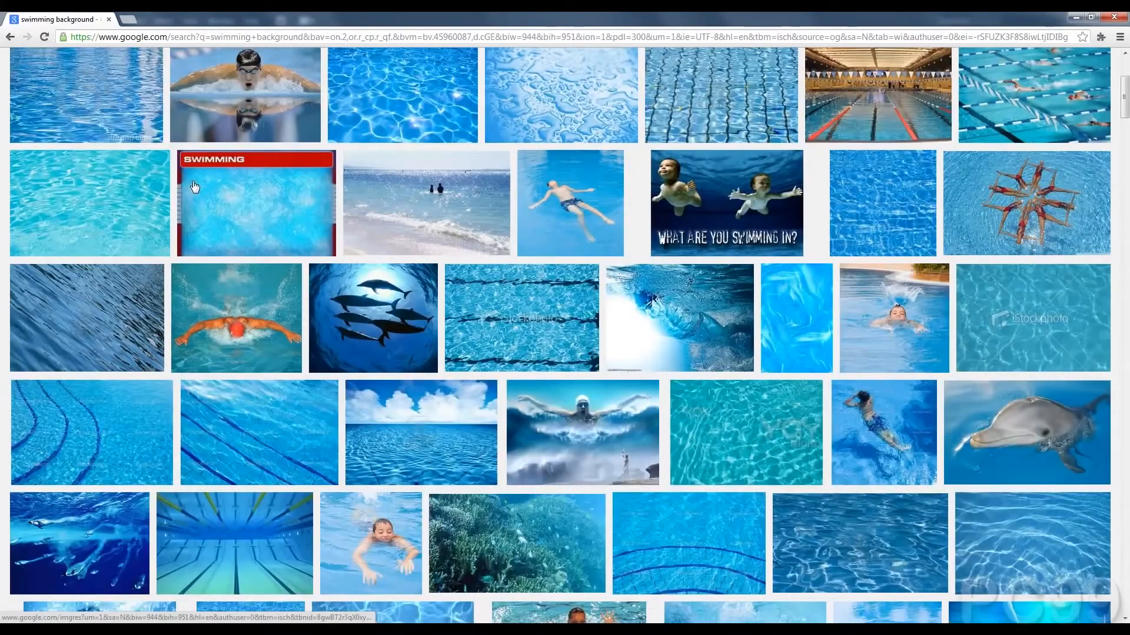
{"action": "scroll", "coordinate": [194, 187], "scroll_direction": "down", "scroll_amount": 7}
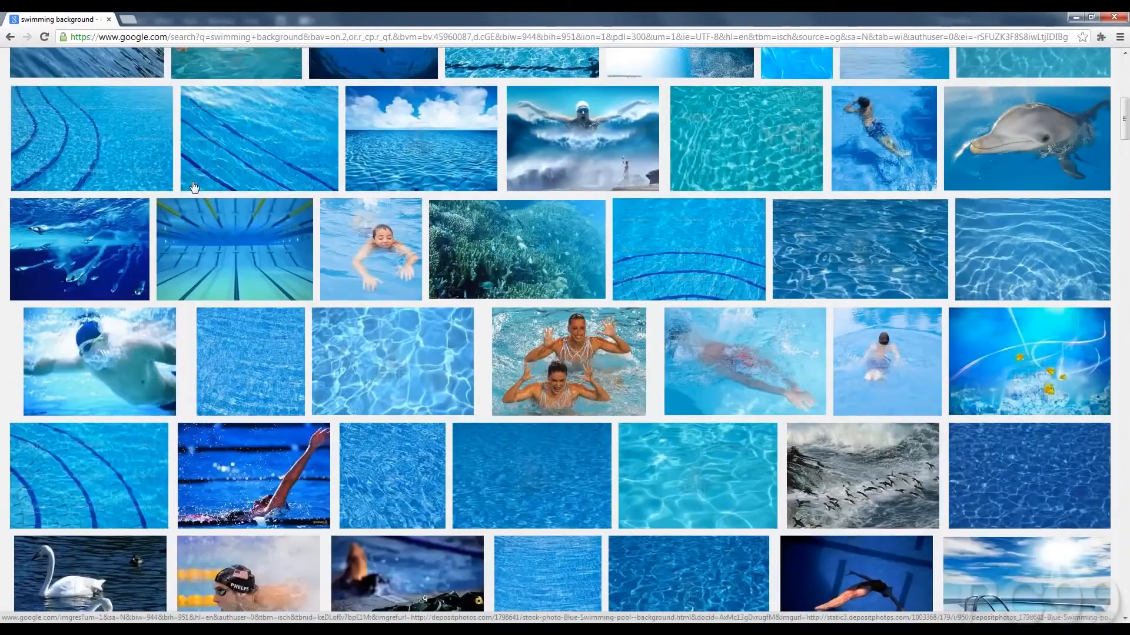
{"action": "scroll", "coordinate": [194, 187], "scroll_direction": "down", "scroll_amount": 1}
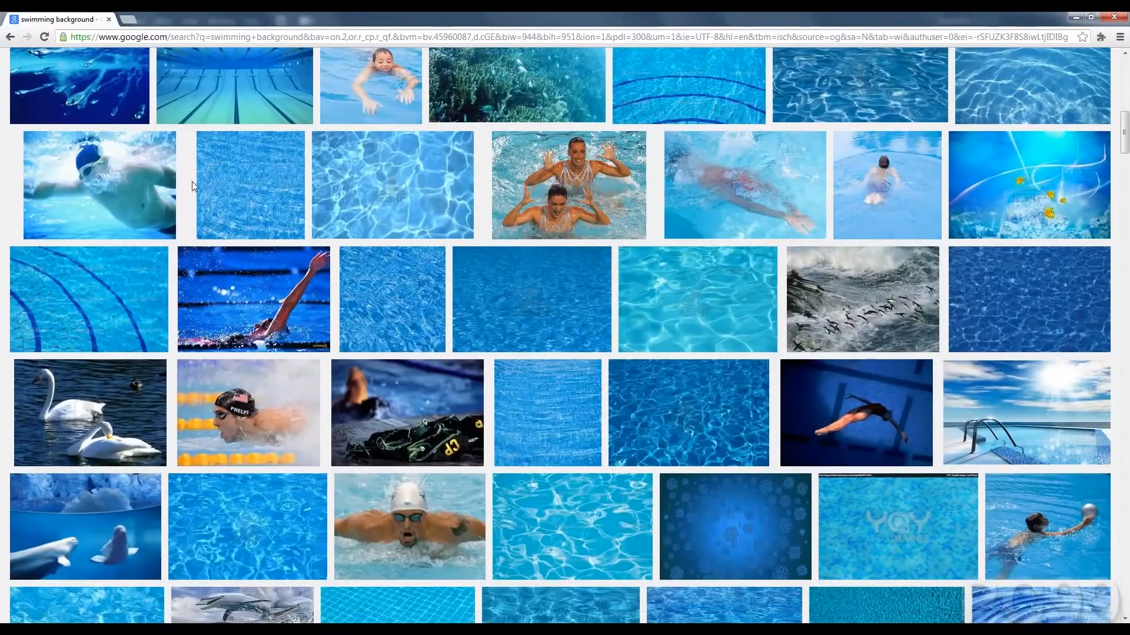
{"action": "scroll", "coordinate": [194, 188], "scroll_direction": "down", "scroll_amount": 2}
{"action": "scroll", "coordinate": [195, 188], "scroll_direction": "down", "scroll_amount": 11}
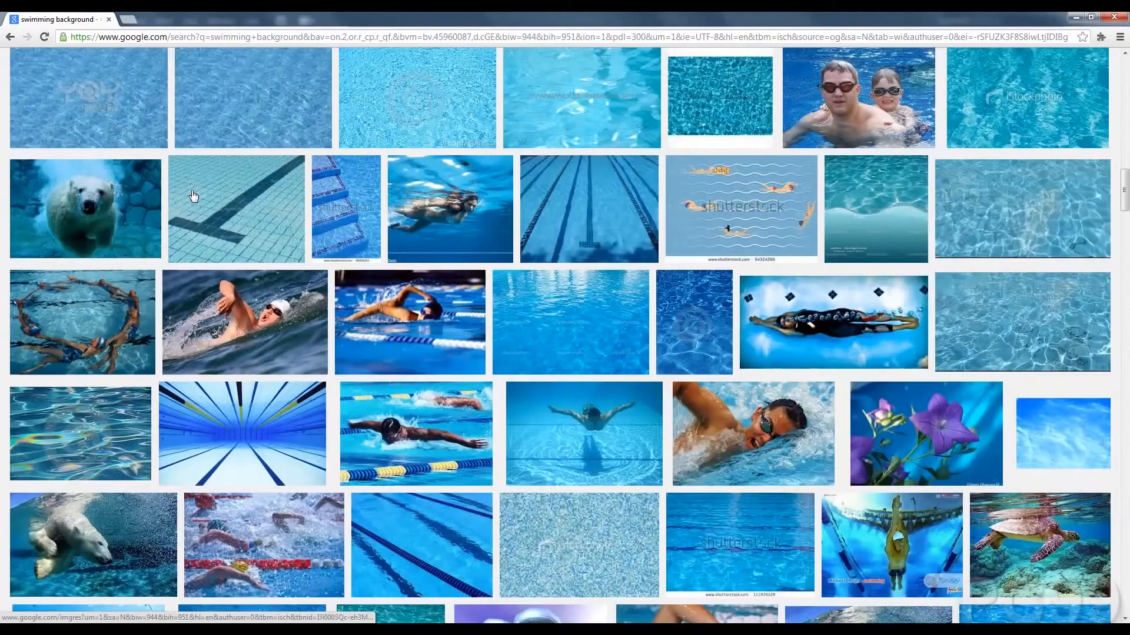
{"action": "scroll", "coordinate": [194, 196], "scroll_direction": "down", "scroll_amount": 3}
{"action": "scroll", "coordinate": [193, 196], "scroll_direction": "down", "scroll_amount": 3}
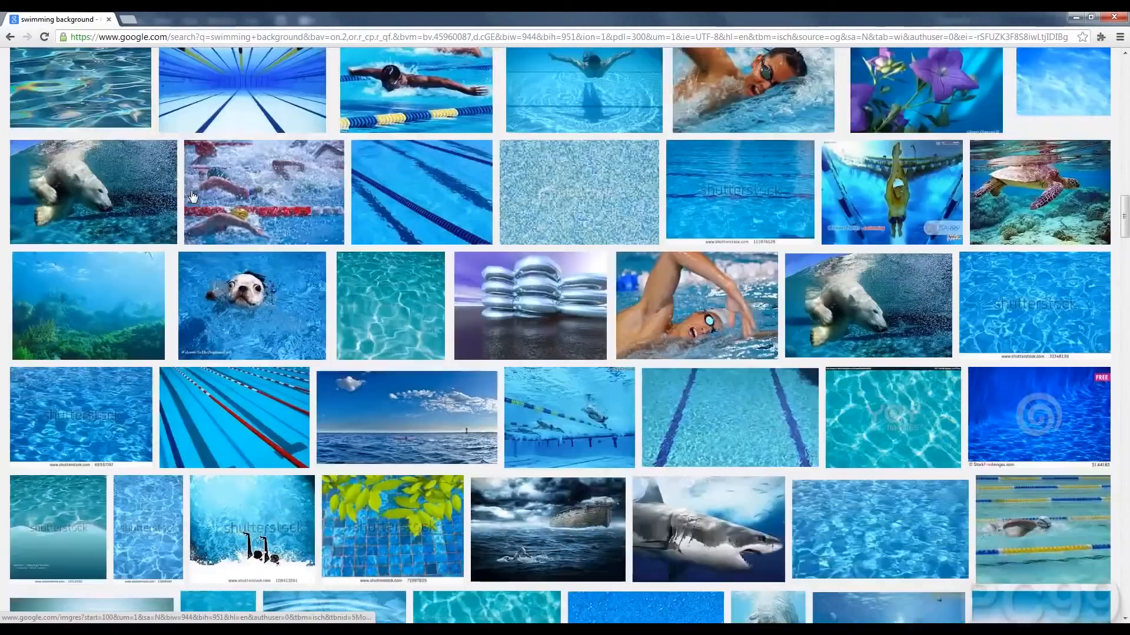
{"action": "scroll", "coordinate": [192, 196], "scroll_direction": "down", "scroll_amount": 2}
{"action": "scroll", "coordinate": [191, 198], "scroll_direction": "down", "scroll_amount": 2}
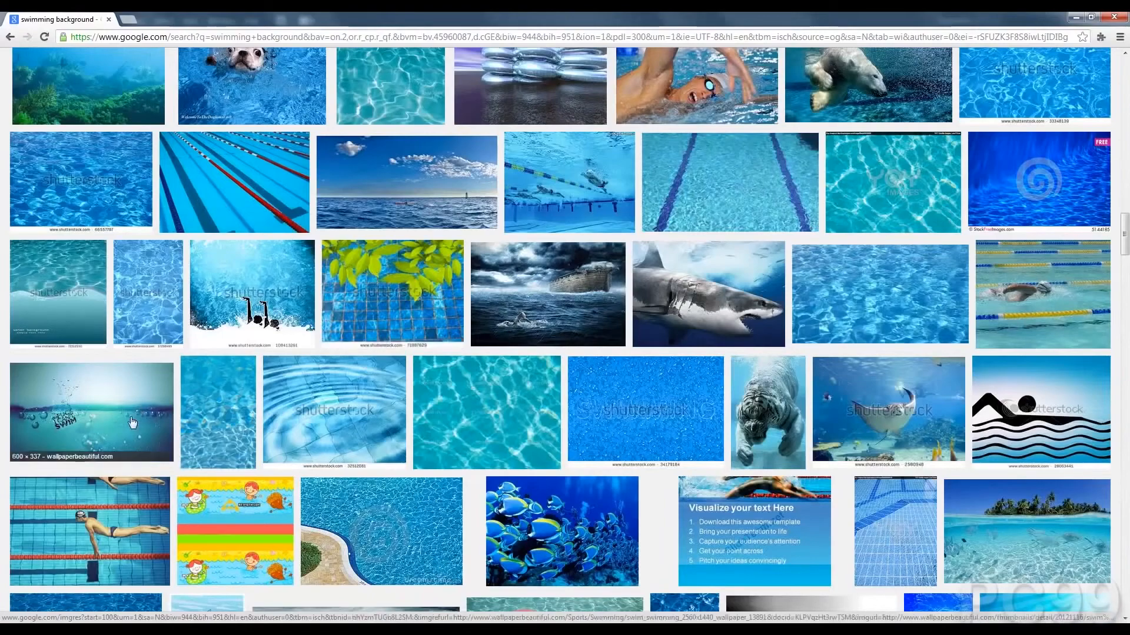
{"action": "scroll", "coordinate": [133, 423], "scroll_direction": "down", "scroll_amount": 12}
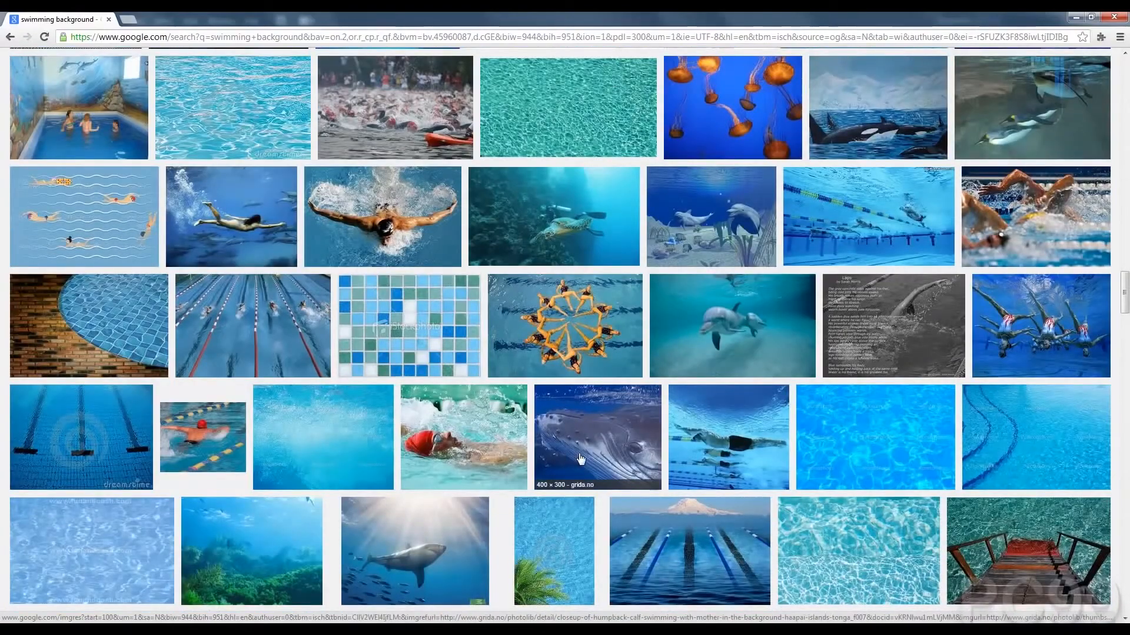
{"action": "left_click", "coordinate": [1068, 213]}
Step: Try twice to open the original image of the freestyle swimmers photo, returning to the search results each time
{"action": "left_click", "coordinate": [865, 323]}
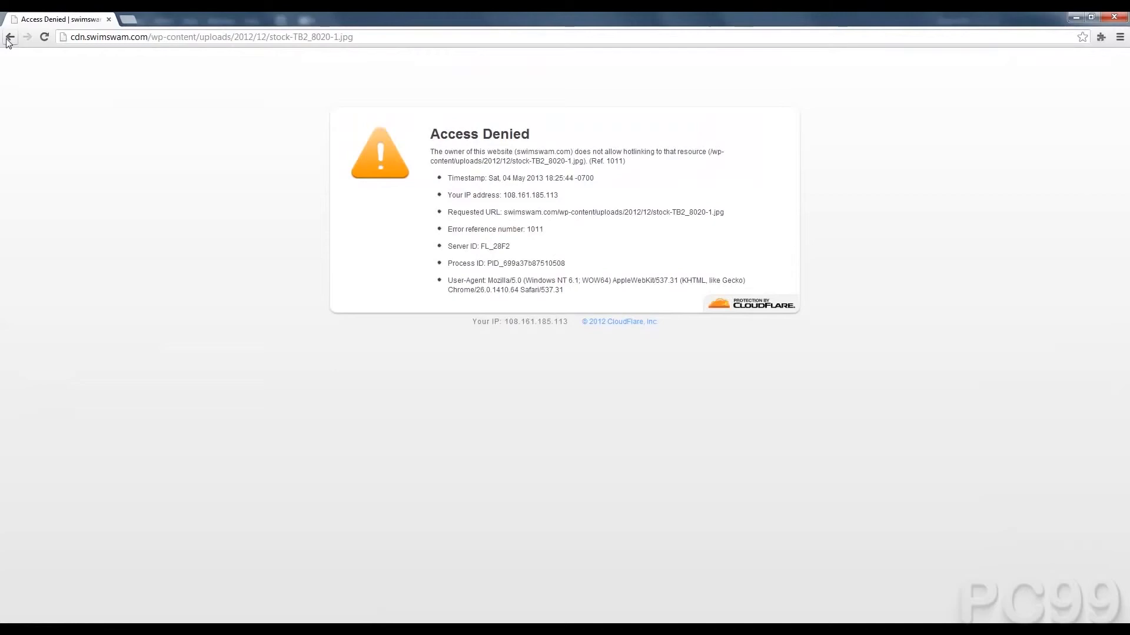
{"action": "left_click", "coordinate": [10, 38]}
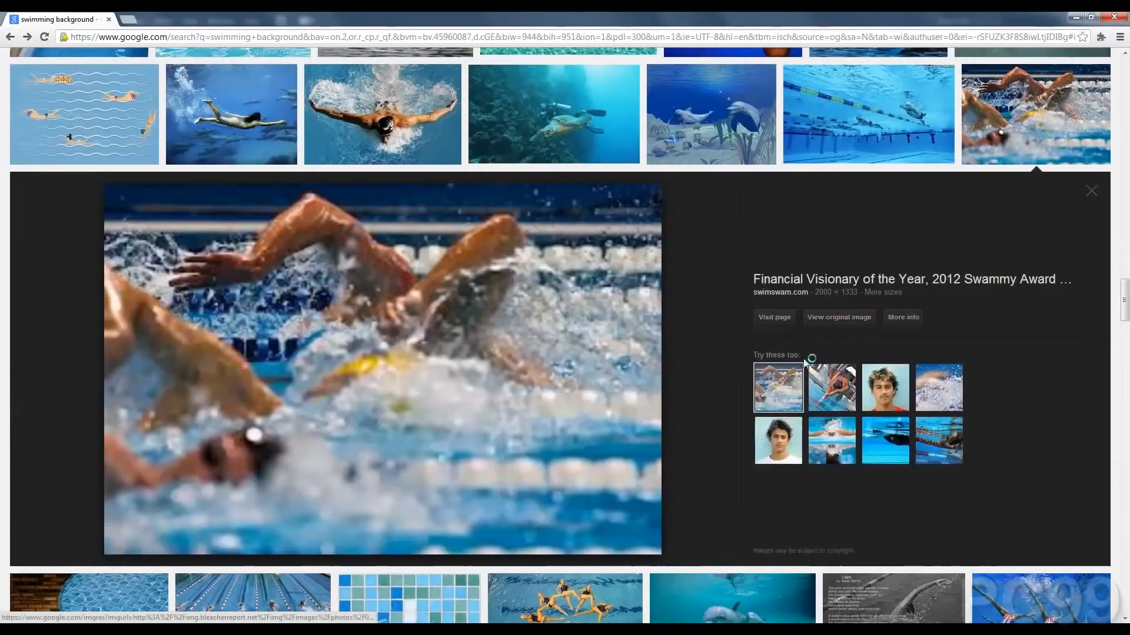
{"action": "left_click", "coordinate": [845, 318]}
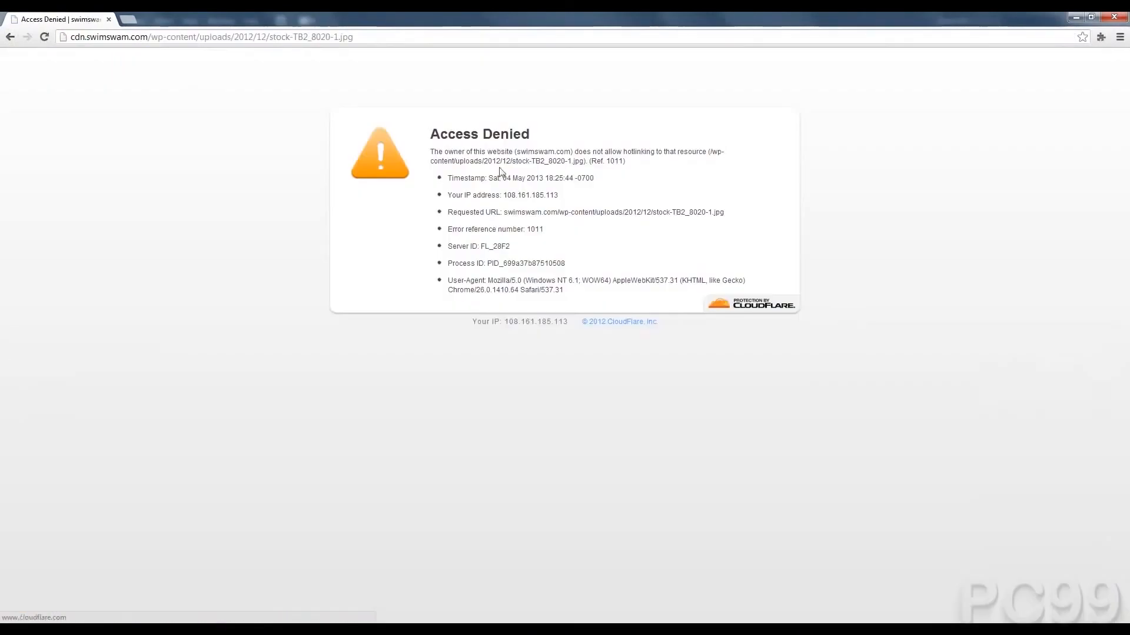
{"action": "left_click", "coordinate": [10, 36]}
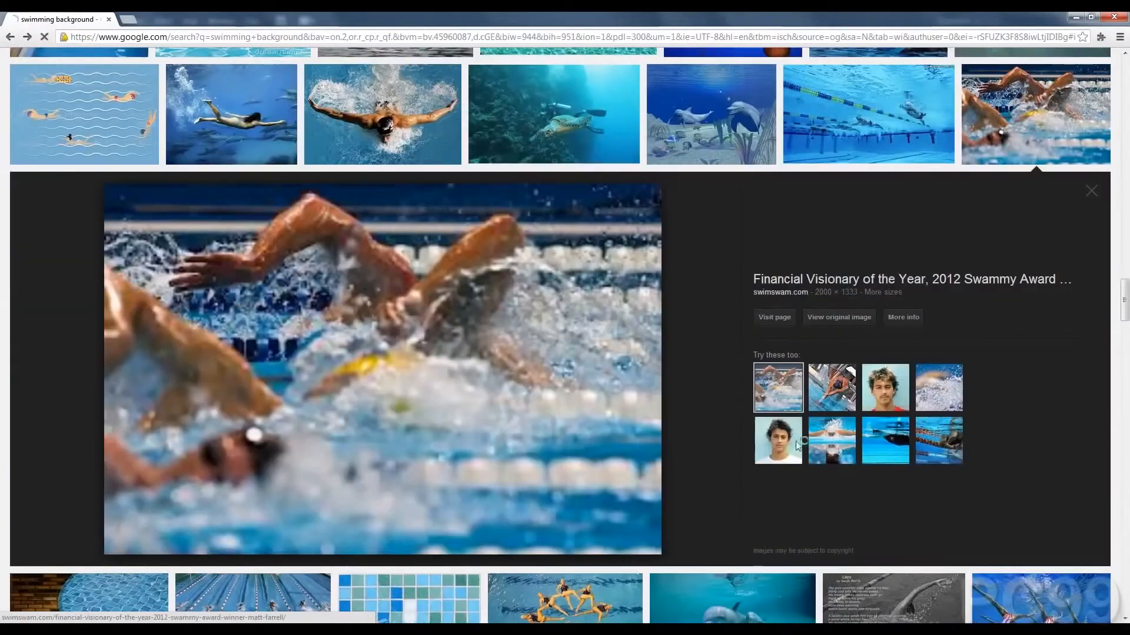
Step: Save the previewed freestyle swimmers photo as an image file
{"action": "right_click", "coordinate": [364, 343]}
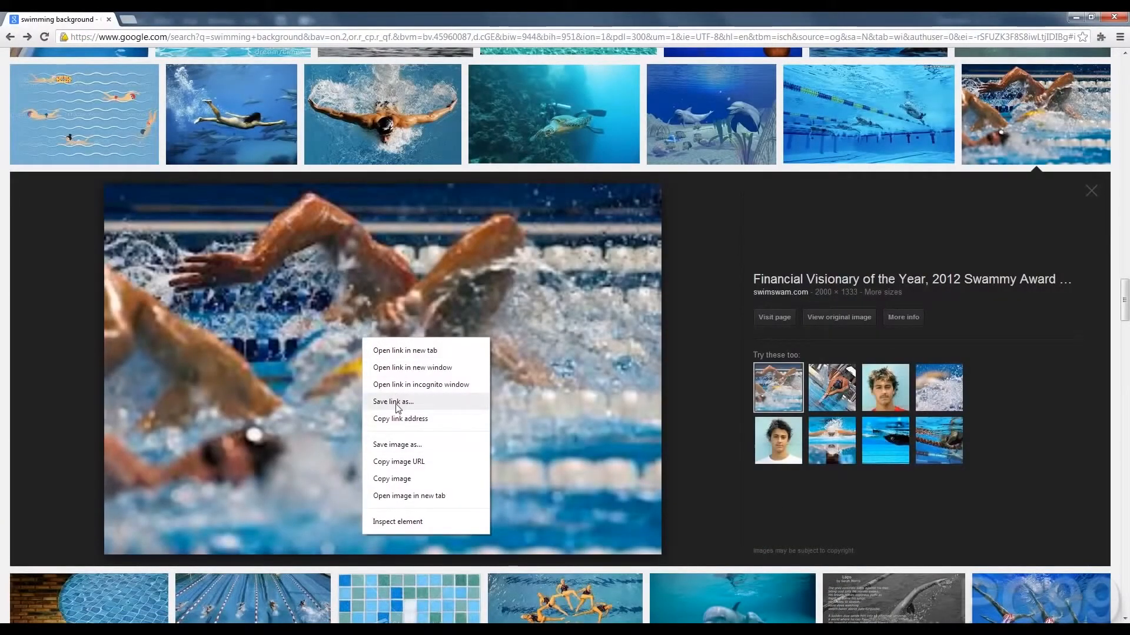
{"action": "left_click", "coordinate": [415, 445]}
{"action": "left_click", "coordinate": [500, 549]}
{"action": "scroll", "coordinate": [498, 548], "scroll_direction": "up", "scroll_amount": 1}
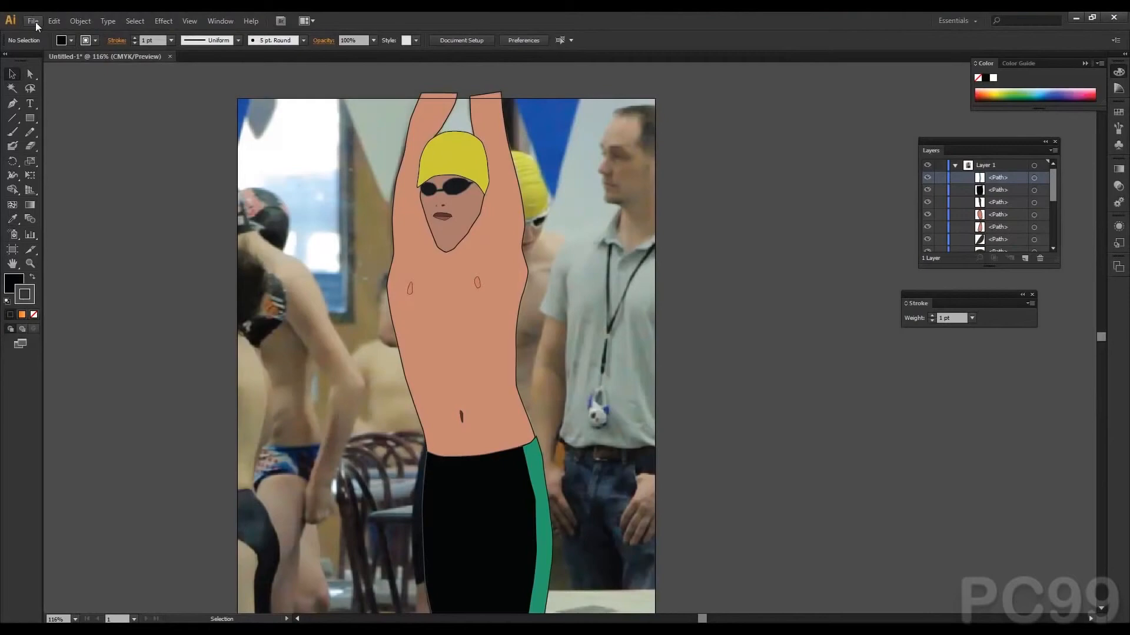
Step: Switch to Illustrator and place images (3).jpg from the Downloads folder into the document
{"action": "left_click", "coordinate": [34, 22]}
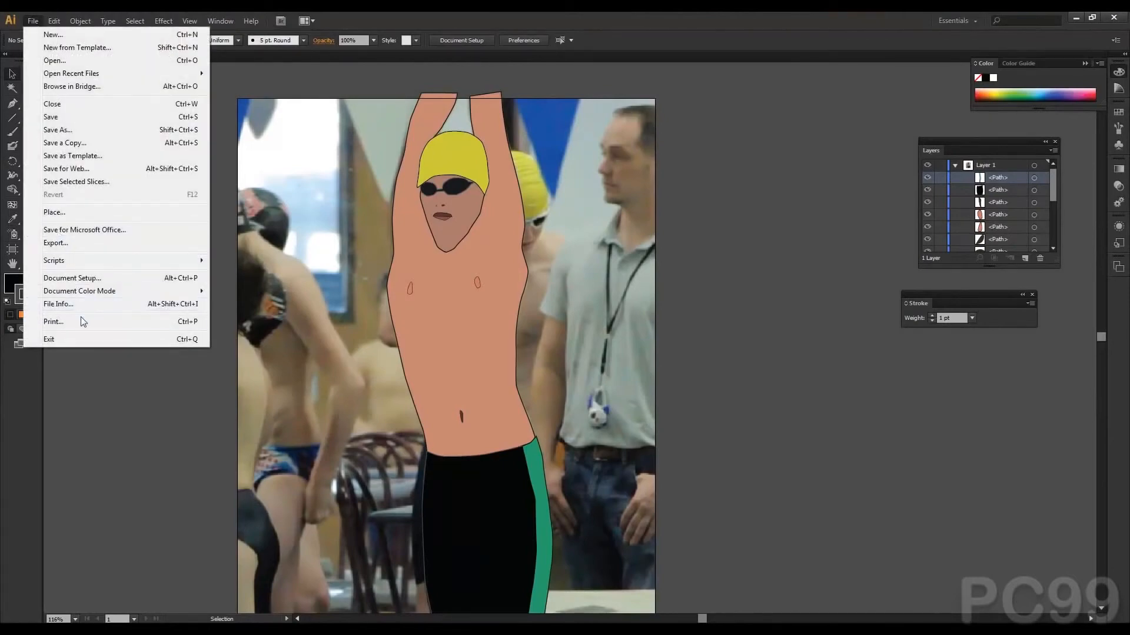
{"action": "left_click", "coordinate": [59, 212]}
{"action": "left_click", "coordinate": [247, 359]}
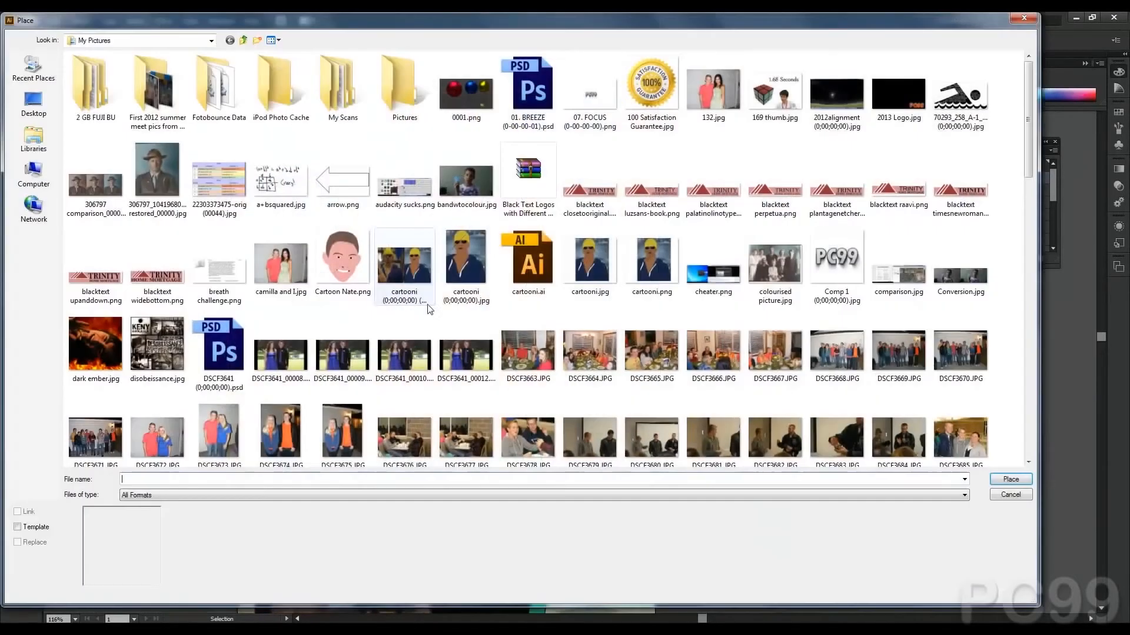
{"action": "left_click", "coordinate": [41, 103]}
{"action": "left_click", "coordinate": [34, 68]}
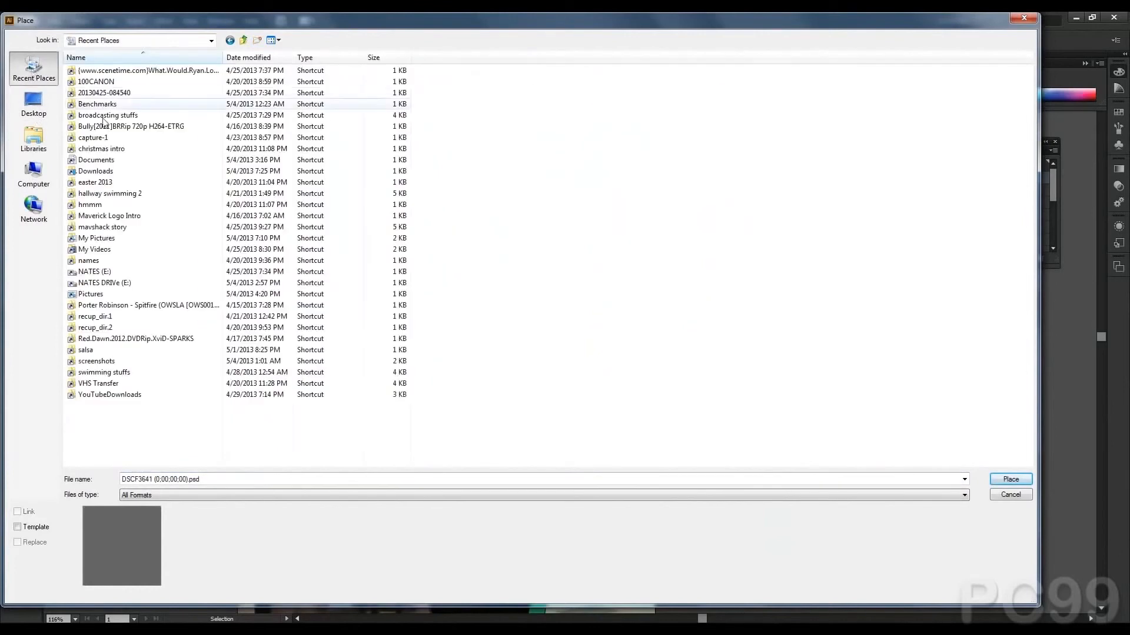
{"action": "double_click", "coordinate": [108, 172]}
{"action": "triple_click", "coordinate": [209, 479]}
{"action": "type", "text": "image"}
{"action": "key", "text": "Down"}
{"action": "key", "text": "Down"}
{"action": "key", "text": "Down"}
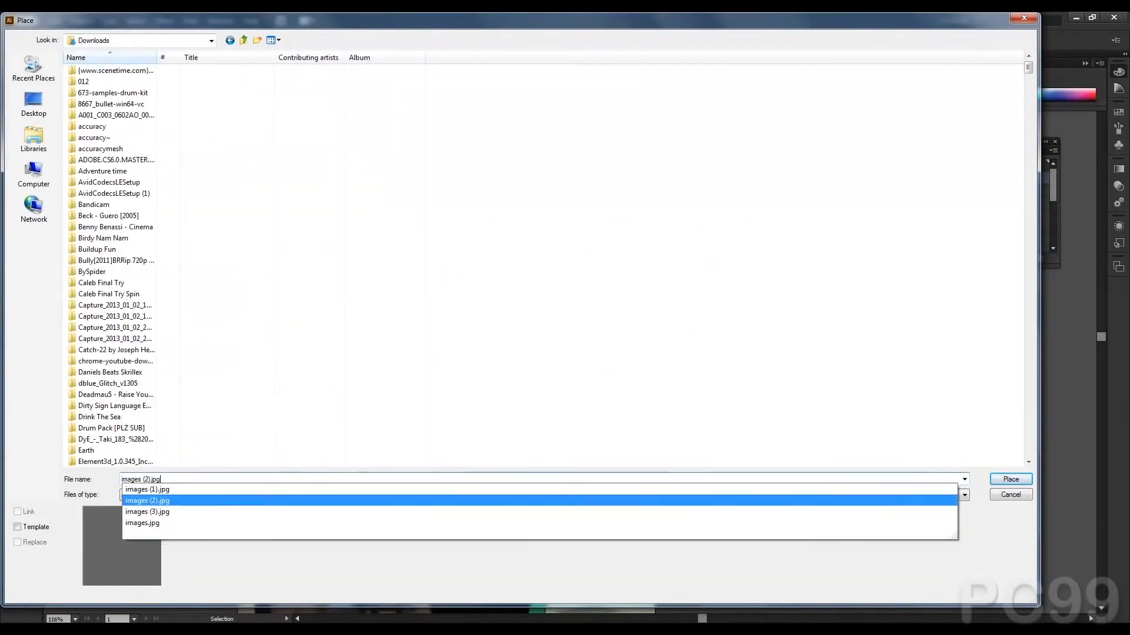
{"action": "key", "text": "Return"}
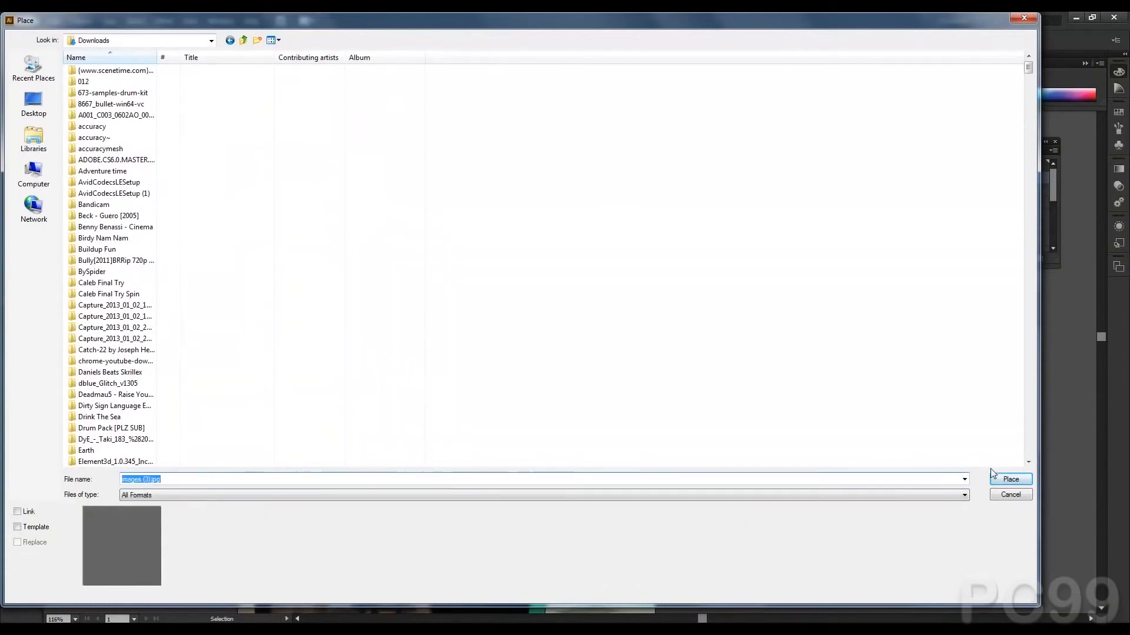
{"action": "left_click", "coordinate": [1011, 479]}
Step: Enlarge the placed freestyle photo to about 12.88 by 11 in over the artboard and stack it behind all the cartoon paths
{"action": "left_click_drag", "start_coordinate": [559, 328], "coordinate": [188, 148]}
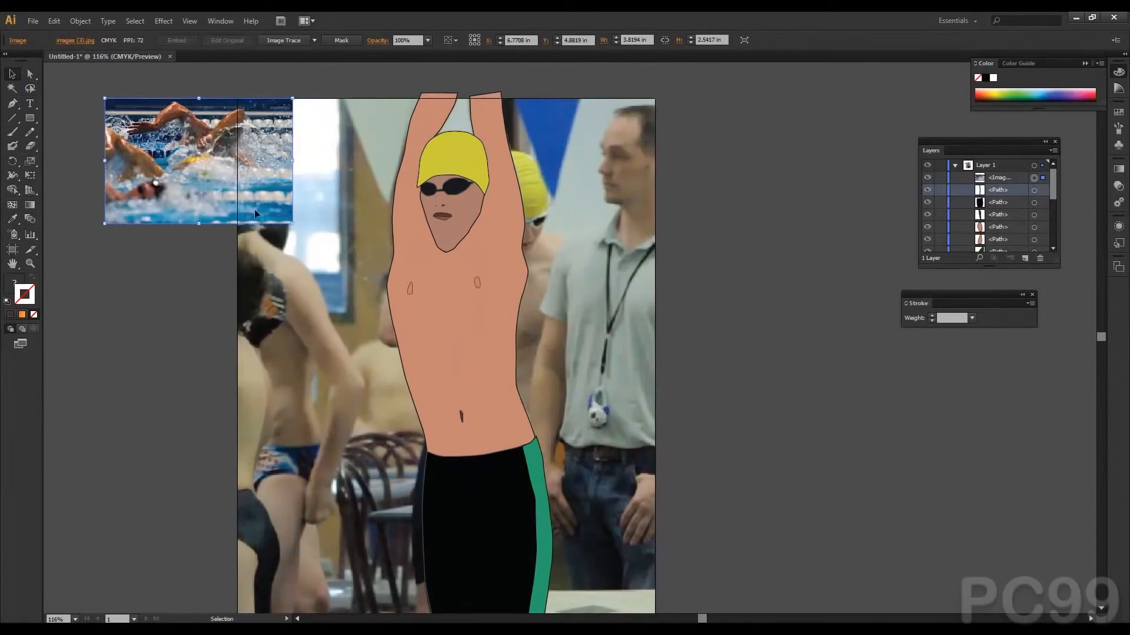
{"action": "left_click_drag", "start_coordinate": [288, 224], "coordinate": [738, 550]}
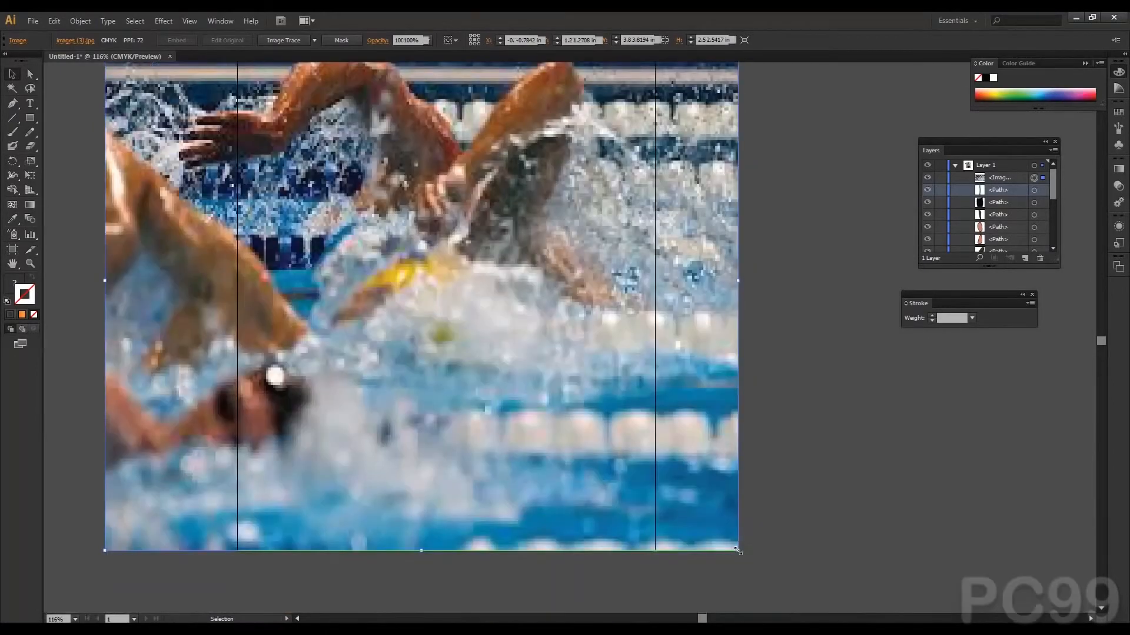
{"action": "left_click_drag", "start_coordinate": [710, 400], "coordinate": [718, 401]}
{"action": "left_click_drag", "start_coordinate": [998, 190], "coordinate": [994, 216]}
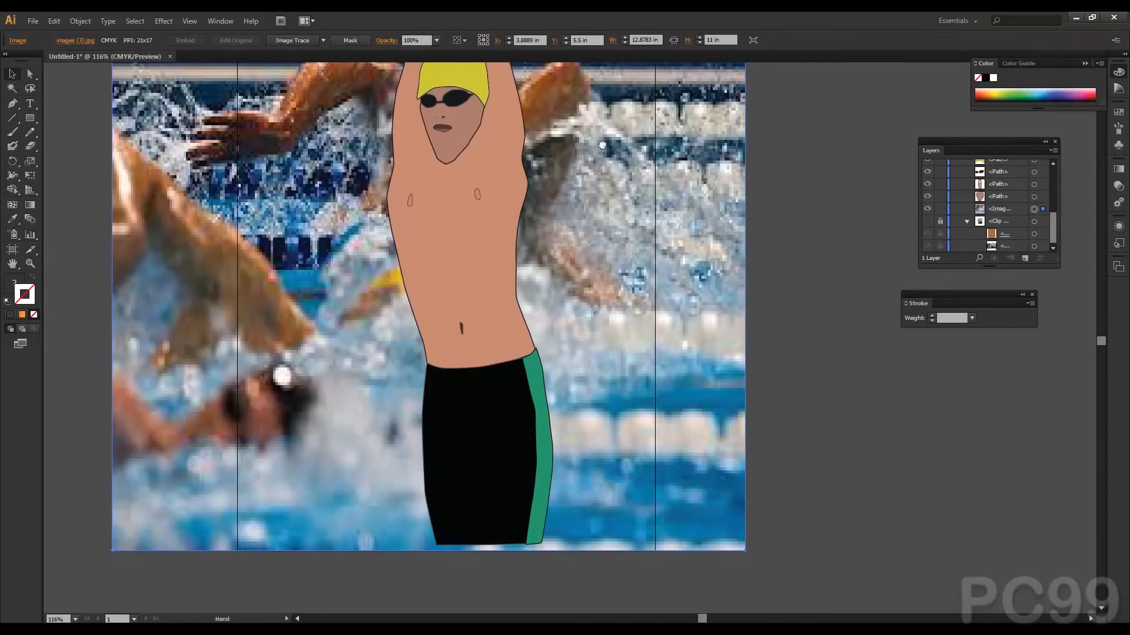
Step: Try a Crystallize effect with cell size 8 on the freestyle background photo, and undo it
{"action": "left_click_drag", "start_coordinate": [599, 133], "coordinate": [641, 332]}
{"action": "left_click", "coordinate": [163, 20]}
{"action": "mouse_move", "coordinate": [200, 246]}
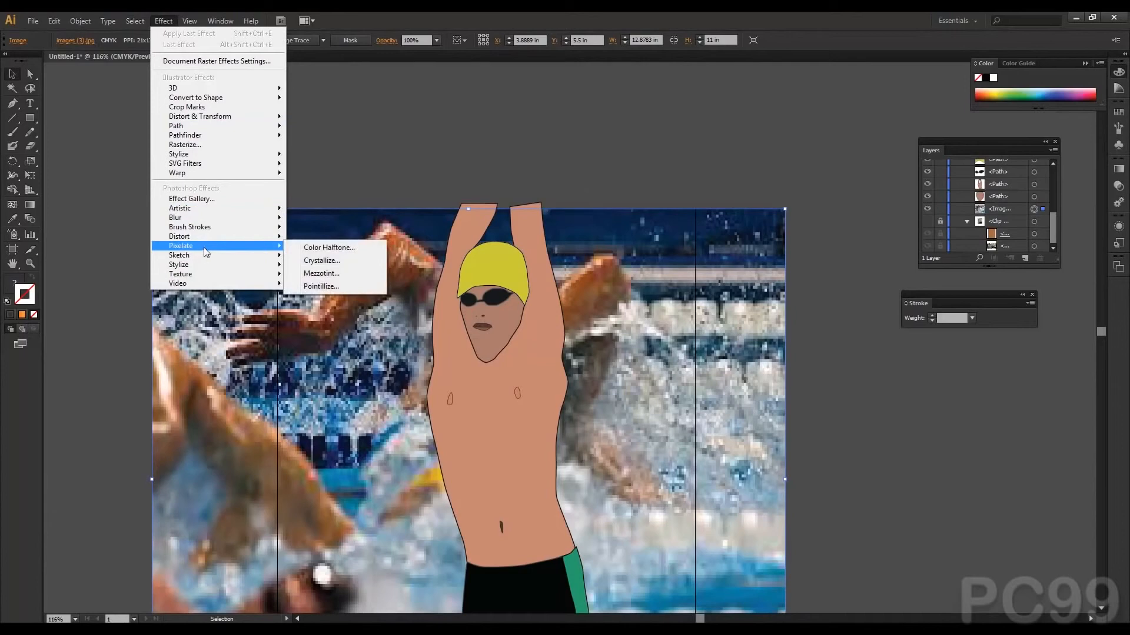
{"action": "left_click", "coordinate": [322, 260]}
{"action": "left_click_drag", "start_coordinate": [450, 344], "coordinate": [449, 345]}
{"action": "left_click", "coordinate": [654, 174]}
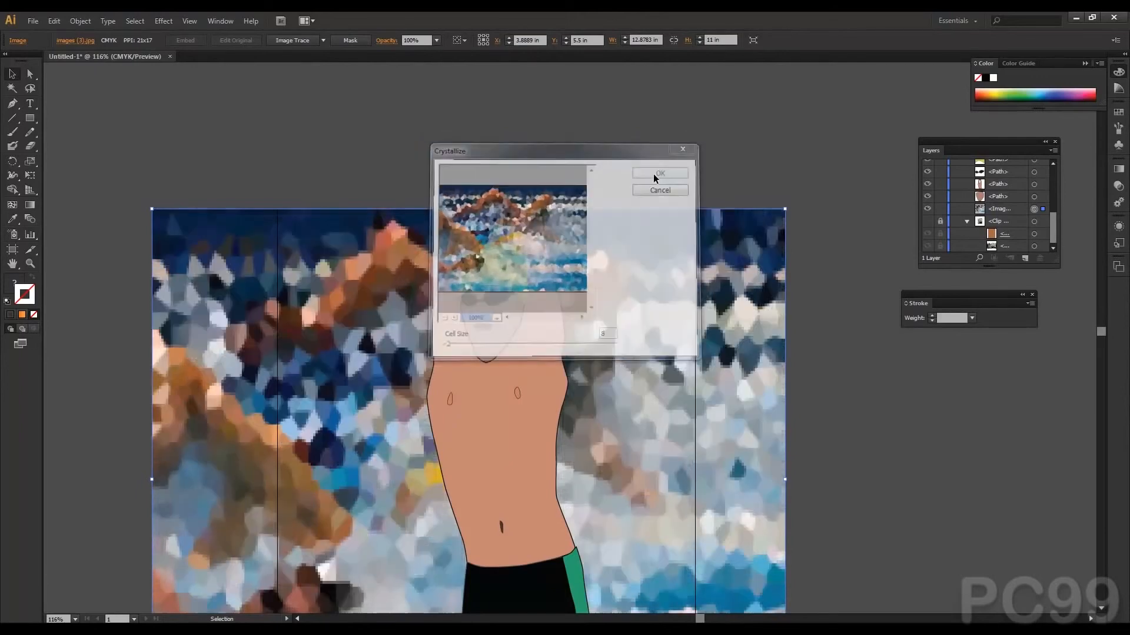
{"action": "key", "text": "ctrl+z"}
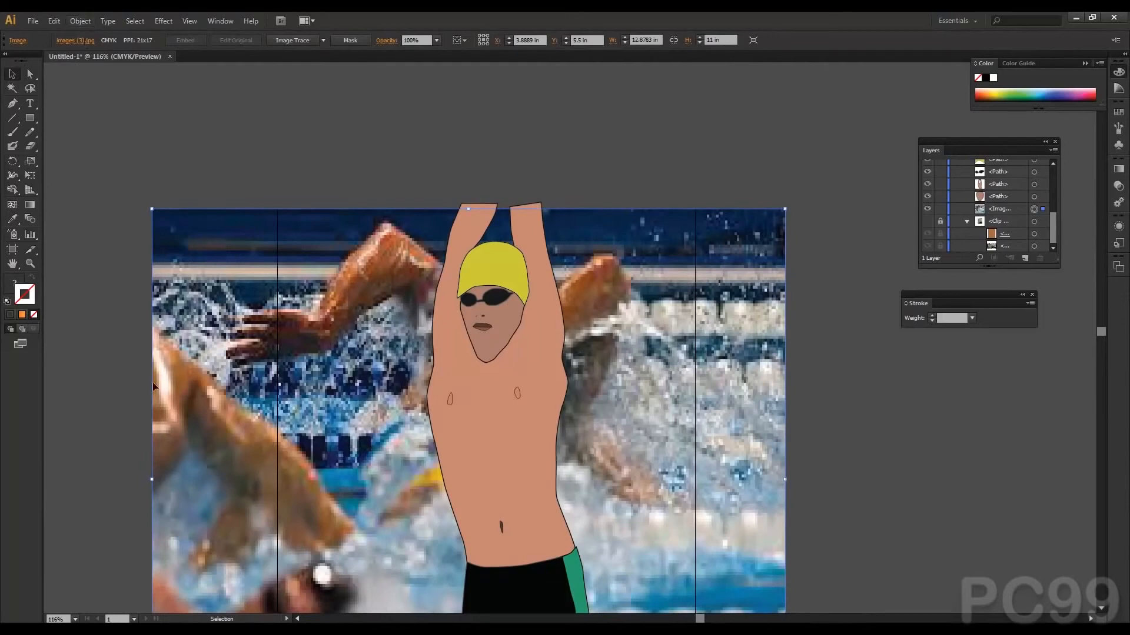
Step: Delete the freestyle background photo and place Swimming_wallpapers_6.jpg from the Downloads folder instead
{"action": "key", "text": "Delete"}
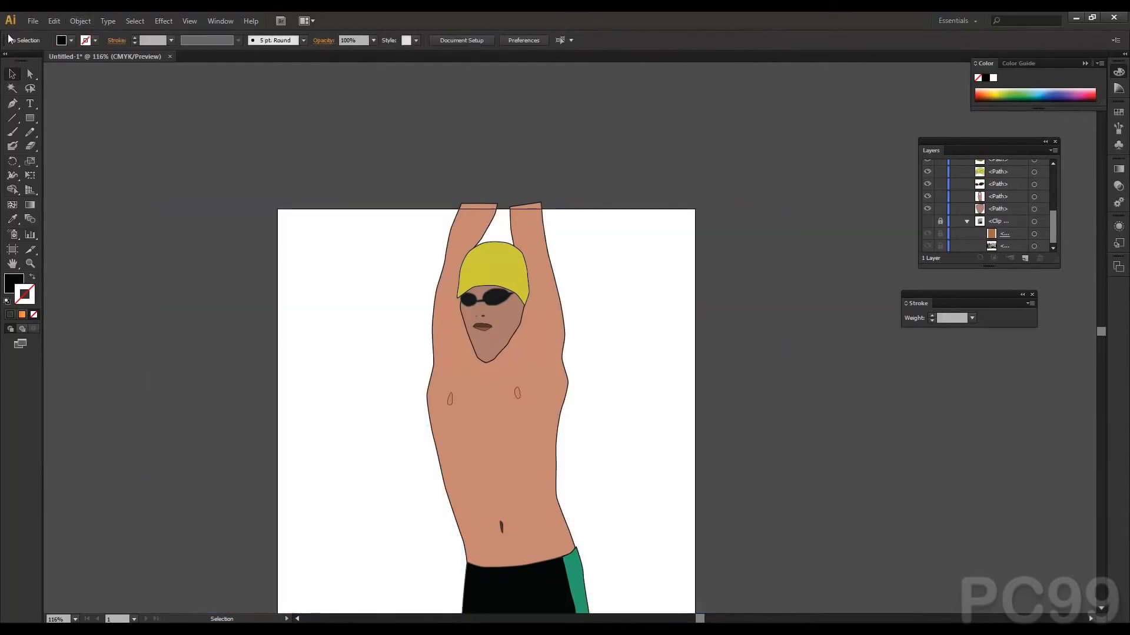
{"action": "left_click", "coordinate": [33, 20]}
{"action": "left_click", "coordinate": [78, 211]}
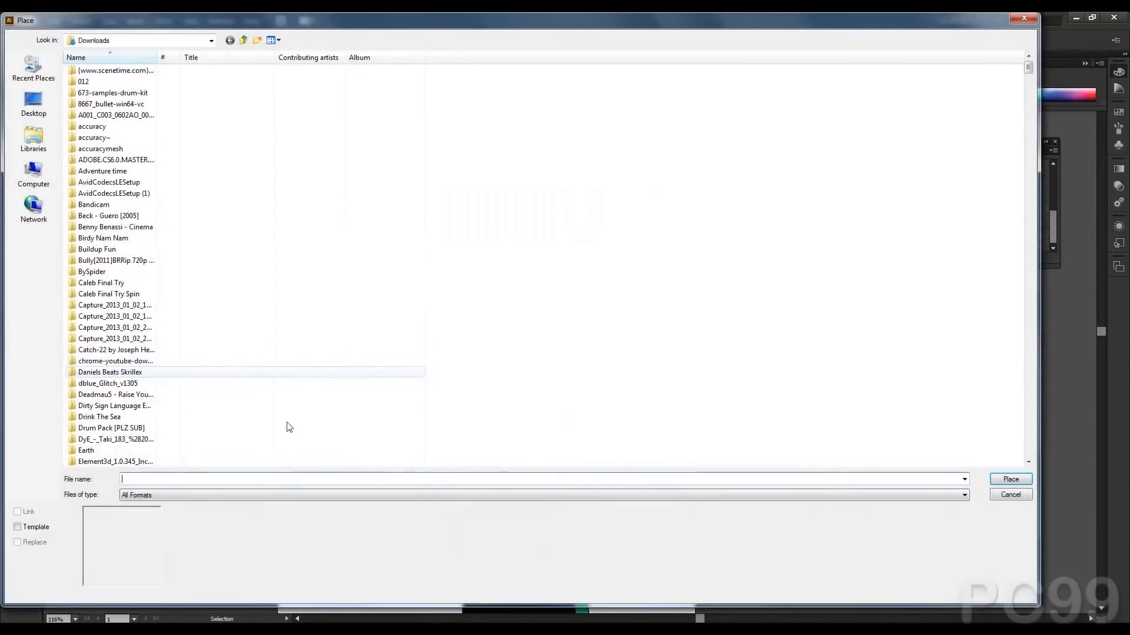
{"action": "type", "text": "swimming"}
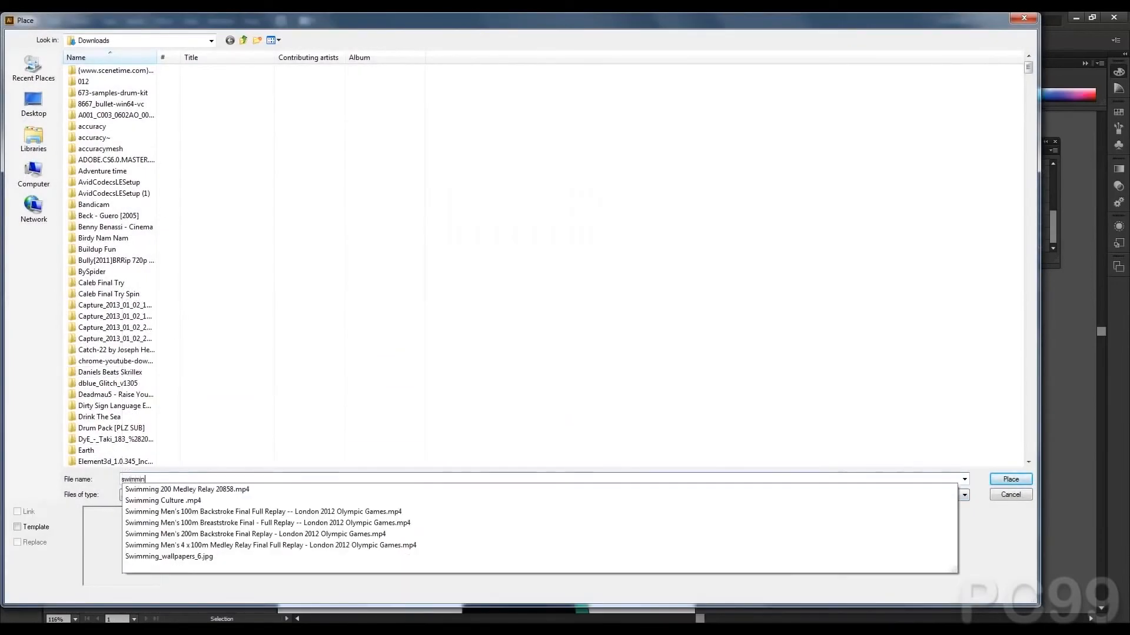
{"action": "key", "text": "Down"}
{"action": "key", "text": "Down"}
{"action": "key", "text": "Down"}
{"action": "key", "text": "Down"}
{"action": "key", "text": "Down"}
{"action": "key", "text": "Down"}
{"action": "key", "text": "Down"}
{"action": "key", "text": "Return"}
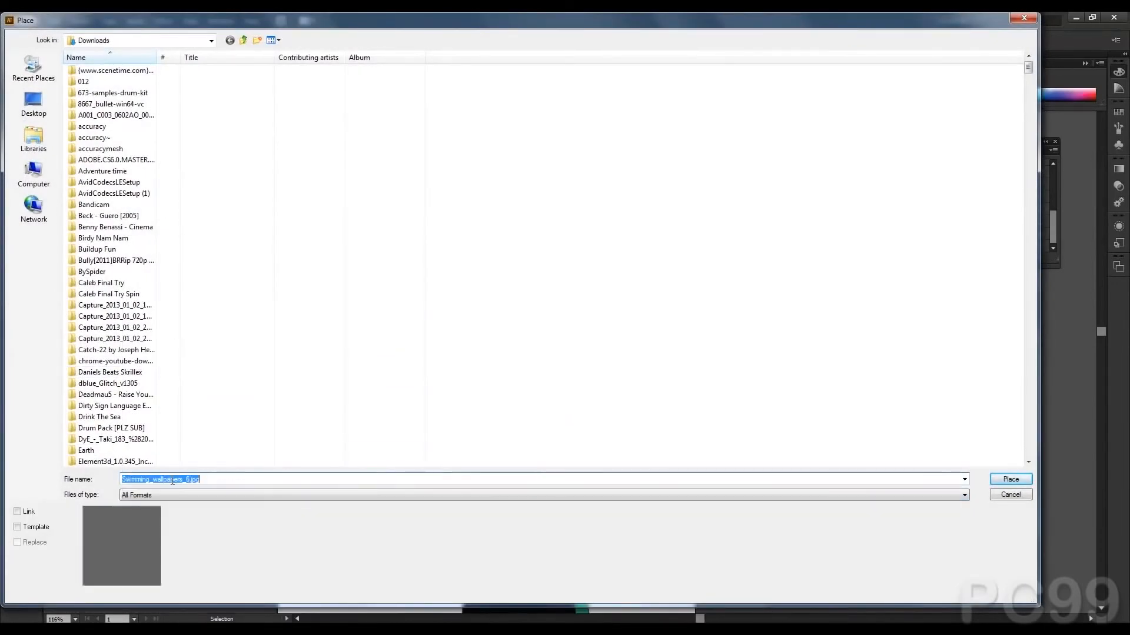
{"action": "left_click", "coordinate": [1011, 479]}
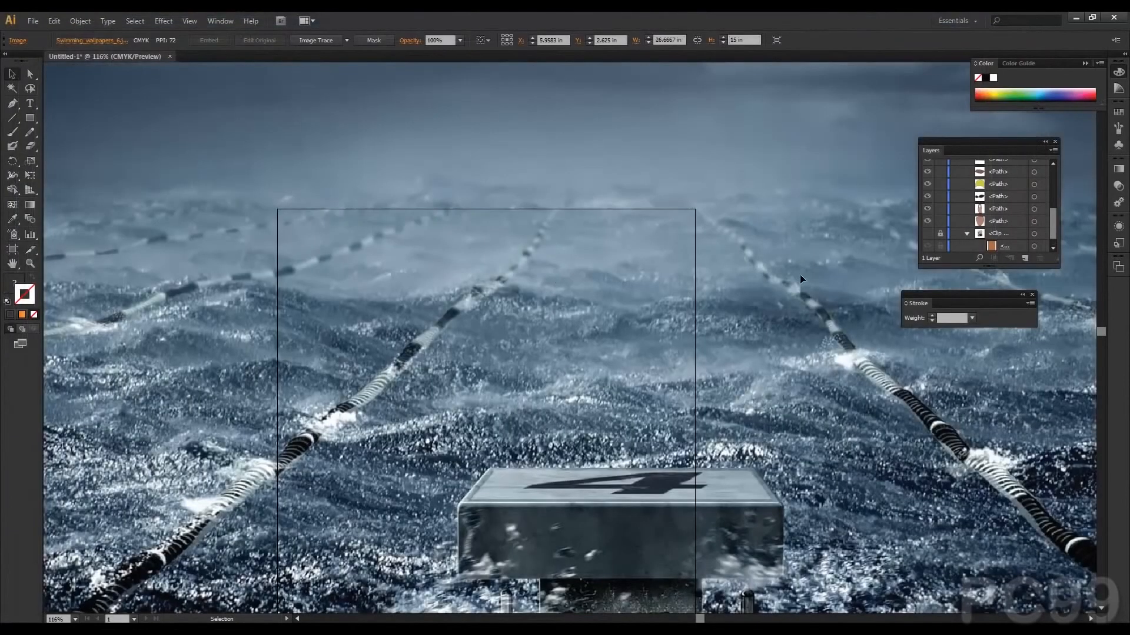
Step: Stack the placed swimming wallpaper behind all the cartoon paths and shift it so the starting block sits behind the swimmer
{"action": "scroll", "coordinate": [992, 197], "scroll_direction": "up", "scroll_amount": 5}
{"action": "left_click_drag", "start_coordinate": [990, 187], "coordinate": [993, 221]}
{"action": "left_click_drag", "start_coordinate": [820, 278], "coordinate": [763, 288]}
Step: Apply the Crystallize effect to the wallpaper and move it to about X 3.51 in, Y 3.5 in, covering the artboard's lower edge
{"action": "left_click", "coordinate": [53, 22]}
{"action": "mouse_move", "coordinate": [143, 25]}
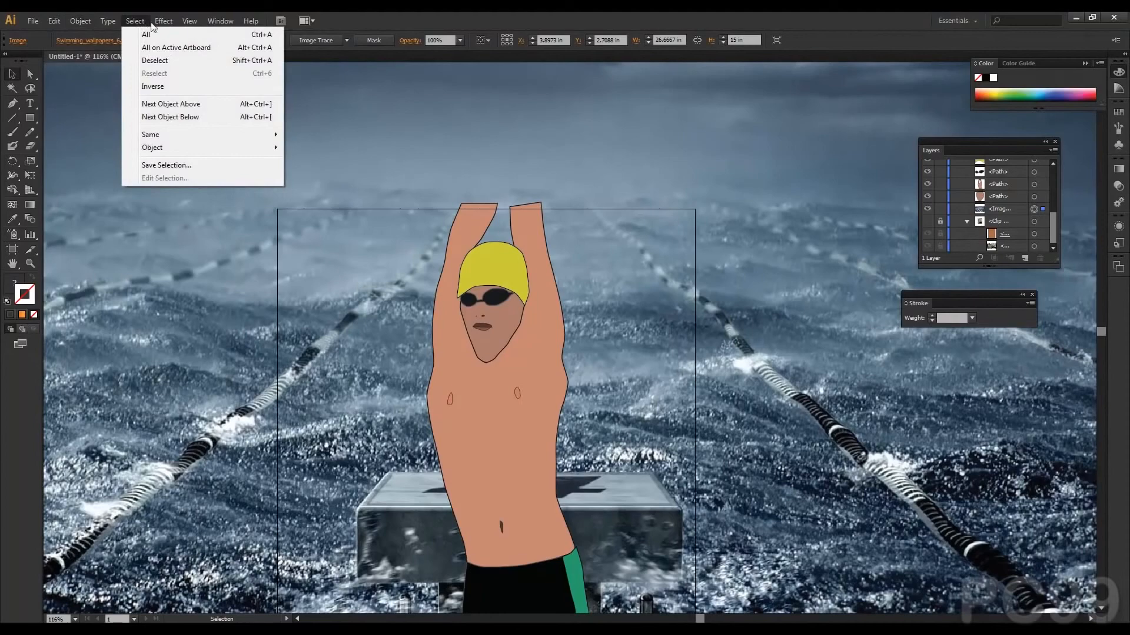
{"action": "left_click", "coordinate": [177, 48]}
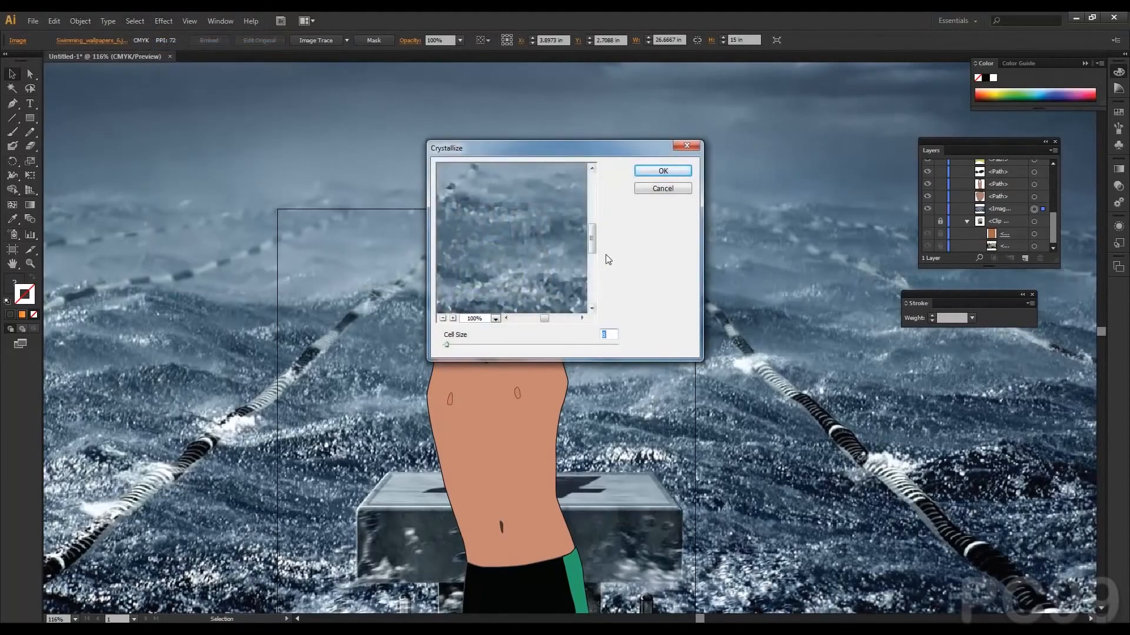
{"action": "left_click", "coordinate": [662, 171]}
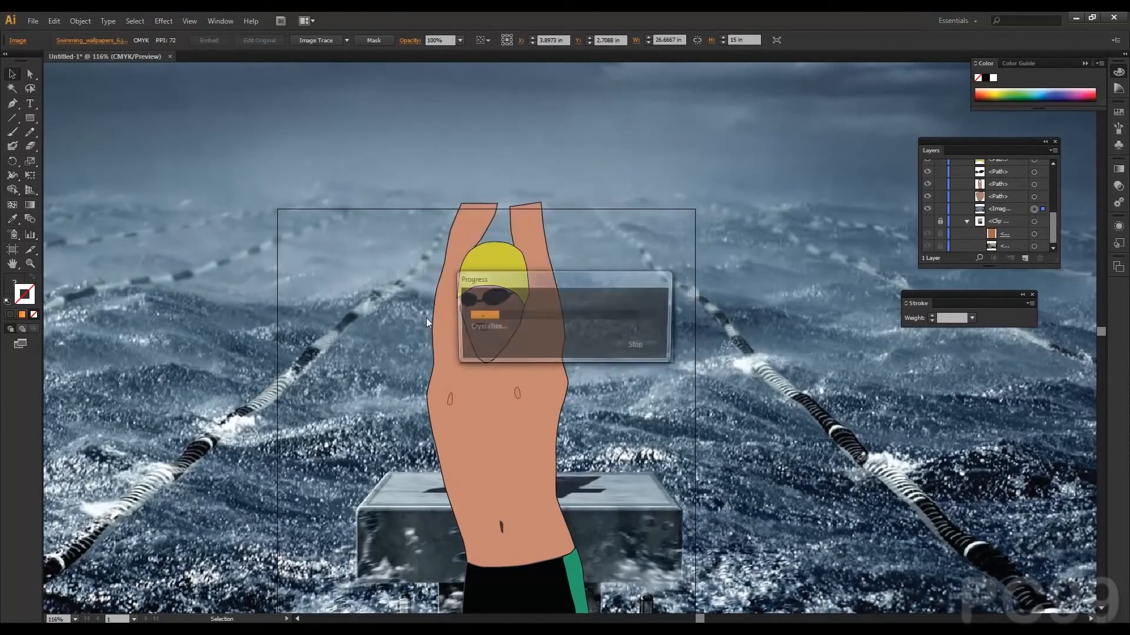
{"action": "left_click_drag", "start_coordinate": [336, 474], "coordinate": [338, 290]}
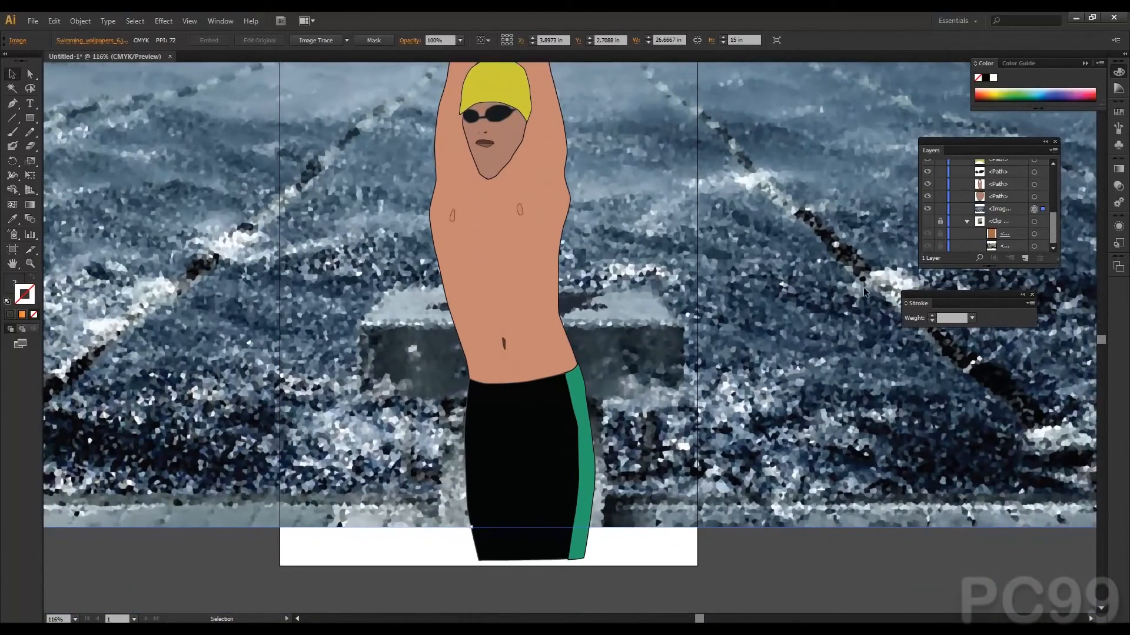
{"action": "left_click_drag", "start_coordinate": [743, 261], "coordinate": [725, 296]}
Step: Draw an 8.5 by 11 in rectangle exactly covering the artboard on top of the artwork
{"action": "left_click_drag", "start_coordinate": [436, 232], "coordinate": [436, 301]}
{"action": "left_click_drag", "start_coordinate": [206, 315], "coordinate": [258, 293]}
{"action": "left_click", "coordinate": [30, 121]}
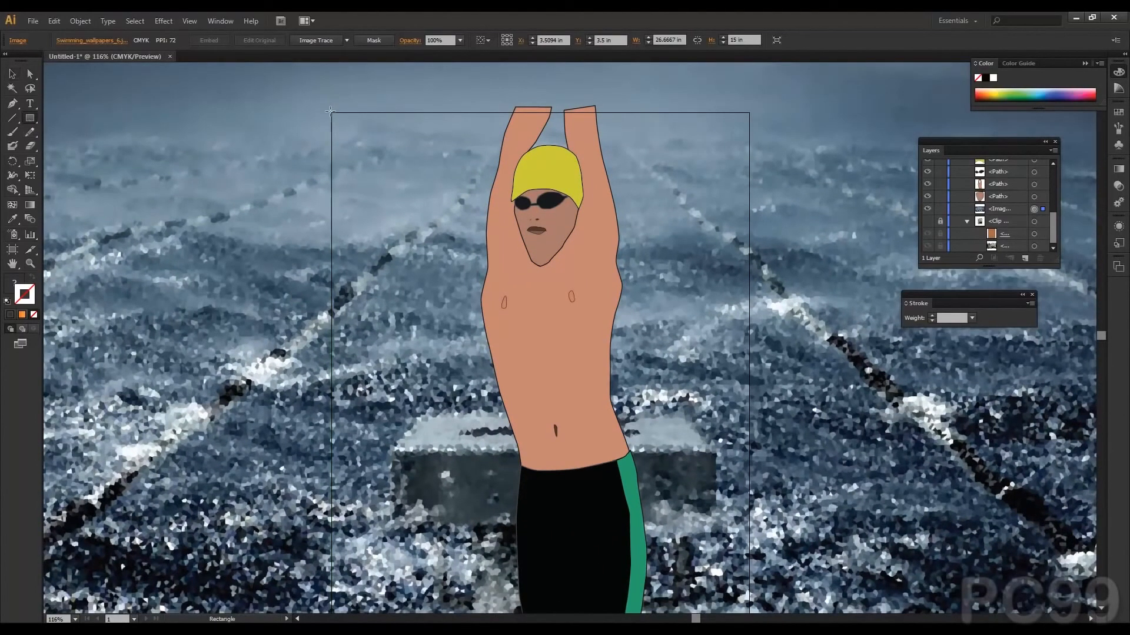
{"action": "left_click_drag", "start_coordinate": [332, 111], "coordinate": [749, 566]}
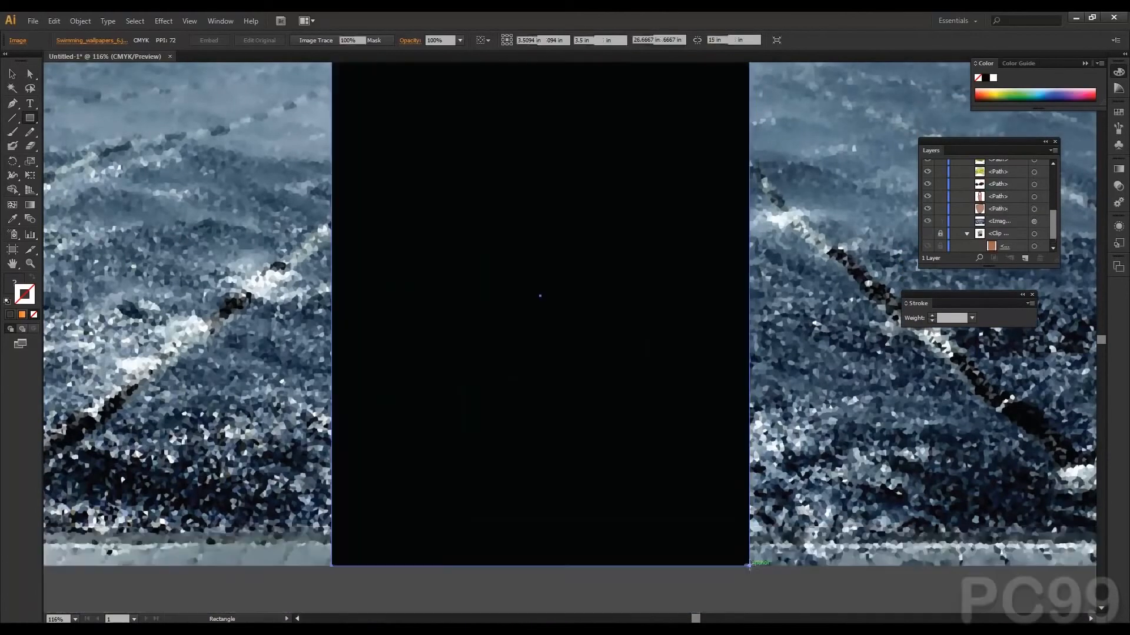
{"action": "key", "text": "v"}
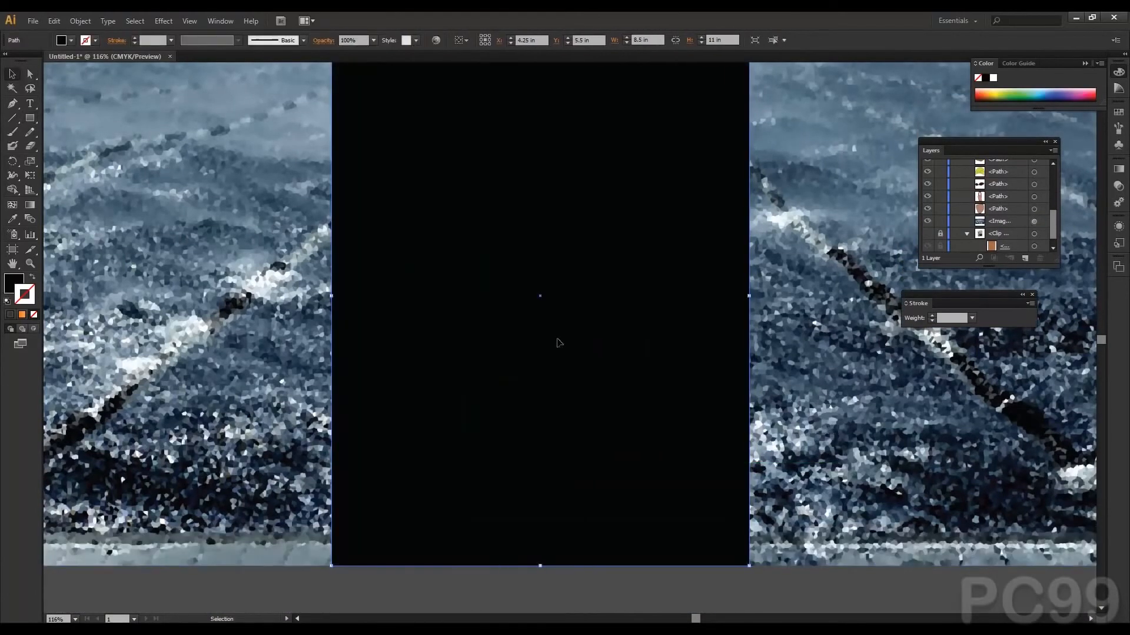
Step: Make a clipping mask from all the artwork so the rectangle crops it to the artboard, and deselect everything
{"action": "key", "text": "ctrl+a"}
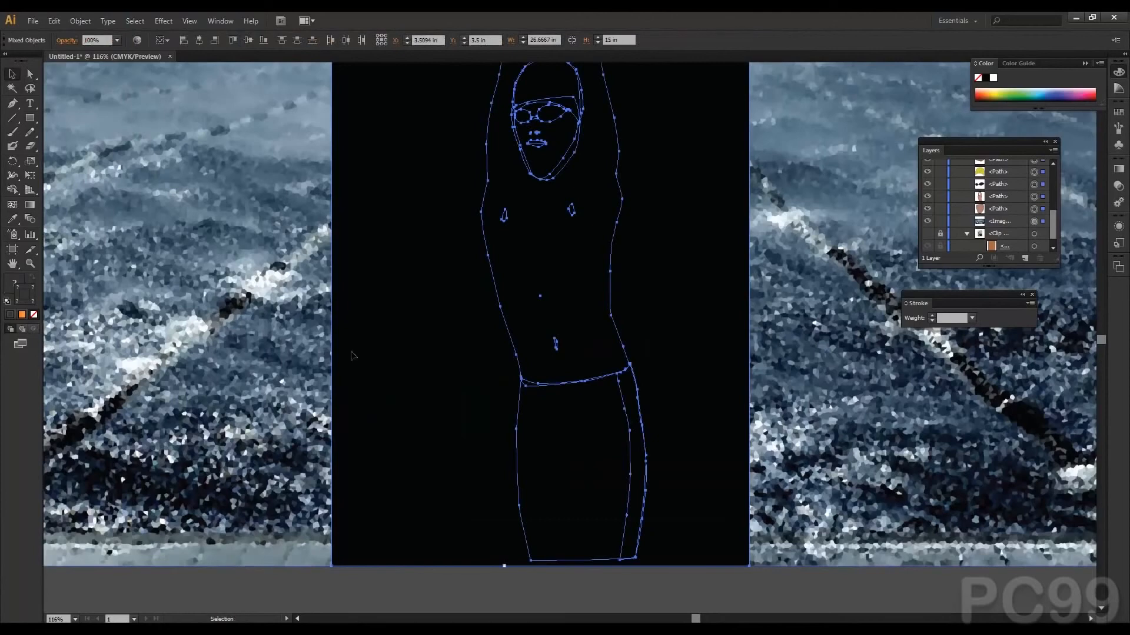
{"action": "left_click", "coordinate": [84, 22]}
{"action": "mouse_move", "coordinate": [132, 368]}
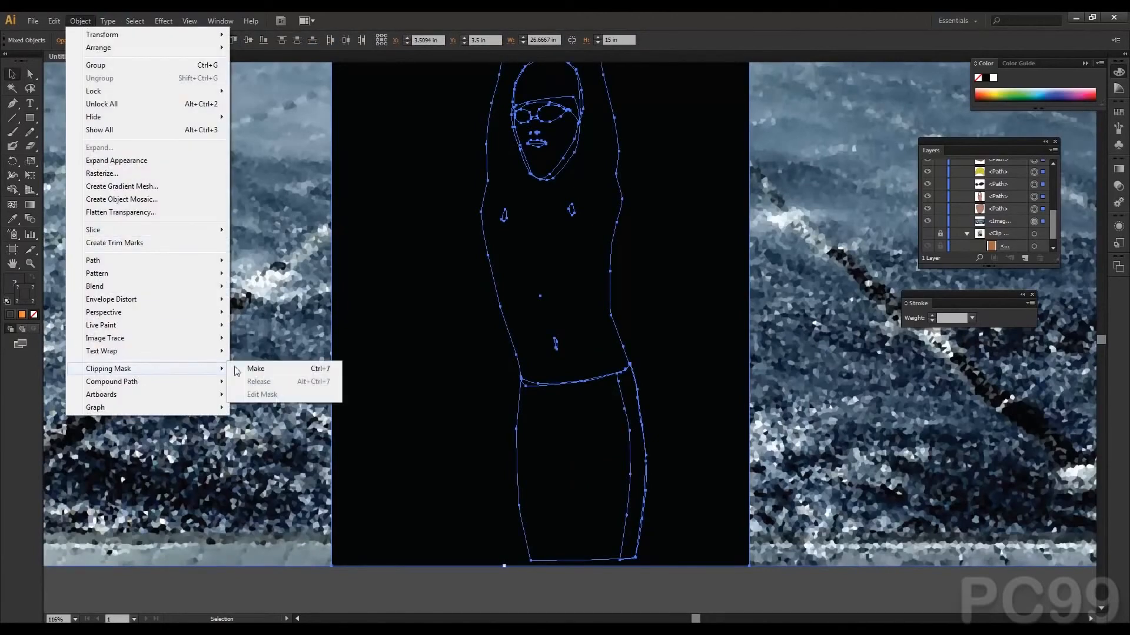
{"action": "left_click", "coordinate": [265, 368]}
{"action": "left_click", "coordinate": [194, 310]}
{"action": "left_click", "coordinate": [617, 498]}
{"action": "key", "text": "space"}
{"action": "left_click_drag", "start_coordinate": [598, 210], "coordinate": [580, 275]}
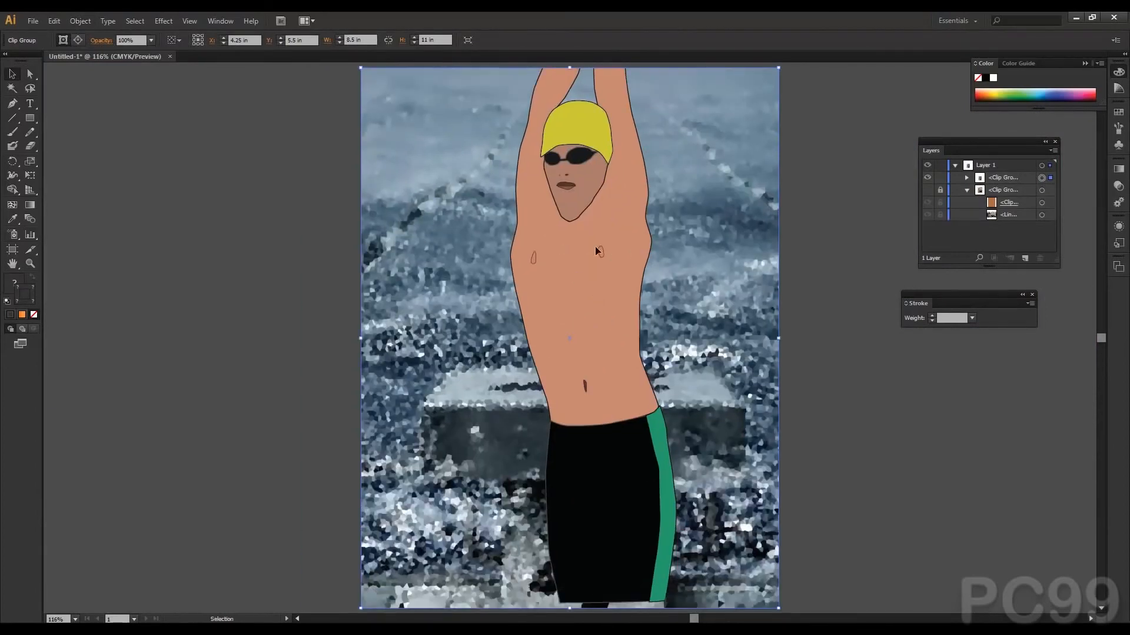
{"action": "left_click", "coordinate": [269, 341]}
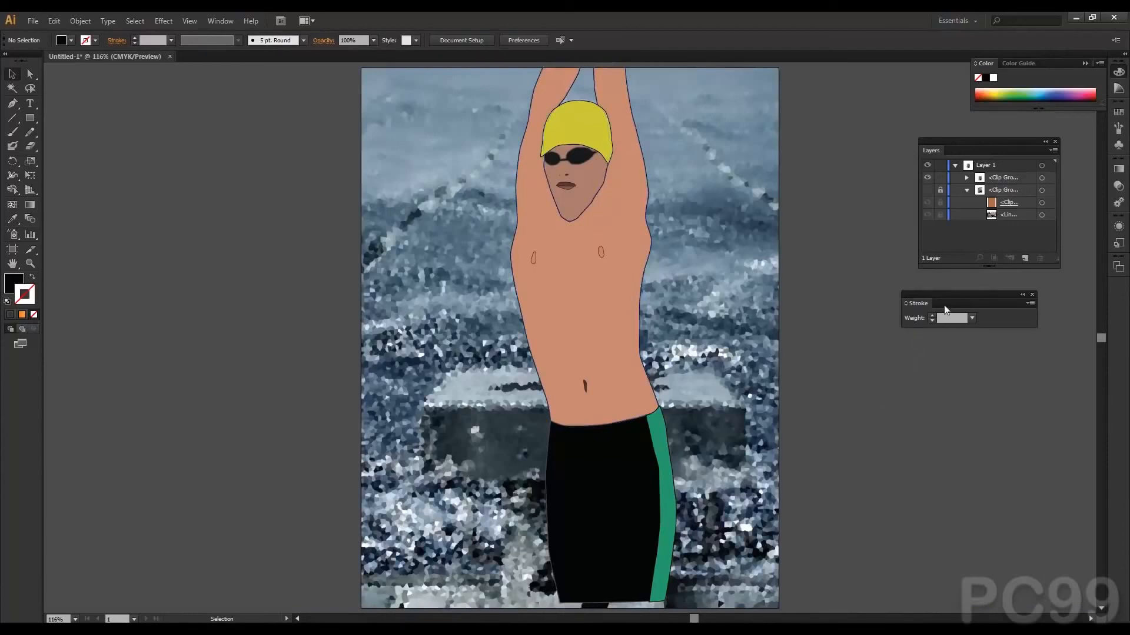
{"action": "left_click", "coordinate": [593, 386]}
{"action": "left_click", "coordinate": [269, 429]}
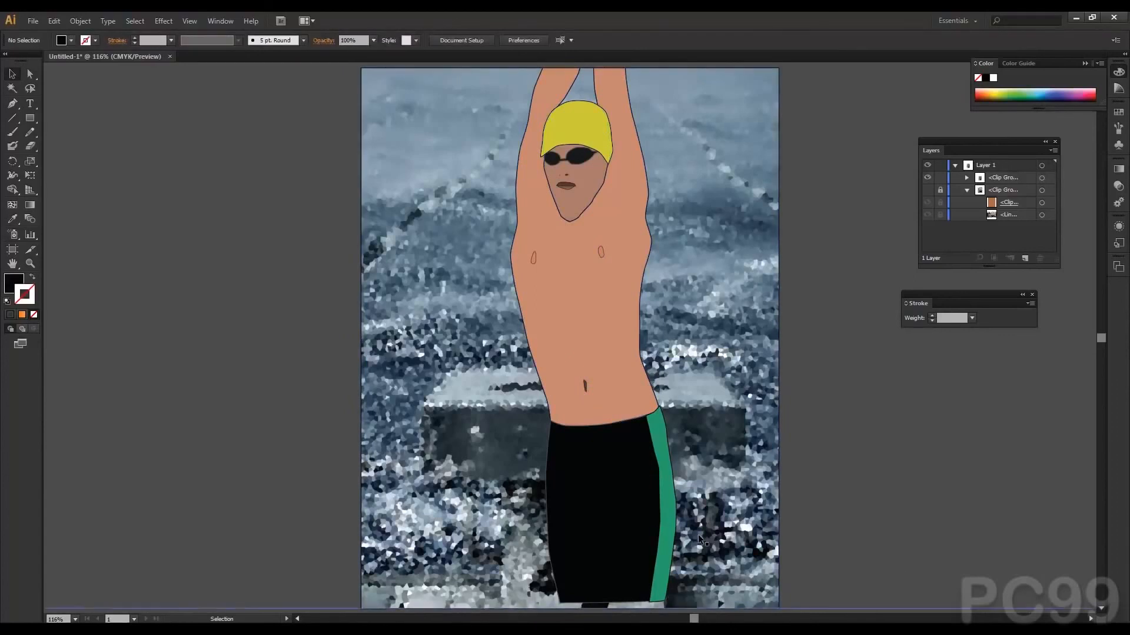